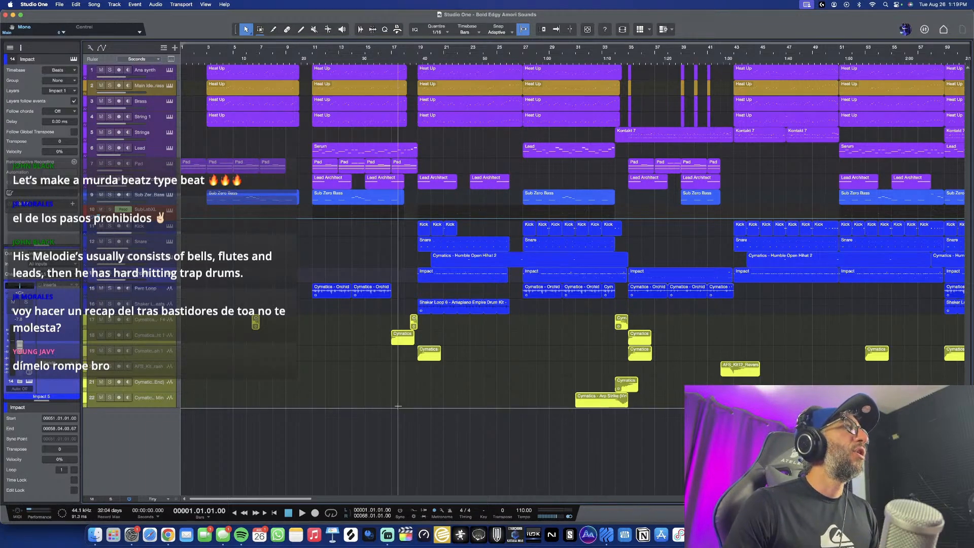
pyautogui.scroll(3, 399, 409)
pyautogui.scroll(2, 399, 409)
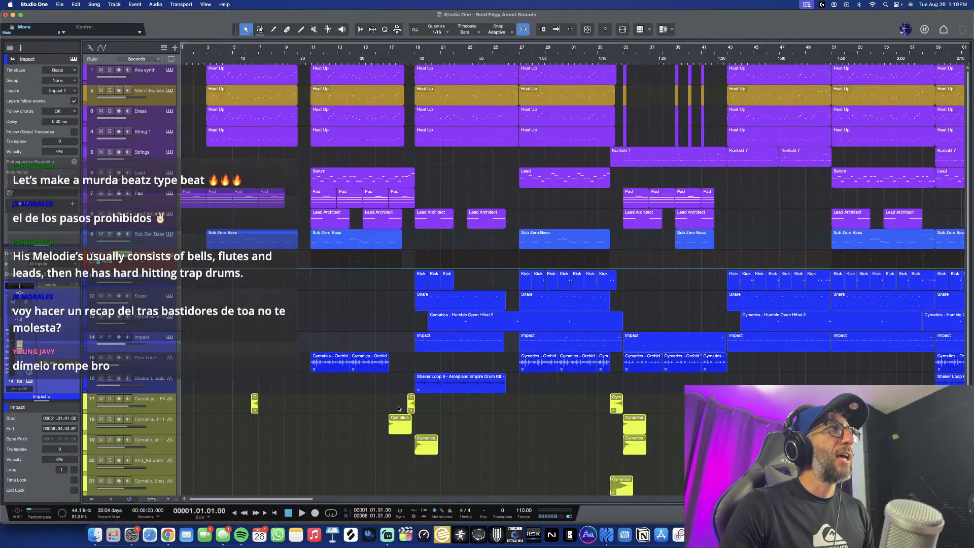
pyautogui.scroll(-1, 391, 354)
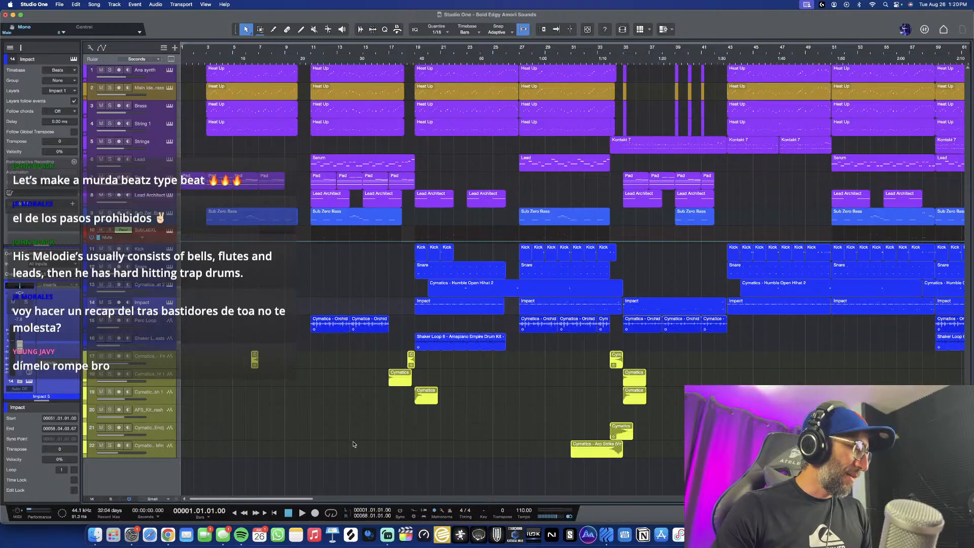
pyautogui.scroll(-3, 353, 444)
pyautogui.scroll(4, 353, 442)
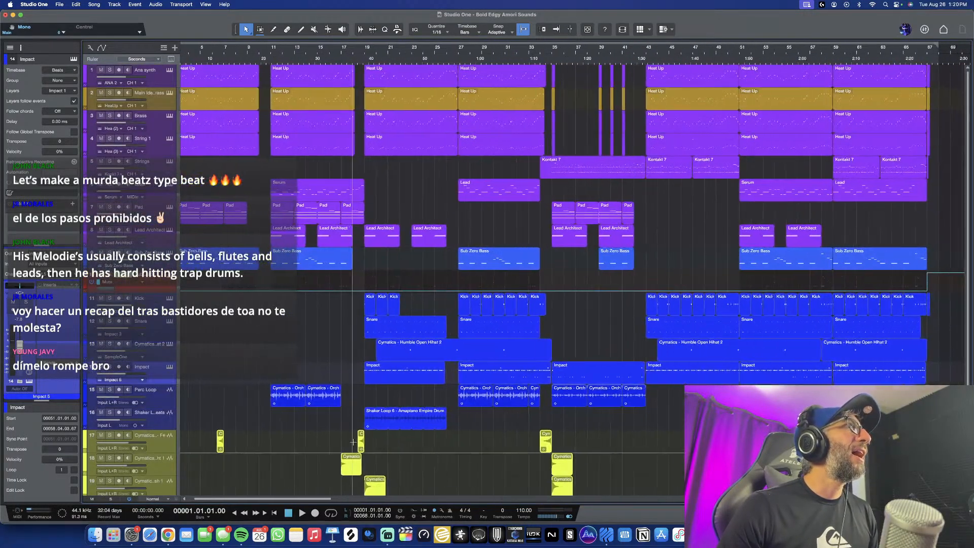
pyautogui.hscroll(-2, 353, 443)
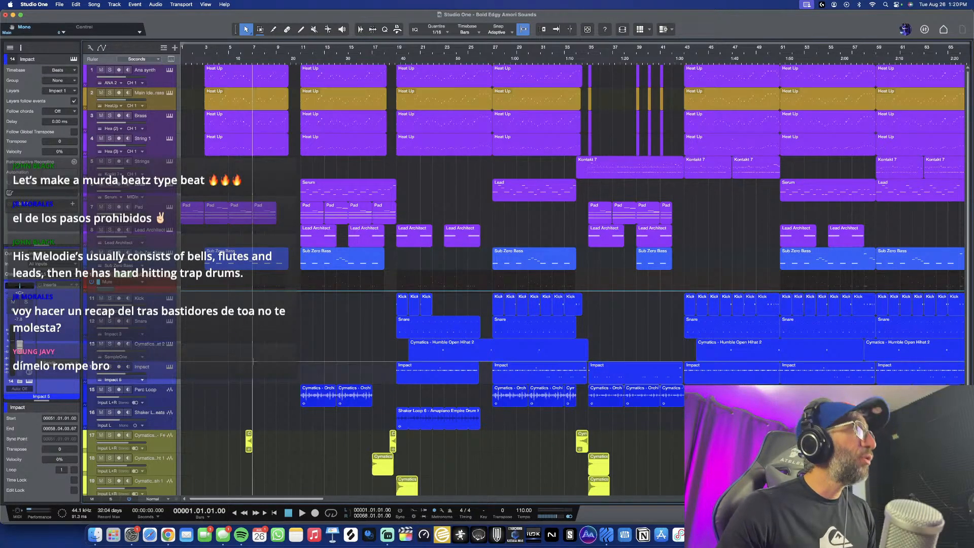
pyautogui.scroll(3, 253, 363)
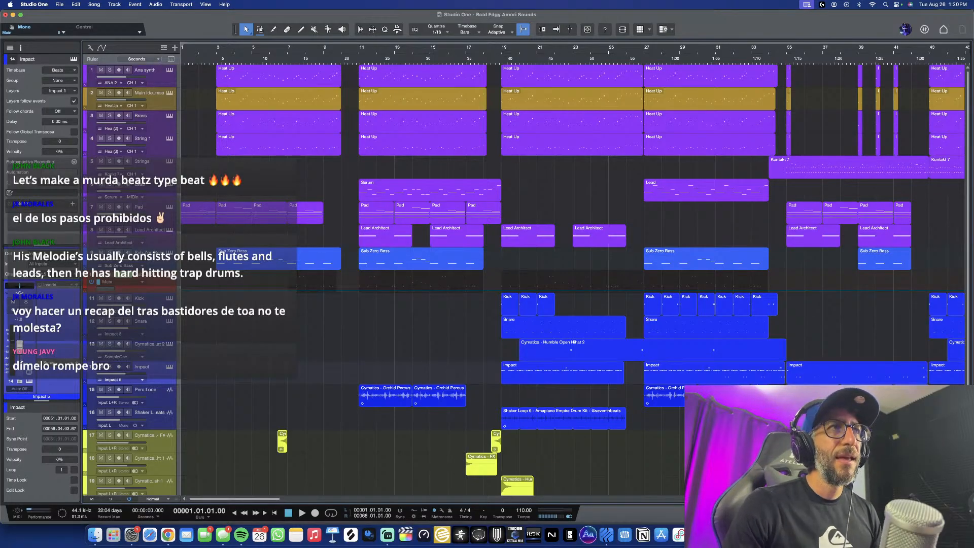
pyautogui.scroll(-5, 573, 279)
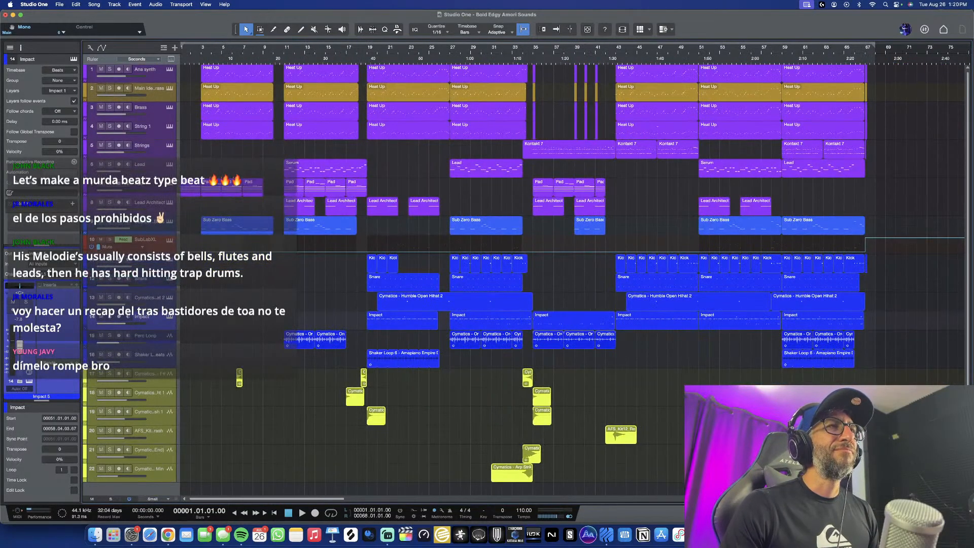
# Raise the volume of the Ana synth, Main Idea brass, Brass and String 1 channels together to -6.1 dB in the mixer.
pyautogui.press('F3')
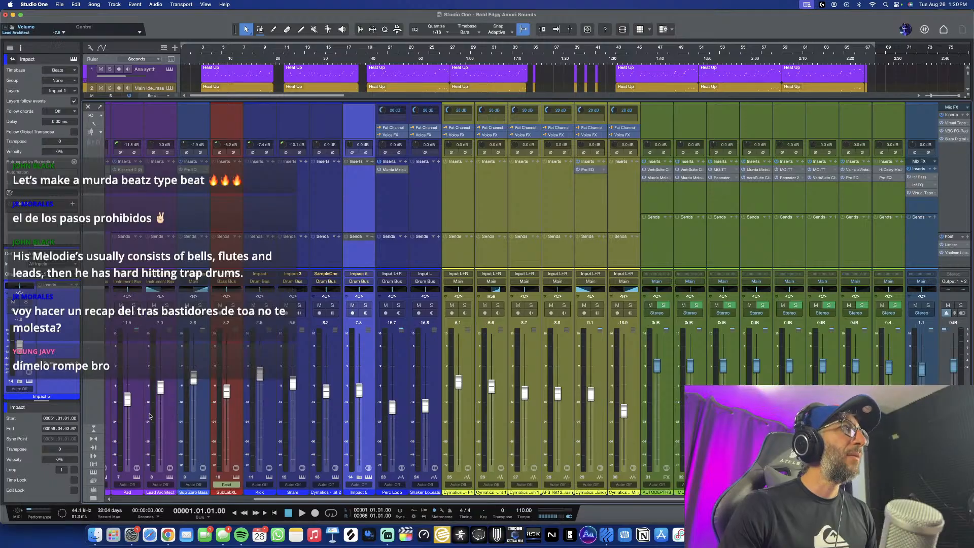
pyautogui.hscroll(-5, 149, 416)
pyautogui.click(126, 415)
pyautogui.keyDown('shift'); pyautogui.click(227, 420); pyautogui.keyUp('shift')
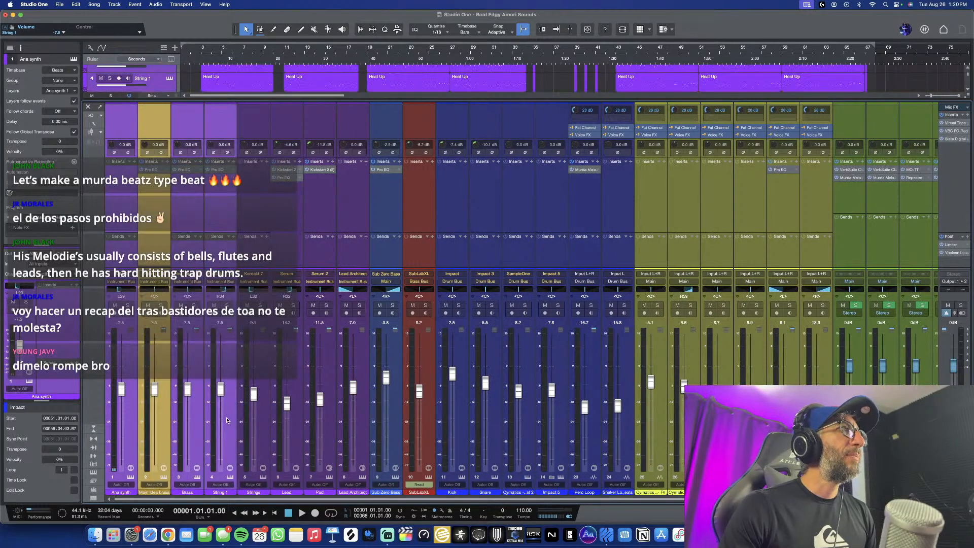
pyautogui.moveTo(222, 394); pyautogui.dragTo(222, 388)
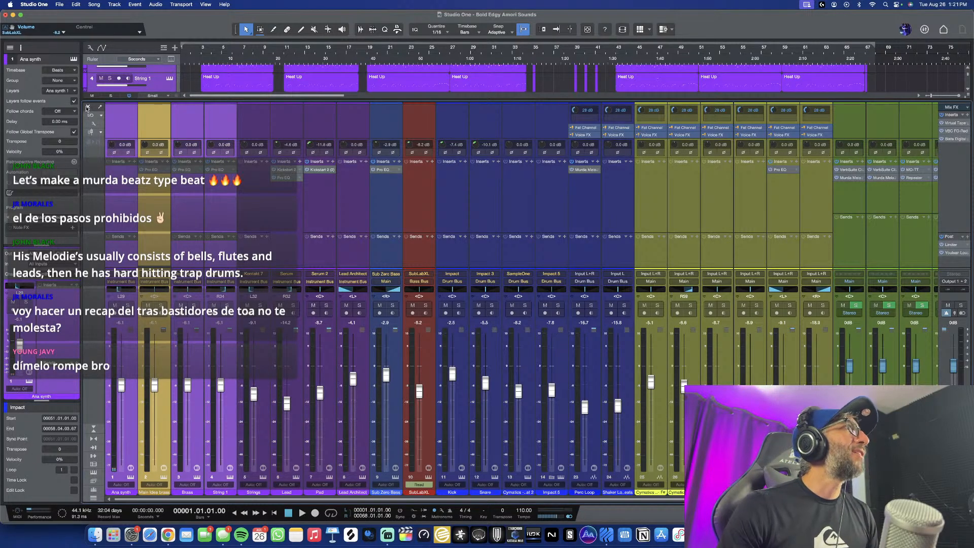
pyautogui.click(87, 108)
# Play the song from the start and raise the Pad channel to -7.2 dB and the Lead channel to -12.3 dB.
pyautogui.scroll(5, 250, 306)
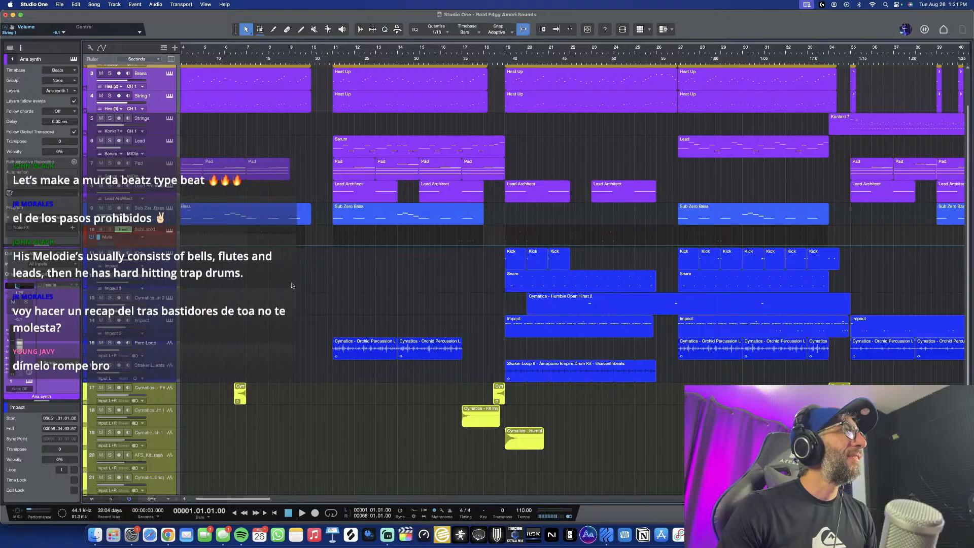
pyautogui.press('space')
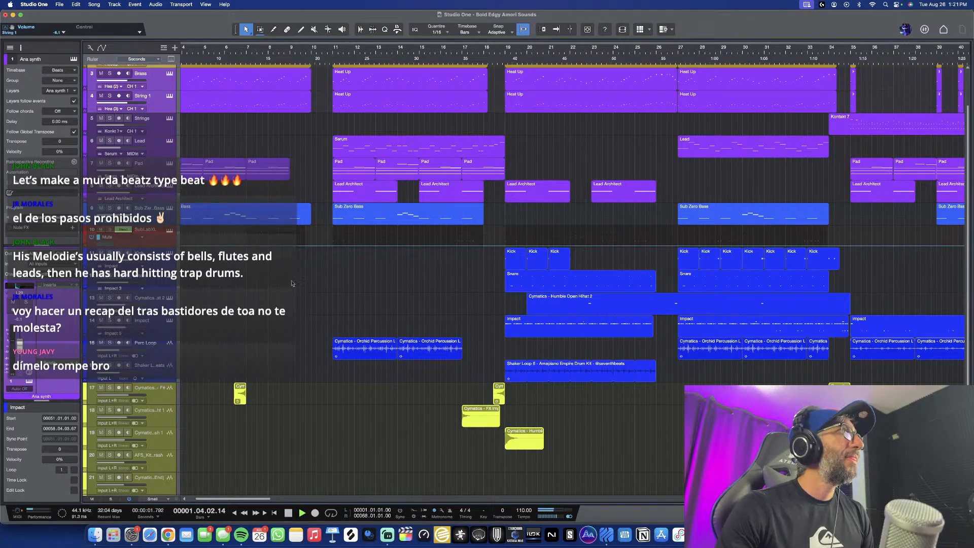
pyautogui.press('F3')
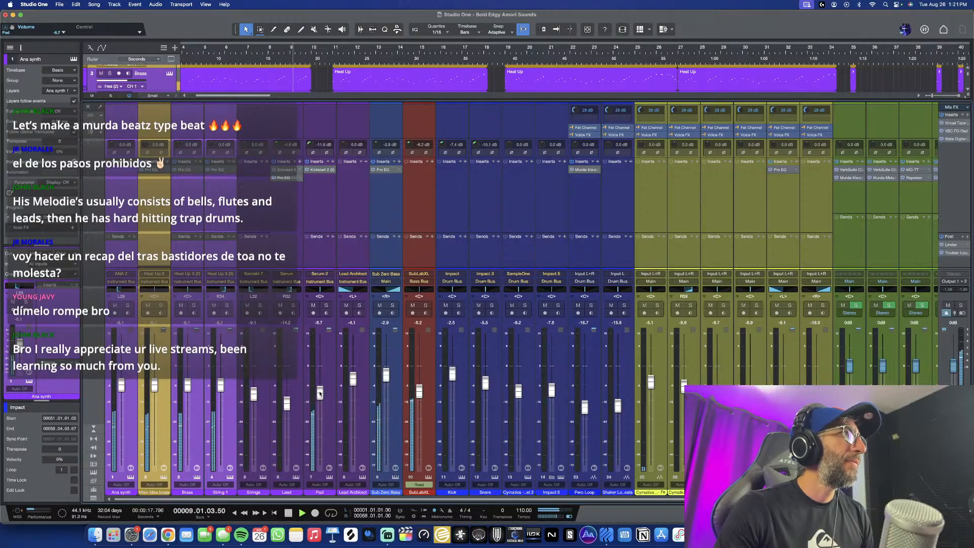
pyautogui.moveTo(320, 393); pyautogui.dragTo(320, 389)
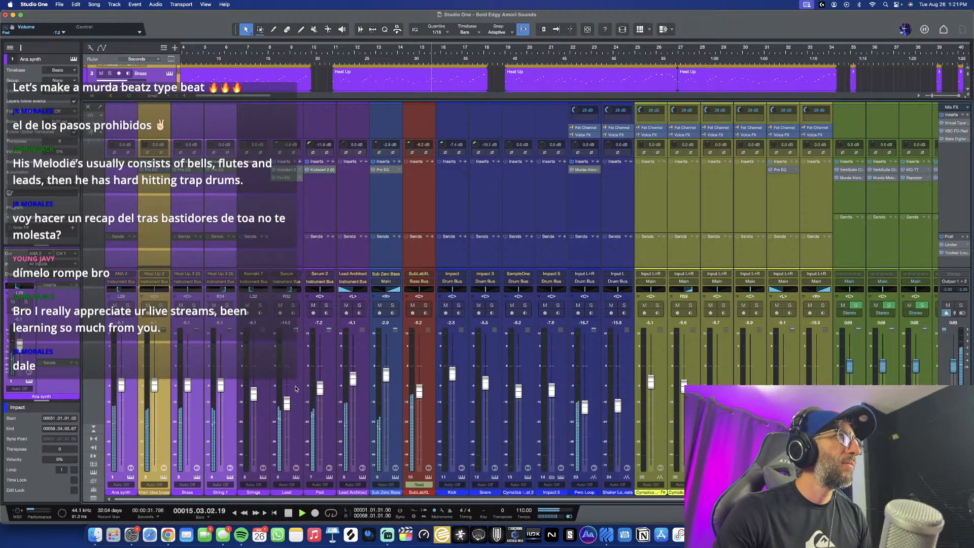
pyautogui.moveTo(288, 404); pyautogui.dragTo(287, 402)
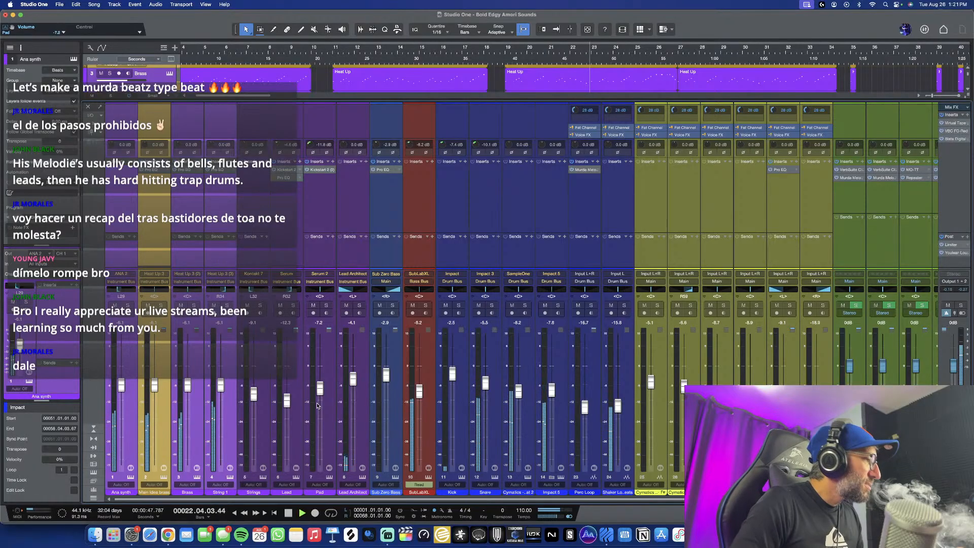
# Adjust the FG Level gain and transient detail in the Slate Digital FG-X on the main channel while the song plays.
pyautogui.click(956, 139)
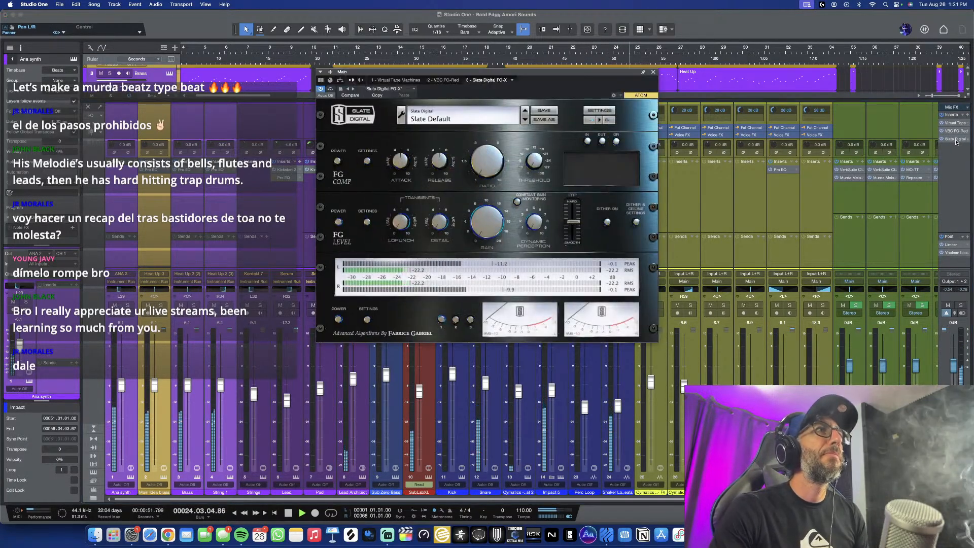
pyautogui.moveTo(487, 226); pyautogui.dragTo(485, 218)
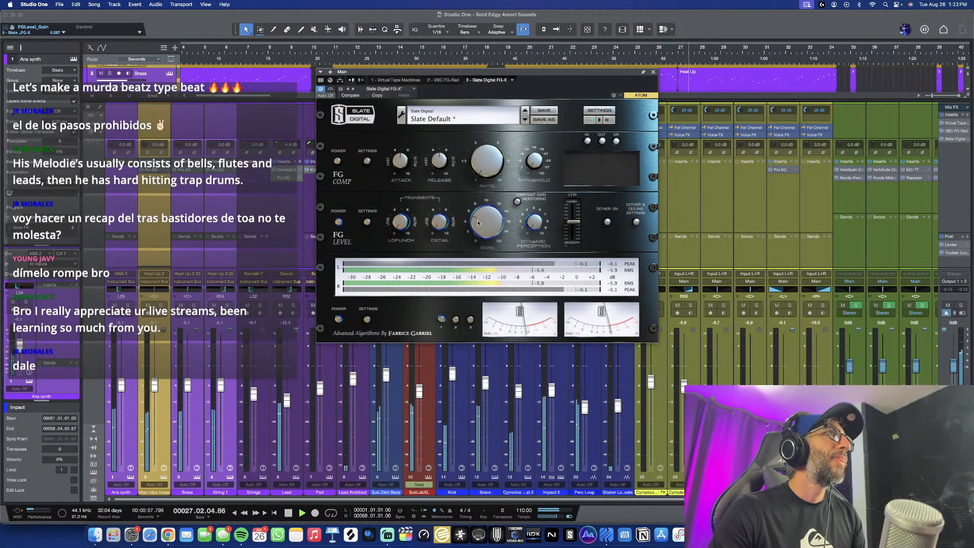
pyautogui.moveTo(482, 219); pyautogui.dragTo(482, 224)
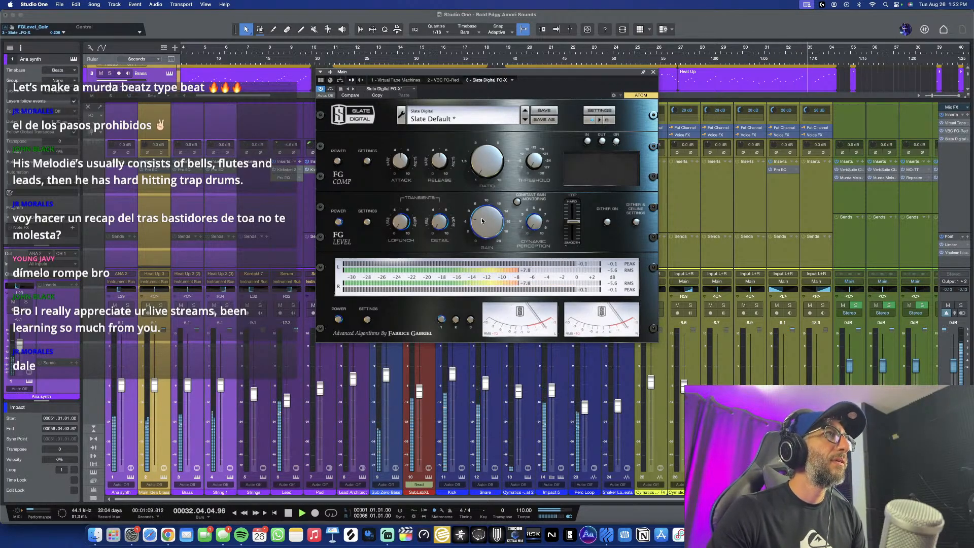
pyautogui.moveTo(482, 220); pyautogui.dragTo(491, 224)
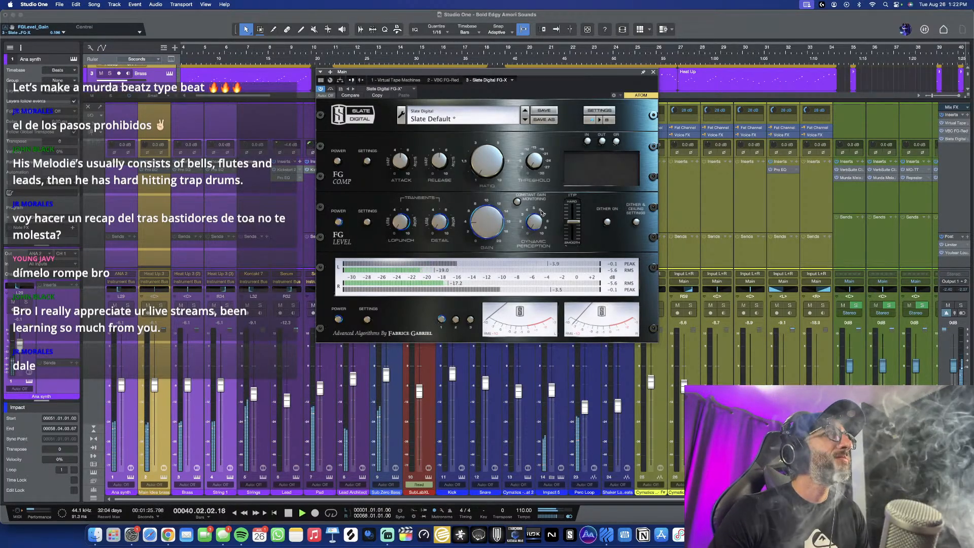
pyautogui.moveTo(502, 215); pyautogui.dragTo(483, 222)
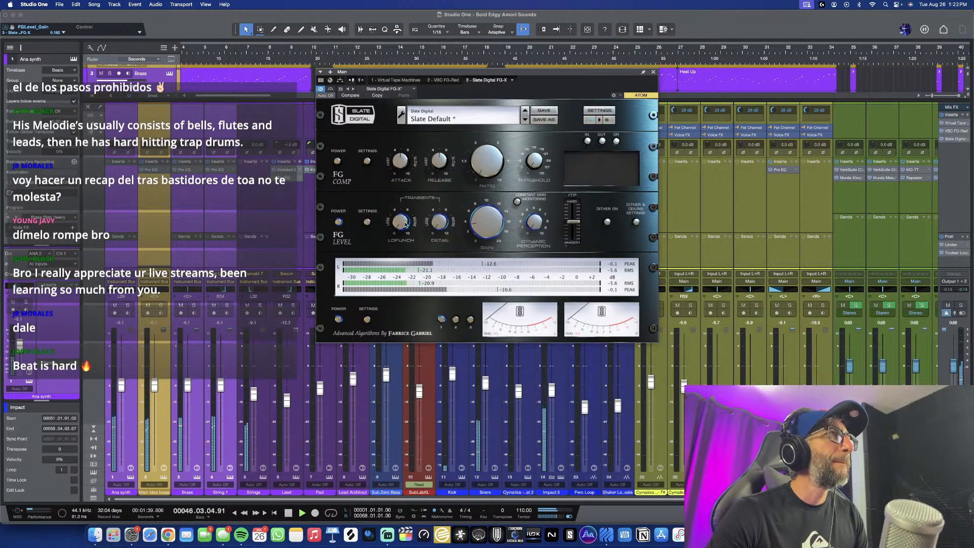
pyautogui.moveTo(440, 194); pyautogui.dragTo(441, 191)
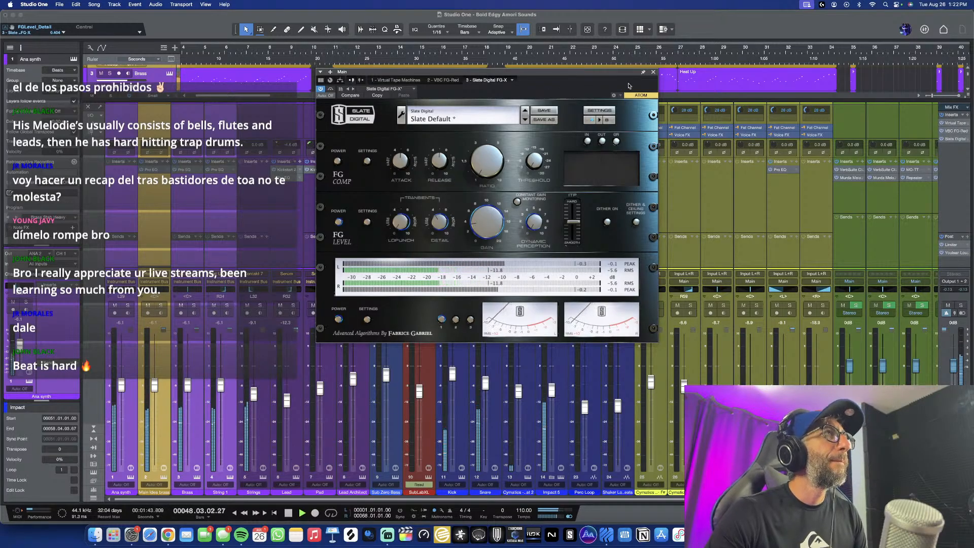
pyautogui.click(653, 72)
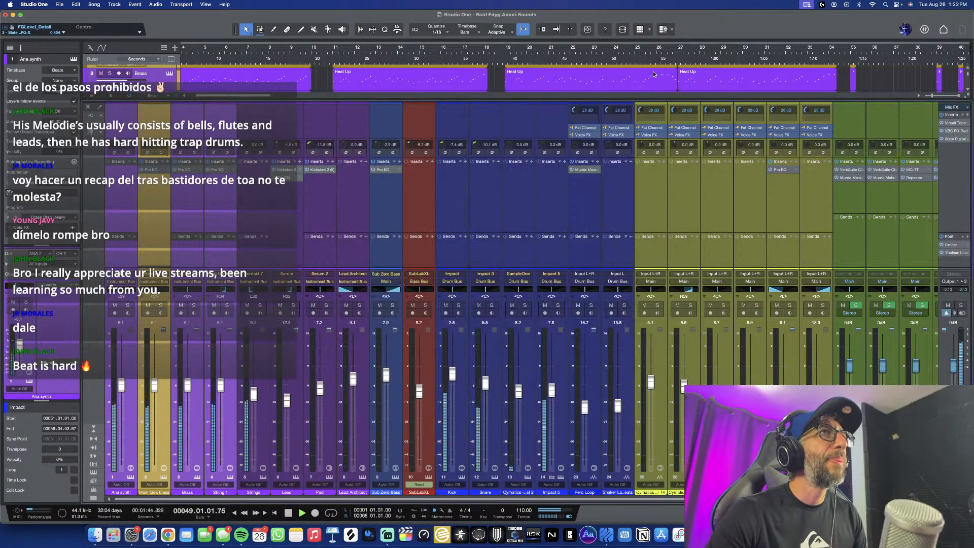
# Check the Virtual Tape Machines insert on the main channel, and review the remaining mixer channels until playback is stopped.
pyautogui.click(956, 123)
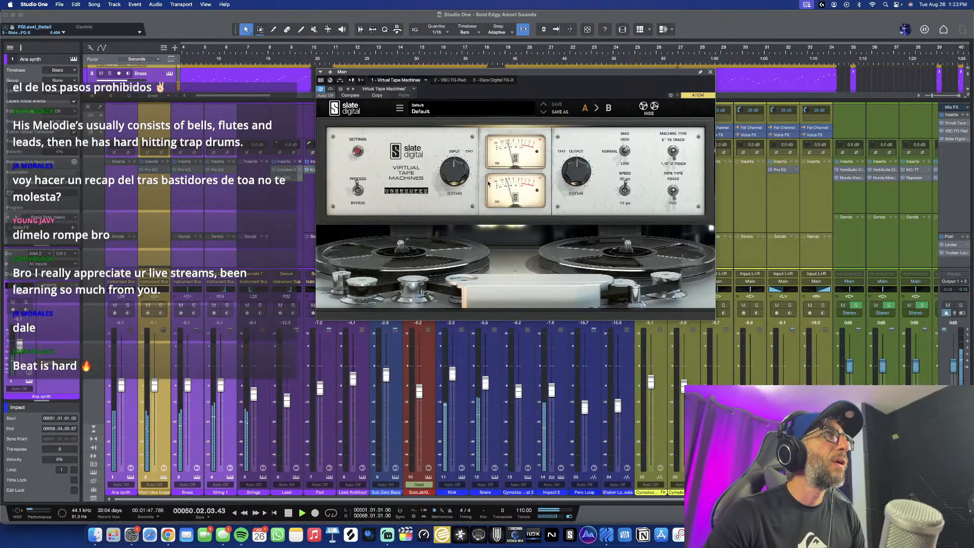
pyautogui.click(711, 72)
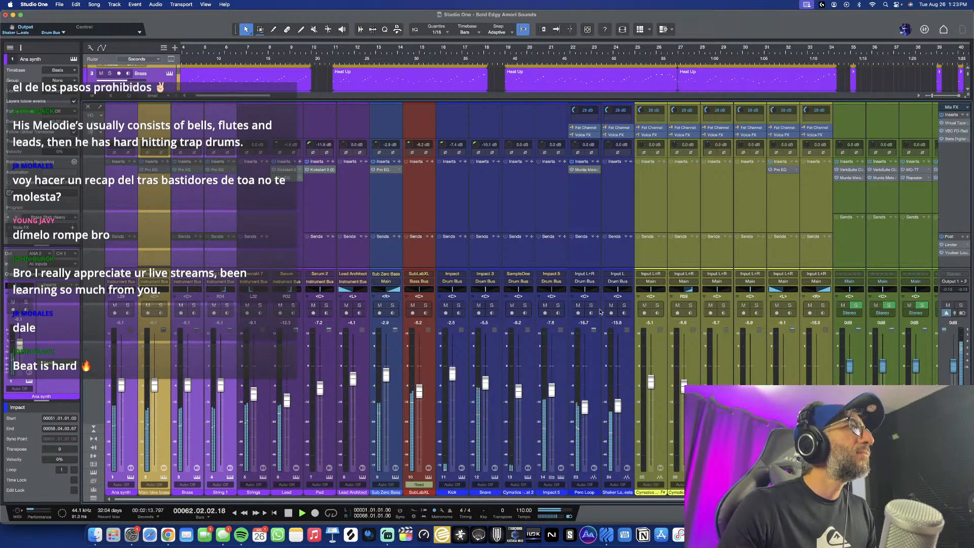
pyautogui.hscroll(5, 511, 404)
pyautogui.hscroll(2, 512, 403)
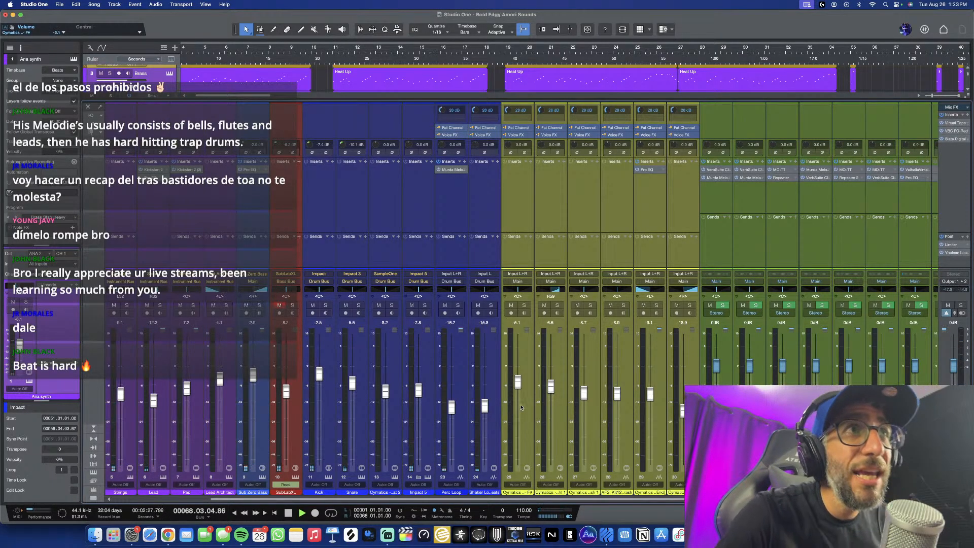
pyautogui.click(288, 514)
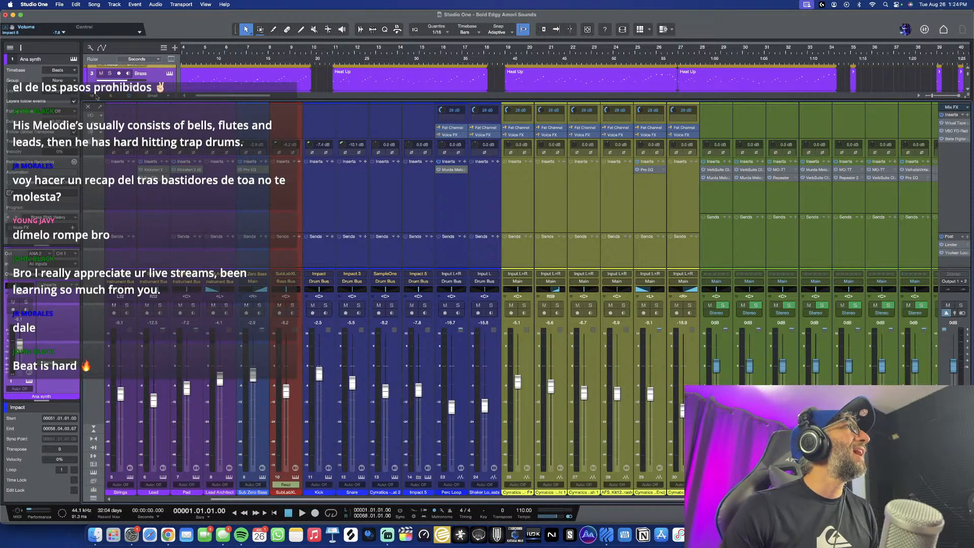
# Return from the mixer to the arrangement and view the ANA 2 instrument of the Ana synth track.
pyautogui.click(88, 108)
pyautogui.hscroll(-3, 395, 297)
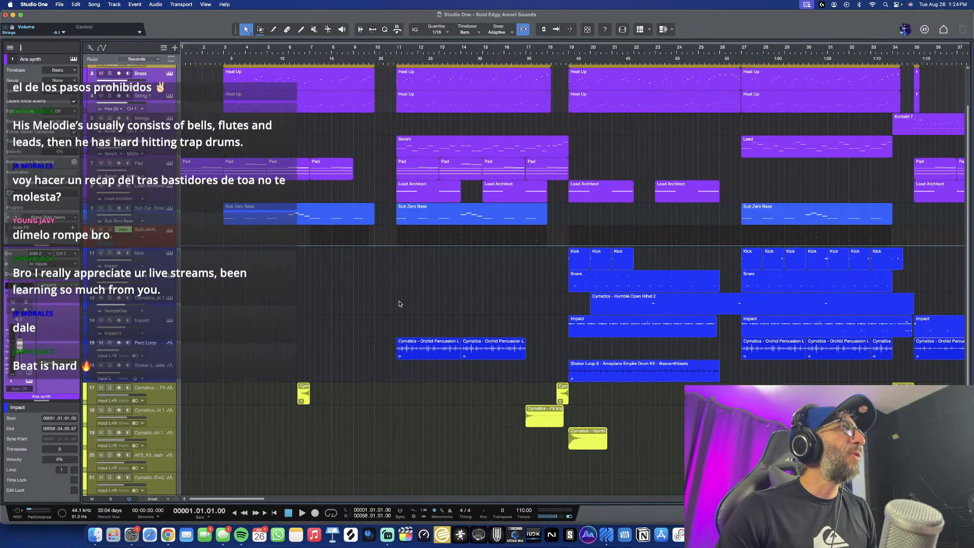
pyautogui.scroll(-4, 399, 304)
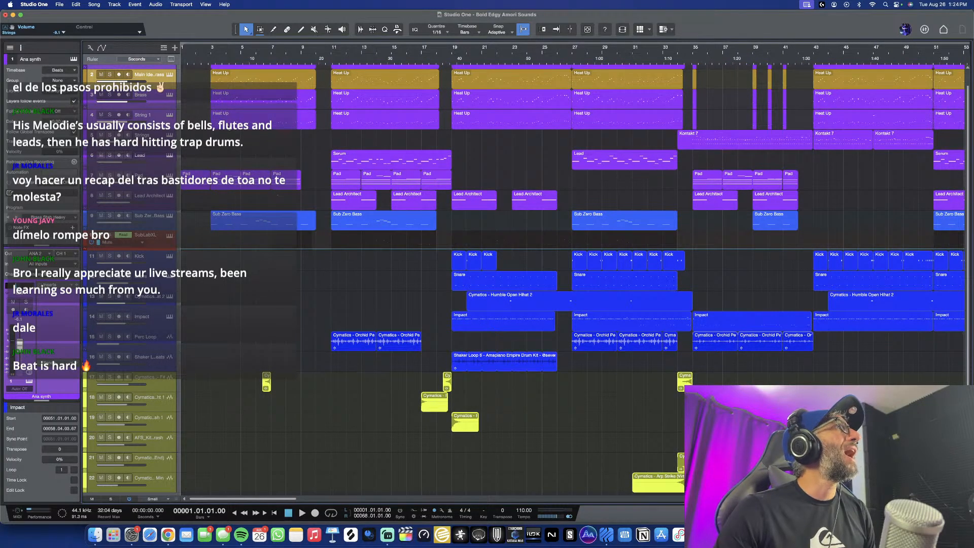
pyautogui.scroll(1, 399, 304)
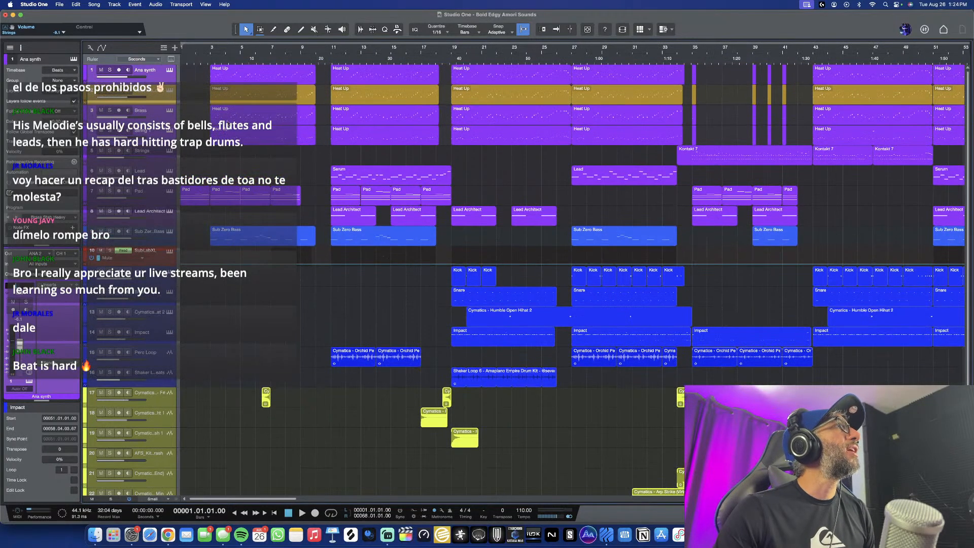
pyautogui.click(155, 79)
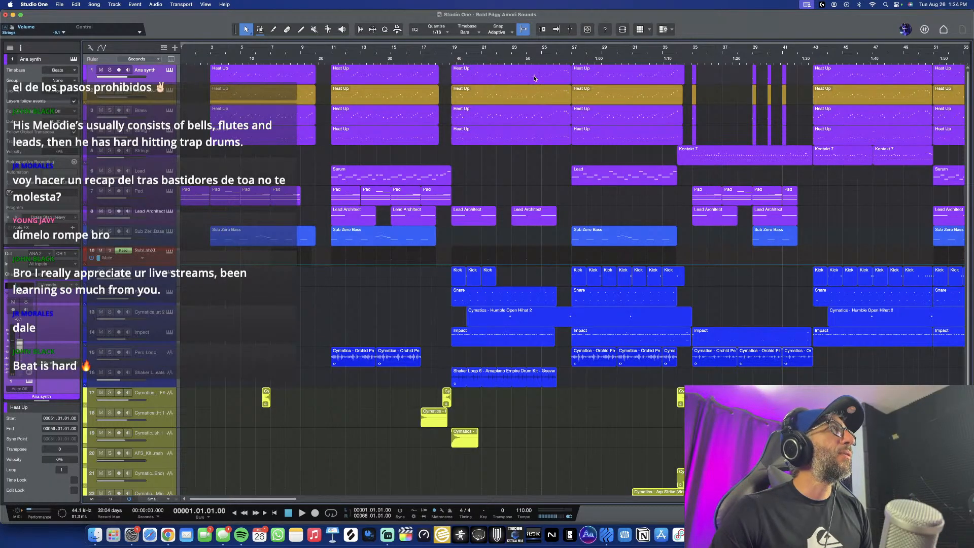
pyautogui.hotkey('shift', 'F11')
pyautogui.click(826, 99)
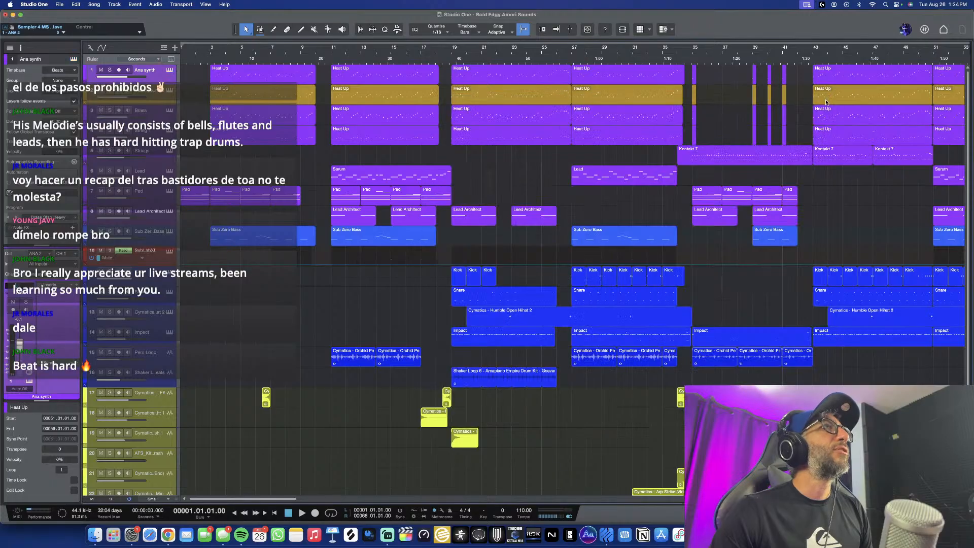
# Solo the Main Idea brass track and listen to it from just before its first clip.
pyautogui.click(110, 92)
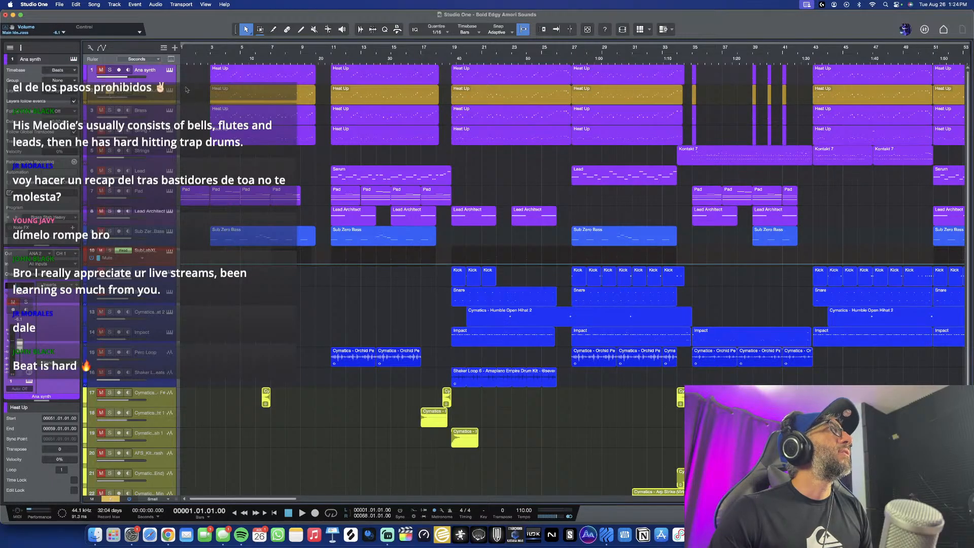
pyautogui.click(205, 56)
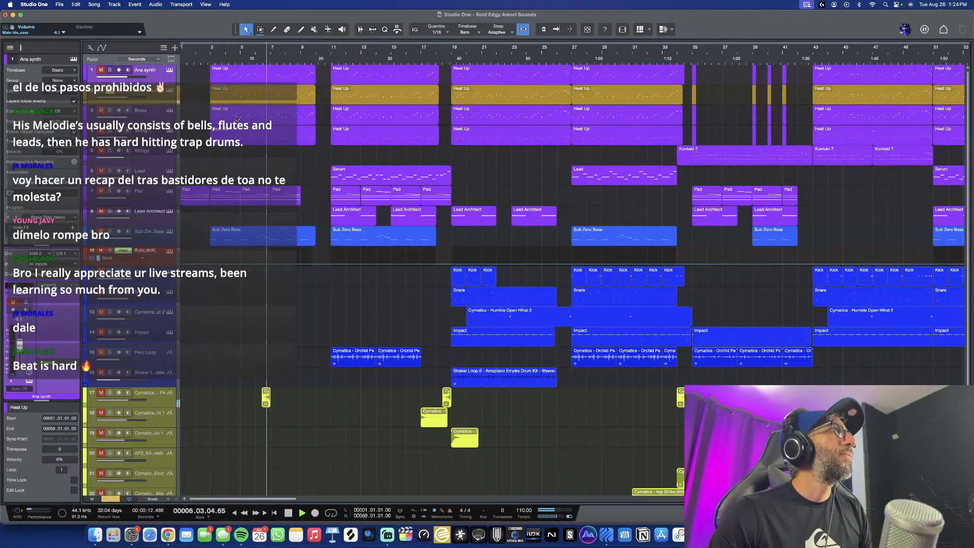
pyautogui.press('space')
# View the Heat Up 3 instrument and its BIG HIT STACK brass preset on the Main Idea brass track.
pyautogui.scroll(3, 313, 119)
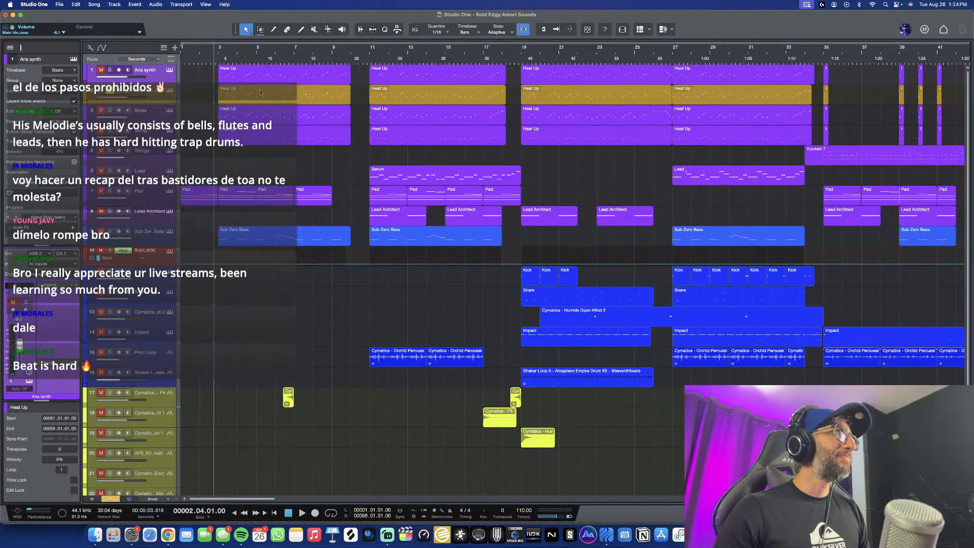
pyautogui.click(171, 91)
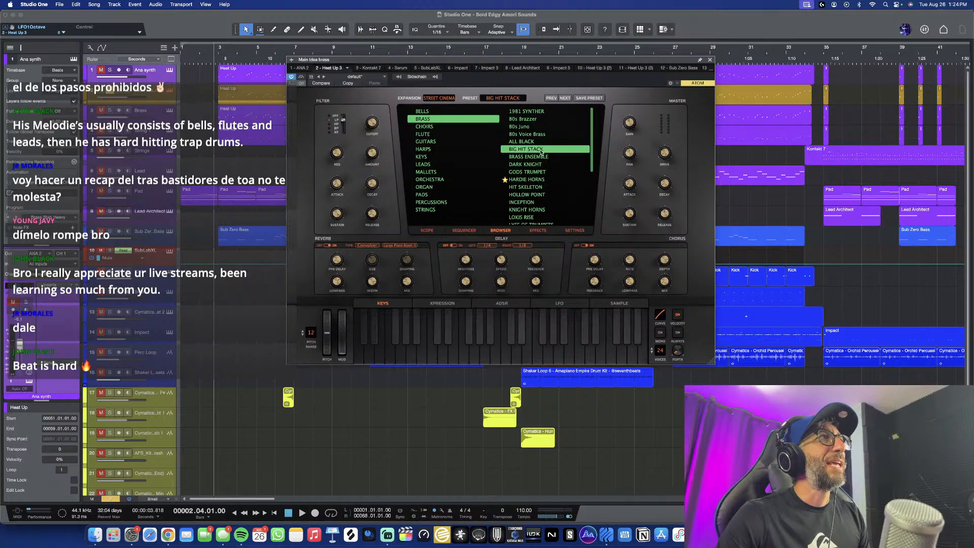
pyautogui.click(710, 60)
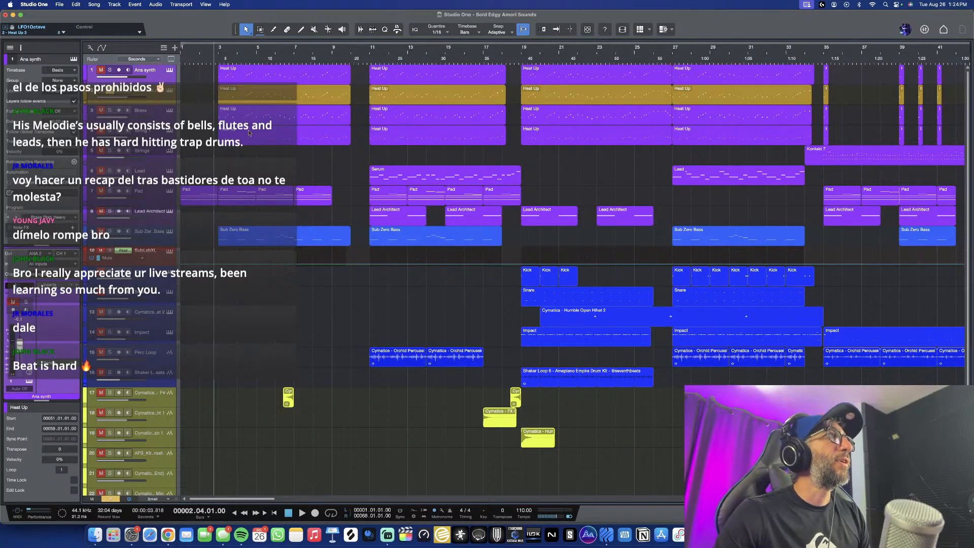
# Play the soloed Ana synth track, add the Brass track to the solo, and listen to Brass without Ana synth.
pyautogui.press('space')
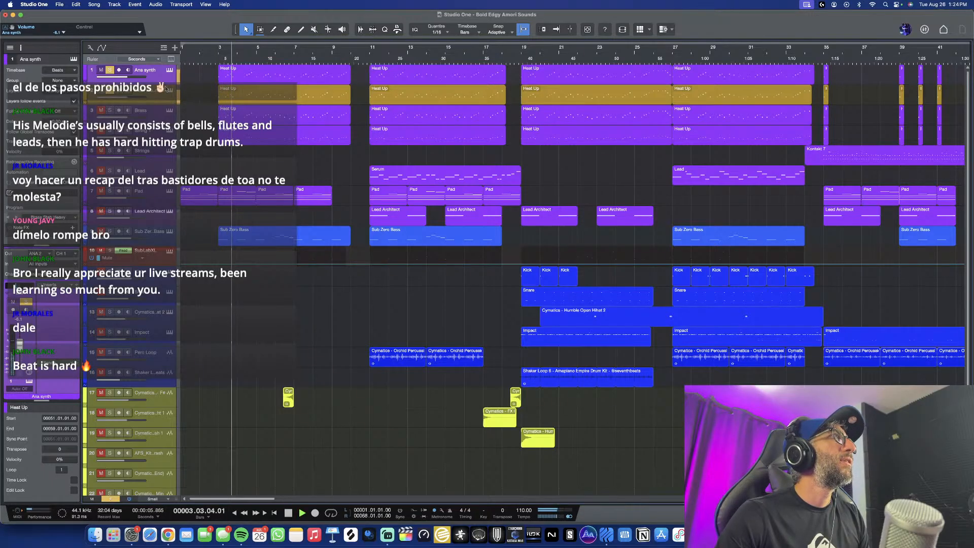
pyautogui.press('space')
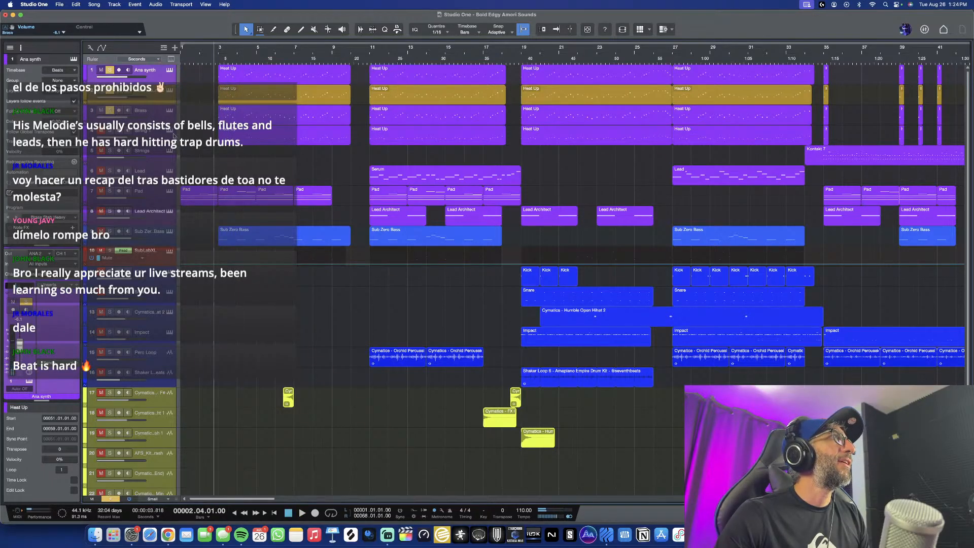
pyautogui.press('space')
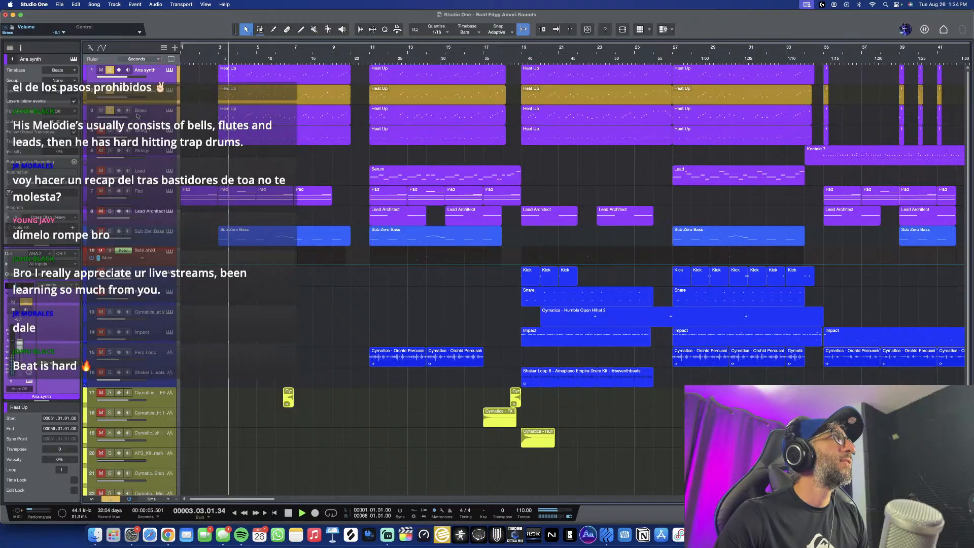
pyautogui.click(109, 70)
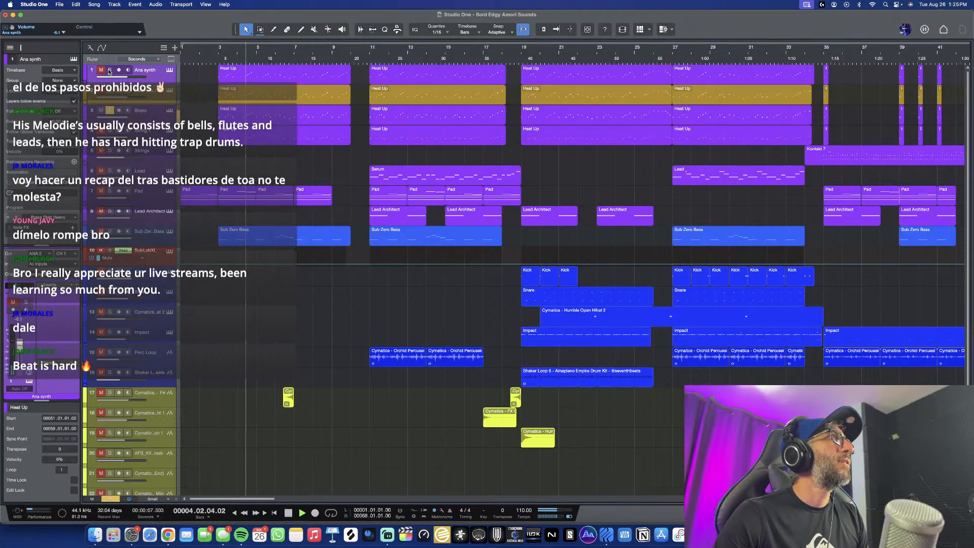
pyautogui.press('space')
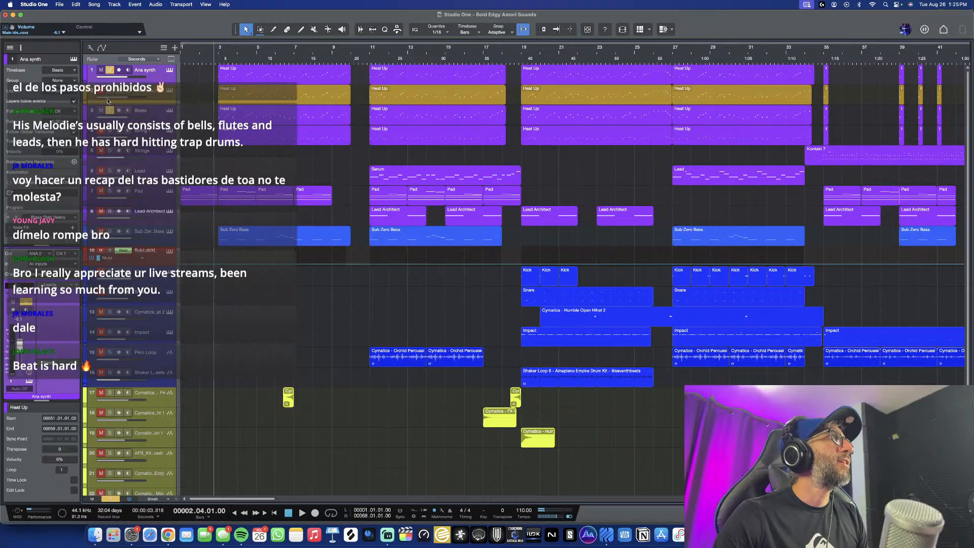
# Compare the Ana synth with and without the soloed Brass track, and replay Brass with the Ana synth unsoloed.
pyautogui.press('space')
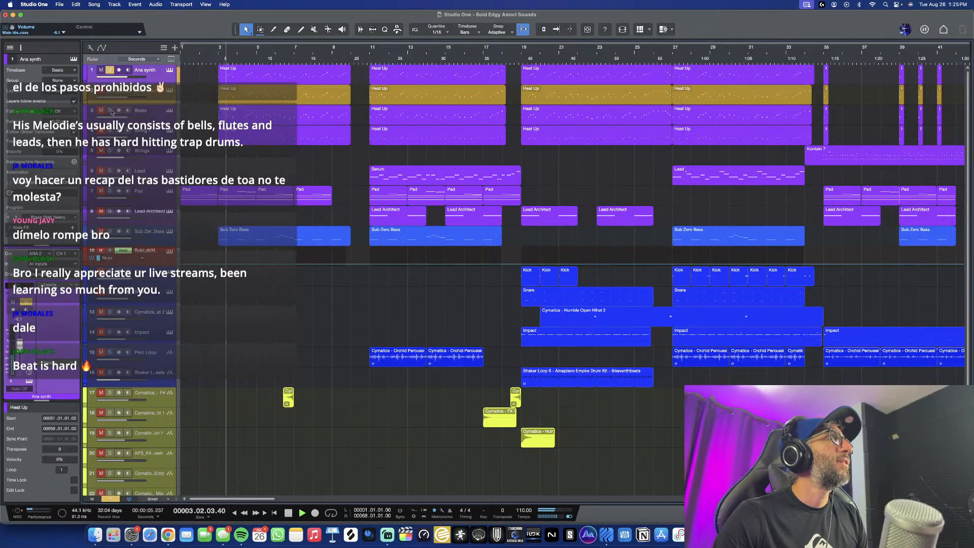
pyautogui.press('space')
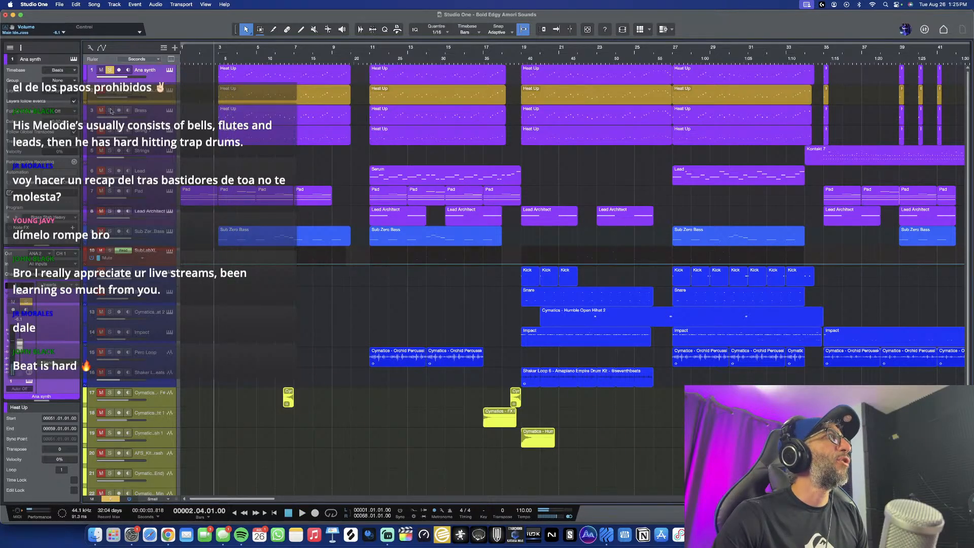
pyautogui.press('space')
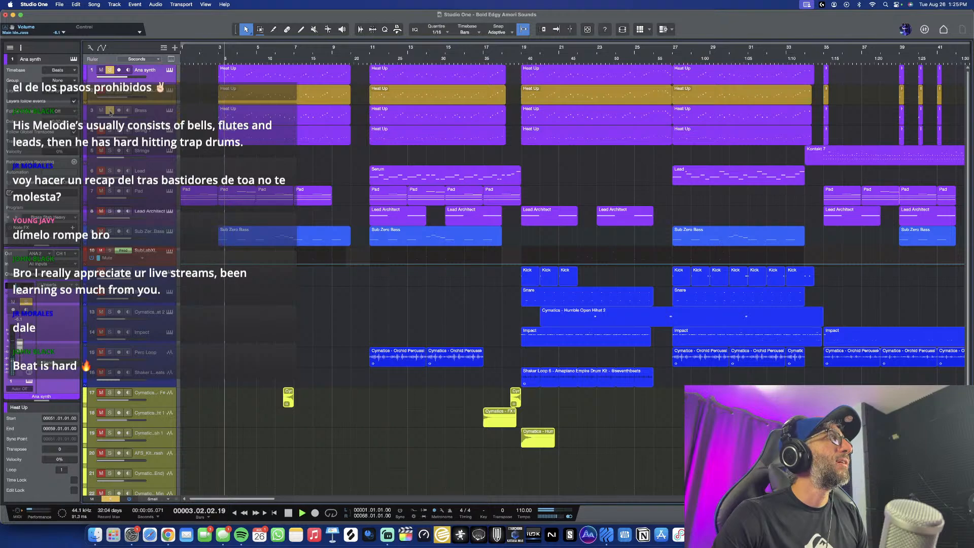
pyautogui.click(110, 70)
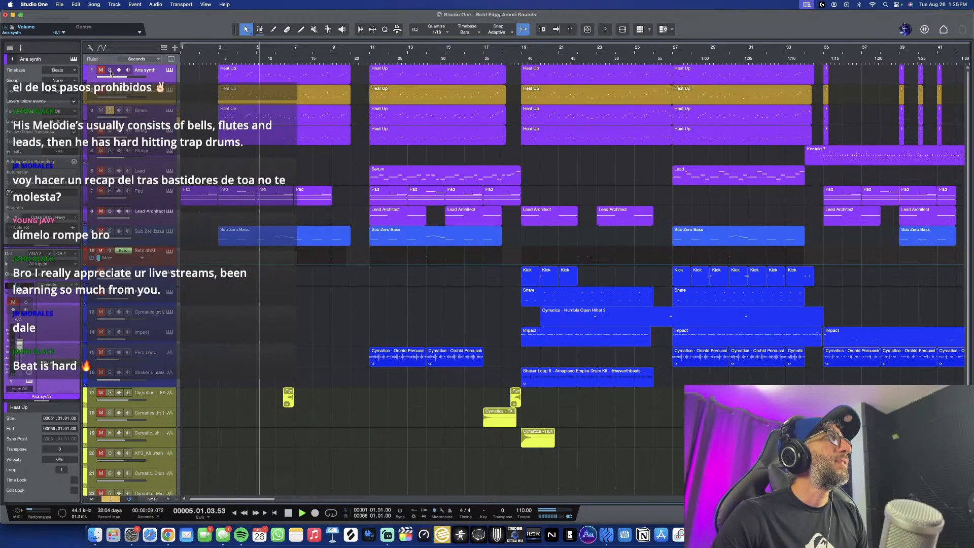
pyautogui.press('space')
pyautogui.press('space')
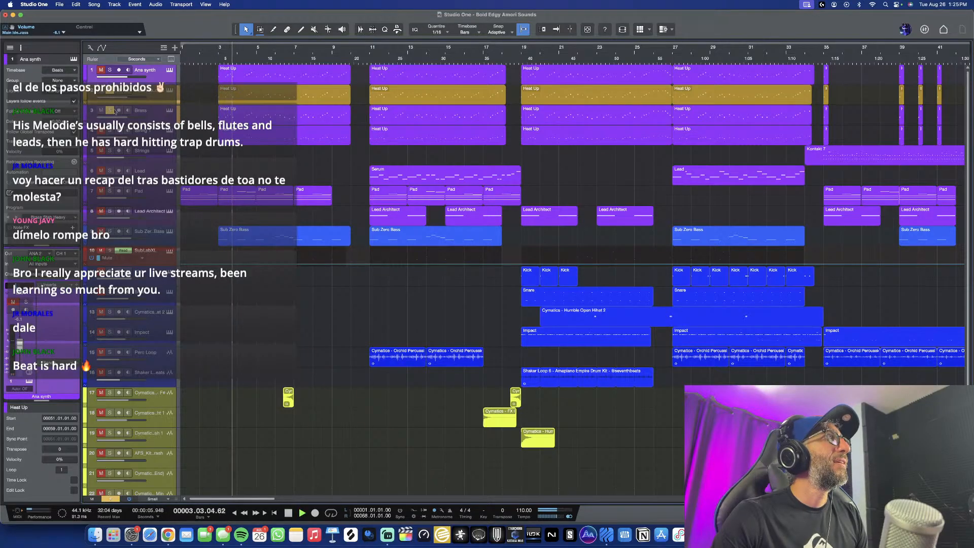
# Solo and listen to the String 1 track, and view its Heat Up 3 instrument with the PIZZI STACK preset.
pyautogui.press('space')
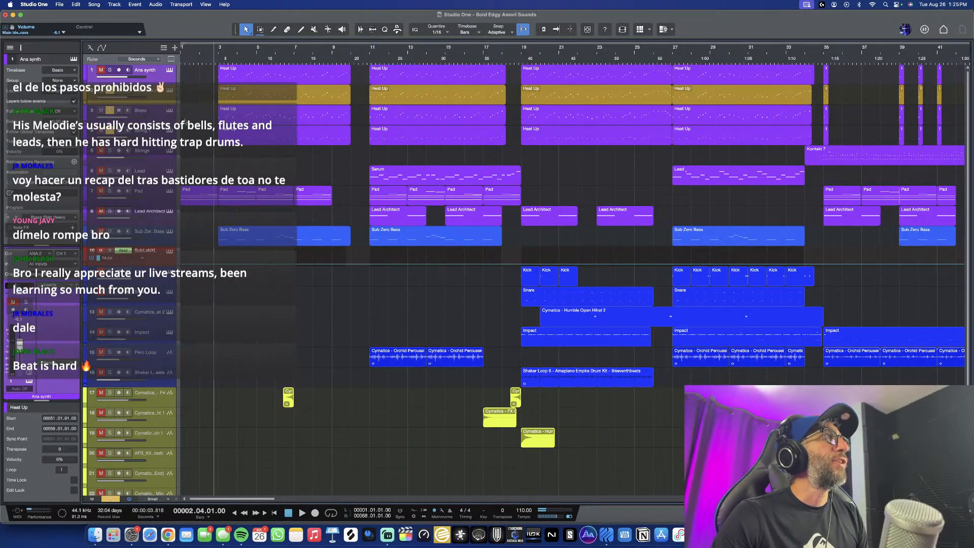
pyautogui.press('space')
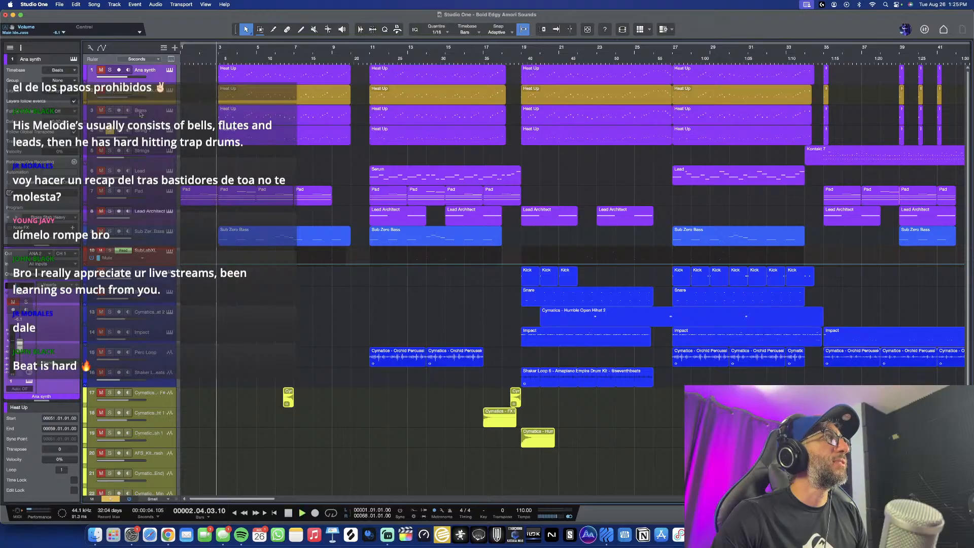
pyautogui.press('space')
pyautogui.click(170, 131)
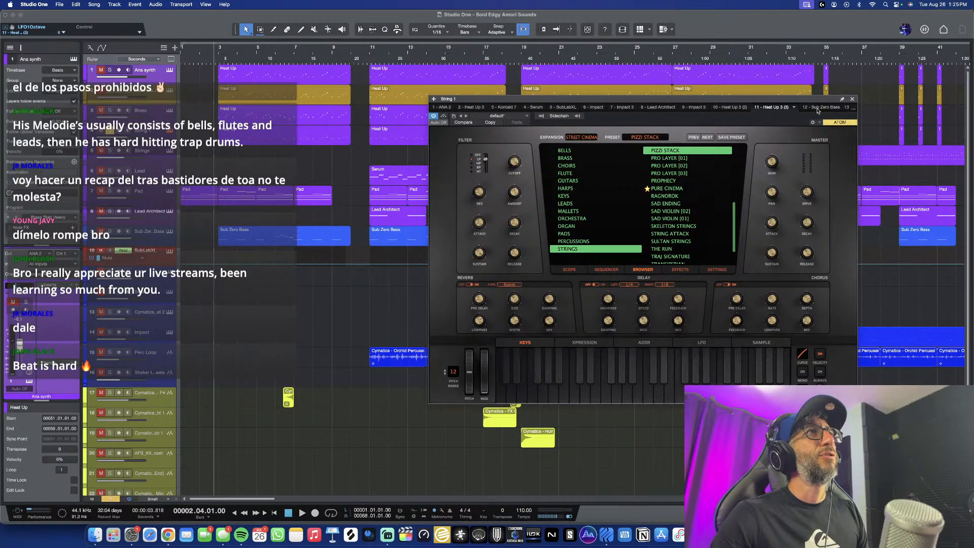
pyautogui.click(853, 99)
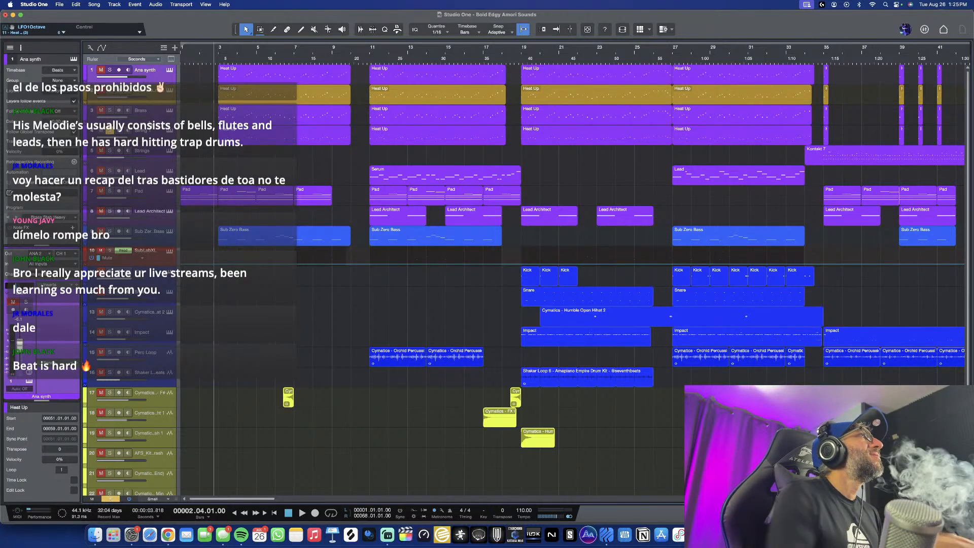
# Open the Ana synth track's first Heat Up clip in the note editor and play it with the Ana synth soloed.
pyautogui.click(264, 79)
pyautogui.doubleClick(265, 80)
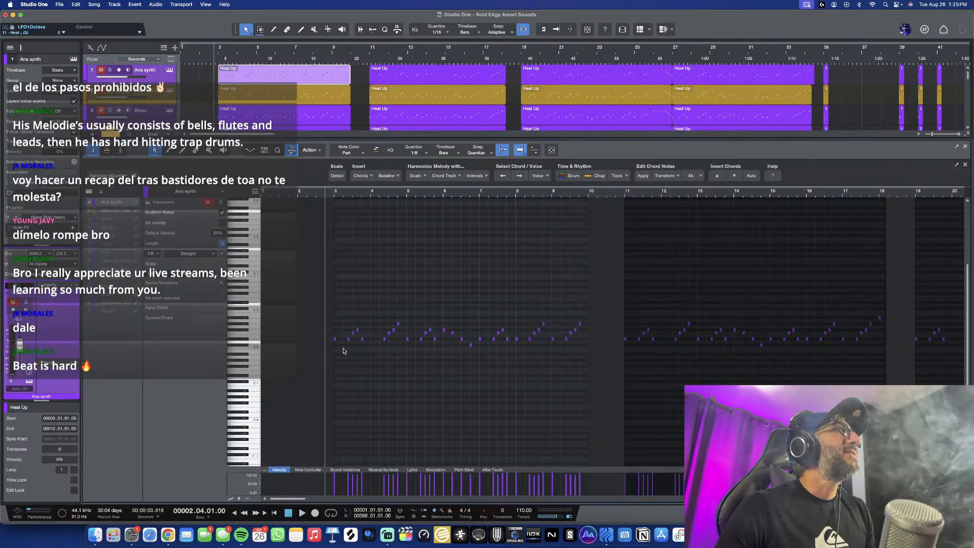
pyautogui.scroll(2, 347, 346)
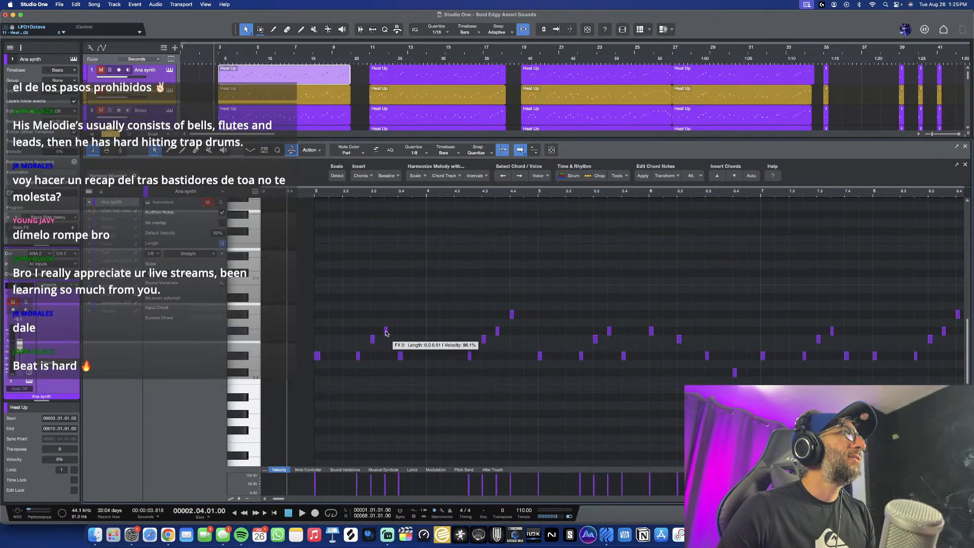
pyautogui.press('space')
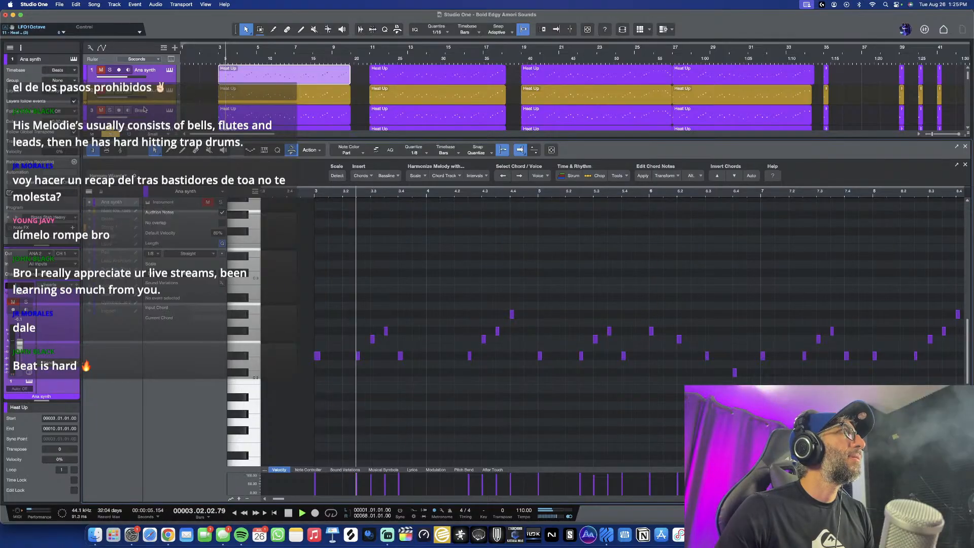
pyautogui.click(111, 91)
pyautogui.click(110, 70)
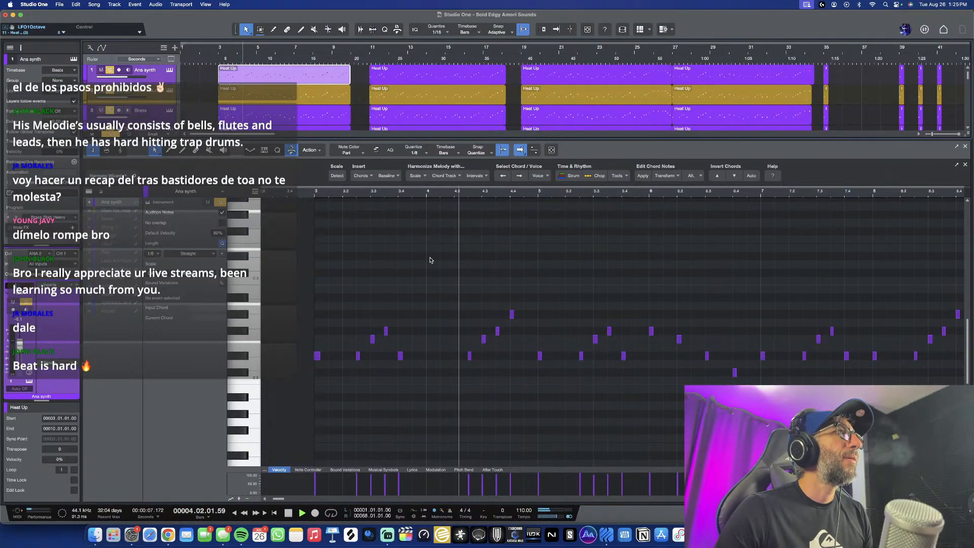
# Follow the Ana synth notes during playback with auto-scroll enabled, stop playback and close the note editor.
pyautogui.scroll(-3, 703, 382)
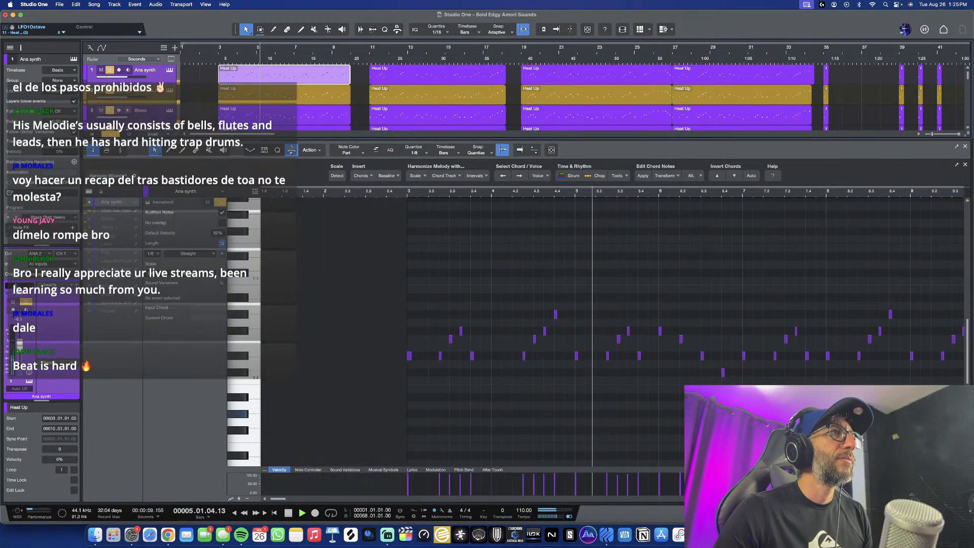
pyautogui.hscroll(1, 703, 382)
pyautogui.click(520, 150)
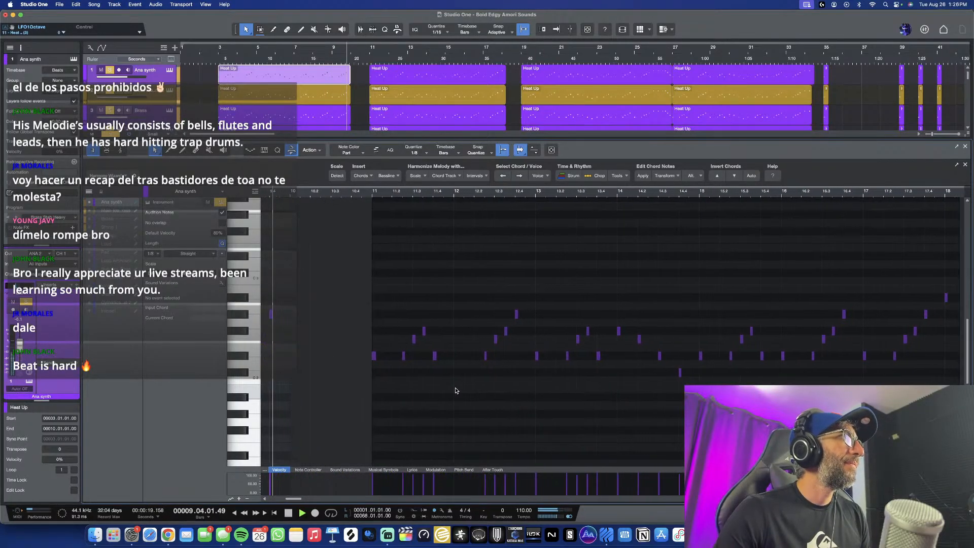
pyautogui.press('space')
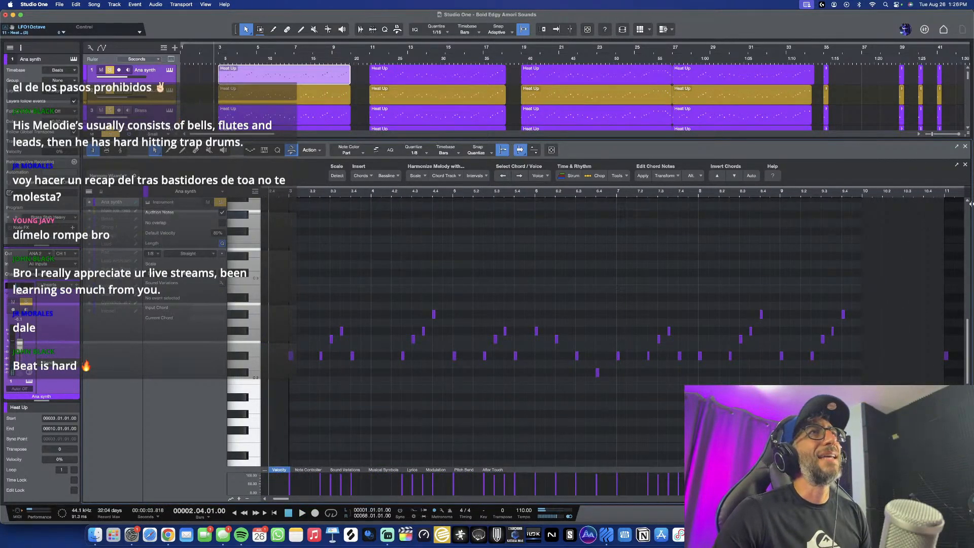
pyautogui.click(966, 147)
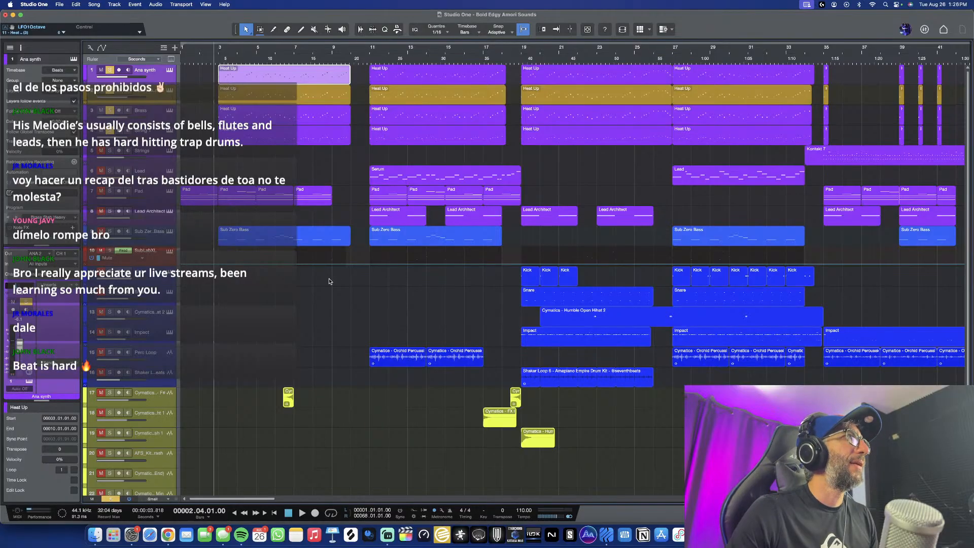
# Solo the Pad track, listen to it from bar 1, and view its Serum 2 instrument and preset.
pyautogui.scroll(-2, 236, 257)
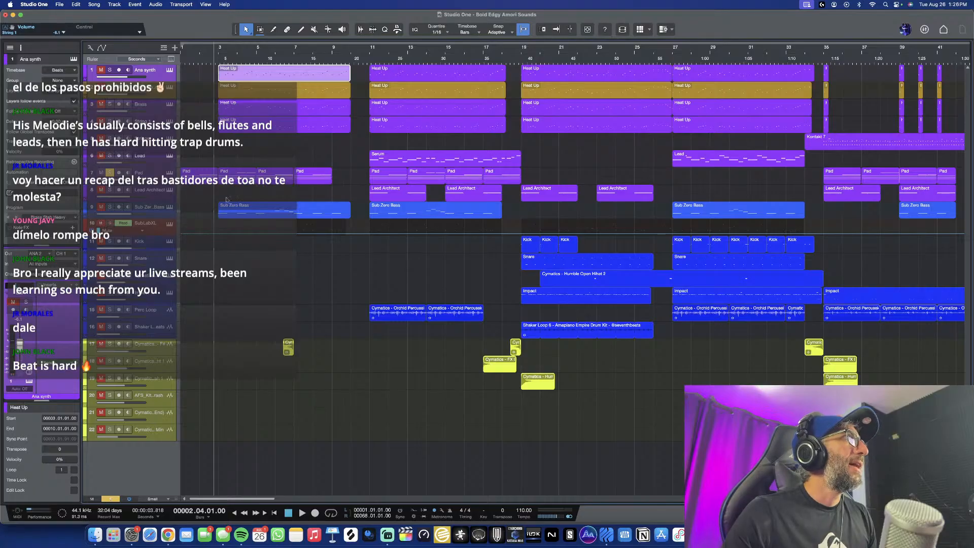
pyautogui.press('space')
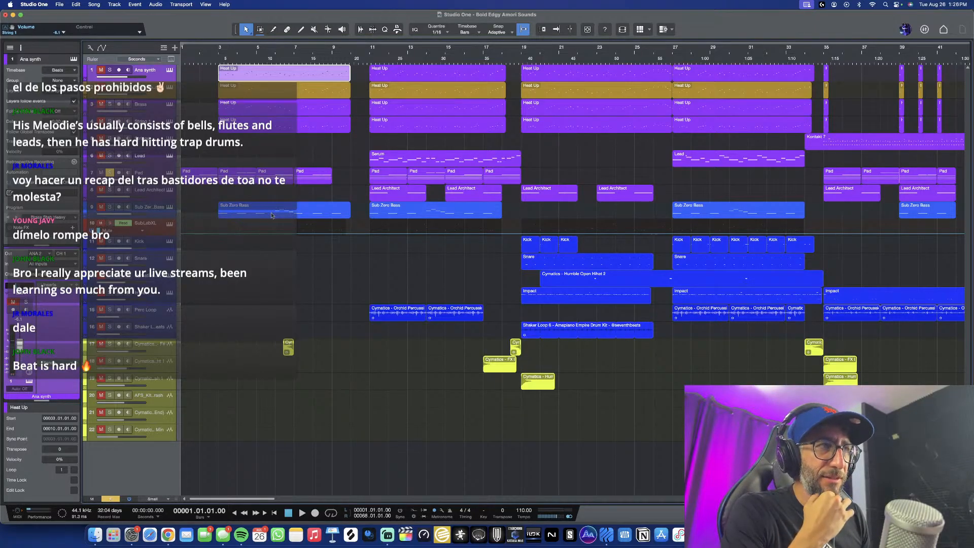
pyautogui.press('space')
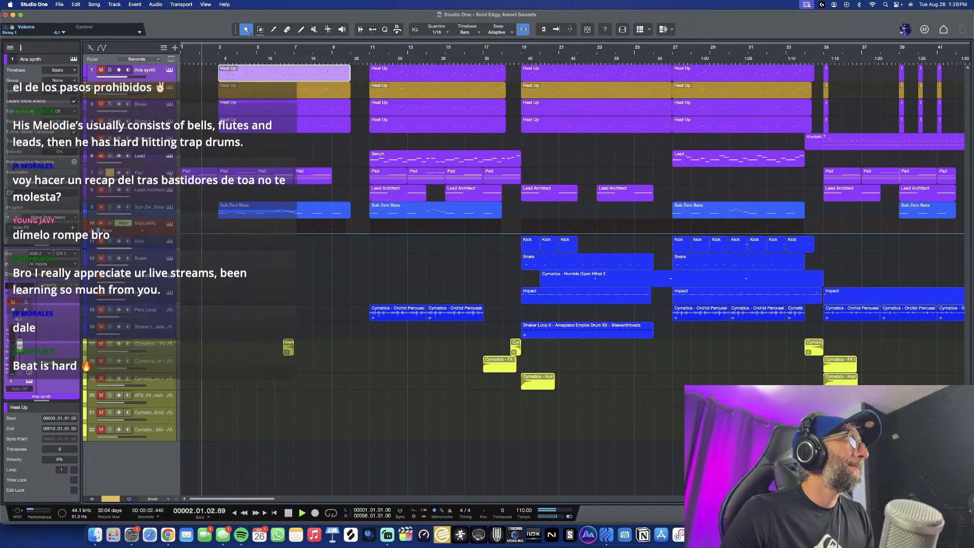
pyautogui.click(170, 174)
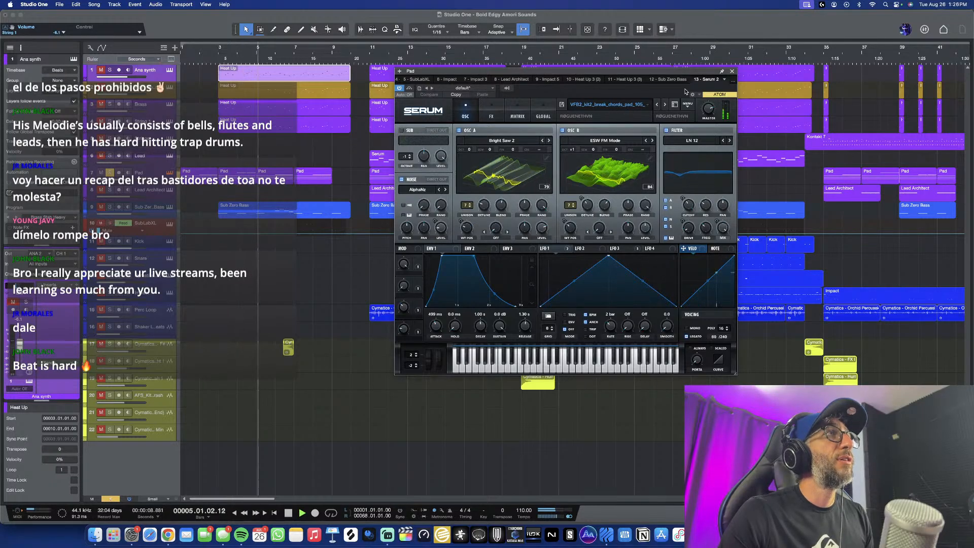
pyautogui.click(732, 71)
pyautogui.press('space')
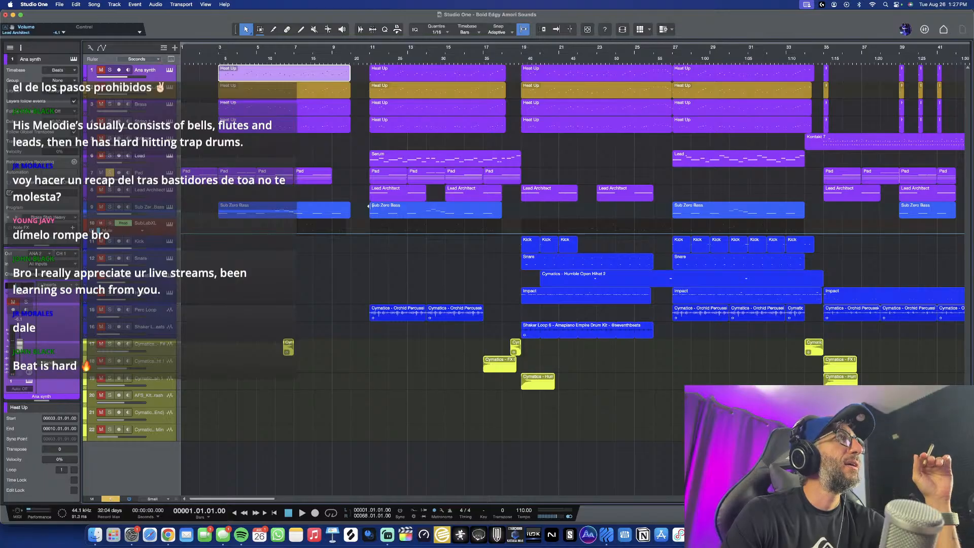
# Solo the Lead track, set the playhead to bar 11, and view its Serum preset ARP_140_S_Lead_Middle_East_3.
pyautogui.click(156, 162)
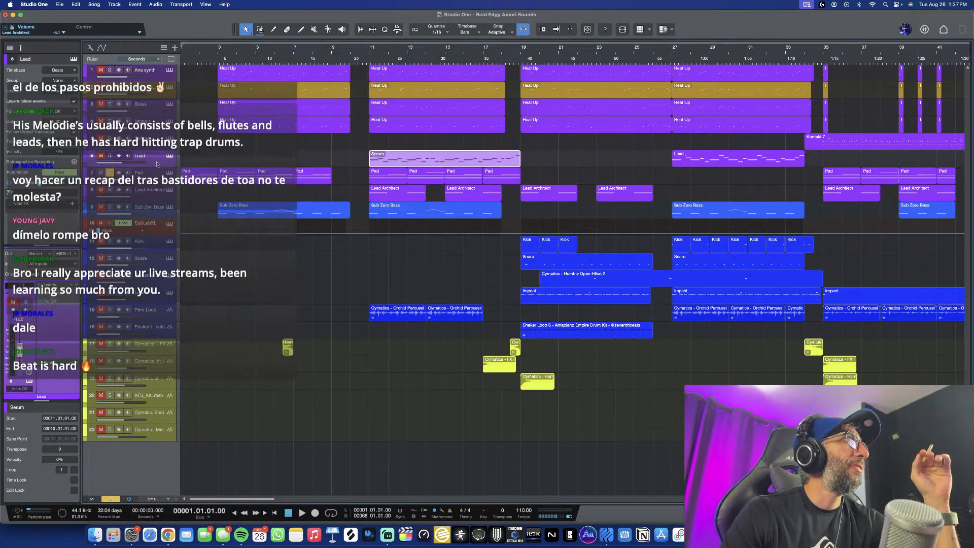
pyautogui.click(109, 156)
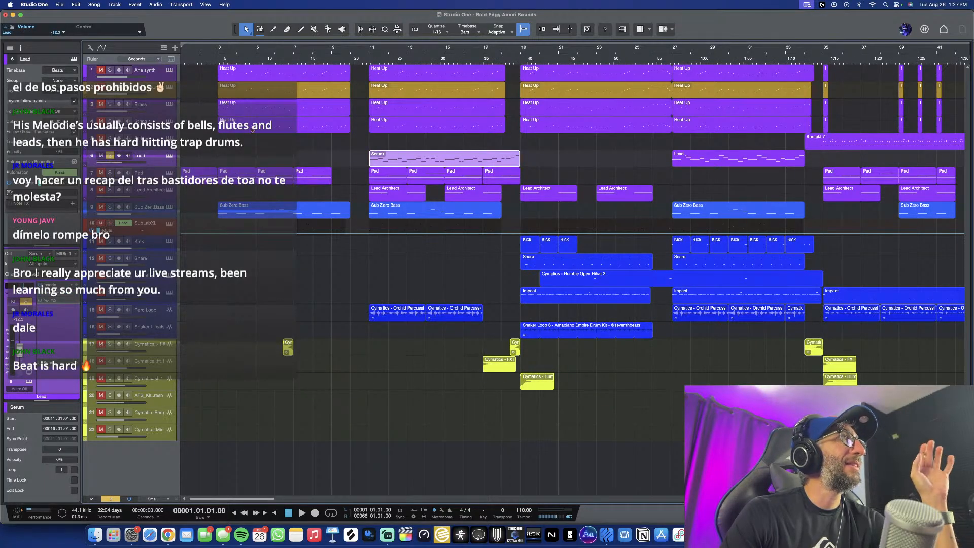
pyautogui.click(370, 55)
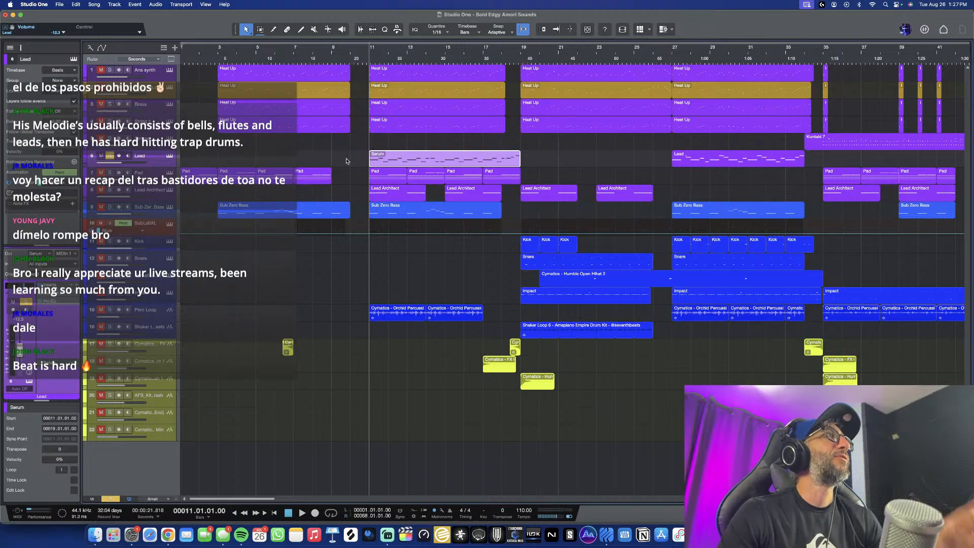
pyautogui.click(171, 156)
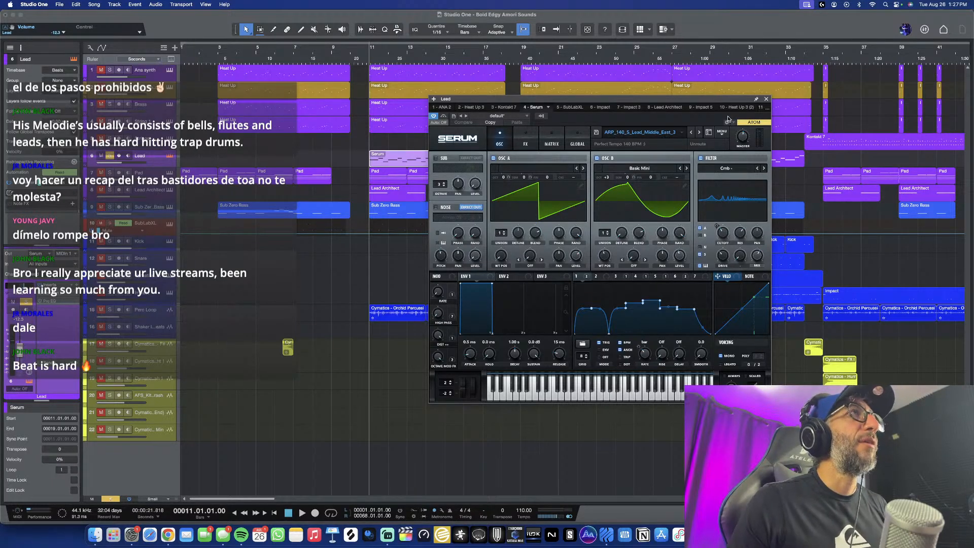
pyautogui.click(767, 99)
# Check the Lead track's Serum instrument once more and open its clip at bar 11 in the note editor.
pyautogui.scroll(3, 445, 151)
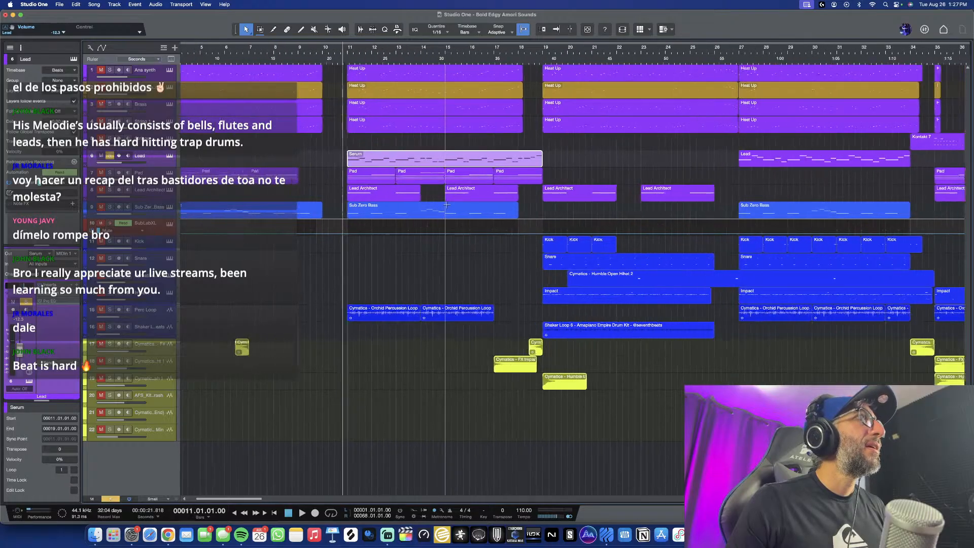
pyautogui.scroll(2, 446, 152)
pyautogui.scroll(1, 445, 205)
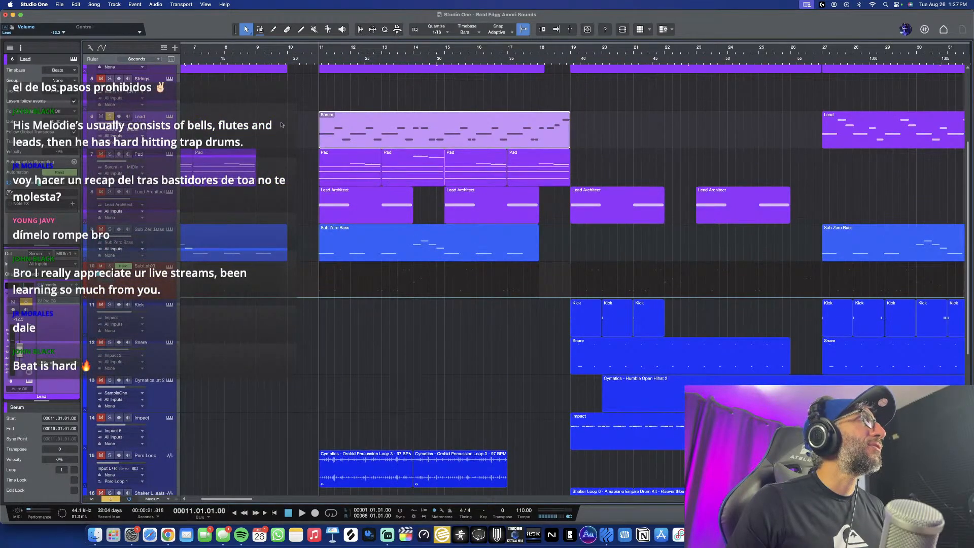
pyautogui.click(170, 117)
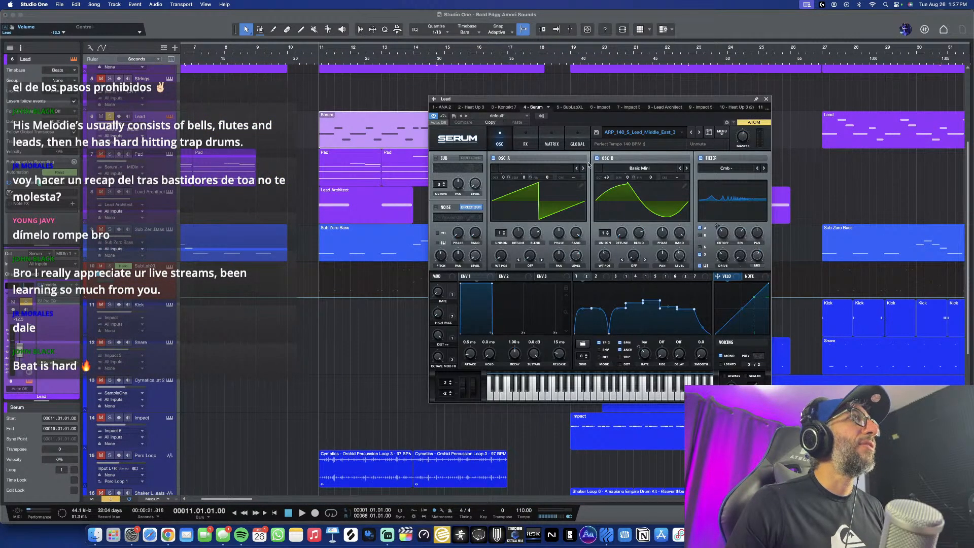
pyautogui.click(766, 100)
pyautogui.doubleClick(373, 145)
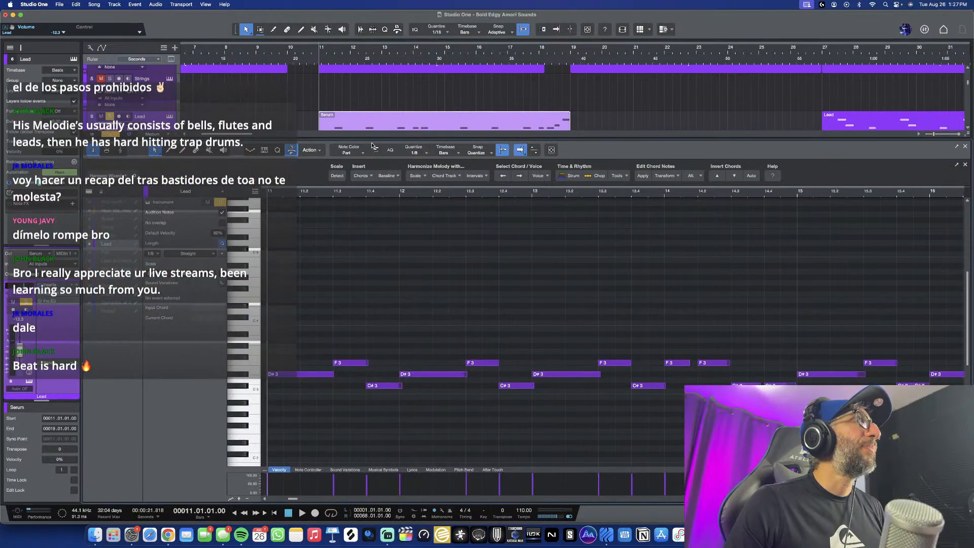
# Play the Lead clip from bar 11 while following its notes, close the note editor and stop playback.
pyautogui.press('space')
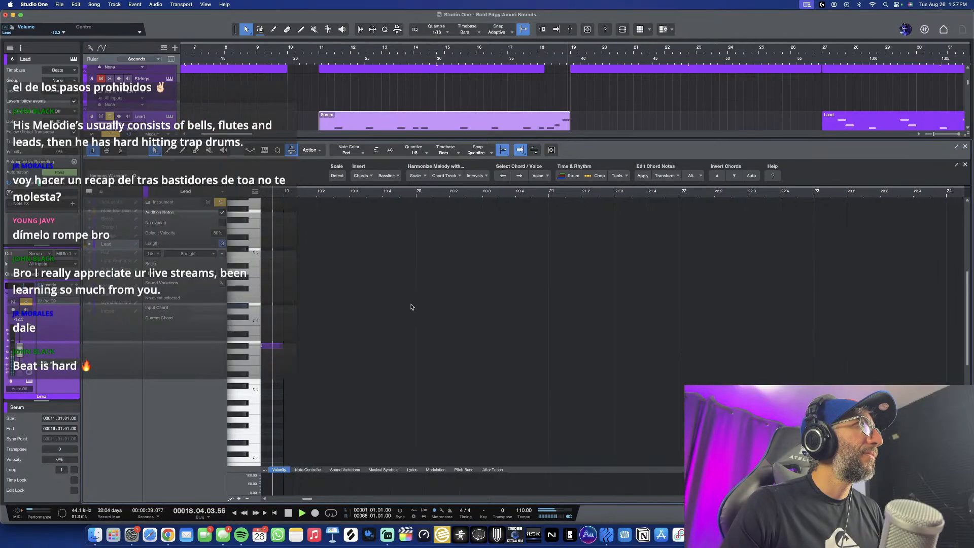
pyautogui.click(965, 147)
pyautogui.press('space')
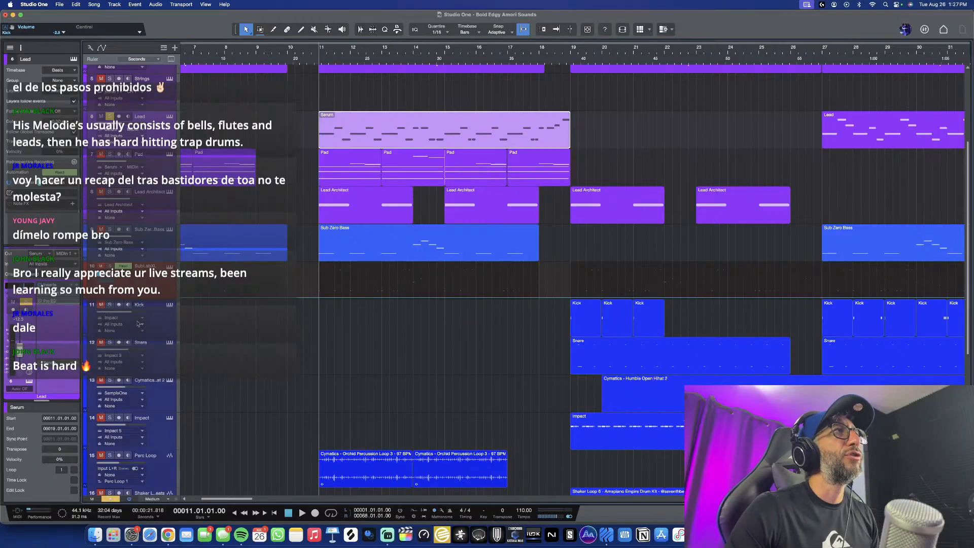
# Show the track automation and display the Pro EQ HC-Frequency envelope on the Lead track, enlarged around bars 11 to 19.
pyautogui.scroll(-4, 337, 336)
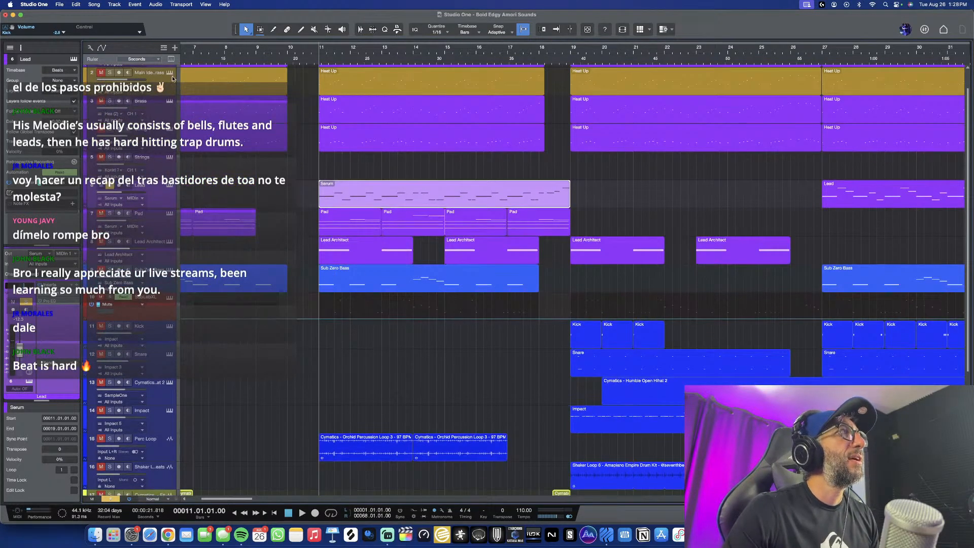
pyautogui.click(101, 48)
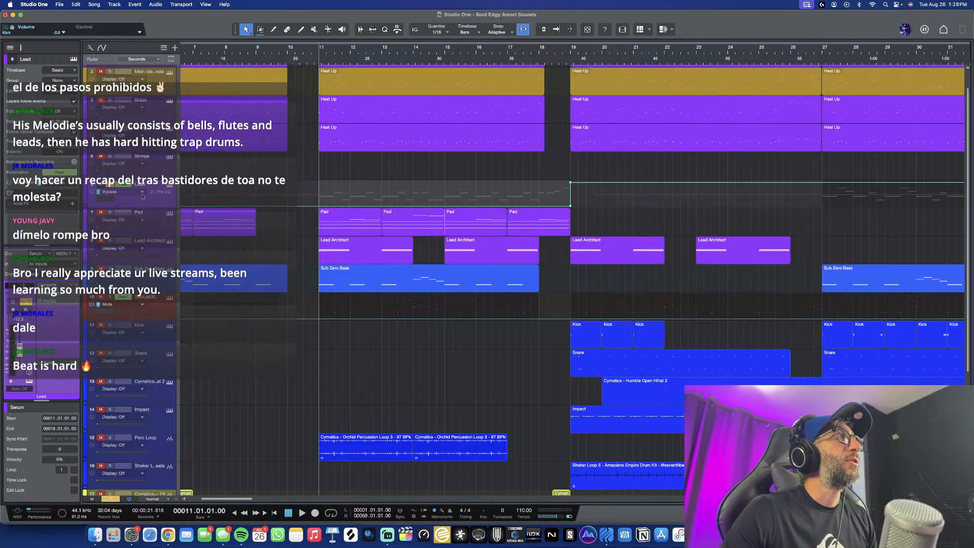
pyautogui.click(143, 197)
pyautogui.click(122, 212)
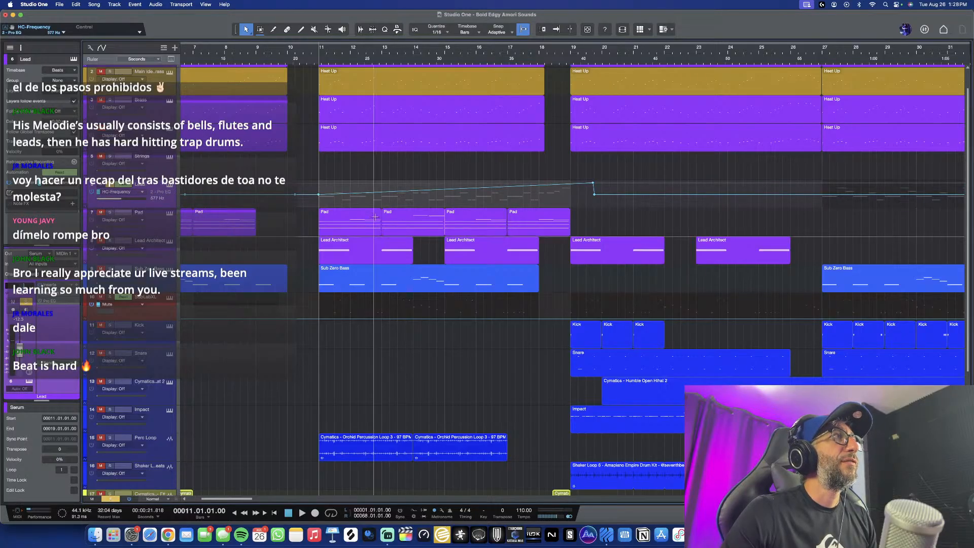
pyautogui.scroll(5, 375, 217)
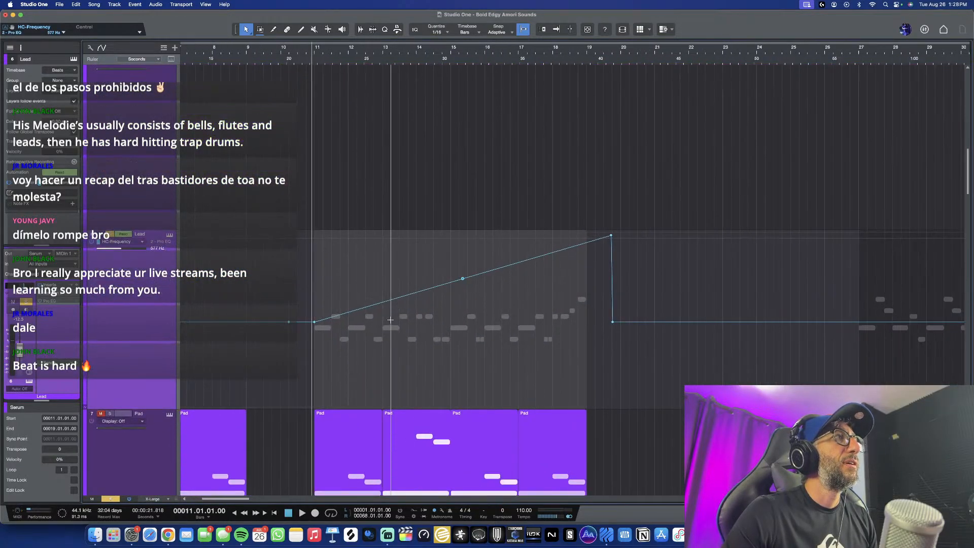
pyautogui.scroll(4, 390, 319)
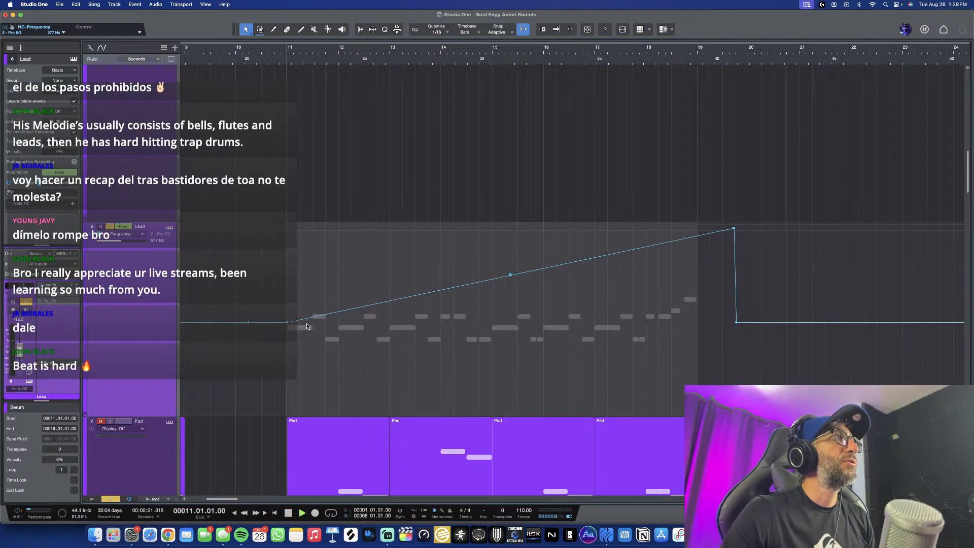
# Play the Lead from bar 11 with its Pro EQ open to watch the high-cut sweep, then stop and close the EQ.
pyautogui.press('space')
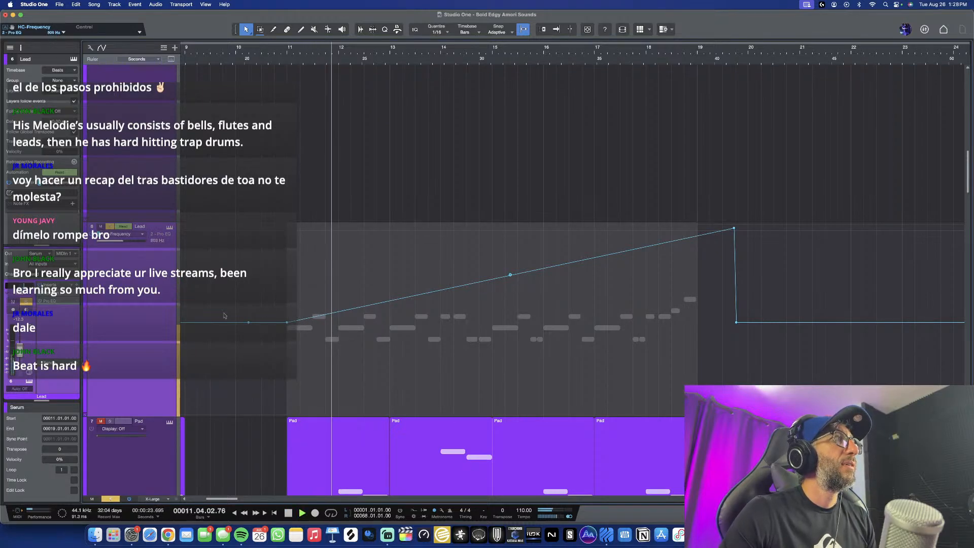
pyautogui.doubleClick(50, 301)
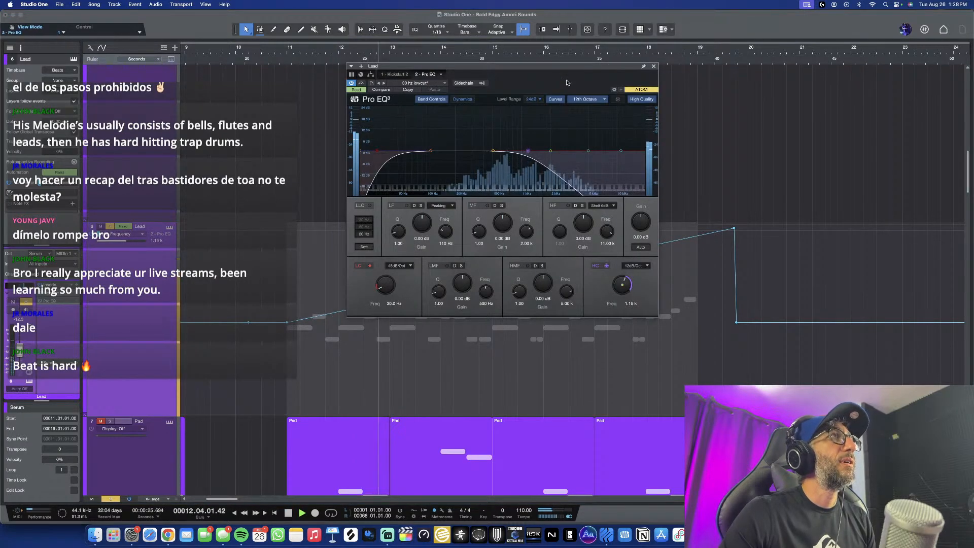
pyautogui.moveTo(567, 83); pyautogui.dragTo(749, 77)
pyautogui.press('space')
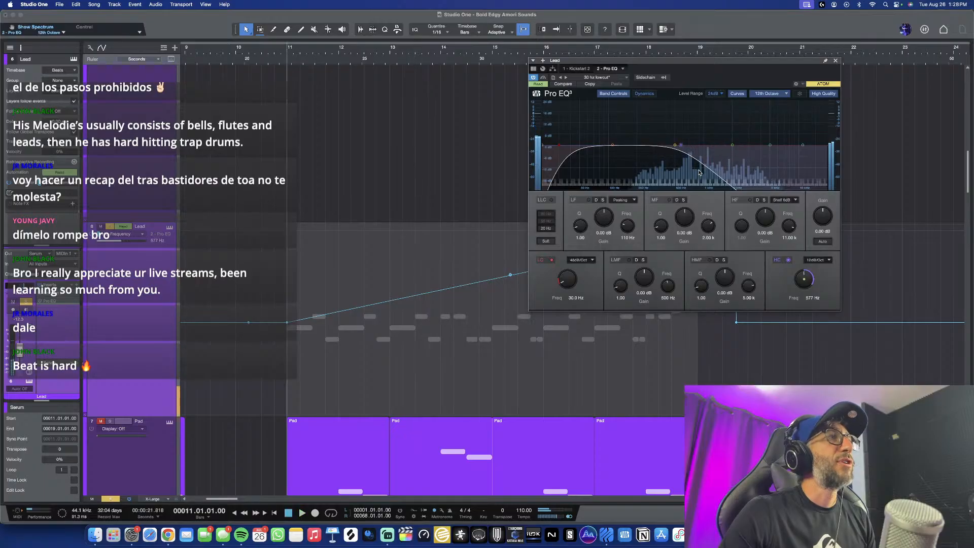
pyautogui.press('space')
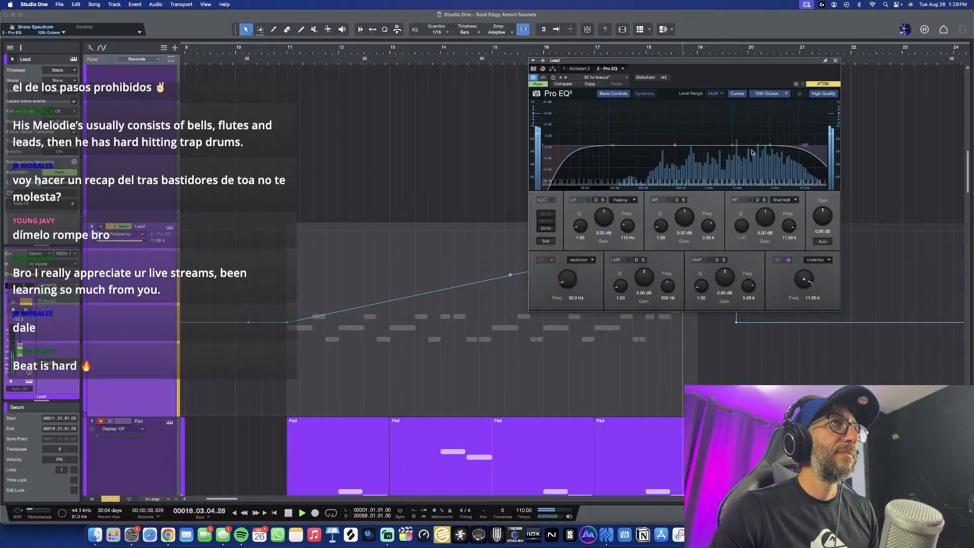
pyautogui.press('space')
pyautogui.click(836, 61)
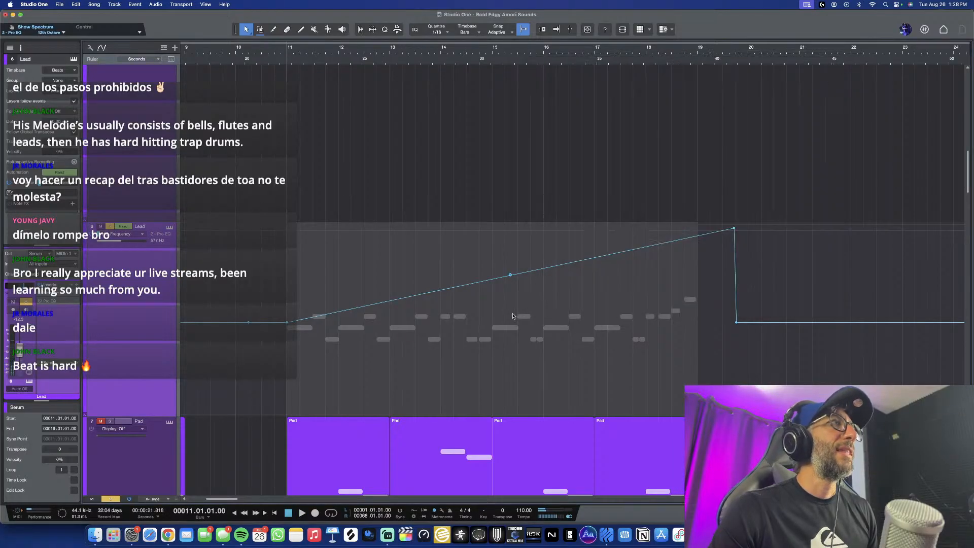
# Hide the track automation so the arrangement shows its regular clips again.
pyautogui.scroll(3, 452, 387)
pyautogui.scroll(-10, 452, 387)
pyautogui.scroll(-5, 452, 387)
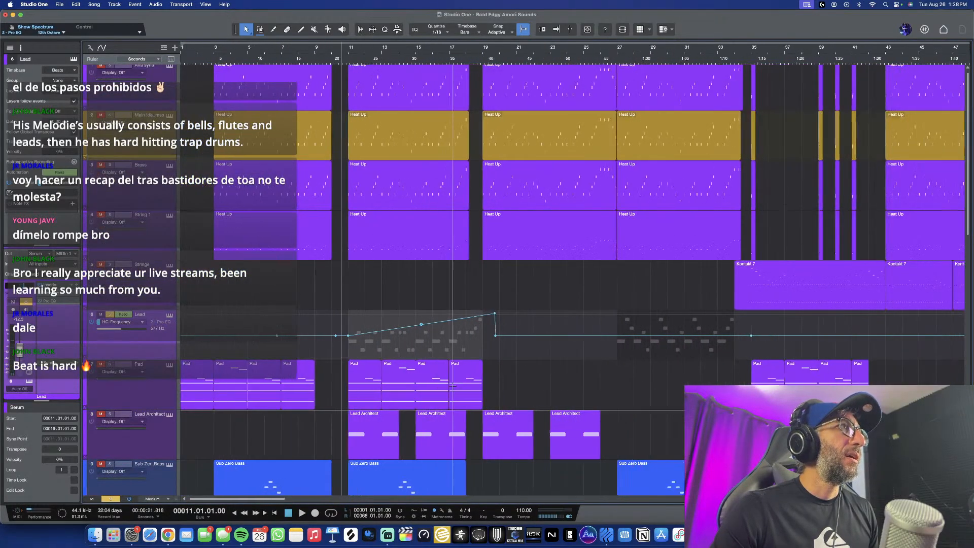
pyautogui.click(102, 48)
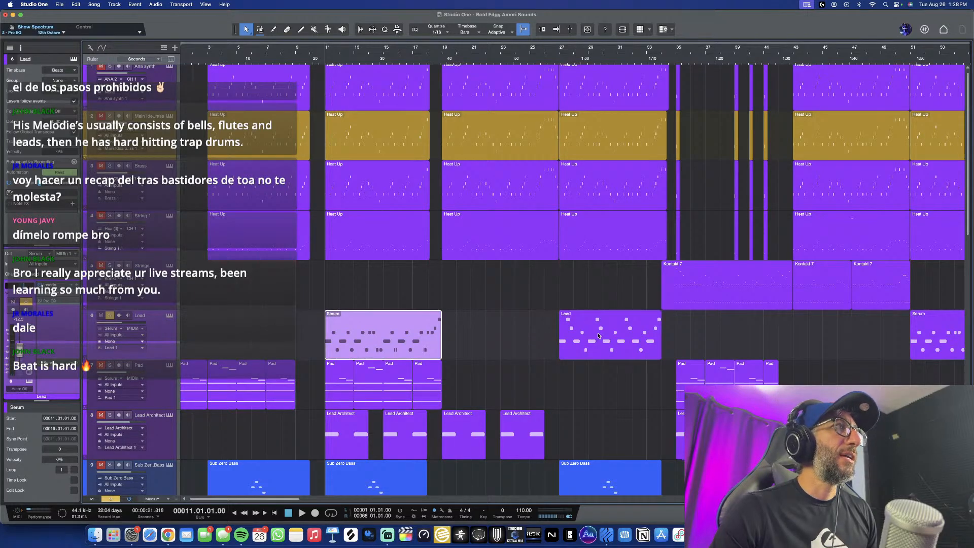
# Play the Lead clip at bar 27 in the note editor to follow its notes, then close the editor and stop playback.
pyautogui.click(558, 51)
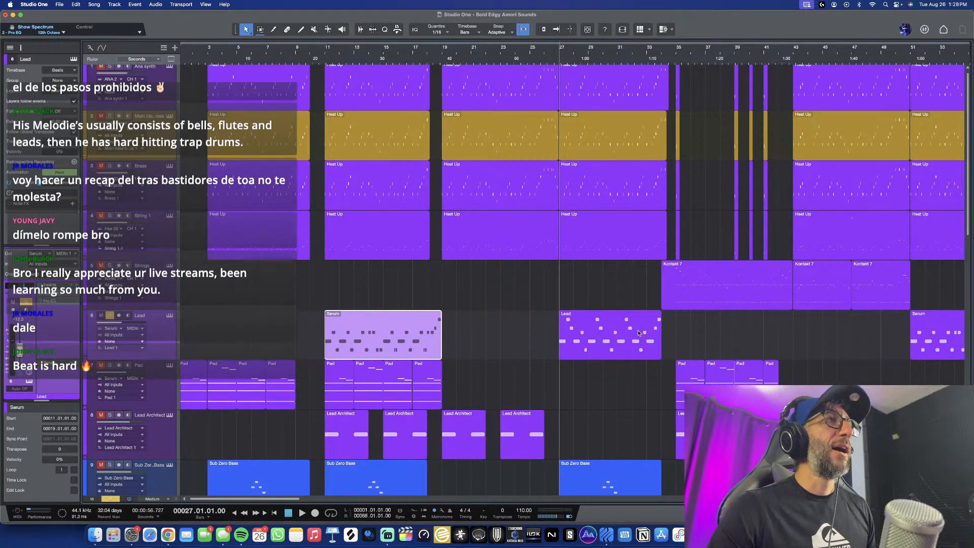
pyautogui.scroll(6, 679, 368)
pyautogui.scroll(-6, 679, 368)
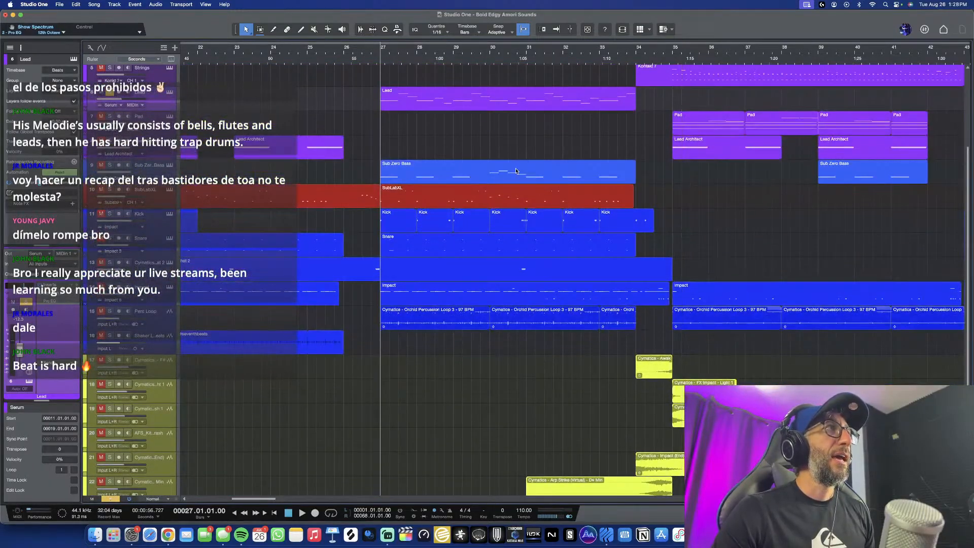
pyautogui.scroll(4, 516, 171)
pyautogui.doubleClick(479, 195)
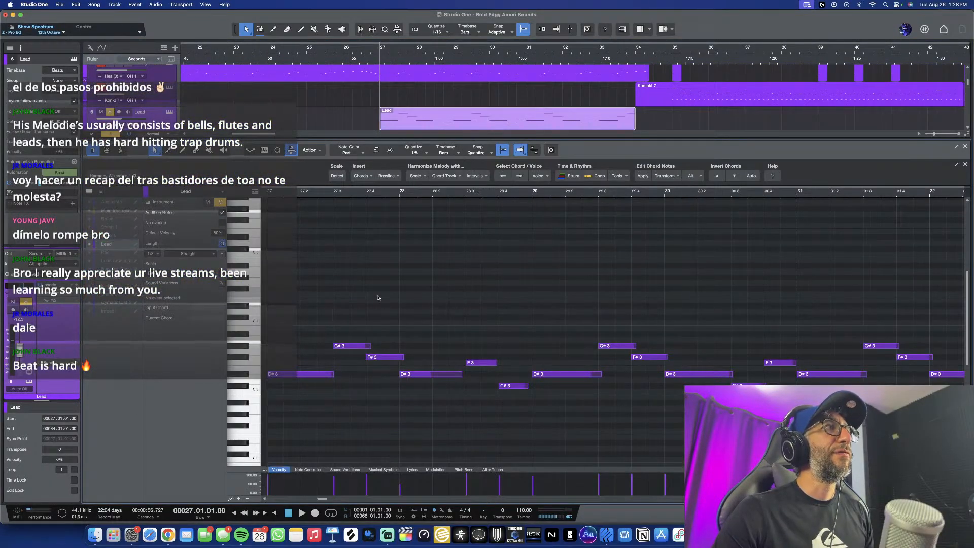
pyautogui.press('space')
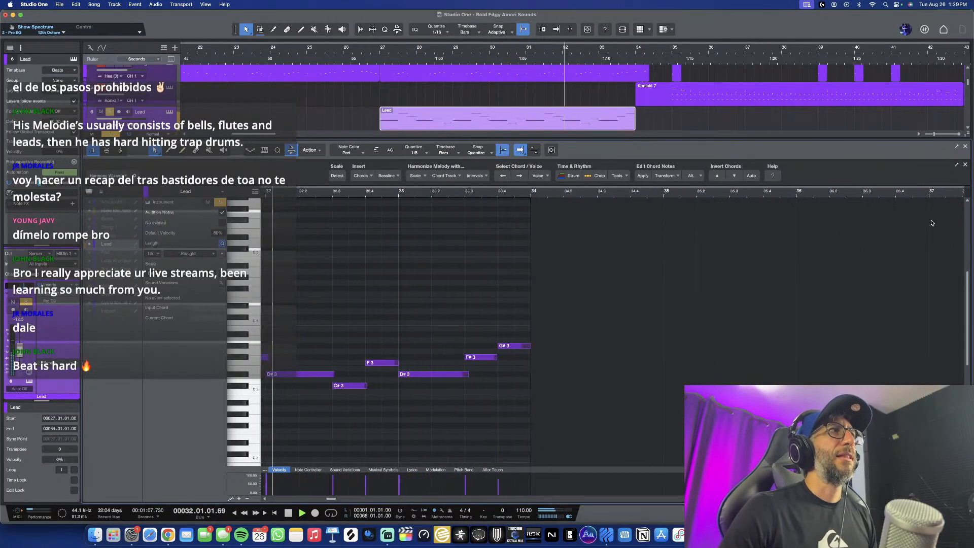
pyautogui.click(965, 146)
pyautogui.press('space')
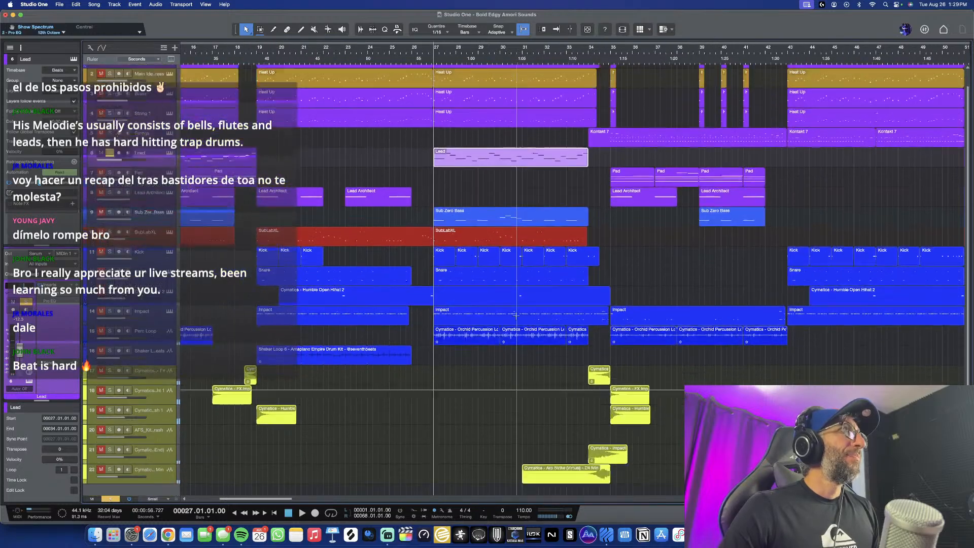
# Switch the solo from the Lead track to Lead Architect and view its instrument with the Air Running preset.
pyautogui.scroll(-5, 516, 316)
pyautogui.hscroll(-3, 448, 284)
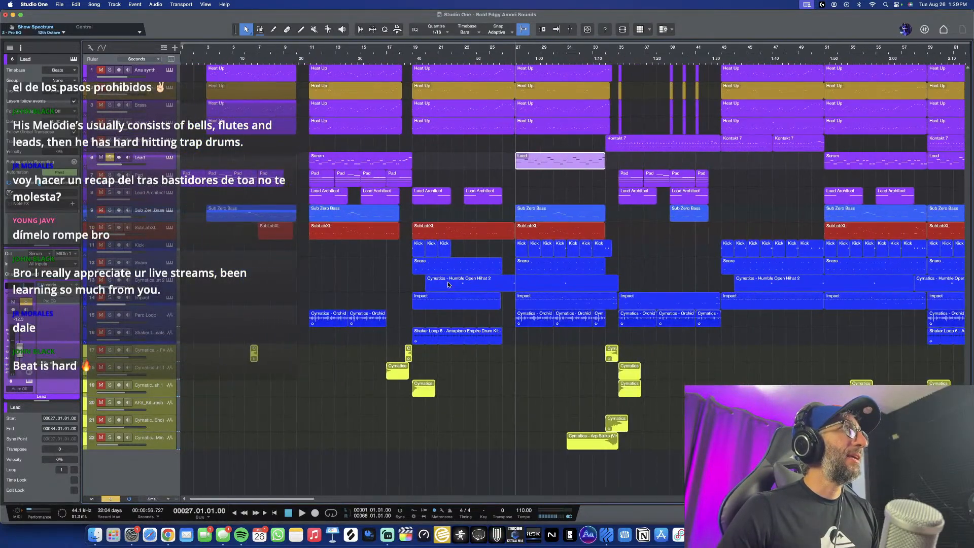
pyautogui.scroll(3, 448, 285)
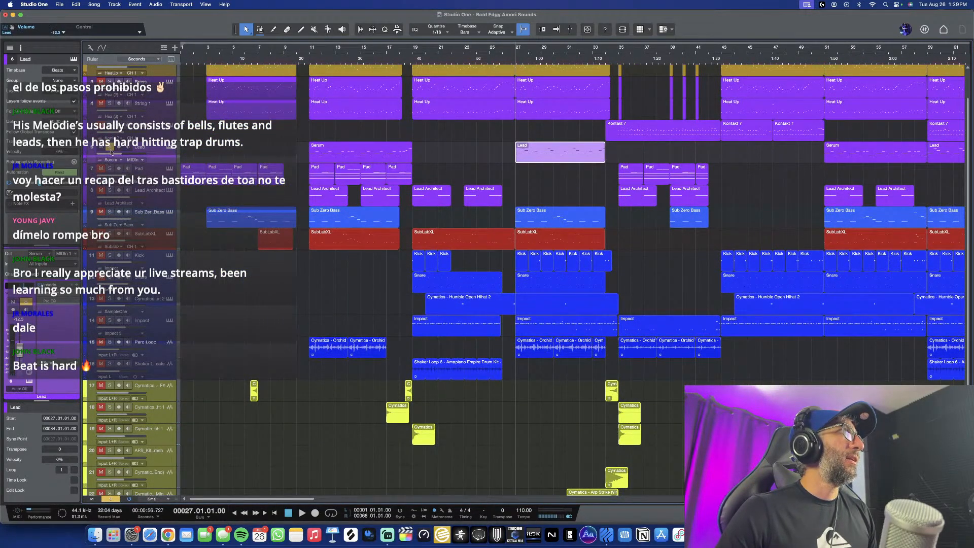
pyautogui.click(110, 148)
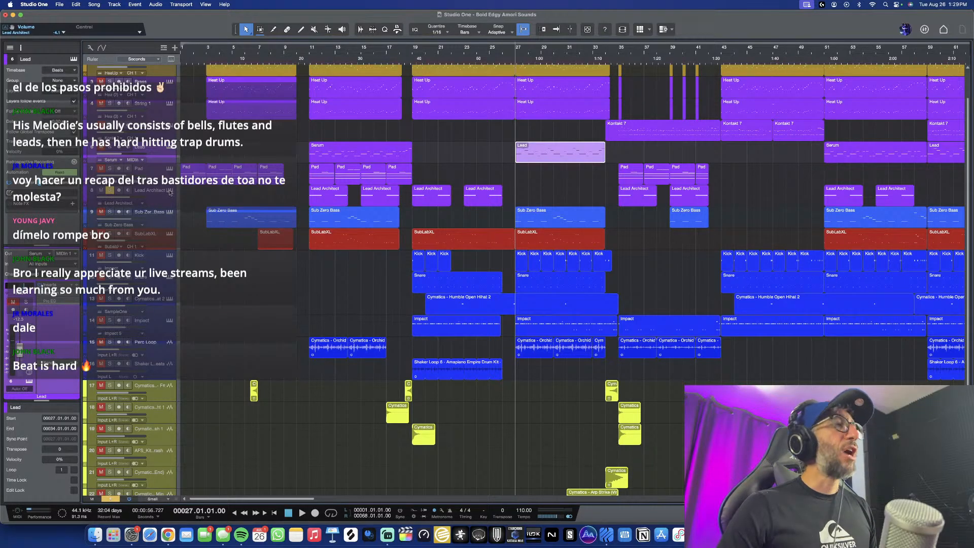
pyautogui.click(169, 191)
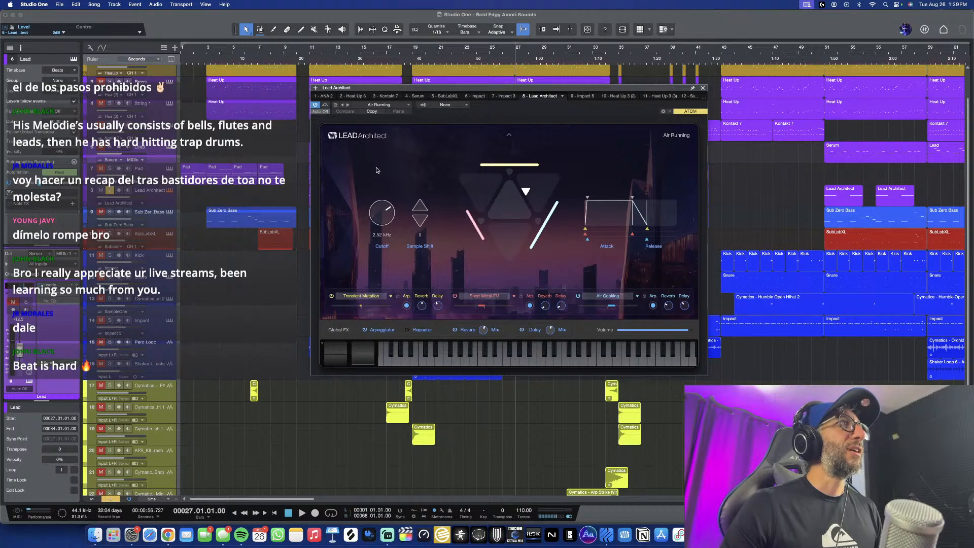
pyautogui.click(703, 88)
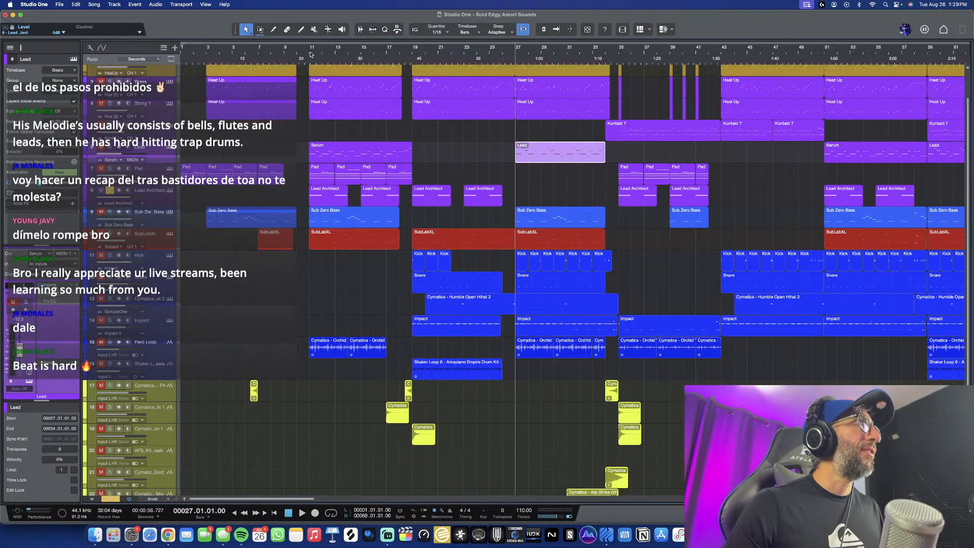
# Play Lead Architect from bar 11 with its clip in the note editor, then stop and close the editor.
pyautogui.click(310, 54)
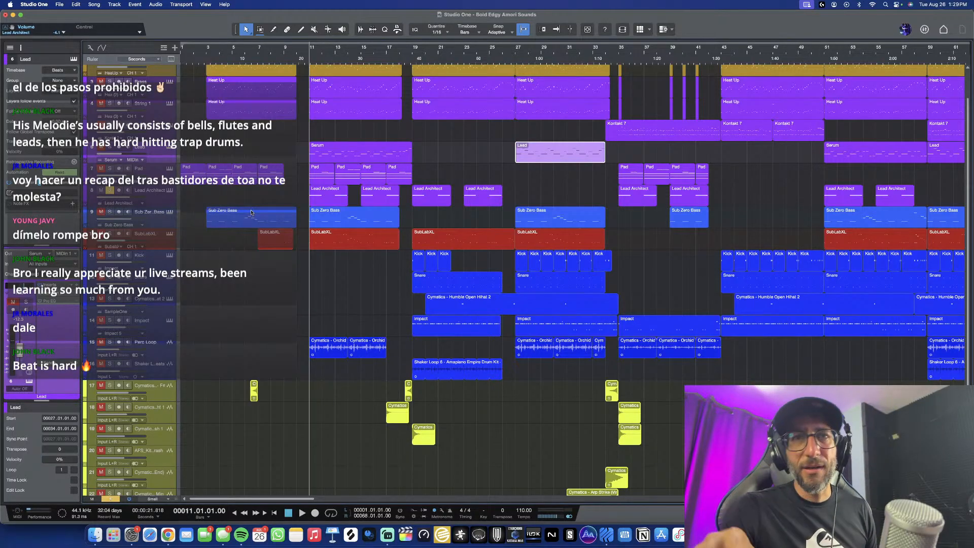
pyautogui.press('space')
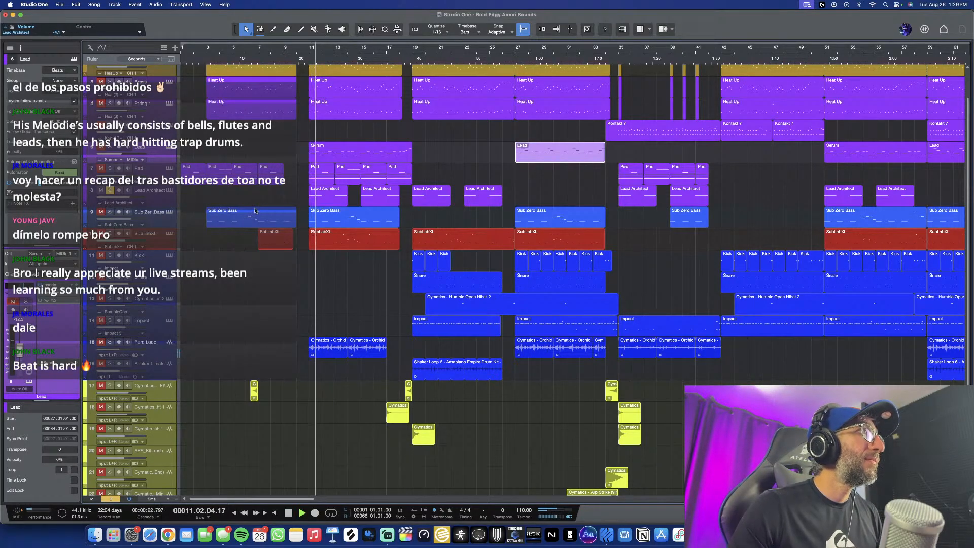
pyautogui.doubleClick(329, 198)
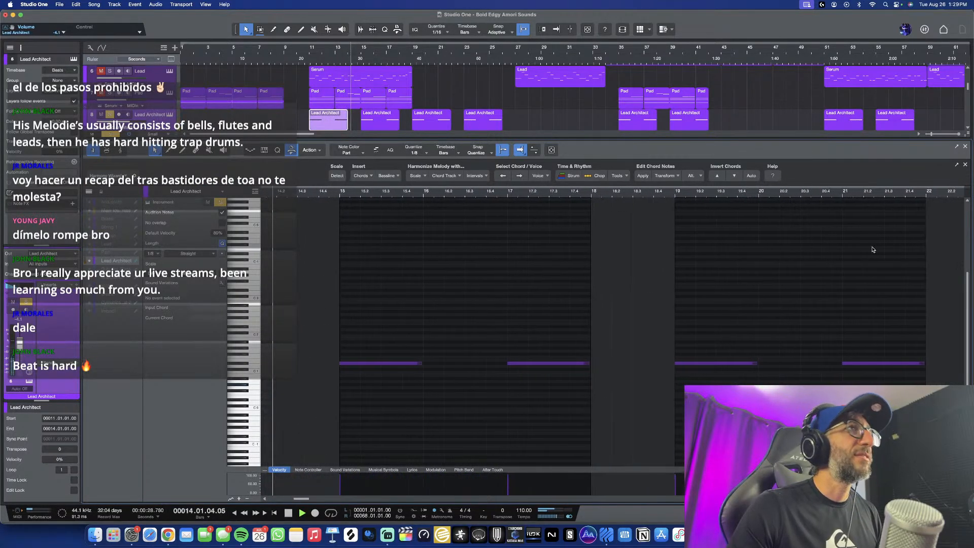
pyautogui.press('space')
pyautogui.press('F2')
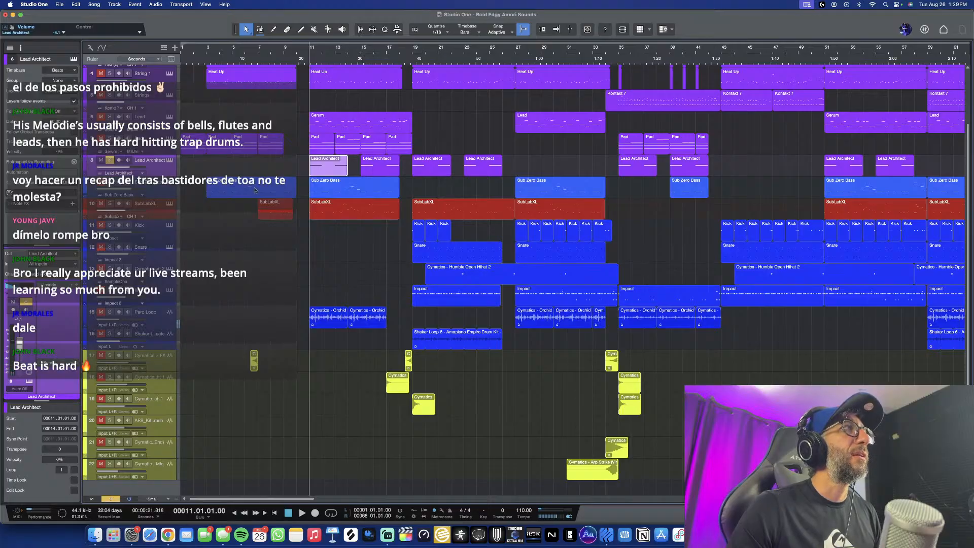
# Open the Sub Zero Bass clip at bar 11 in the note editor and bring up the track's instrument.
pyautogui.scroll(1, 255, 190)
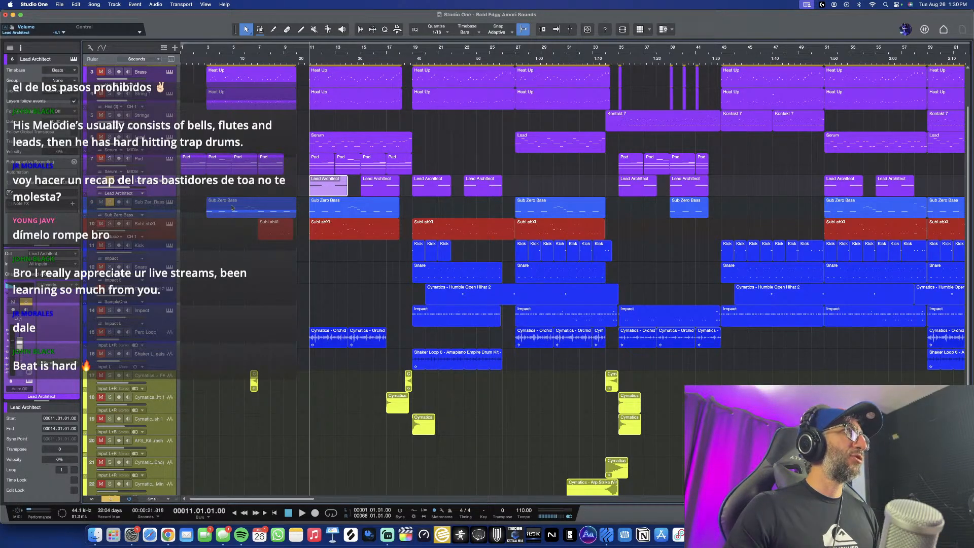
pyautogui.doubleClick(323, 213)
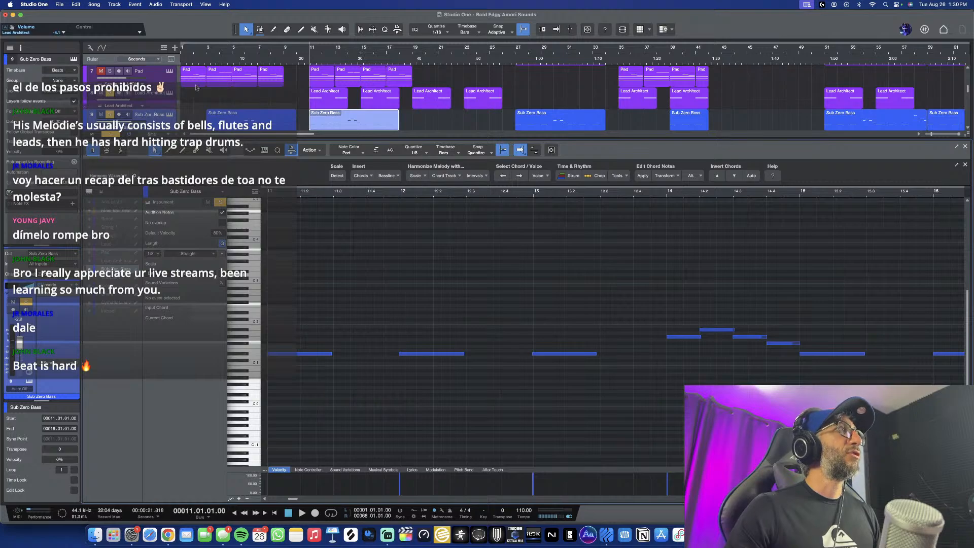
pyautogui.click(170, 115)
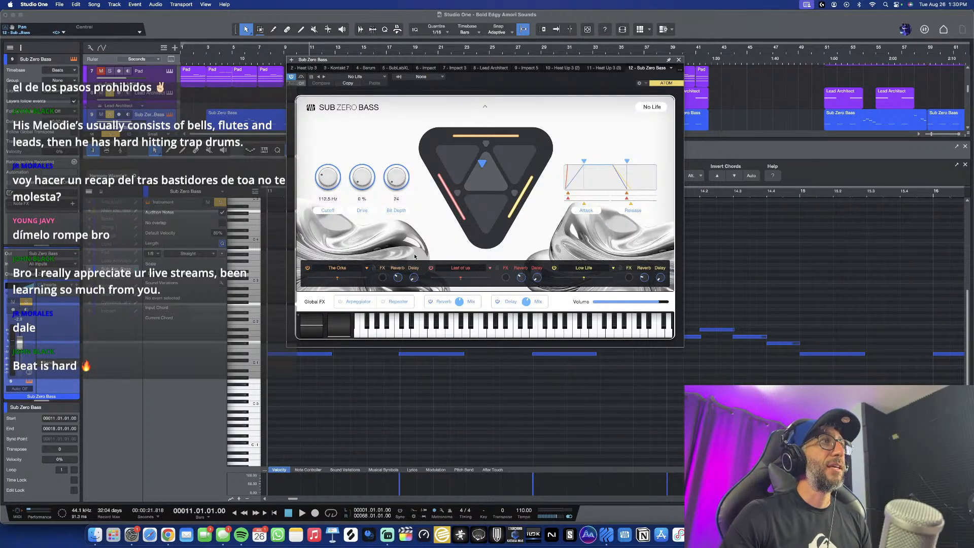
# View the Sub Zero Bass instrument's detailed sound settings and locate its No Life preset among the Attack Bass presets.
pyautogui.click(490, 106)
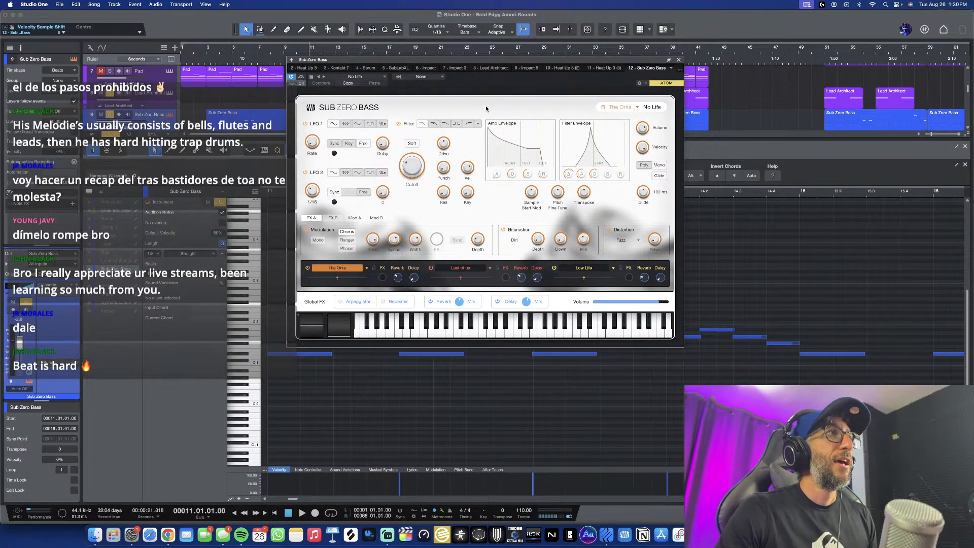
pyautogui.click(486, 108)
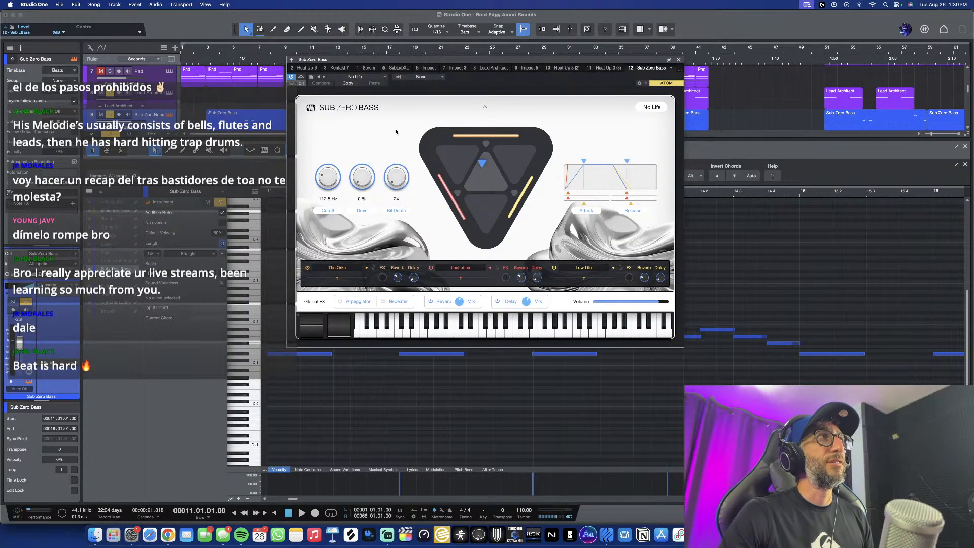
pyautogui.click(351, 77)
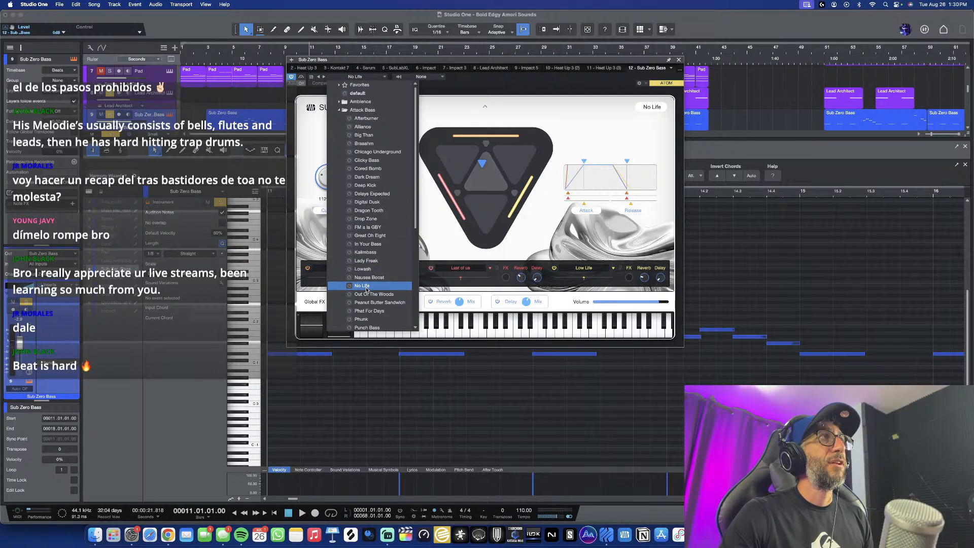
pyautogui.click(569, 83)
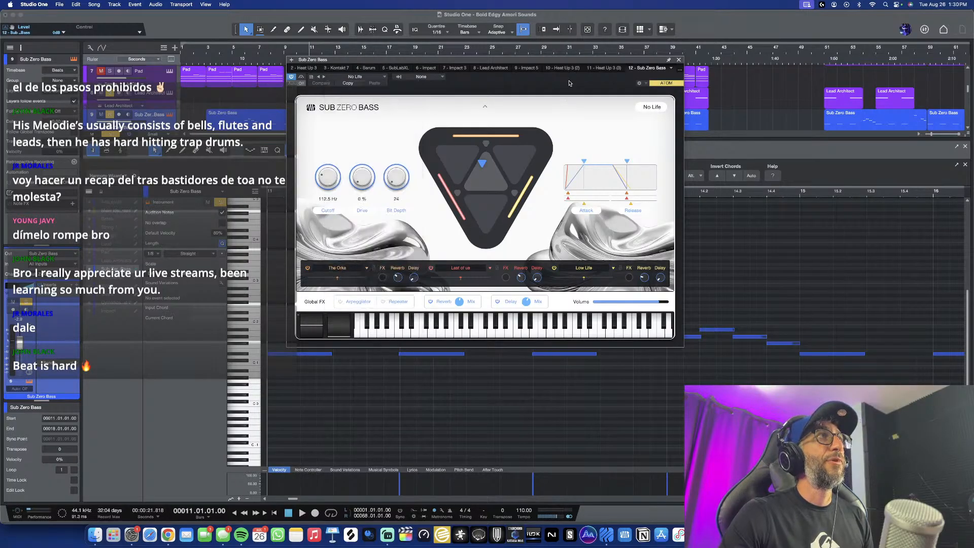
# Close the Sub Zero Bass instrument, play its clip from bar 11, then stop and close the note editor.
pyautogui.click(678, 61)
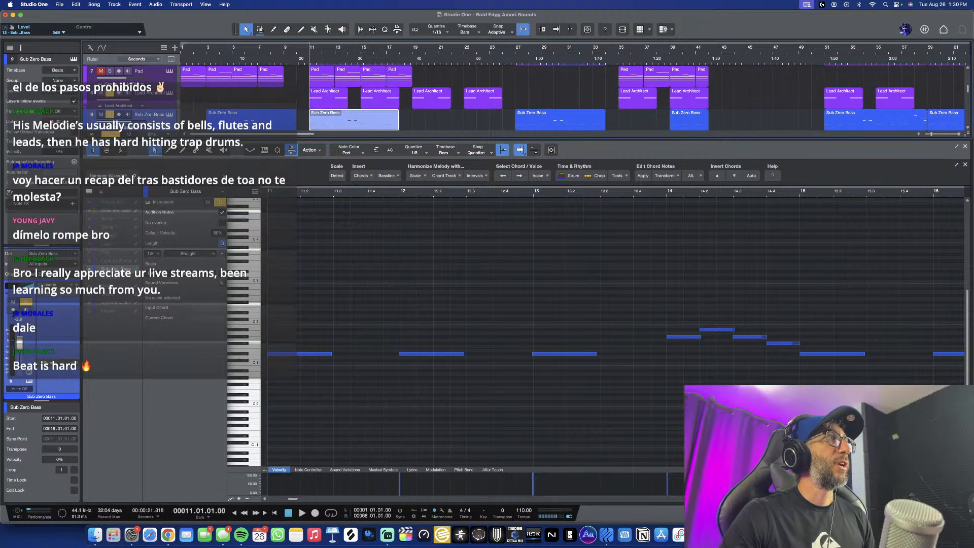
pyautogui.press('space')
pyautogui.press('space')
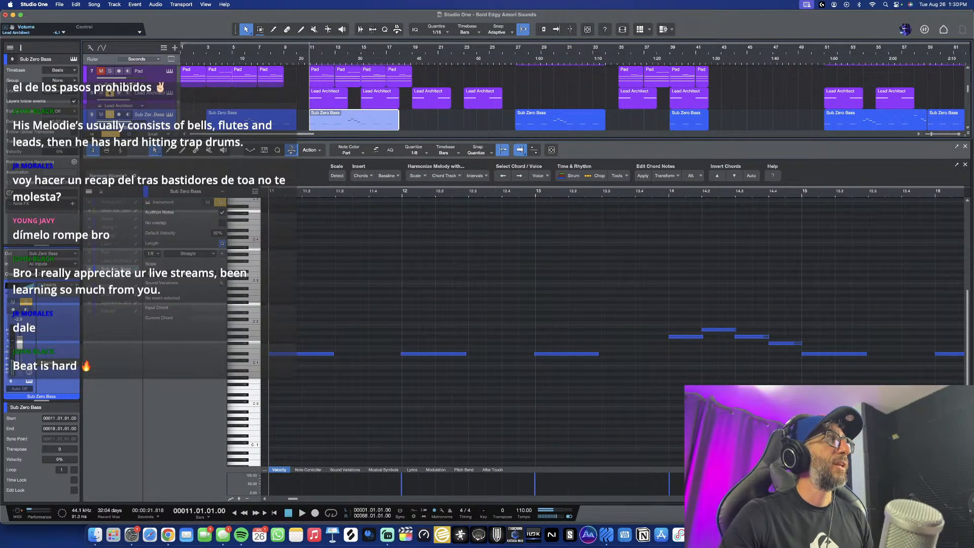
pyautogui.press('space')
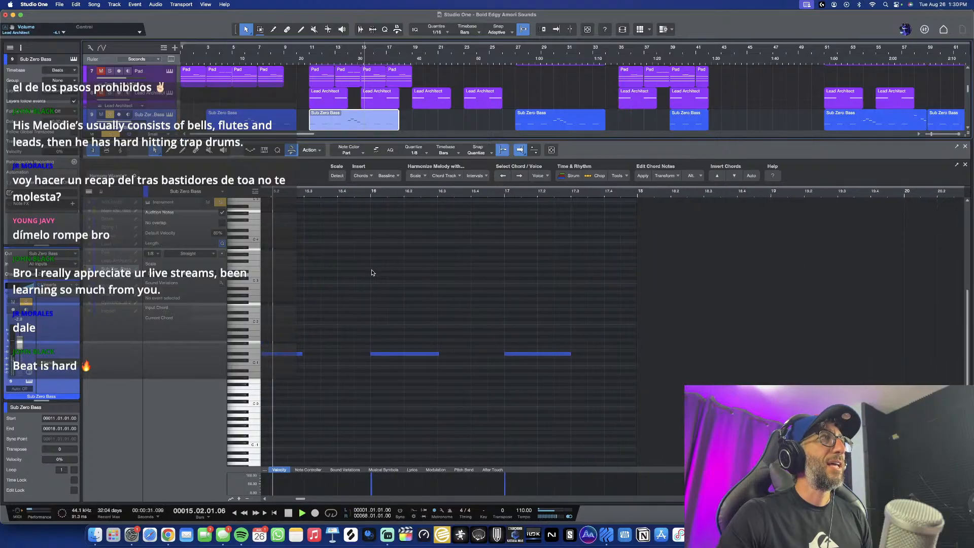
pyautogui.press('space')
pyautogui.click(966, 147)
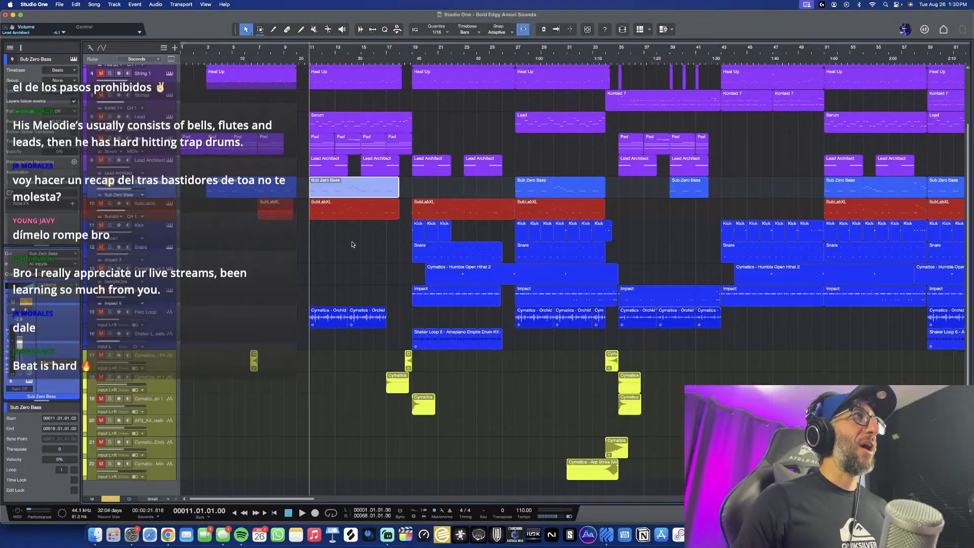
# Play the soloed melodic tracks together with Sub Zero Bass from bar 11, then stop playback.
pyautogui.scroll(3, 352, 245)
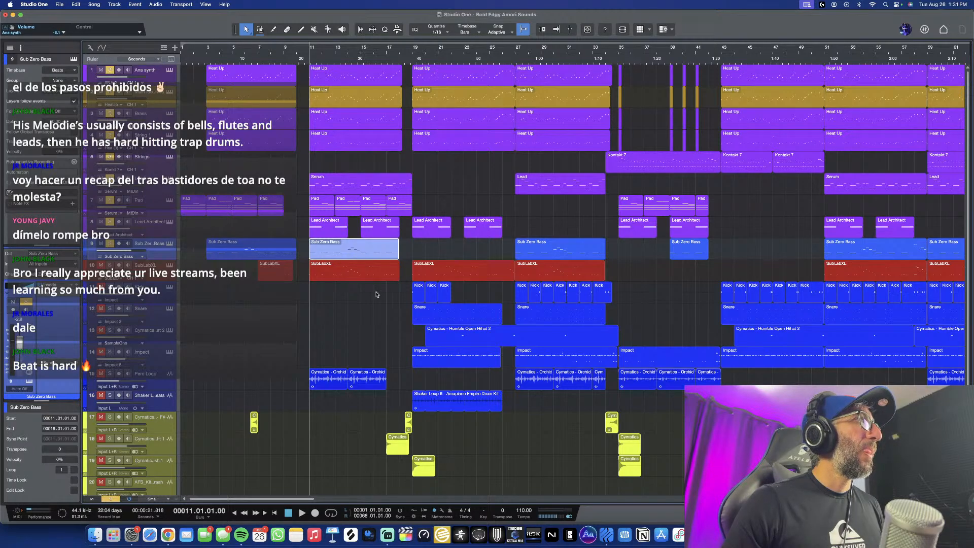
pyautogui.press('space')
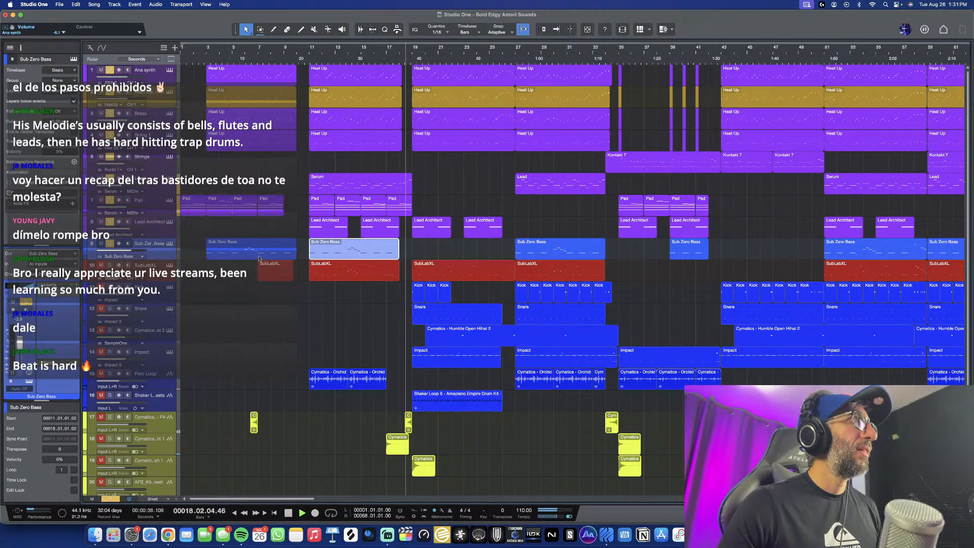
pyautogui.press('space')
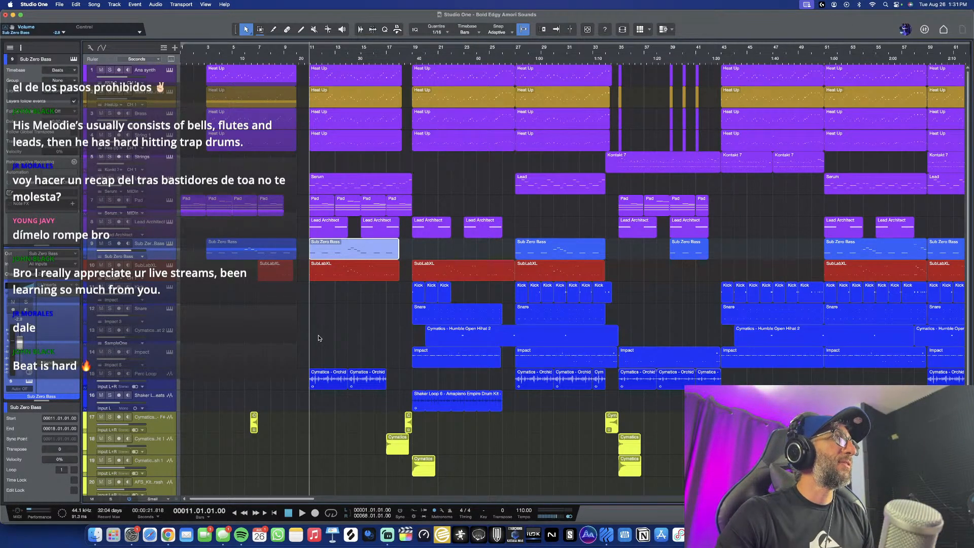
pyautogui.scroll(-3, 318, 338)
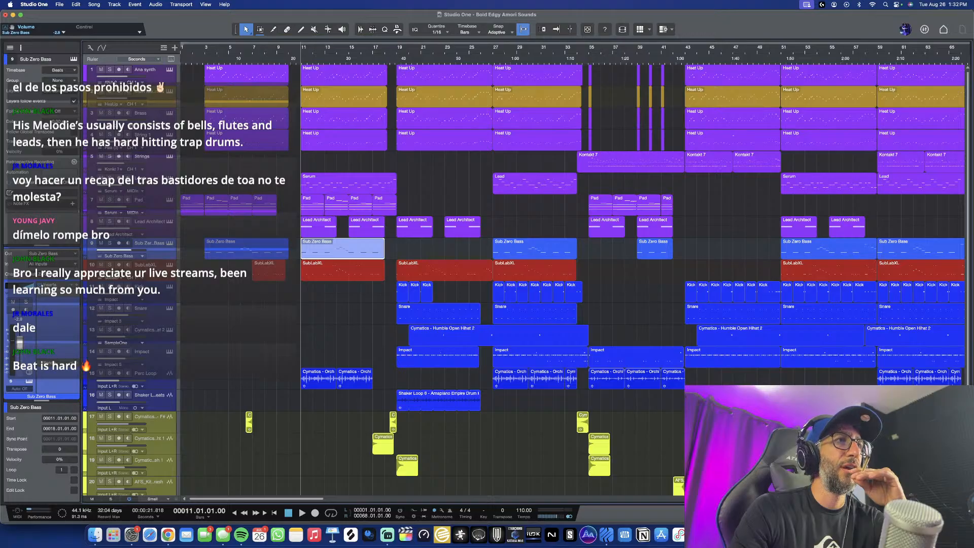
pyautogui.hotkey('ctrl', 'Right')
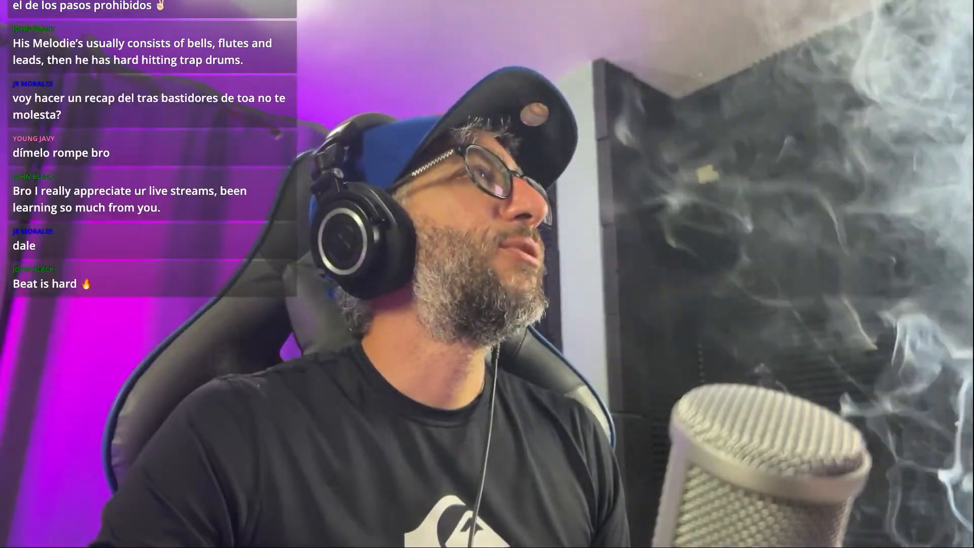
pyautogui.click(365, 301)
pyautogui.click(517, 446)
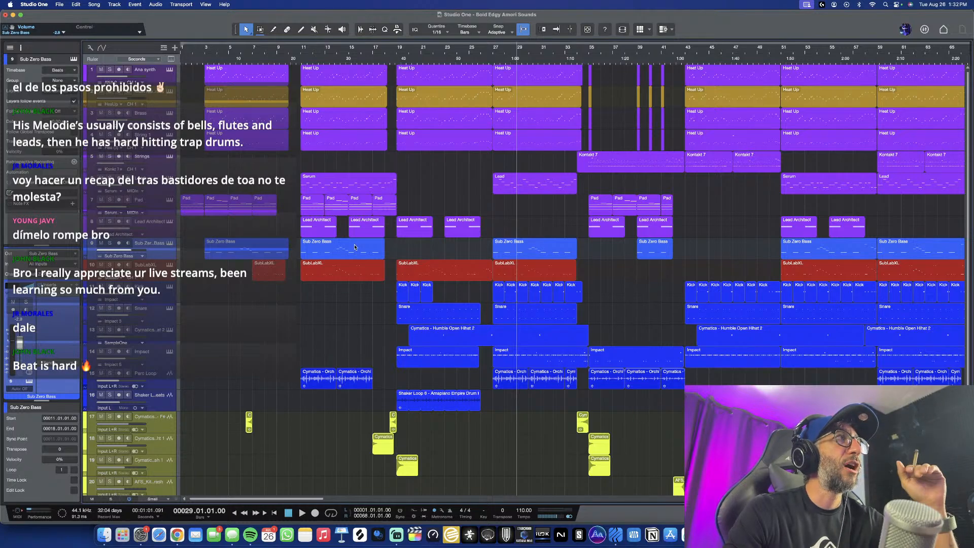
# Return the playback position to bar 11 and view the SubLabXL instrument with its Grunge Monster preset, then close it.
pyautogui.click(300, 55)
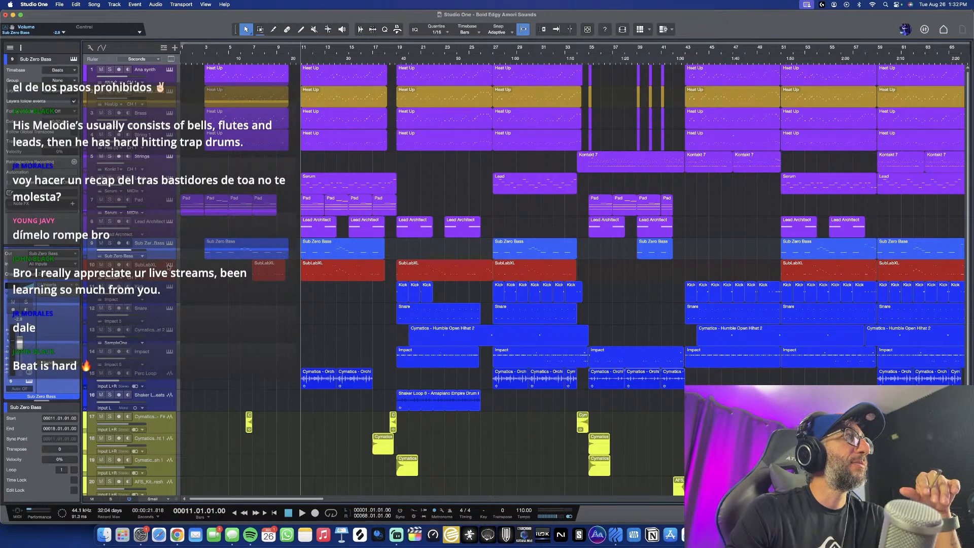
pyautogui.click(169, 265)
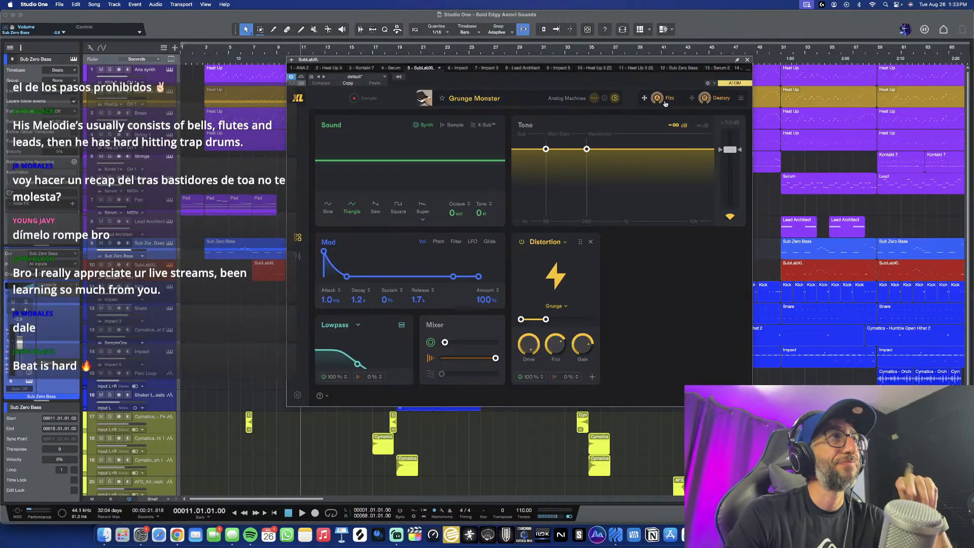
pyautogui.click(748, 60)
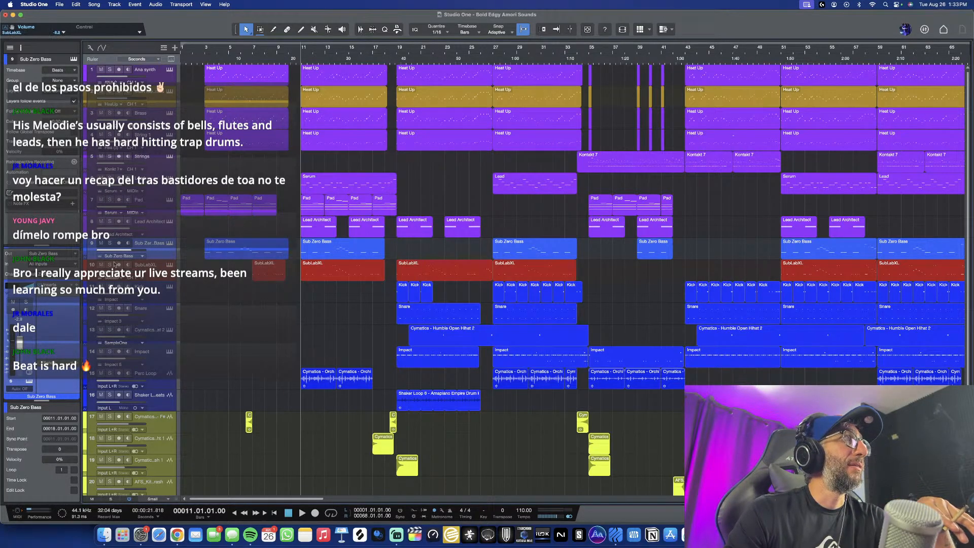
# Open the SubLabXL clip at bar 11 in the note editor and listen to it, then close the editor and stop playback.
pyautogui.doubleClick(325, 272)
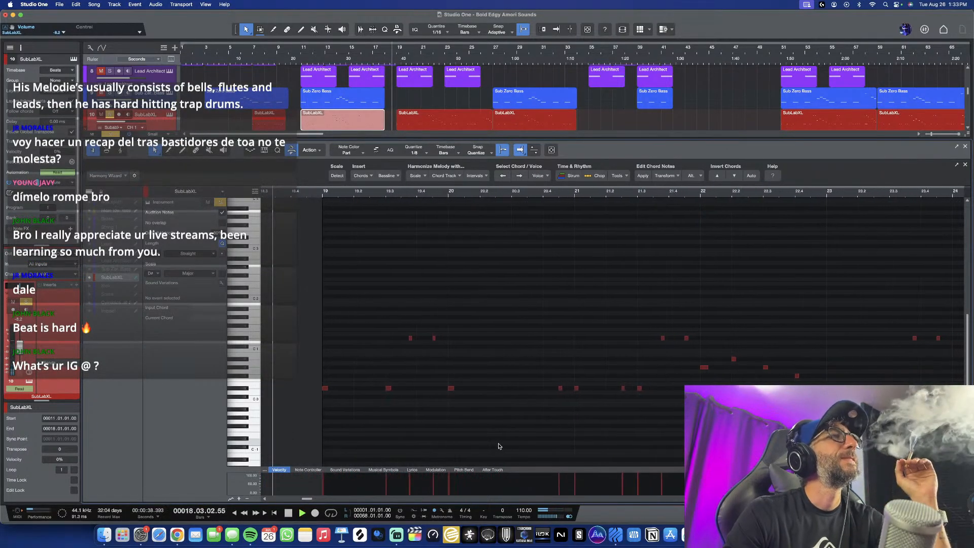
pyautogui.click(965, 147)
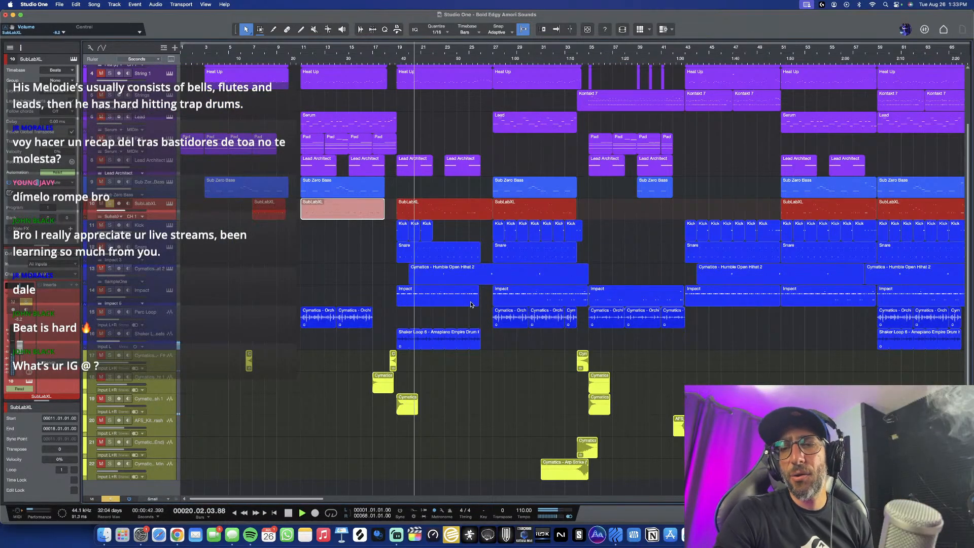
pyautogui.press('space')
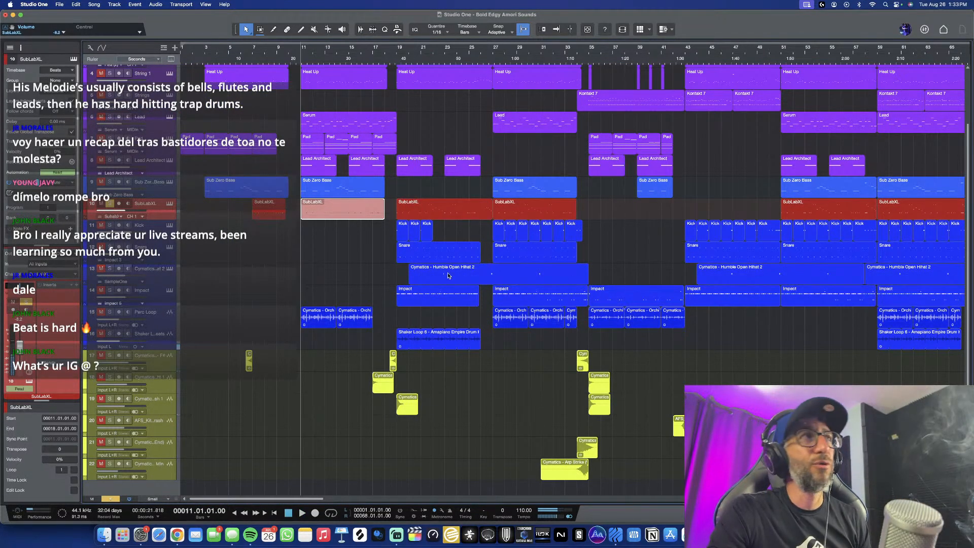
# Turn off the SubLabXL solo and move the playback position to bar 19.
pyautogui.click(109, 204)
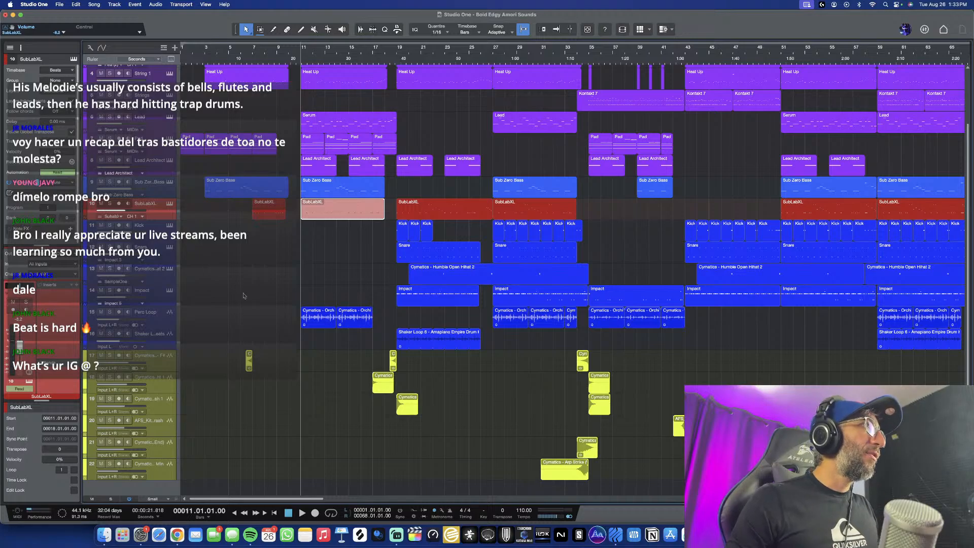
pyautogui.press('z')
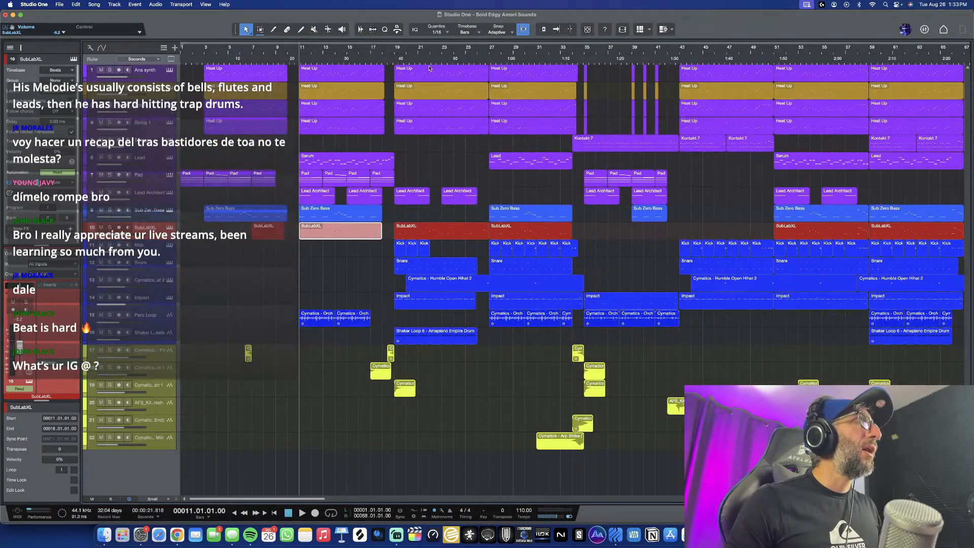
pyautogui.click(396, 51)
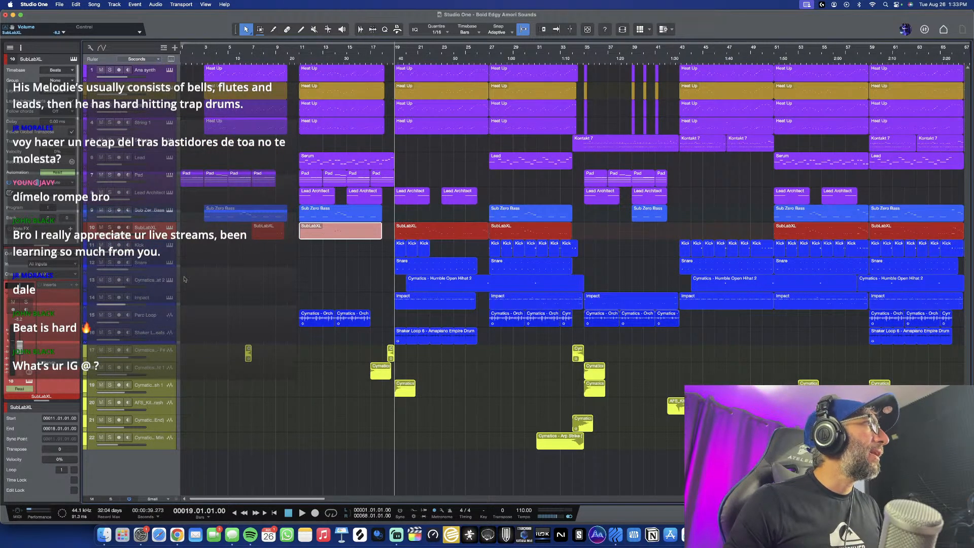
# Play the soloed Kick track from bar 19, marking its first three clips, then clear the selection and stop.
pyautogui.scroll(5, 341, 259)
pyautogui.scroll(3, 340, 259)
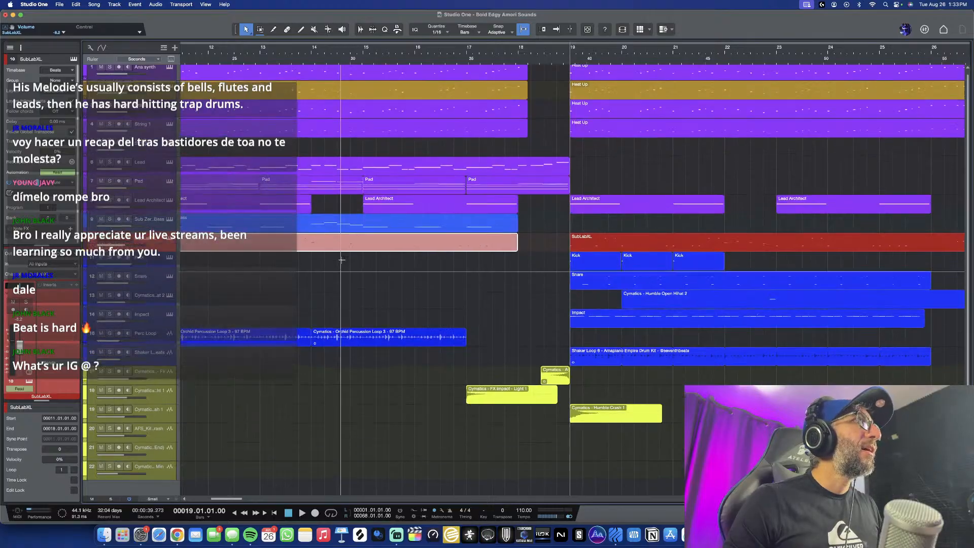
pyautogui.scroll(-1, 342, 260)
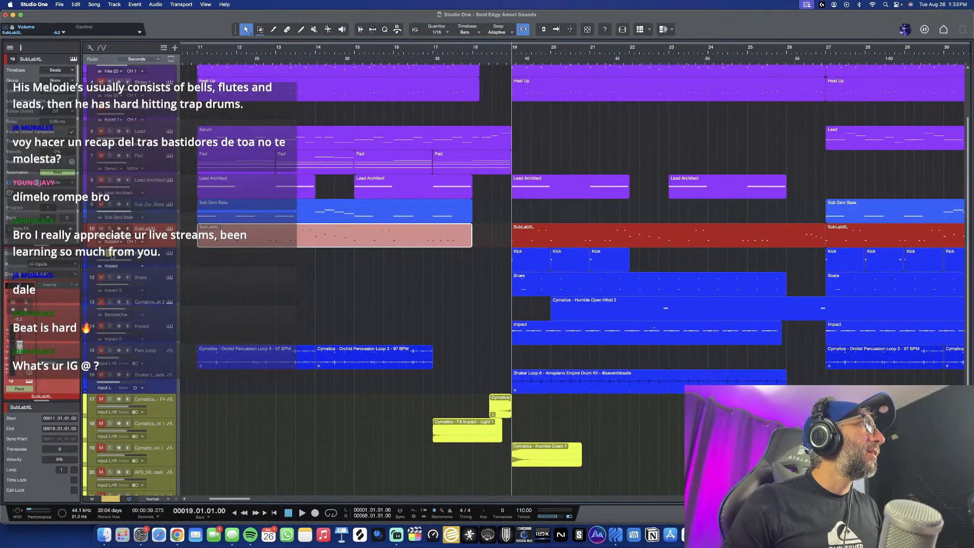
pyautogui.press('space')
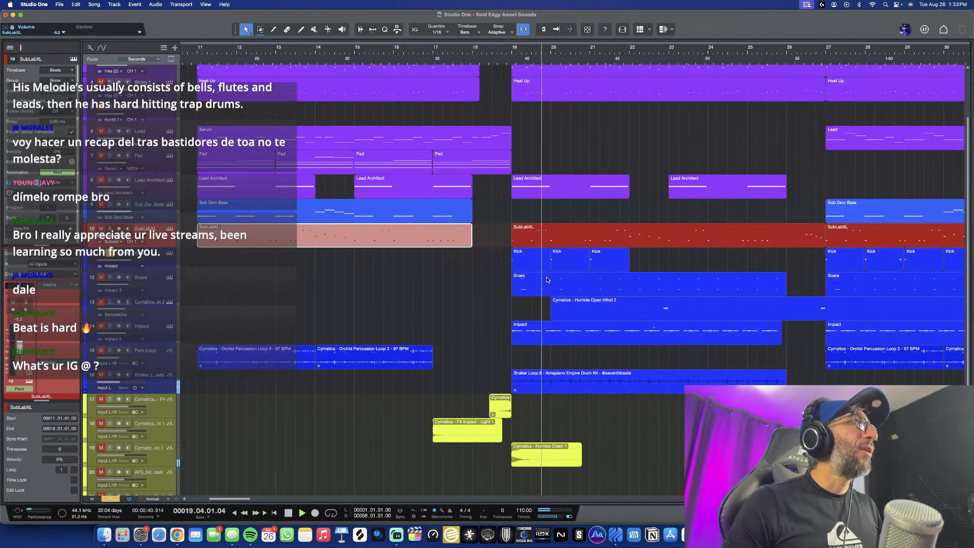
pyautogui.moveTo(655, 257); pyautogui.dragTo(512, 268)
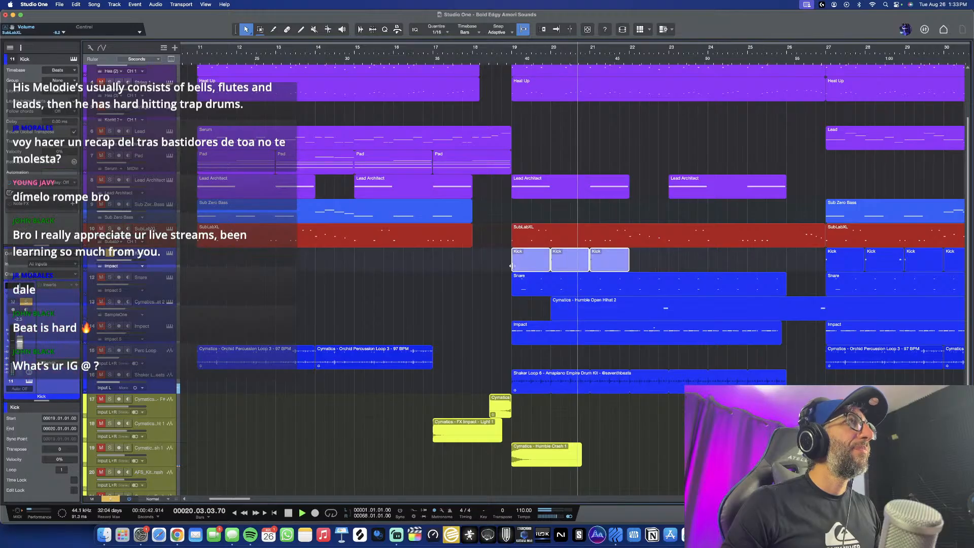
pyautogui.click(658, 263)
pyautogui.press('space')
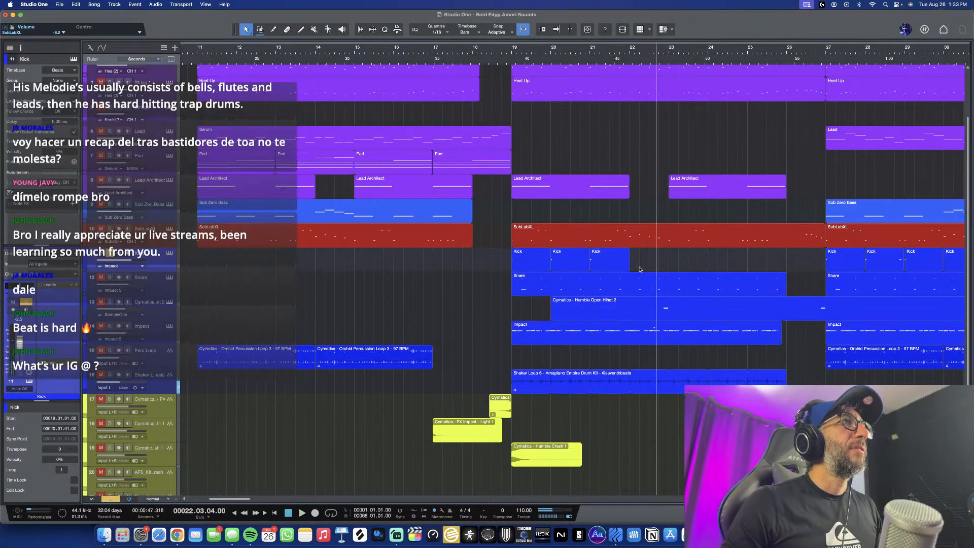
# Enlarge the Kick clips and replay them briefly from bar 19.
pyautogui.scroll(5, 622, 286)
pyautogui.scroll(3, 621, 286)
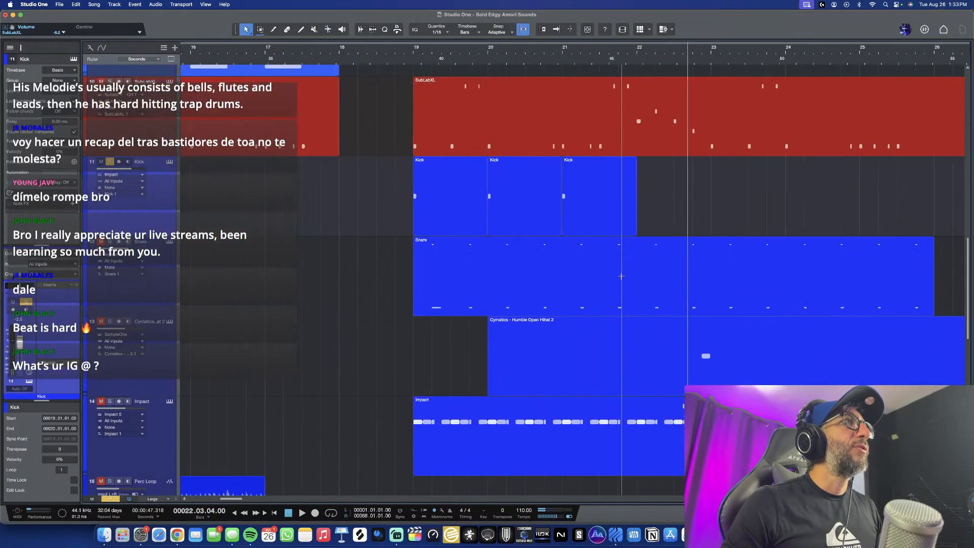
pyautogui.click(411, 55)
pyautogui.press('space')
pyautogui.press('space')
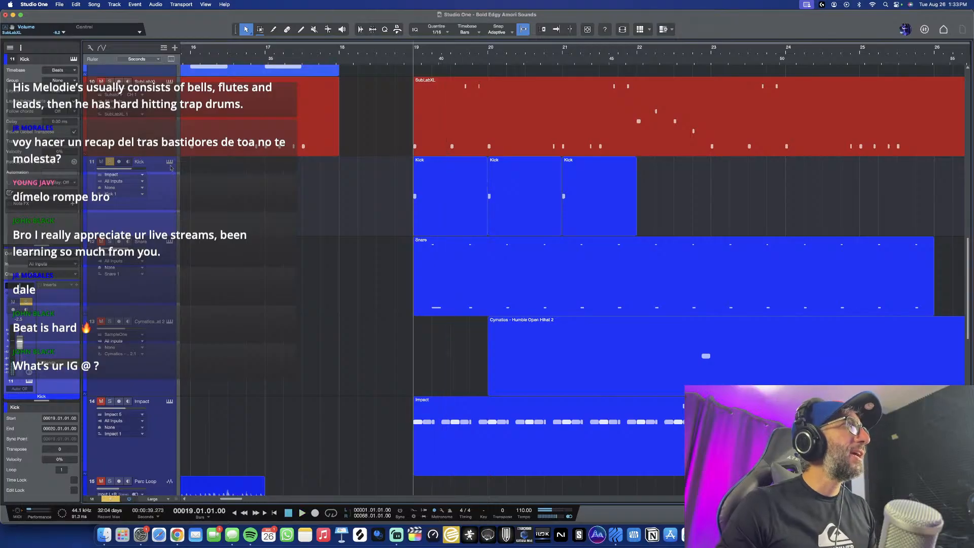
# View the Kick track's Impact sampler and look through its pad banks from H back to A, then close it.
pyautogui.click(169, 163)
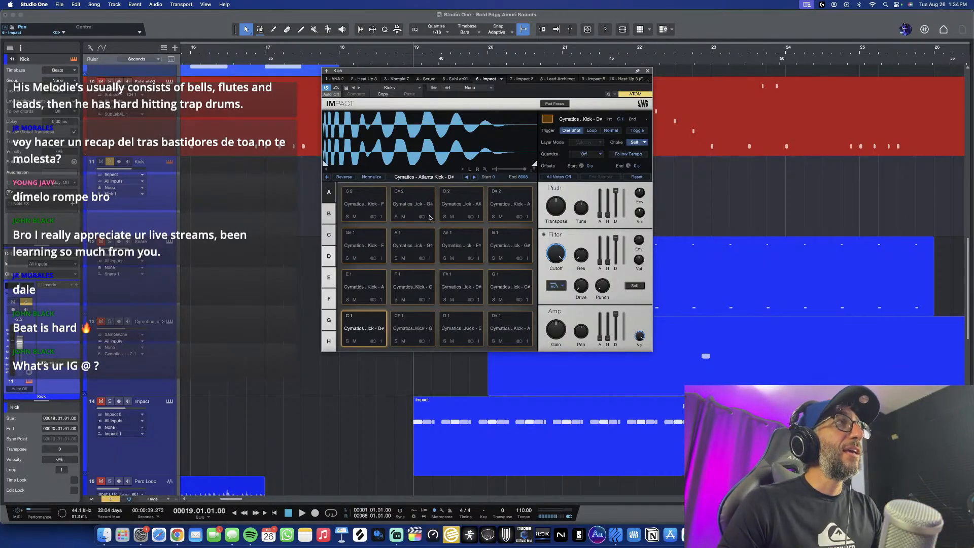
pyautogui.click(329, 343)
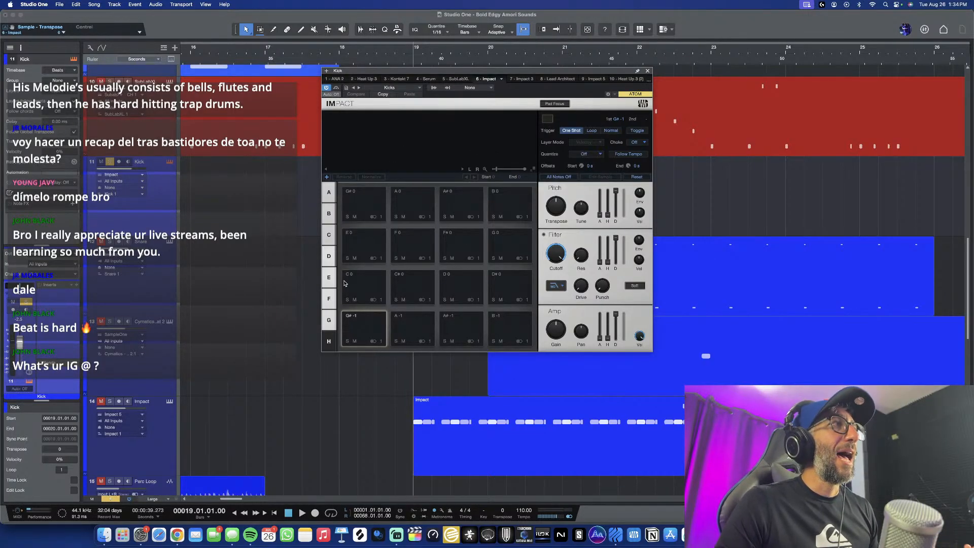
pyautogui.click(332, 298)
pyautogui.click(331, 278)
pyautogui.click(331, 257)
pyautogui.click(329, 236)
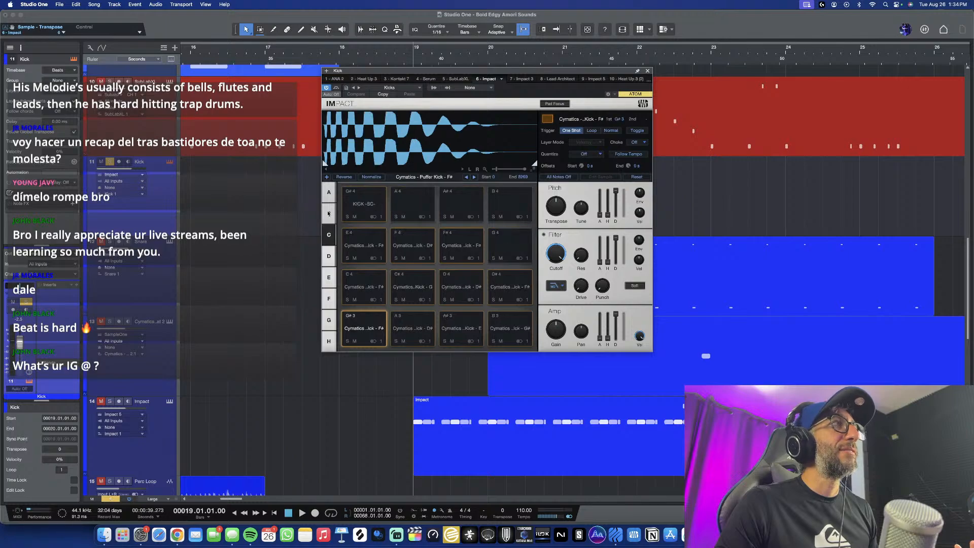
pyautogui.click(328, 214)
pyautogui.click(329, 193)
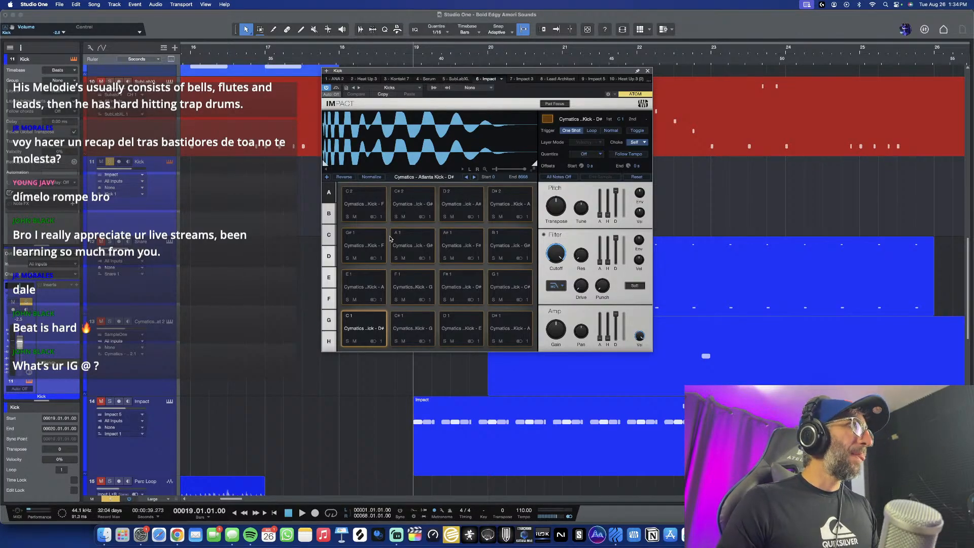
pyautogui.click(648, 72)
# Play the soloed Kick track from bar 19, continue from bar 27, and enlarge the Kick clips there.
pyautogui.press('space')
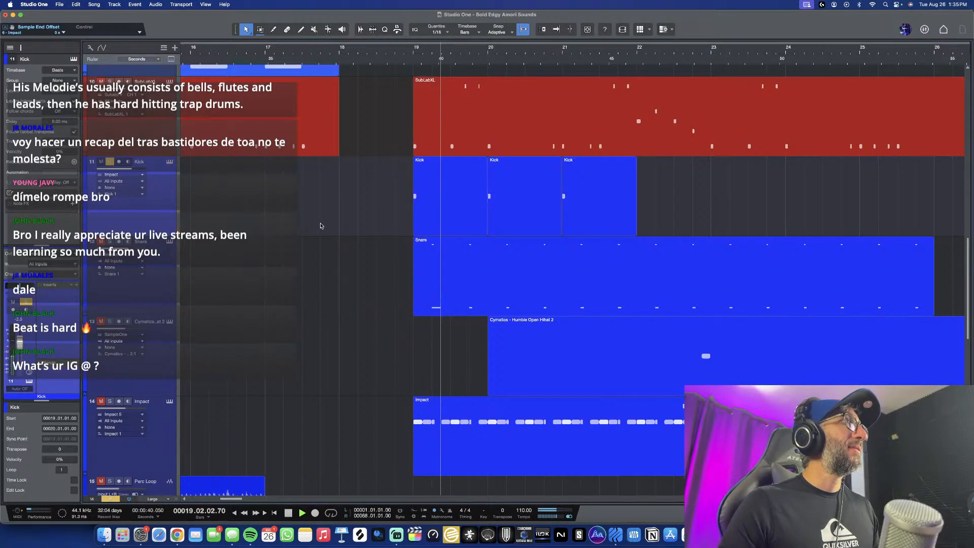
pyautogui.scroll(-4, 561, 231)
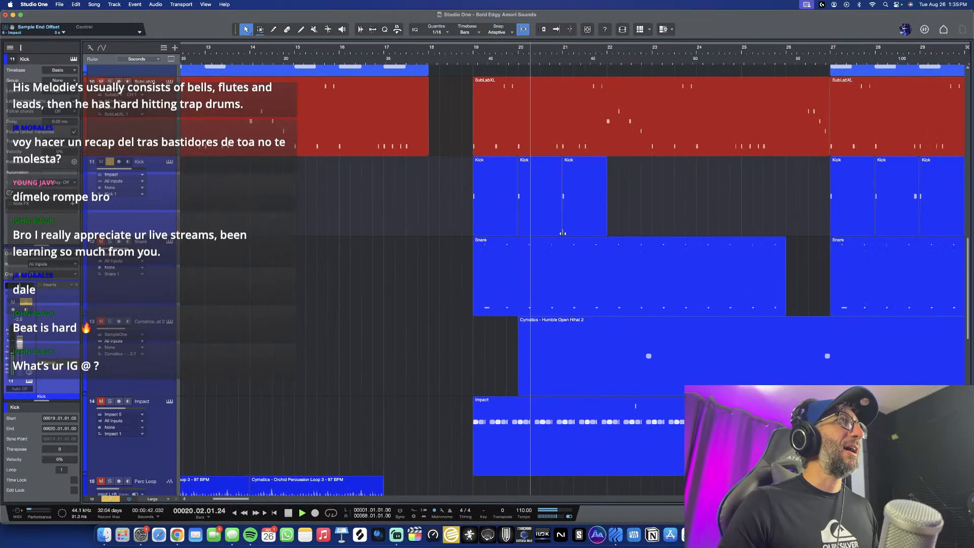
pyautogui.hscroll(5, 891, 202)
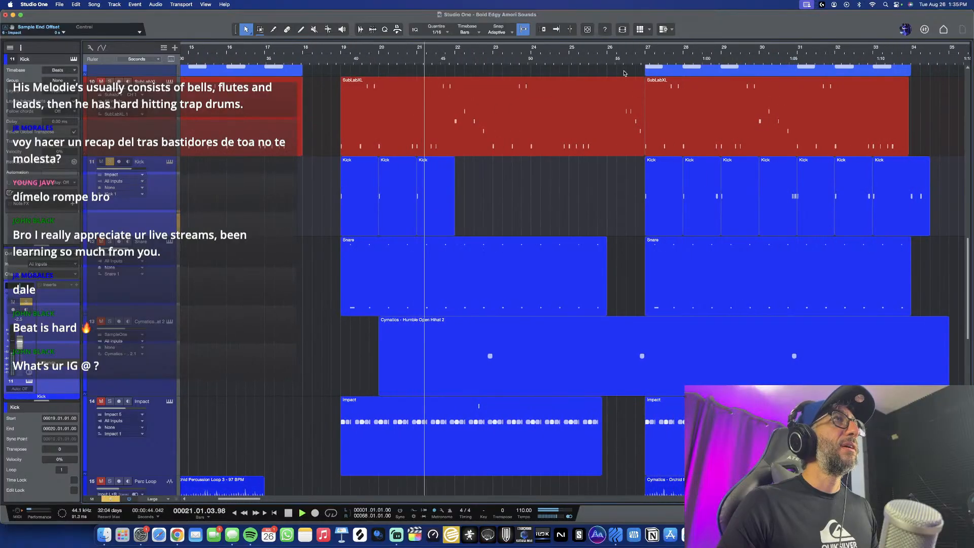
pyautogui.click(653, 49)
pyautogui.scroll(5, 755, 233)
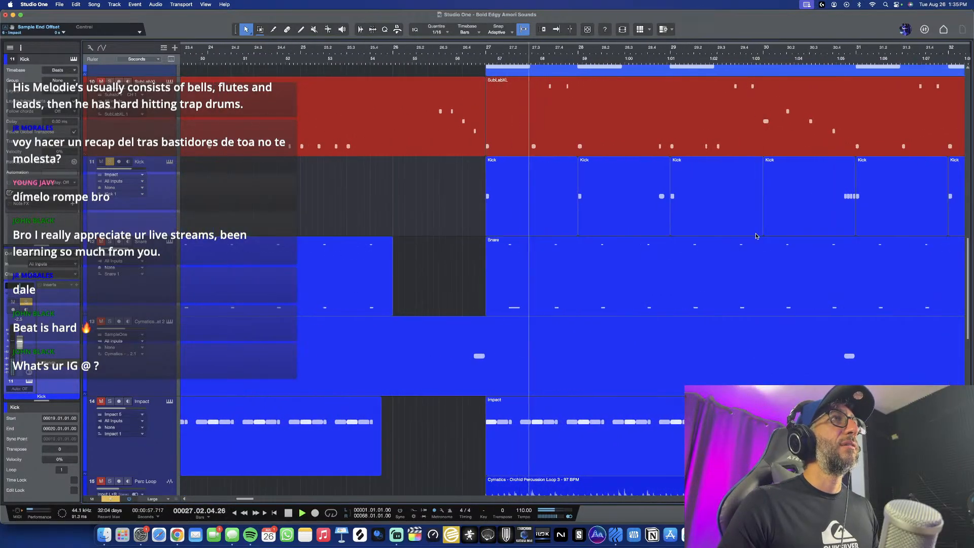
pyautogui.scroll(2, 756, 234)
pyautogui.scroll(3, 916, 267)
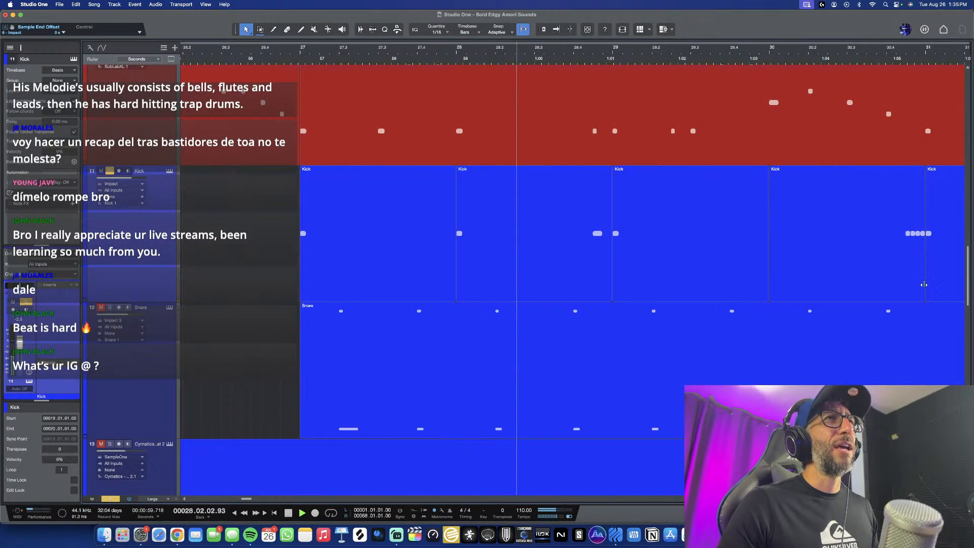
# Examine the Kick note roll leading into bar 31 up close, return to the full arrangement and stop playback.
pyautogui.hscroll(8, 915, 267)
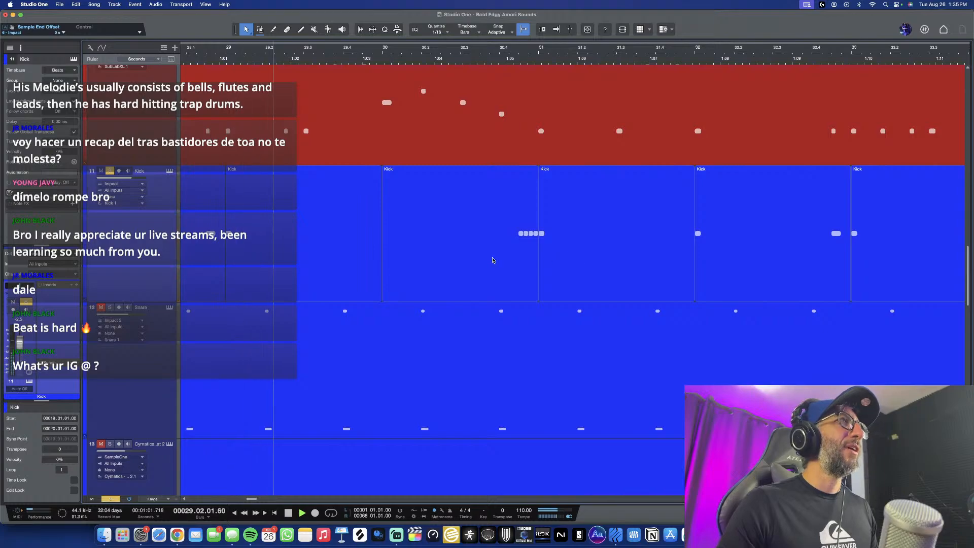
pyautogui.scroll(3, 492, 258)
pyautogui.scroll(3, 492, 258)
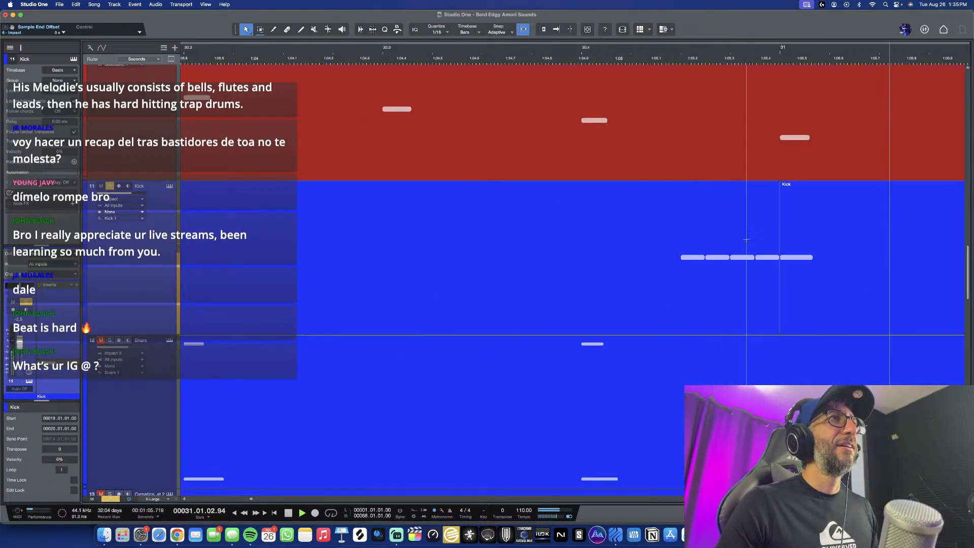
pyautogui.scroll(-10, 746, 240)
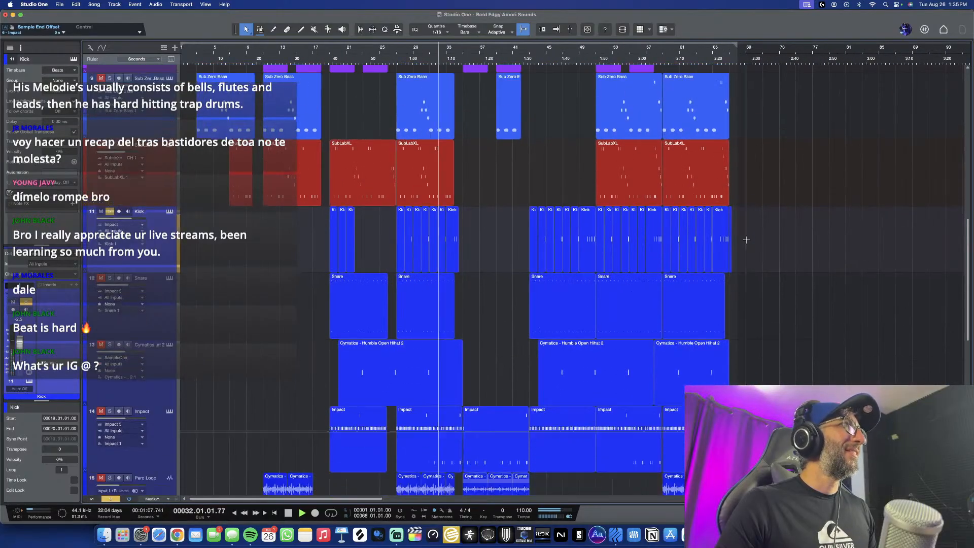
pyautogui.scroll(-1, 746, 240)
pyautogui.press('space')
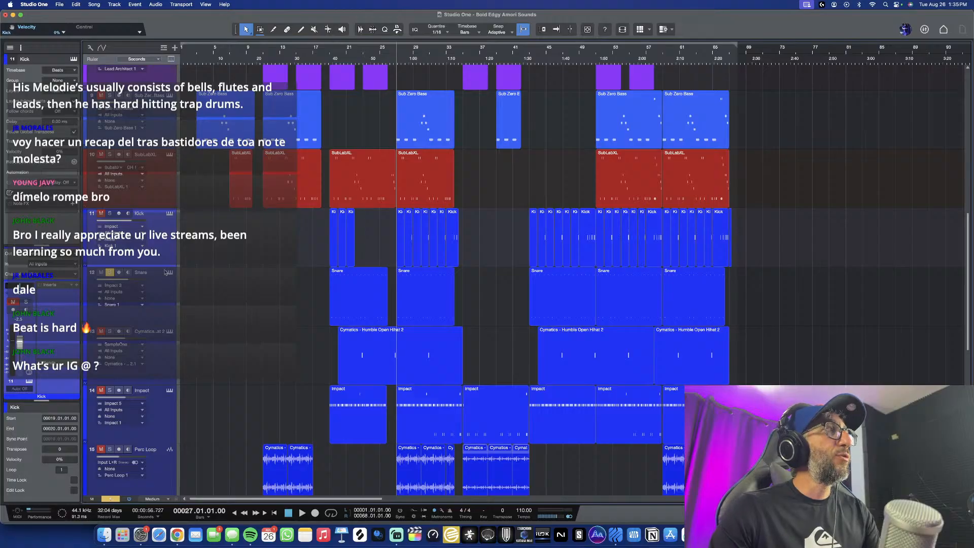
# View the Snare track's Impact sampler beside the enlarged arrangement around bar 27, then close it.
pyautogui.click(169, 274)
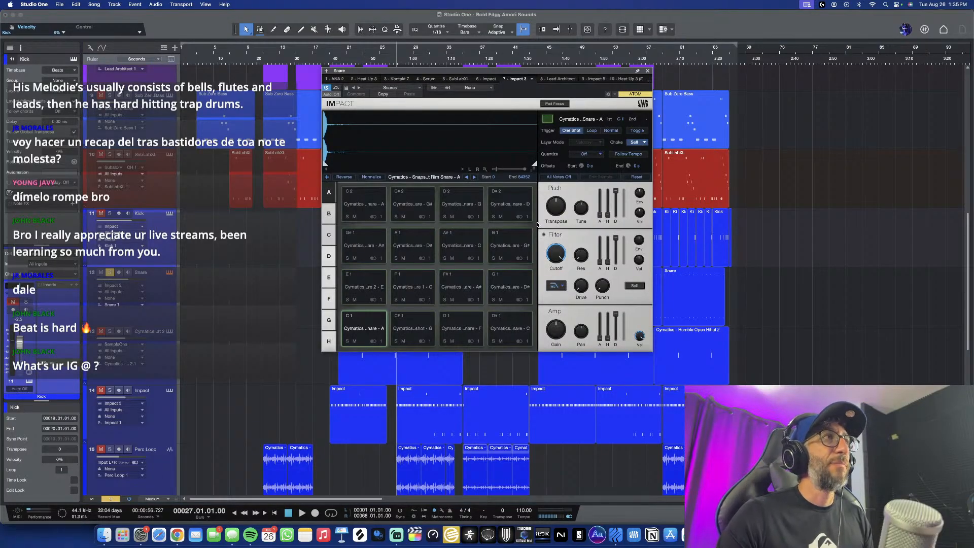
pyautogui.moveTo(461, 72); pyautogui.dragTo(715, 56)
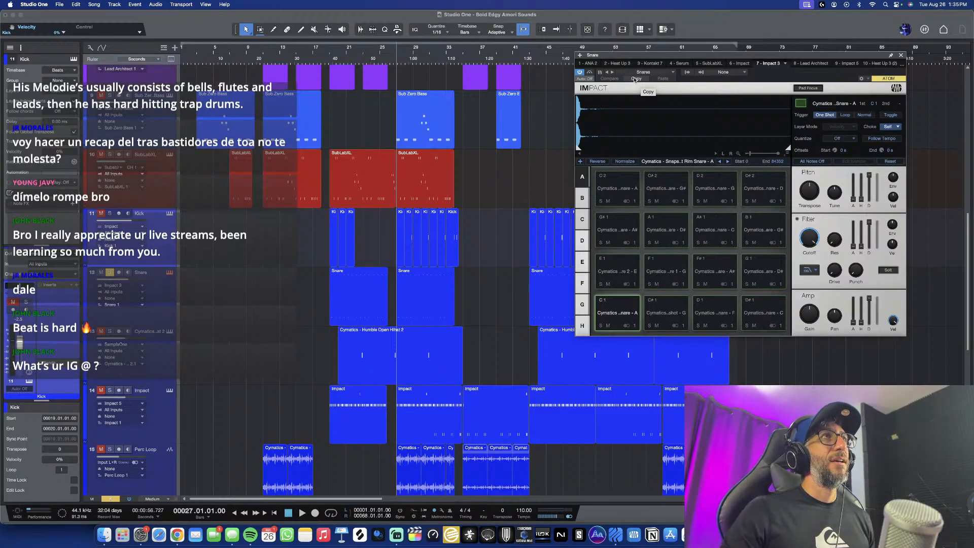
pyautogui.press('e')
pyautogui.press('e')
pyautogui.press('e')
pyautogui.press('e')
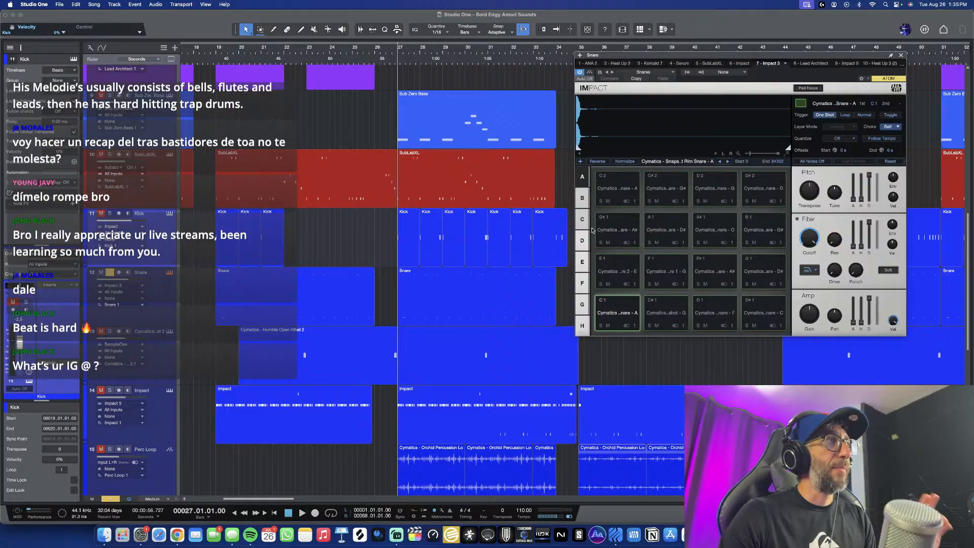
pyautogui.click(901, 55)
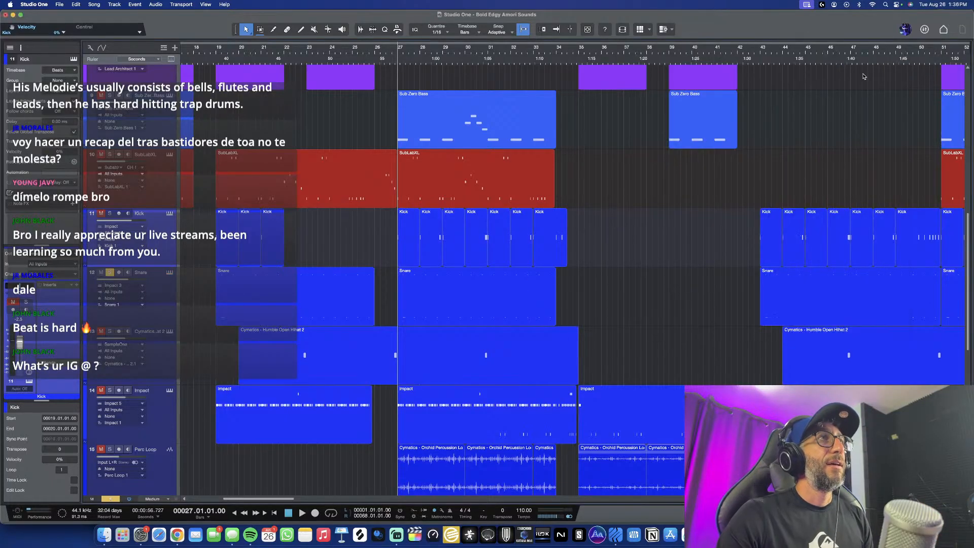
# Play the soloed Snare track from bar 27 while looking through Impact's pad banks B and C, returning to bank A.
pyautogui.press('space')
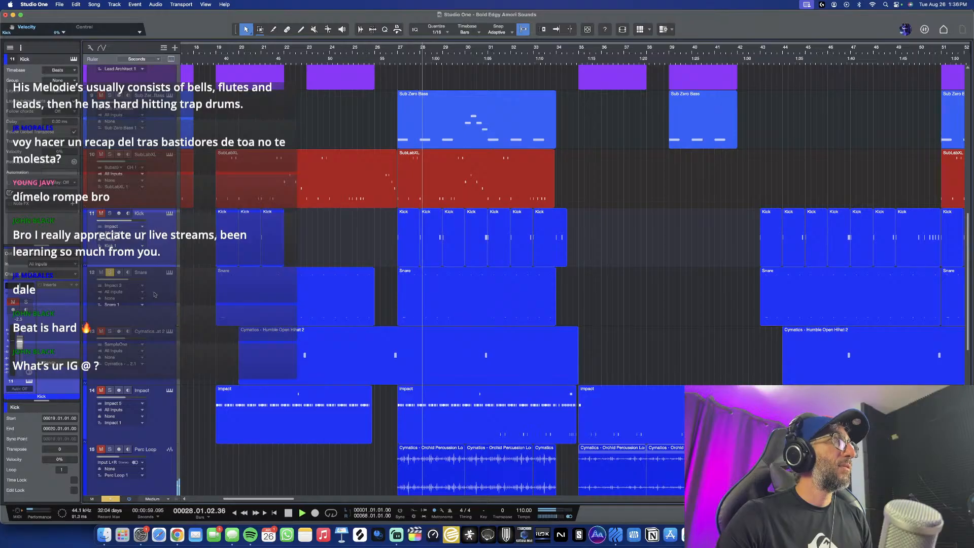
pyautogui.click(169, 272)
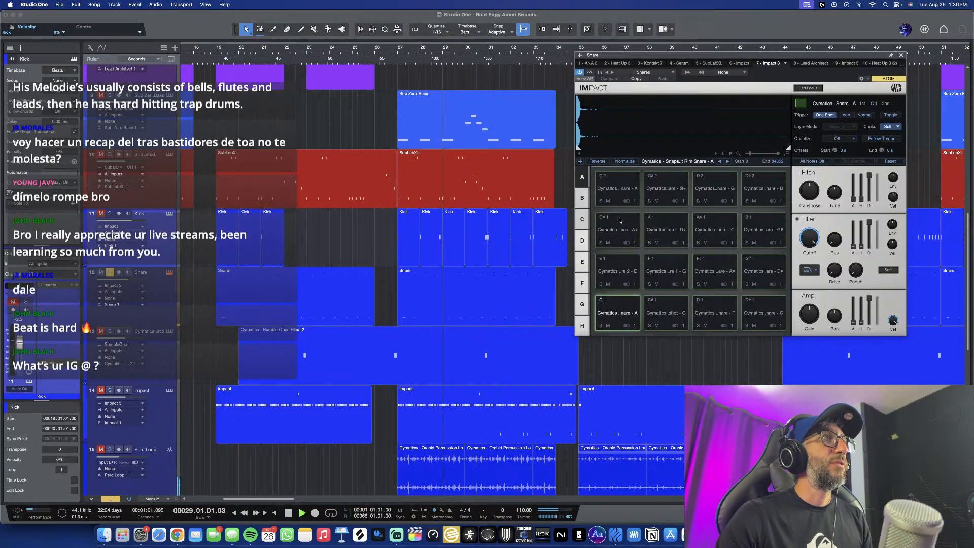
pyautogui.click(583, 197)
pyautogui.click(582, 219)
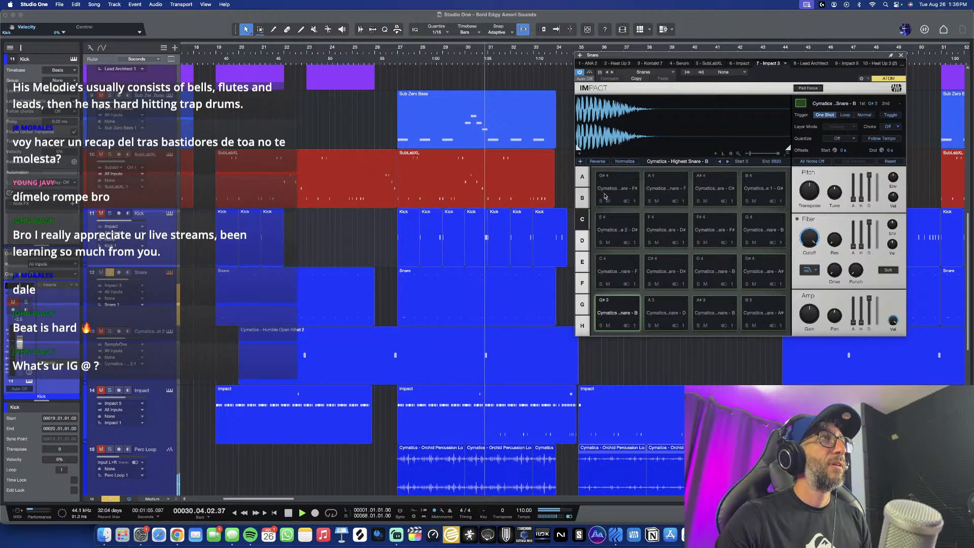
pyautogui.click(582, 177)
# Audition the Snare pattern from bar 27 with Impact pad C2 muted and with it soloed, stopping after each pass.
pyautogui.press('space')
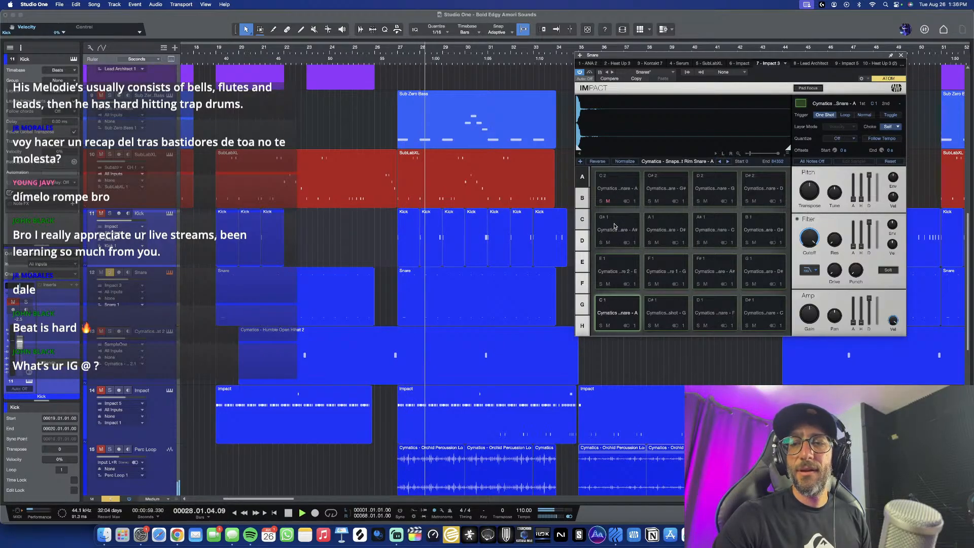
pyautogui.press('space')
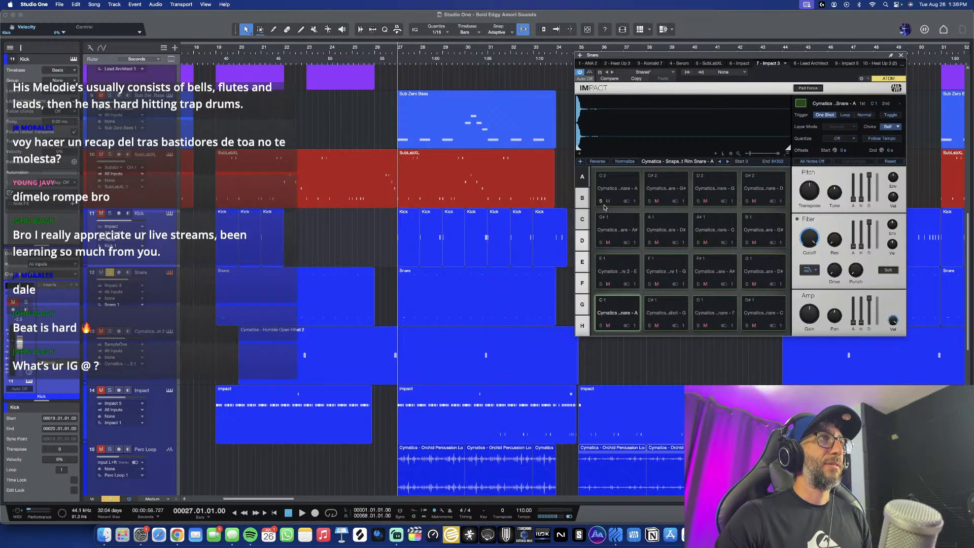
pyautogui.press('space')
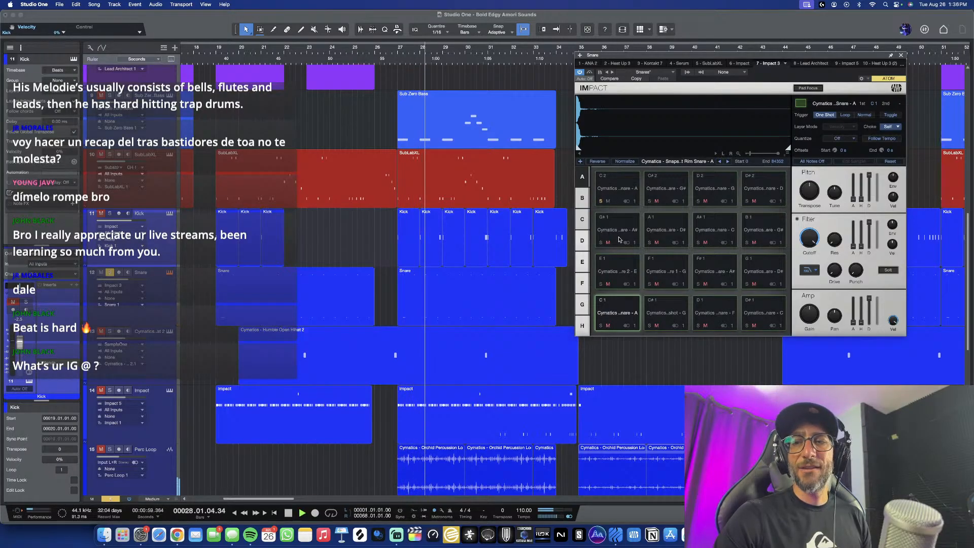
pyautogui.press('space')
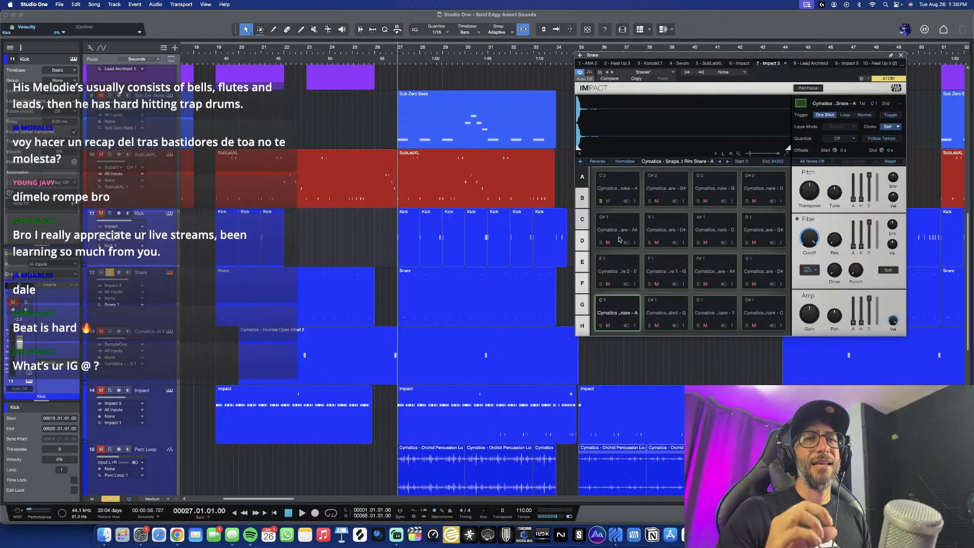
pyautogui.press('space')
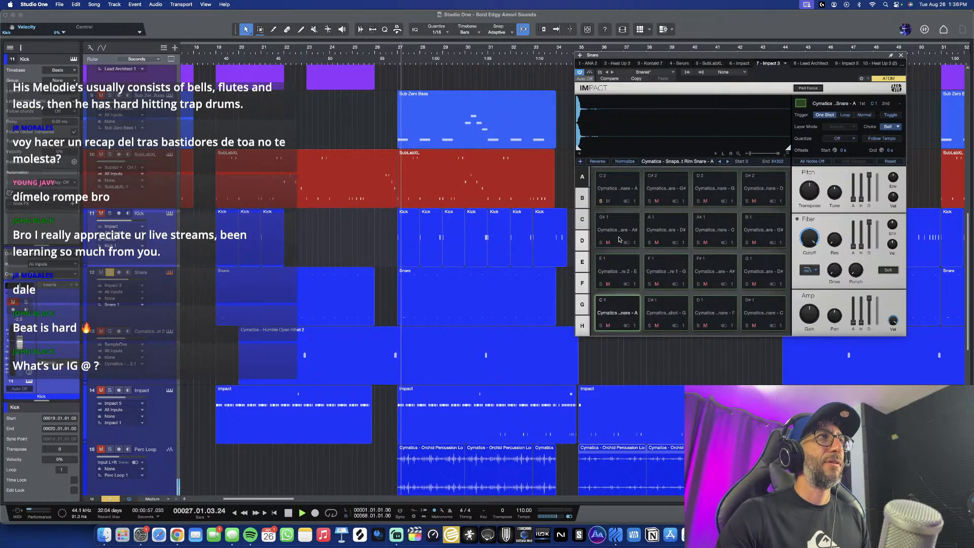
pyautogui.press('space')
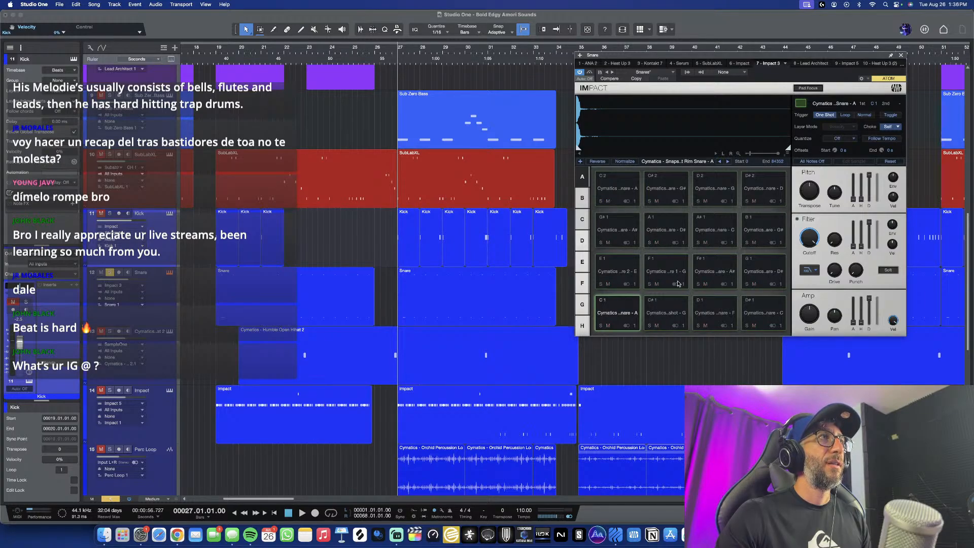
# Play the Snare pattern from bar 27 with all pads active, then stop and close the Impact sampler.
pyautogui.press('space')
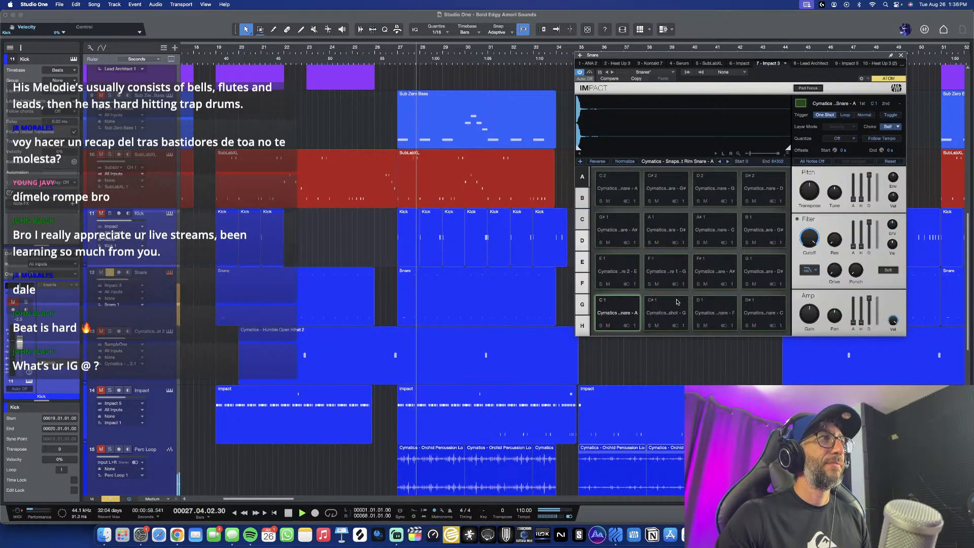
pyautogui.scroll(-2, 545, 331)
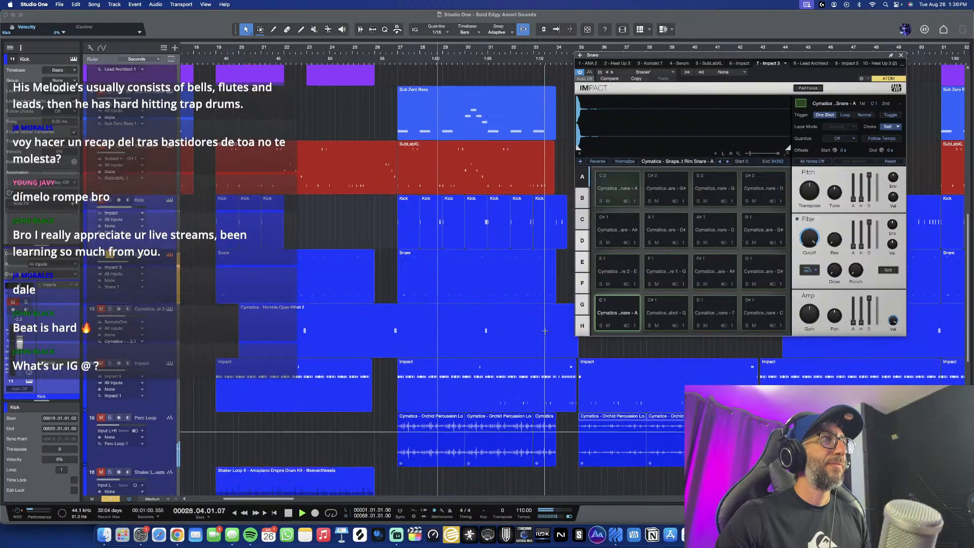
pyautogui.scroll(-1, 545, 331)
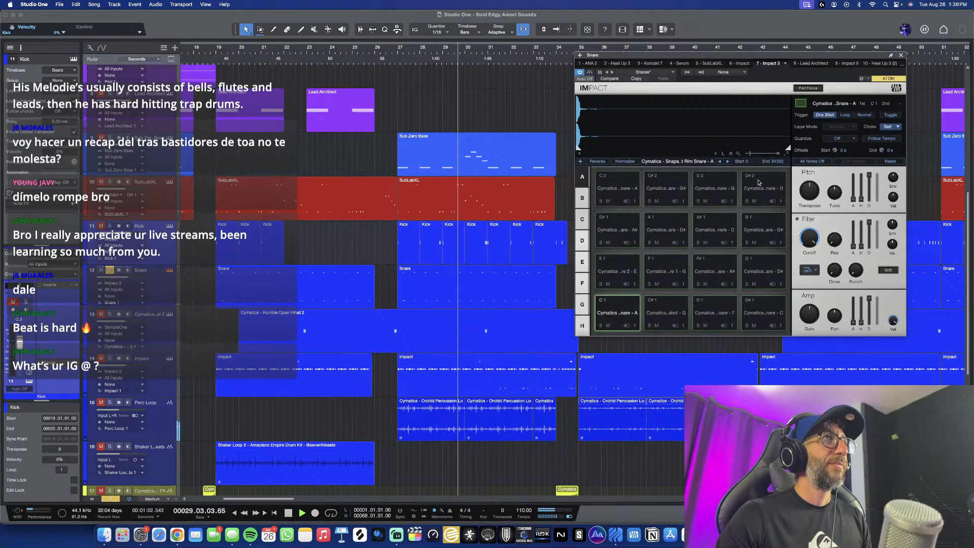
pyautogui.press('space')
pyautogui.click(901, 55)
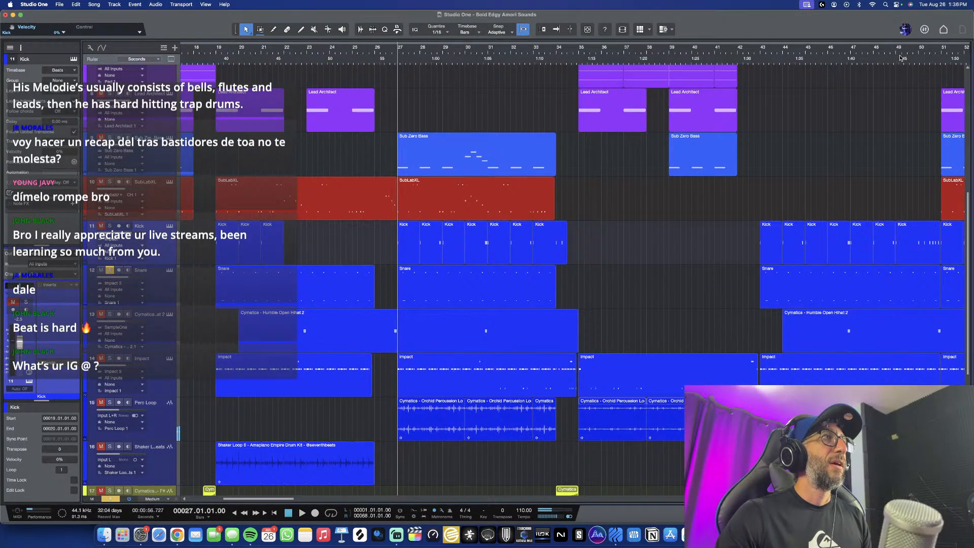
# Select the Humble Open Hihat 2 clip at bar 27 and view its SampleOne instrument, then close it.
pyautogui.scroll(3, 450, 329)
pyautogui.click(449, 335)
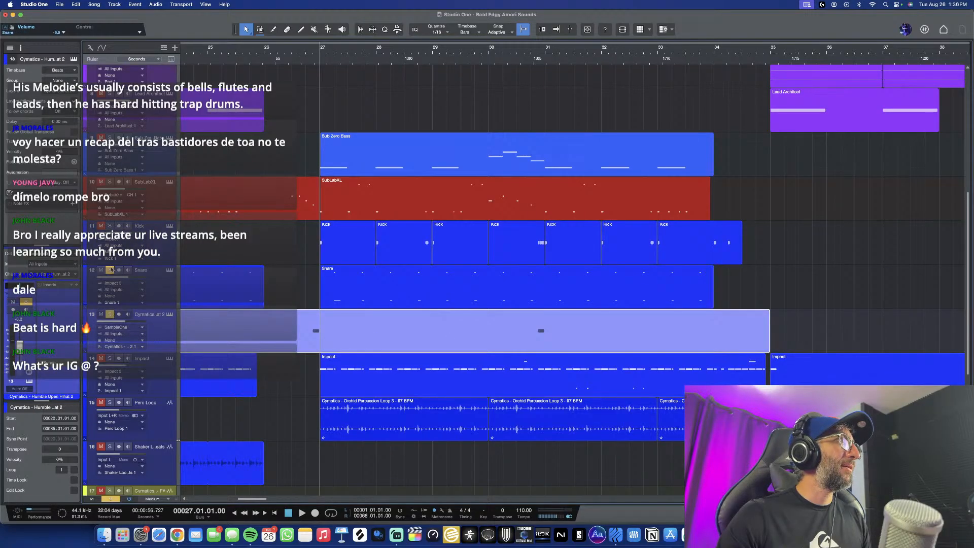
pyautogui.click(170, 315)
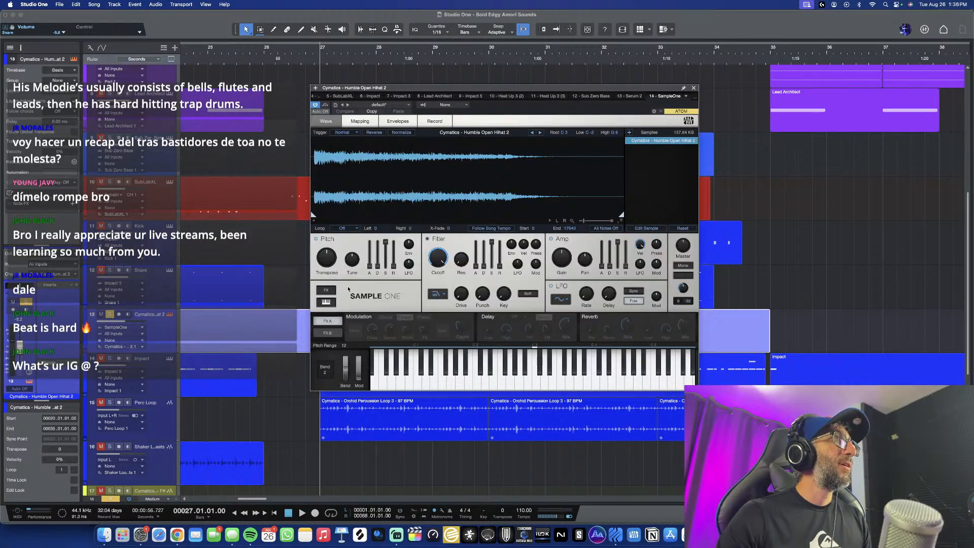
pyautogui.click(694, 89)
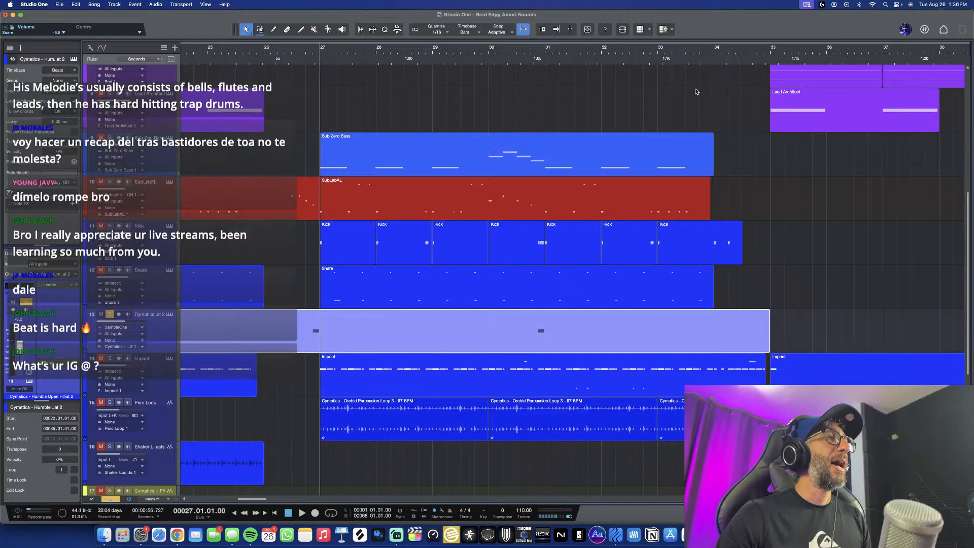
# Play the soloed Kick, Snare and Open Hihat tracks together from bar 30, replay them from bar 21, and stop.
pyautogui.click(538, 53)
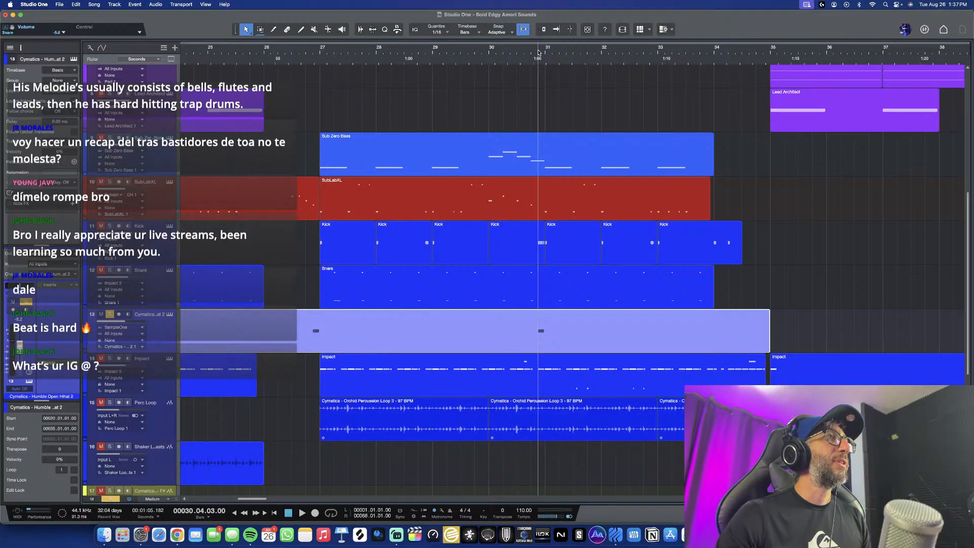
pyautogui.click(494, 54)
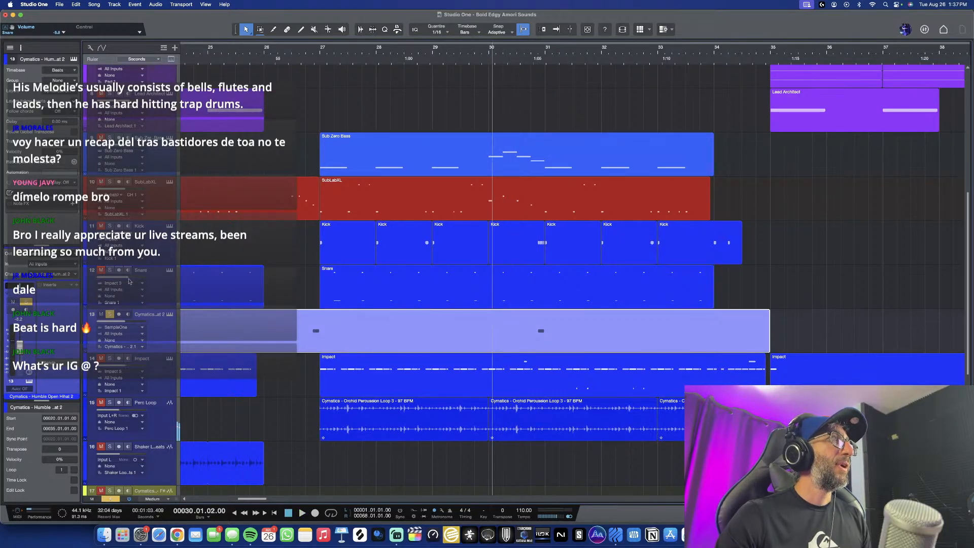
pyautogui.press('space')
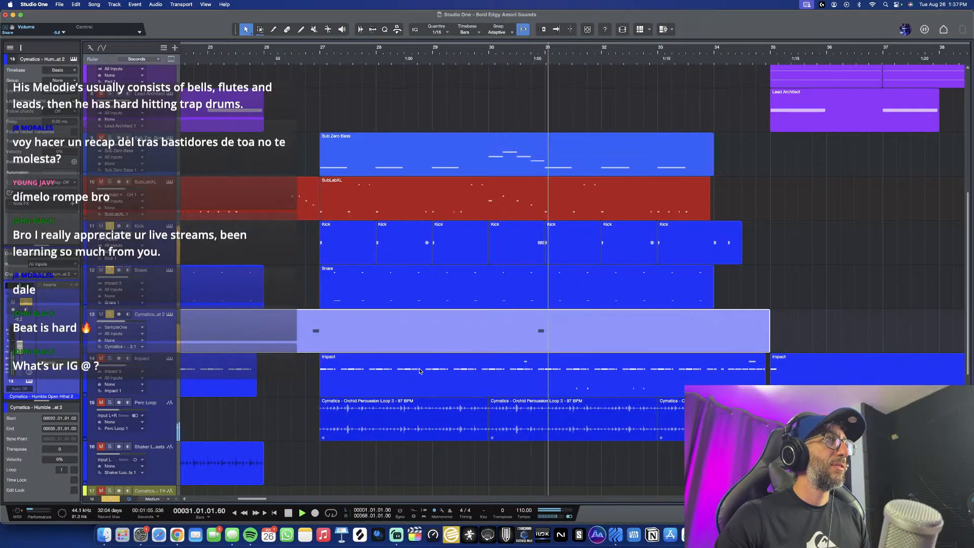
pyautogui.scroll(-5, 613, 304)
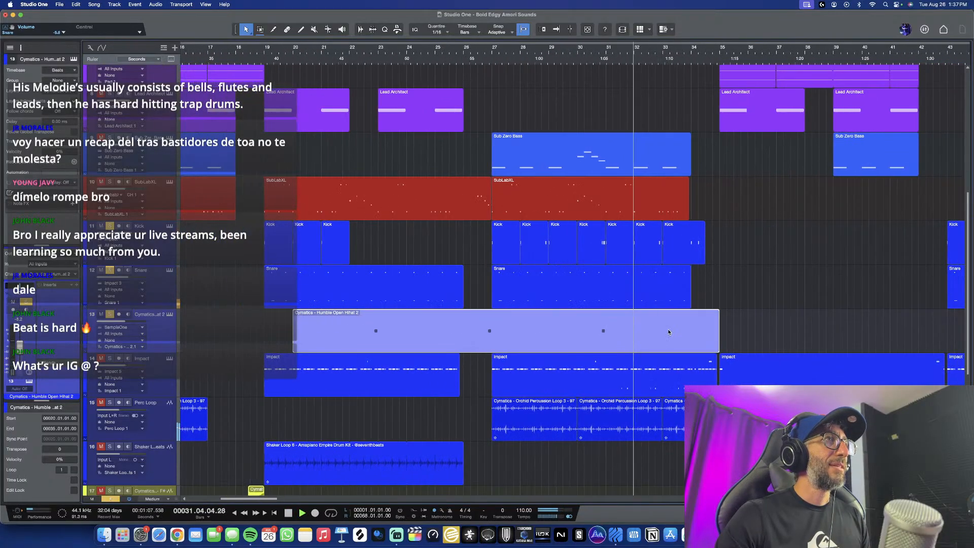
pyautogui.click(341, 50)
pyautogui.scroll(1, 415, 331)
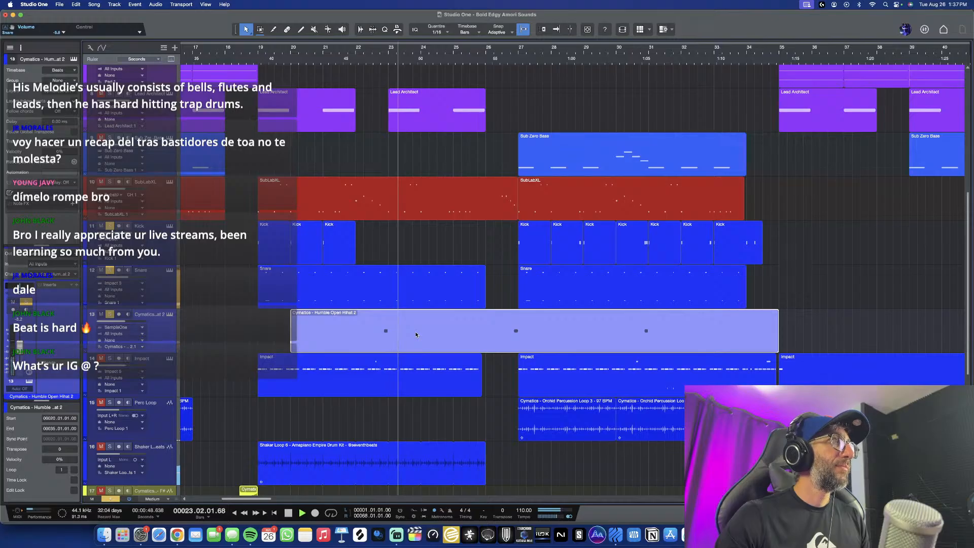
pyautogui.press('space')
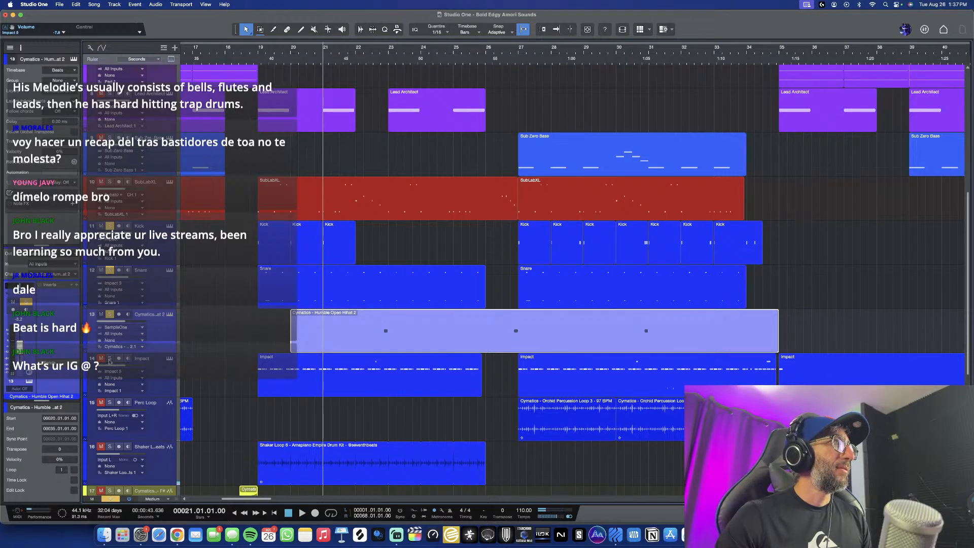
# View the Impact track's sampler, leave only that track soloed, play it from bar 19, and close the sampler.
pyautogui.click(259, 51)
pyautogui.scroll(6, 363, 368)
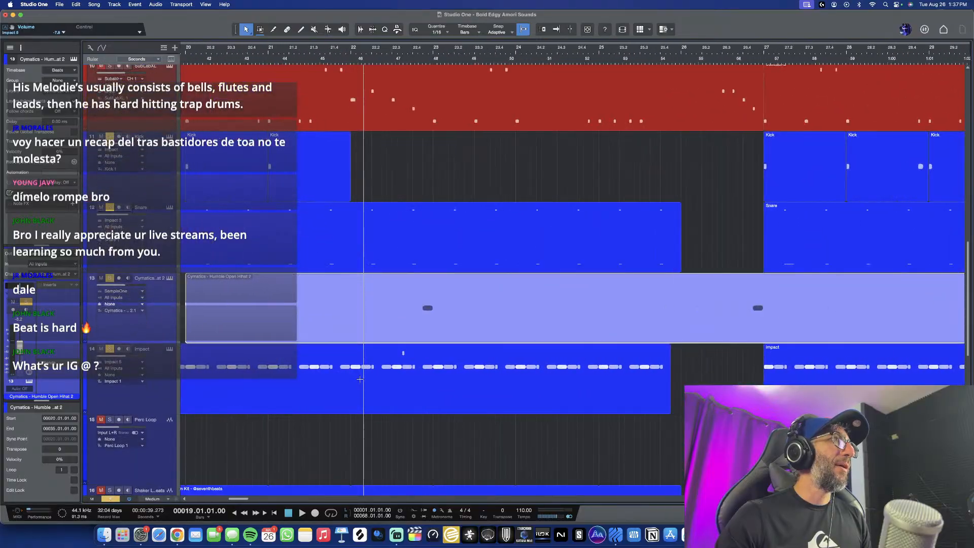
pyautogui.scroll(-3, 363, 369)
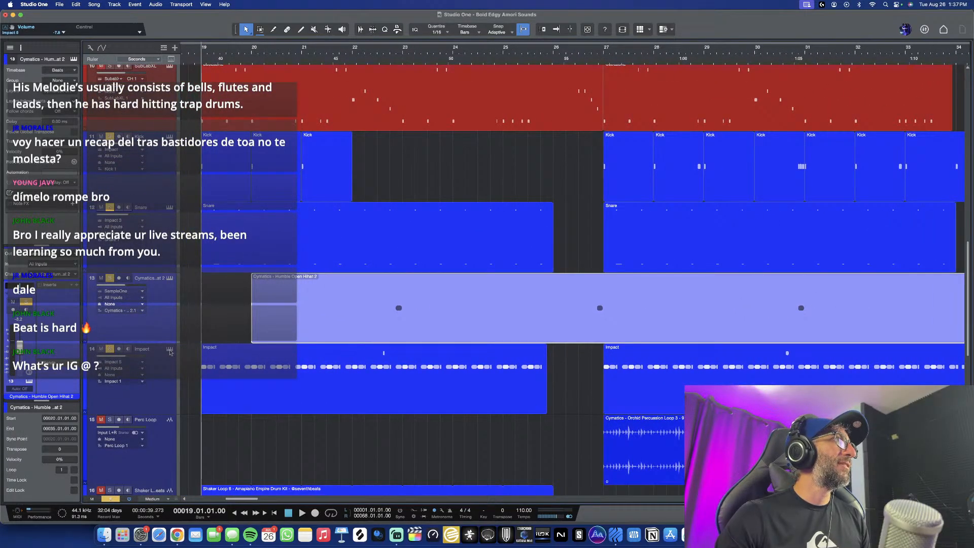
pyautogui.click(170, 350)
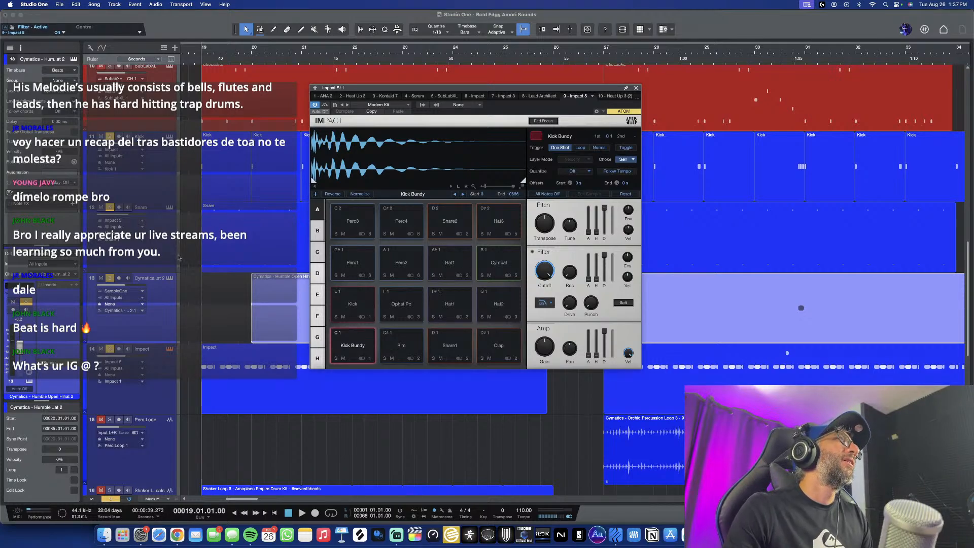
pyautogui.click(110, 278)
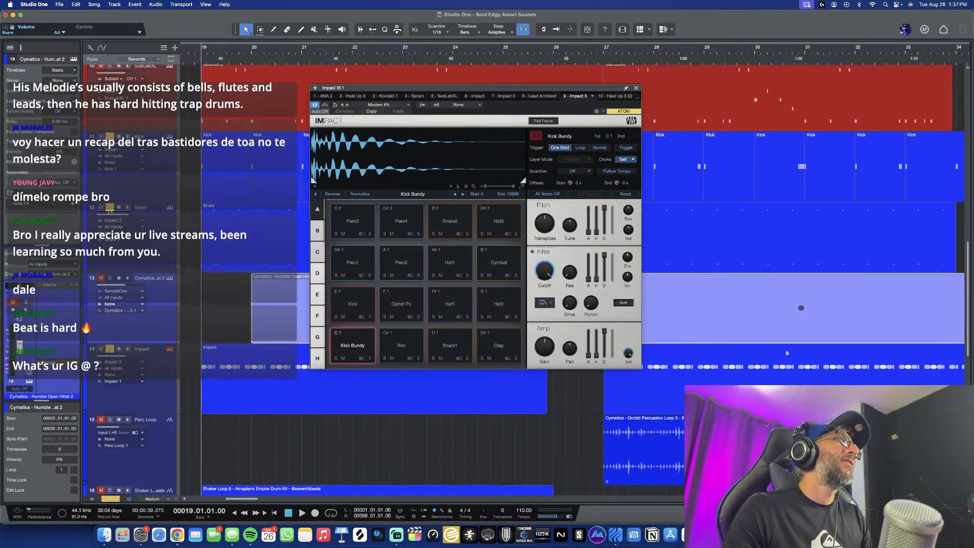
pyautogui.press('space')
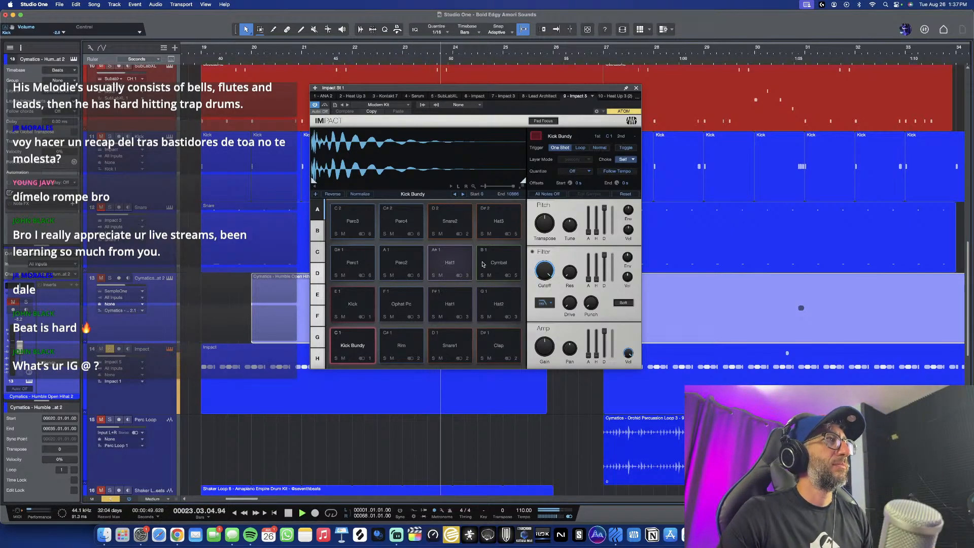
pyautogui.click(636, 88)
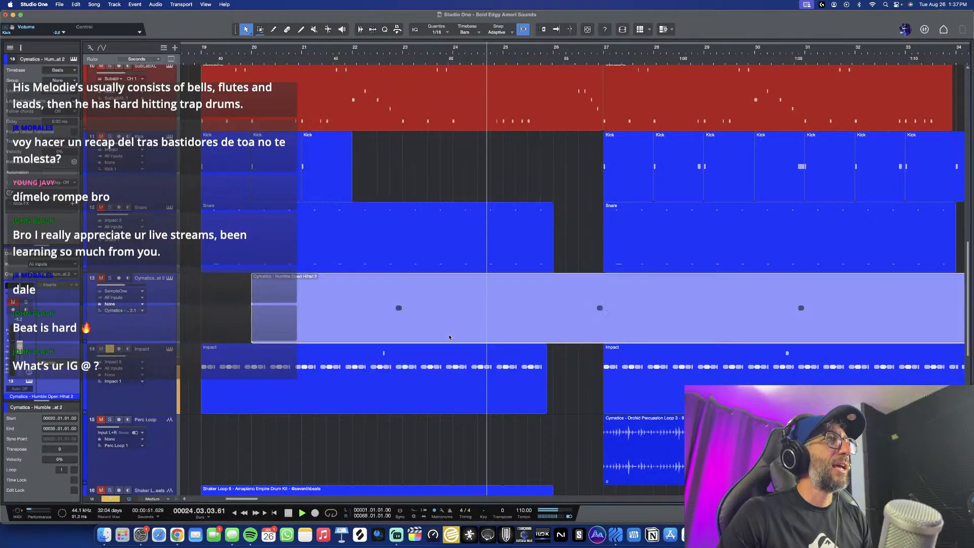
# Examine the Impact pattern's notes across its bar 19 and bar 27 clips during playback with editor autoscroll on, then close the editor.
pyautogui.doubleClick(420, 391)
pyautogui.hscroll(6, 561, 350)
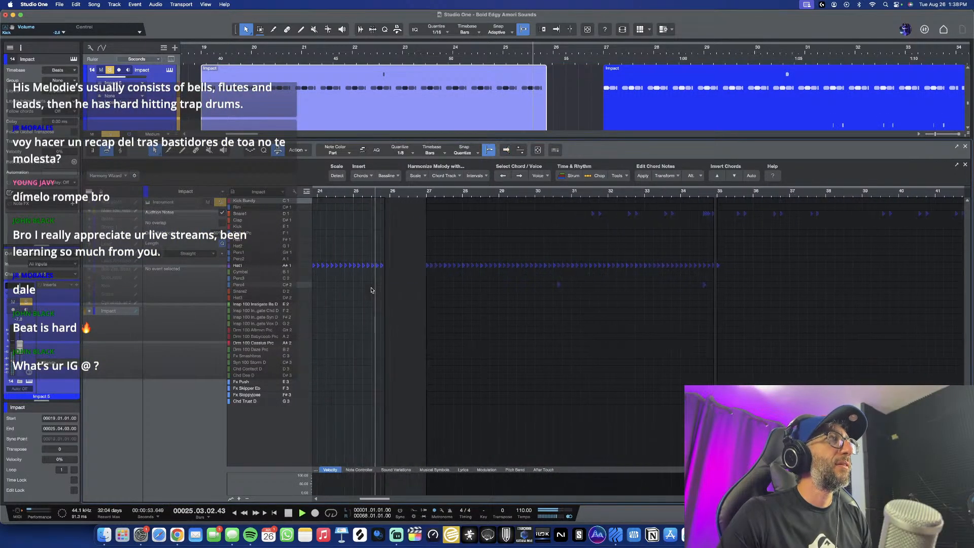
pyautogui.hscroll(-5, 371, 290)
pyautogui.hscroll(2, 371, 290)
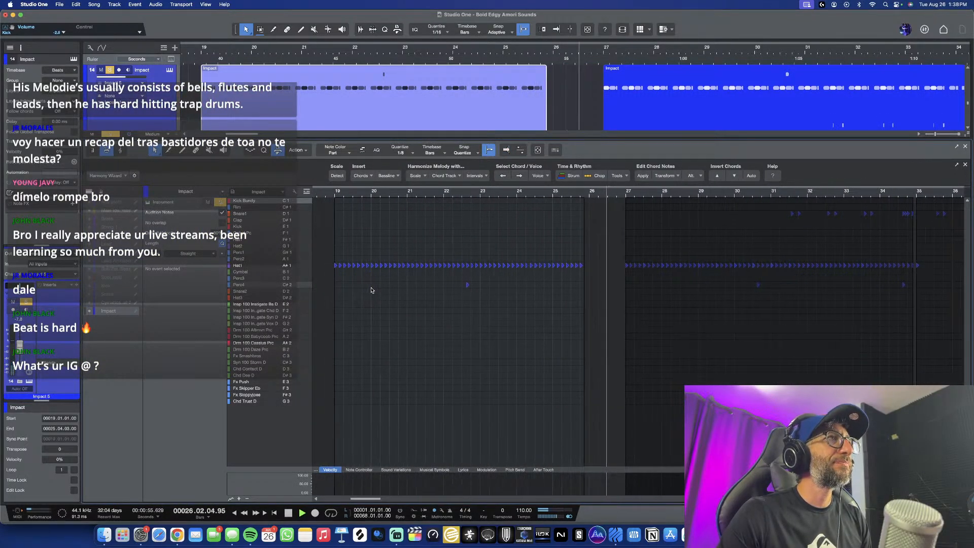
pyautogui.scroll(2, 643, 295)
pyautogui.hscroll(5, 643, 297)
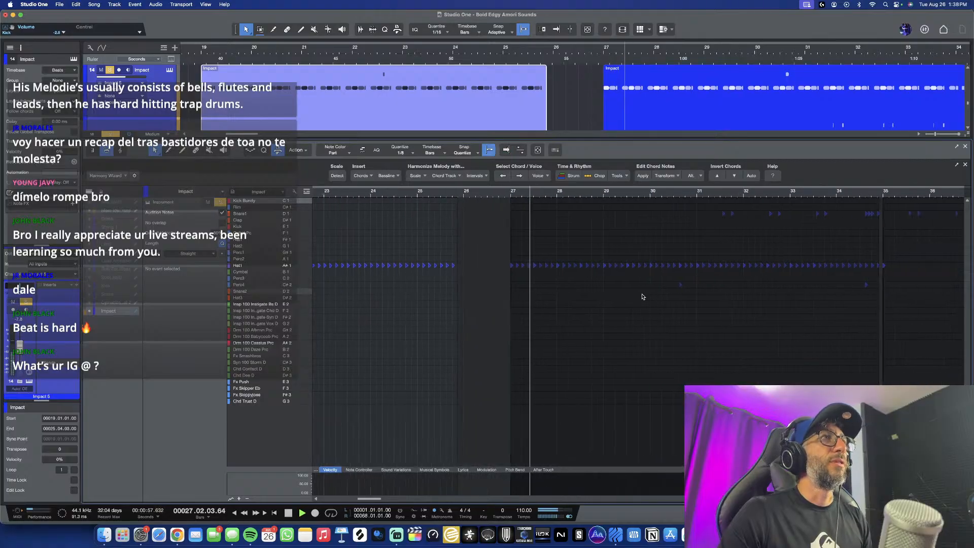
pyautogui.press('f')
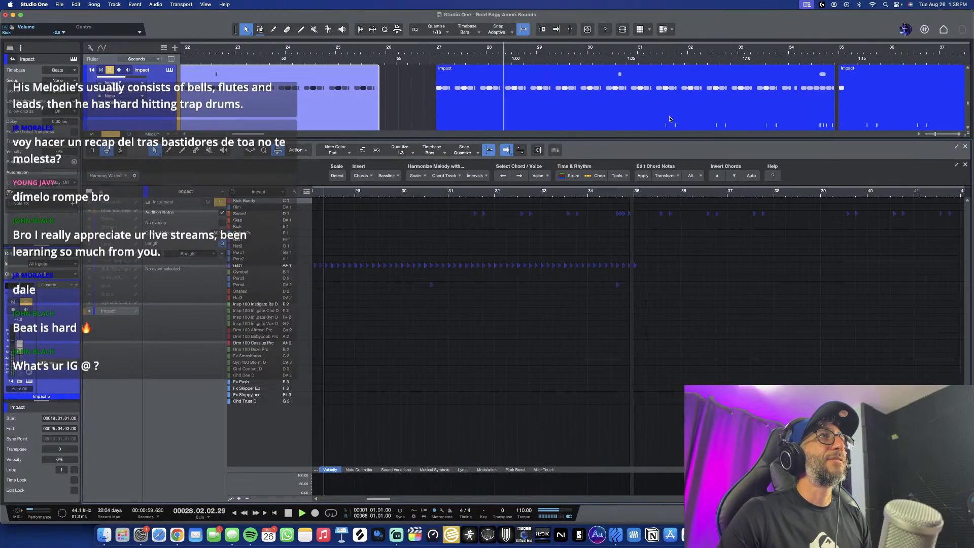
pyautogui.click(965, 147)
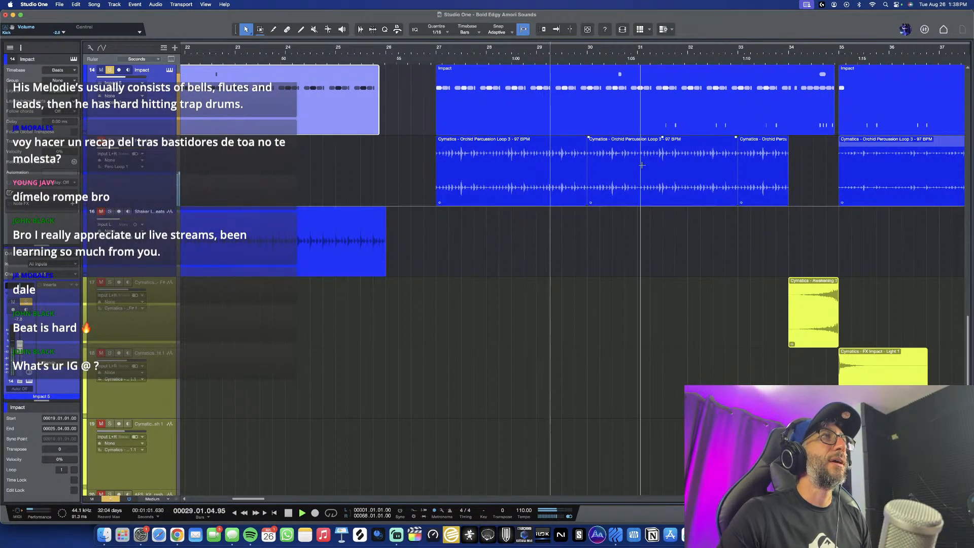
# Keep listening to the soloed Impact pattern through bar 34 while inspecting its clip from bar 27, then stop playback.
pyautogui.scroll(2, 642, 166)
pyautogui.scroll(2, 642, 167)
pyautogui.scroll(1, 668, 168)
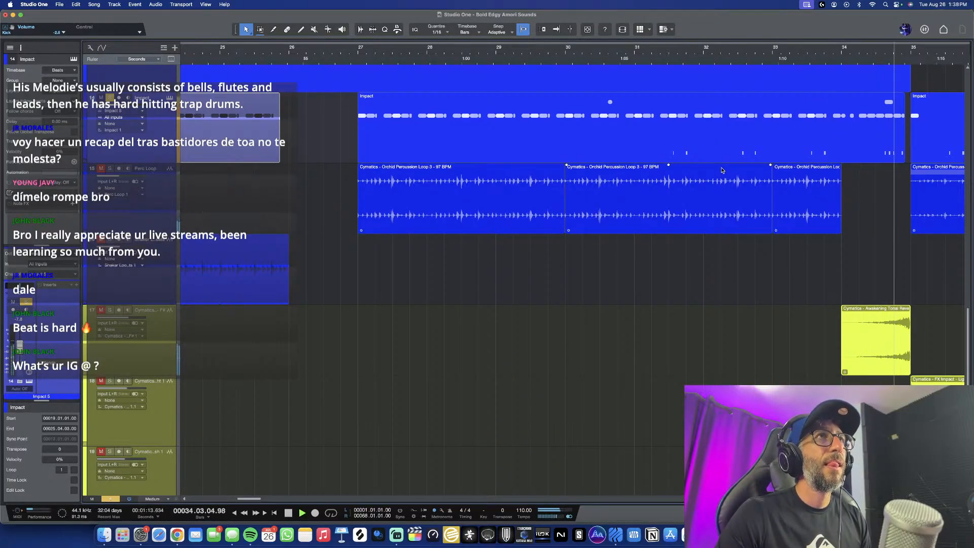
pyautogui.press('space')
# View the Impact track's Modern Kit sampler pads again and close the instrument.
pyautogui.scroll(-5, 489, 297)
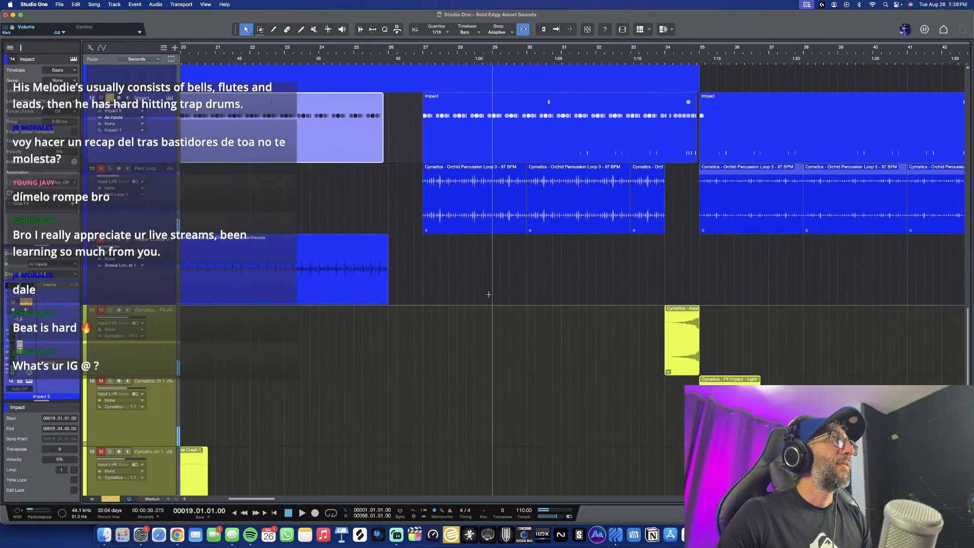
pyautogui.scroll(-3, 489, 296)
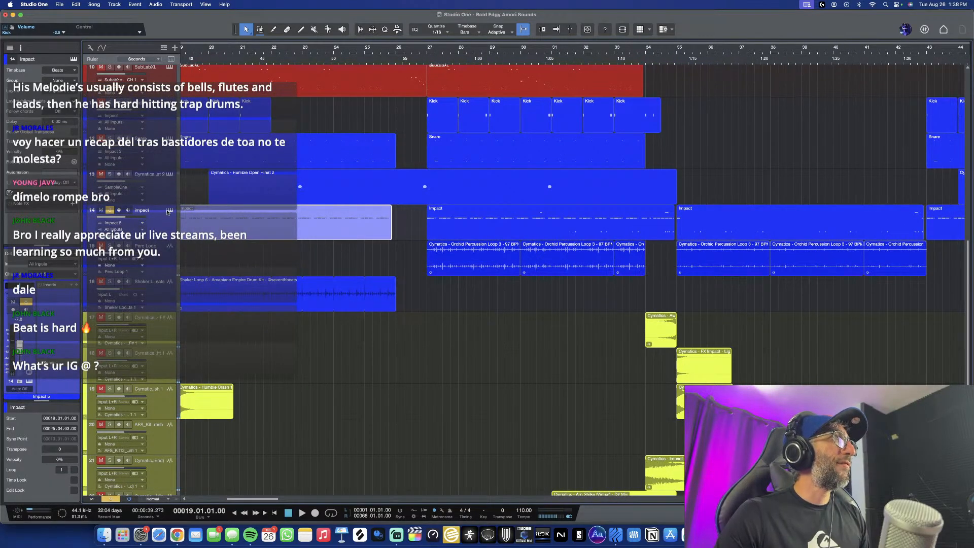
pyautogui.click(170, 210)
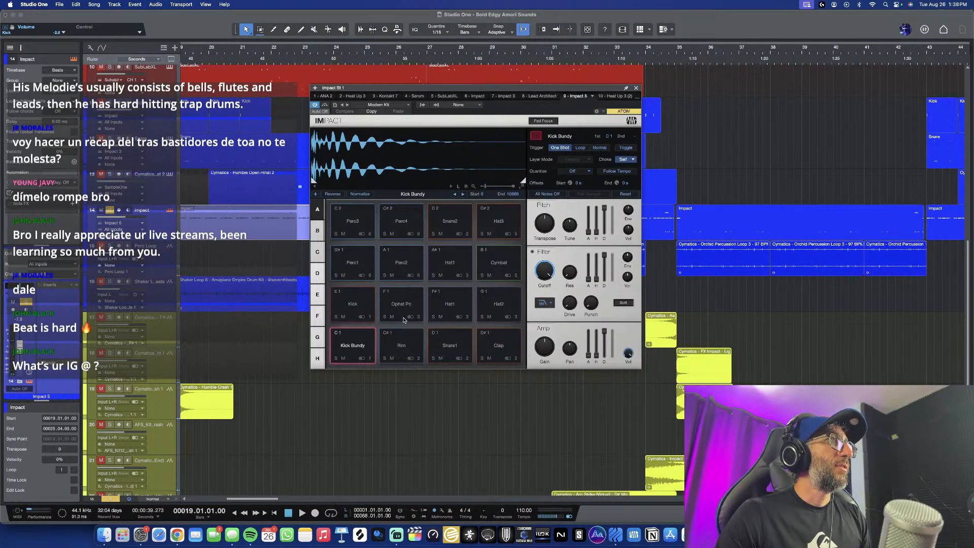
pyautogui.click(638, 88)
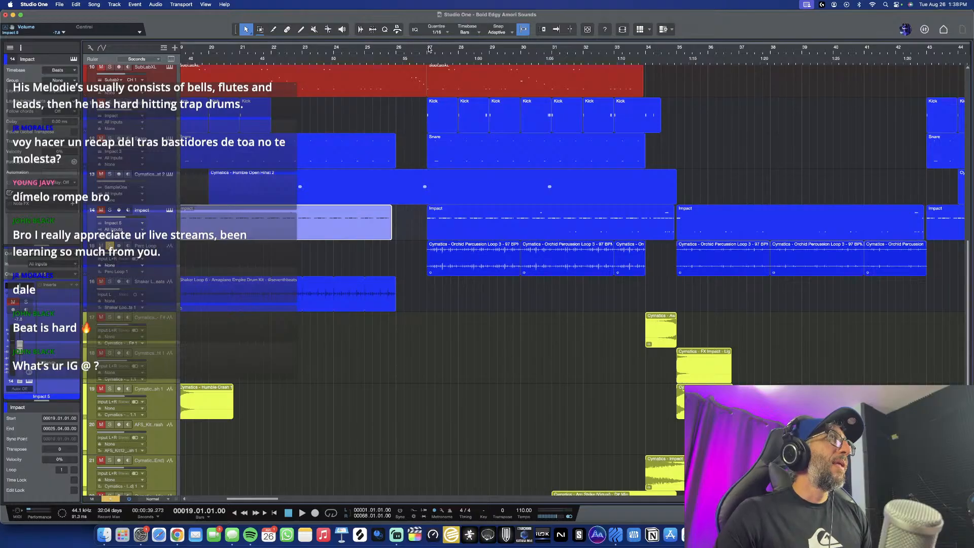
# Solo the Perc Loop track, play the Orchid Percussion Loop 3 clips from bar 27, and stop.
pyautogui.press('space')
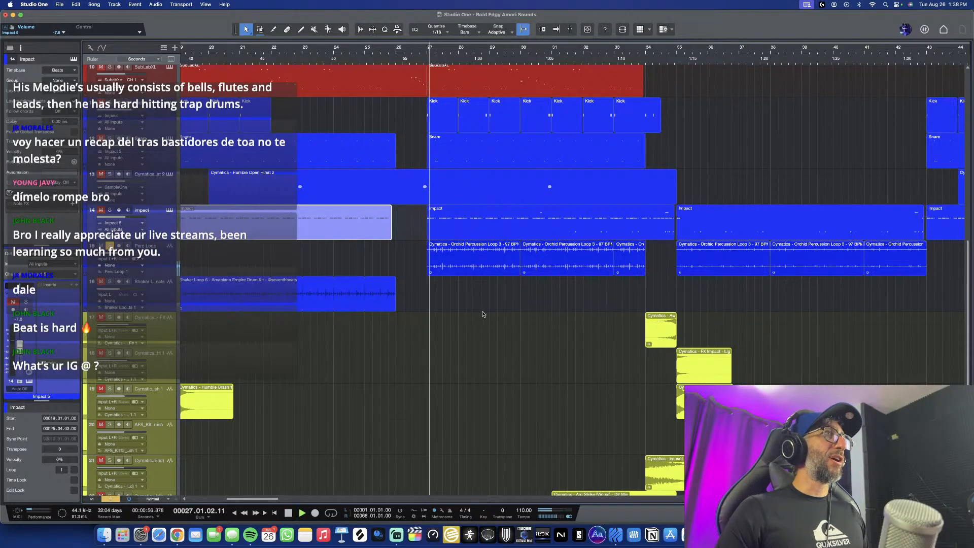
pyautogui.scroll(1, 507, 329)
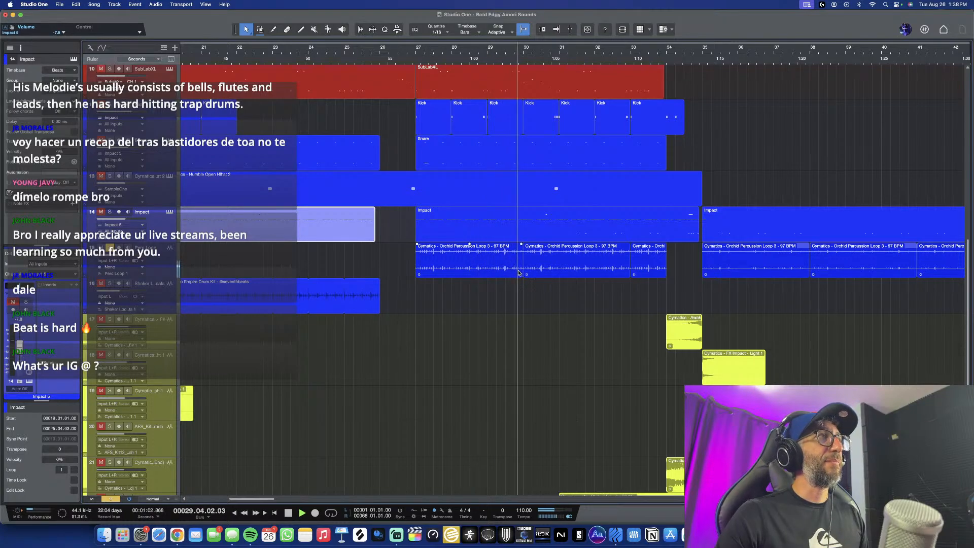
pyautogui.press('space')
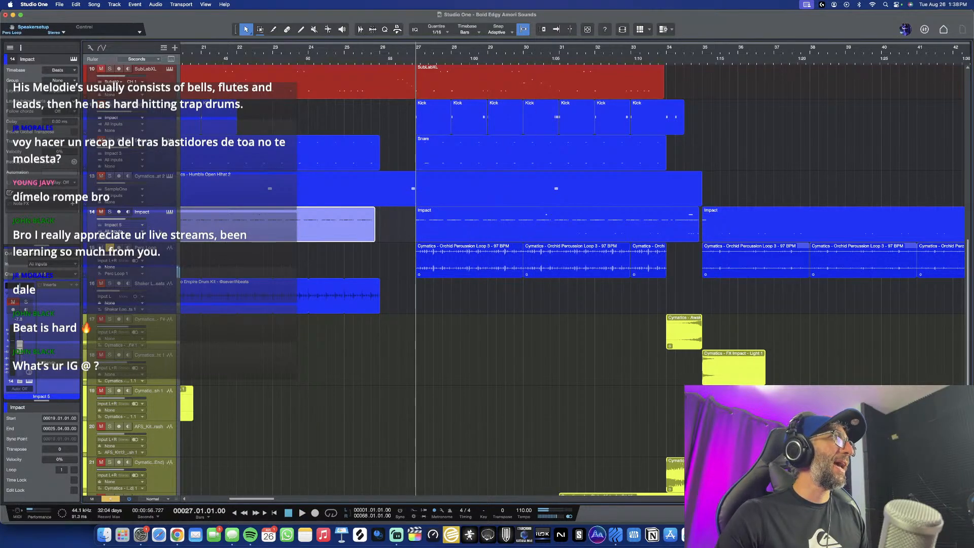
# Select the Perc Loop clip at bar 27, view the track's Murda Melodies effect, and close it.
pyautogui.press('Down')
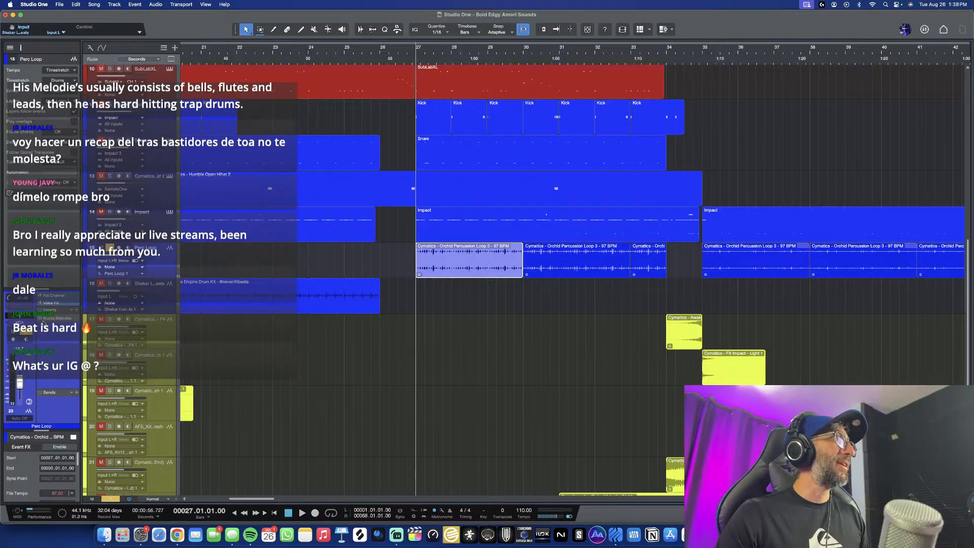
pyautogui.click(58, 318)
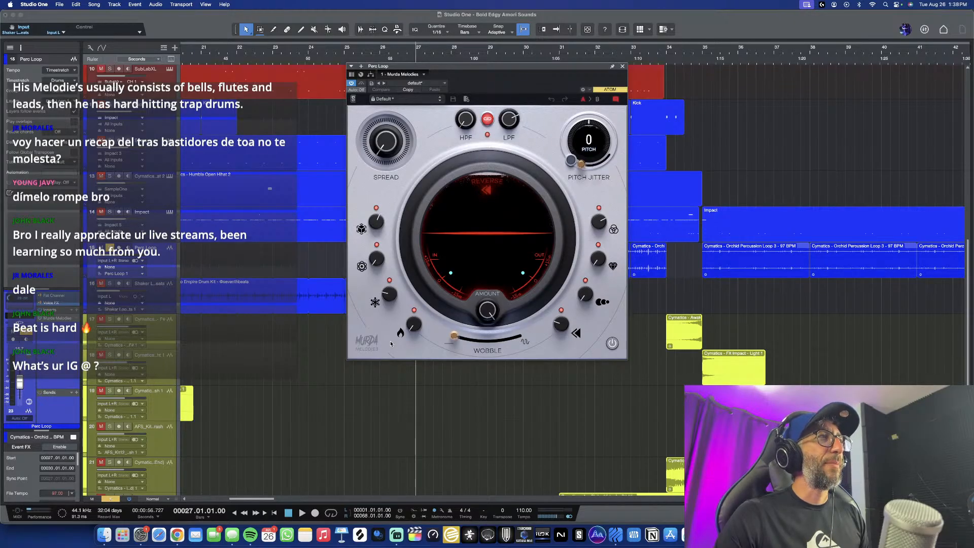
pyautogui.click(623, 67)
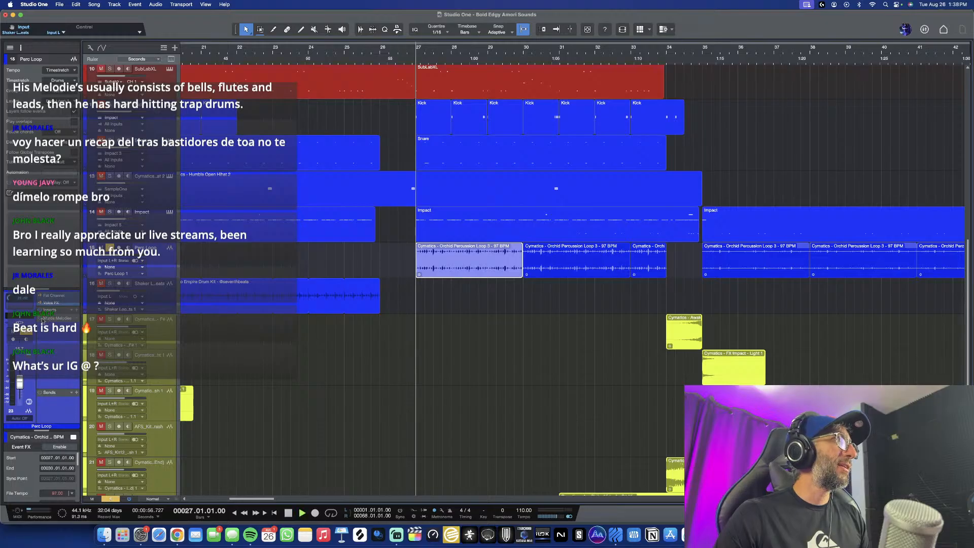
# Play the soloed Perc Loop from bar 27 two more times, stopping after each pass.
pyautogui.press('space')
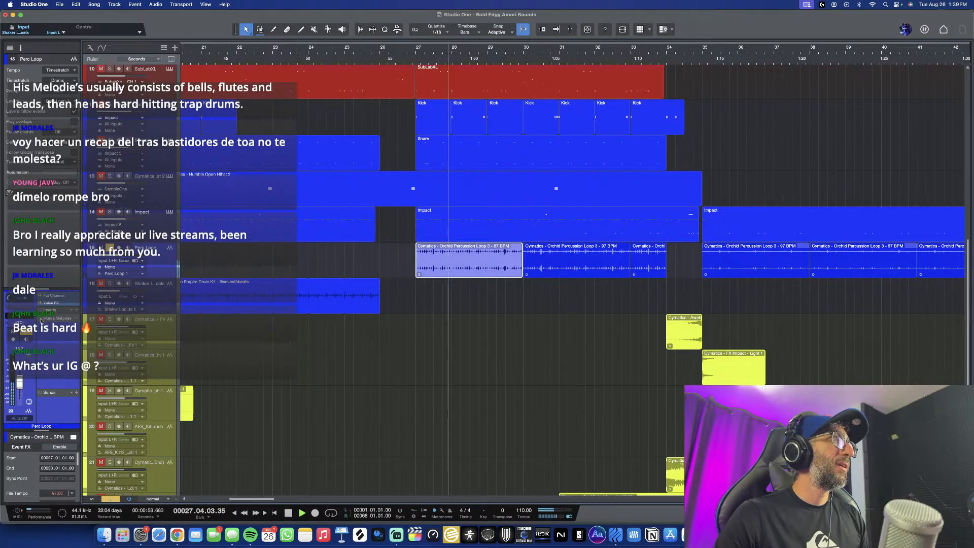
pyautogui.press('space')
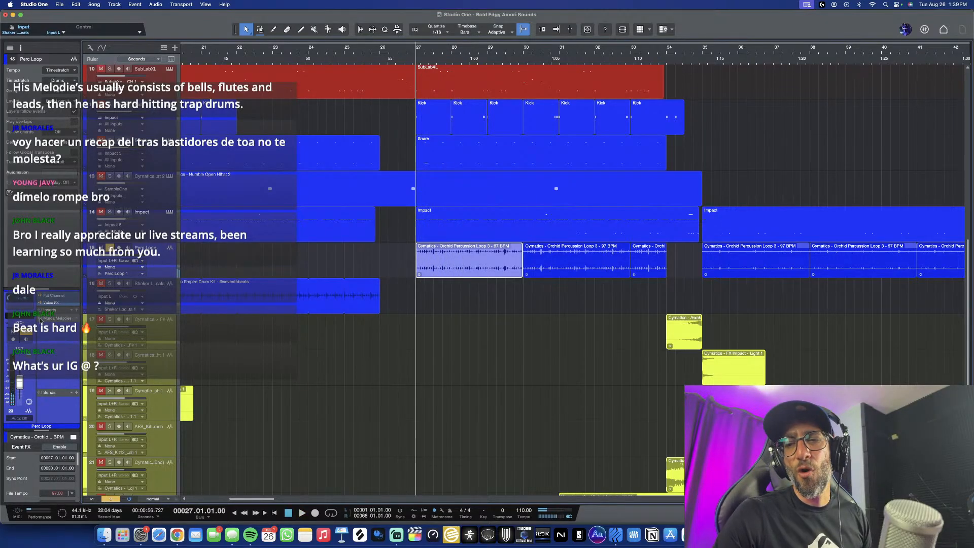
pyautogui.press('space')
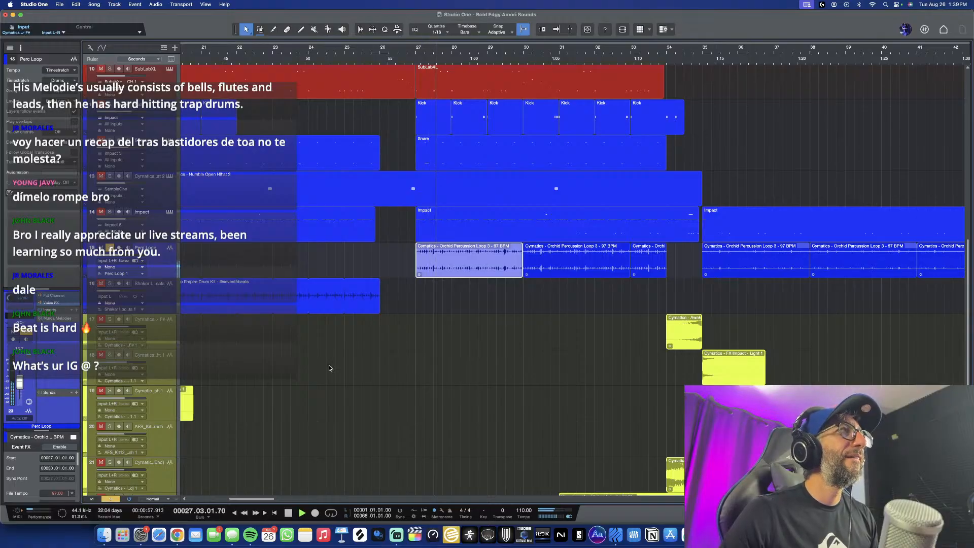
pyautogui.scroll(-4, 606, 354)
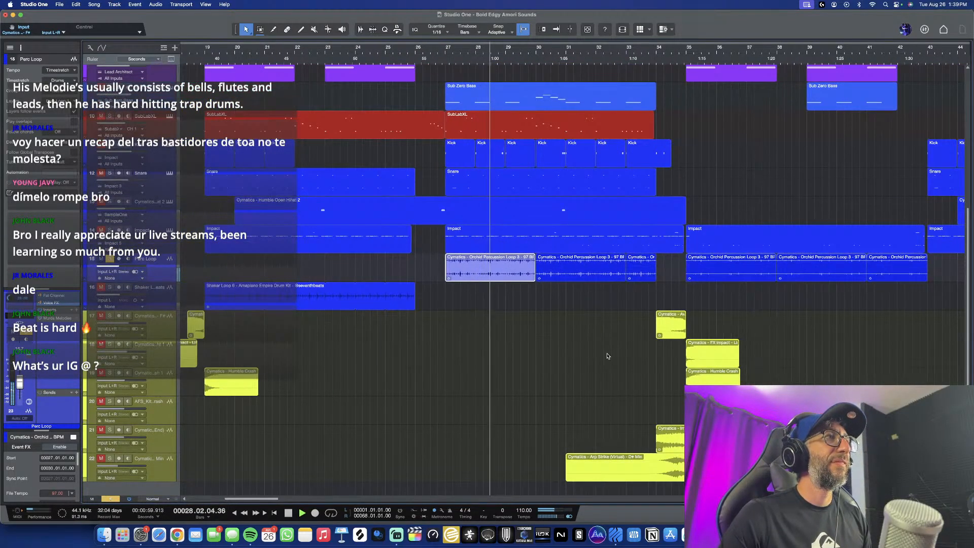
pyautogui.press('space')
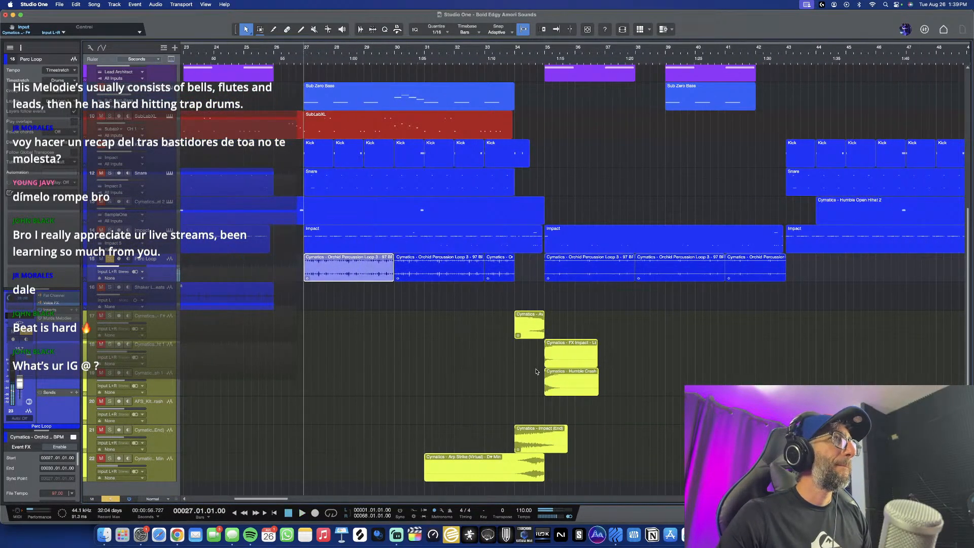
# Solo the Shaker Loop track in place of Perc Loop and play Shaker Loop 6 from bar 19.
pyautogui.scroll(5, 424, 405)
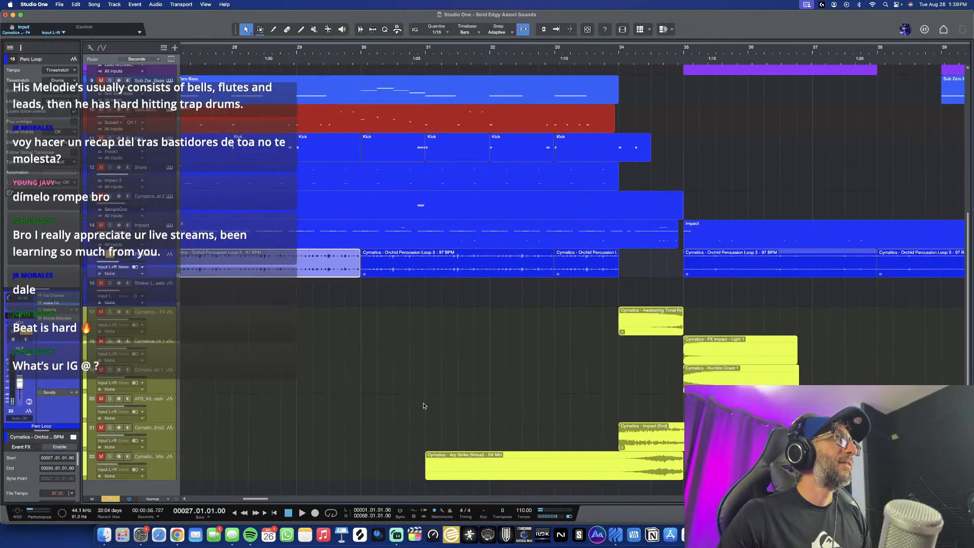
pyautogui.scroll(-5, 424, 404)
pyautogui.scroll(-6, 424, 403)
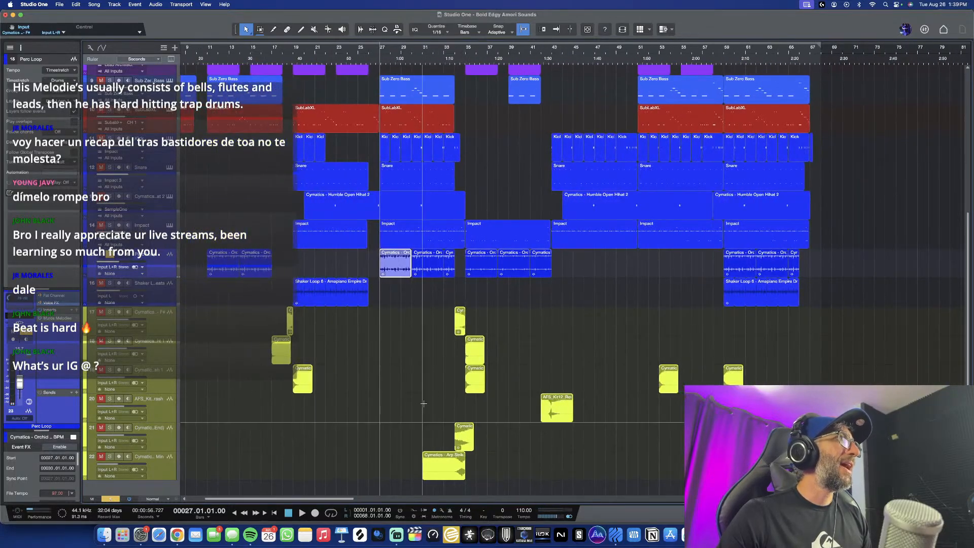
pyautogui.click(306, 51)
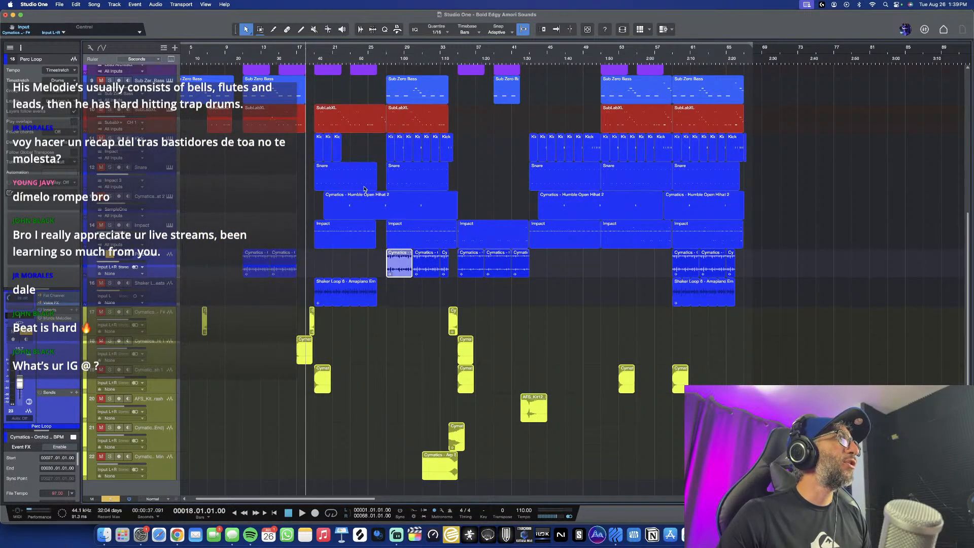
pyautogui.scroll(4, 305, 300)
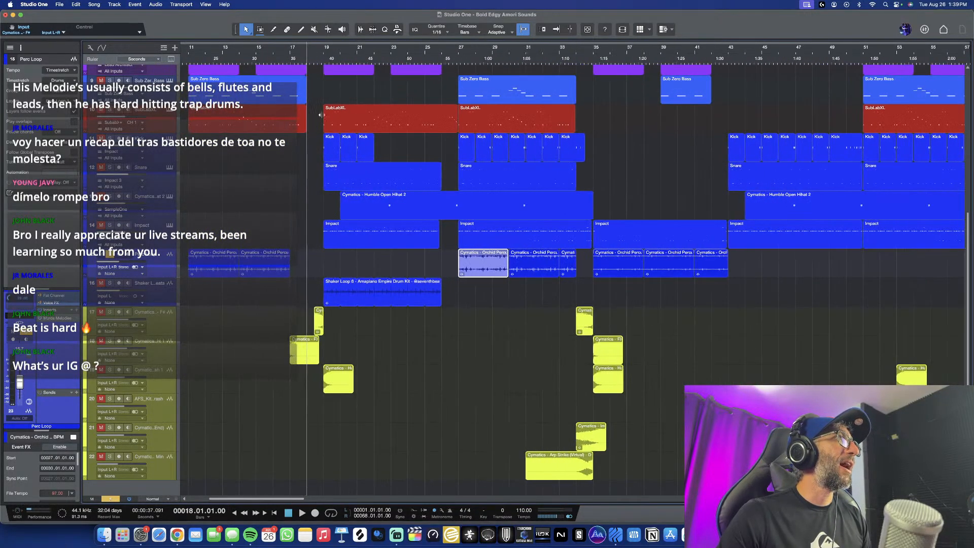
pyautogui.click(322, 52)
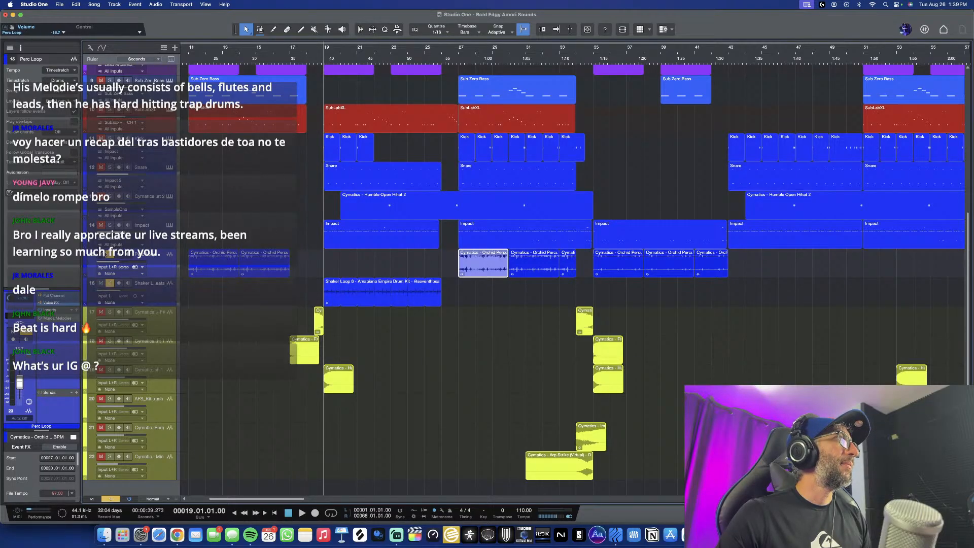
pyautogui.press('space')
pyautogui.scroll(1, 411, 358)
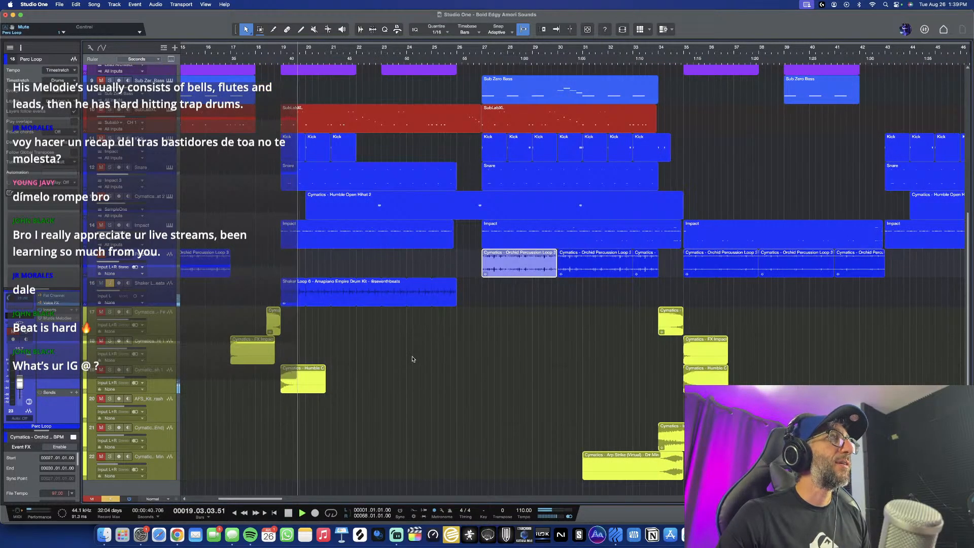
pyautogui.scroll(-1, 412, 359)
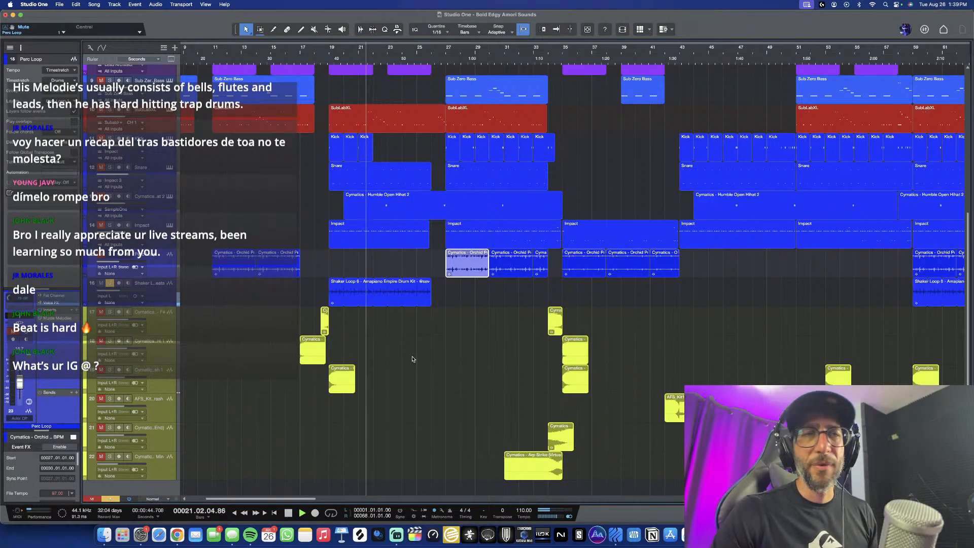
pyautogui.scroll(-2, 413, 359)
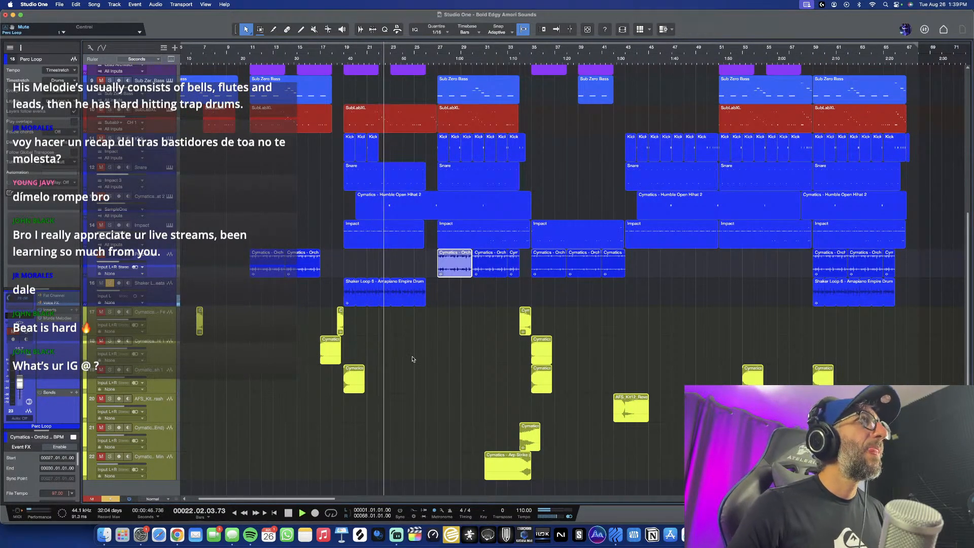
# Stop the shaker playback, solo the six effects tracks 17 to 22 in its place, and play them from bar 17.
pyautogui.press('space')
pyautogui.scroll(2, 335, 148)
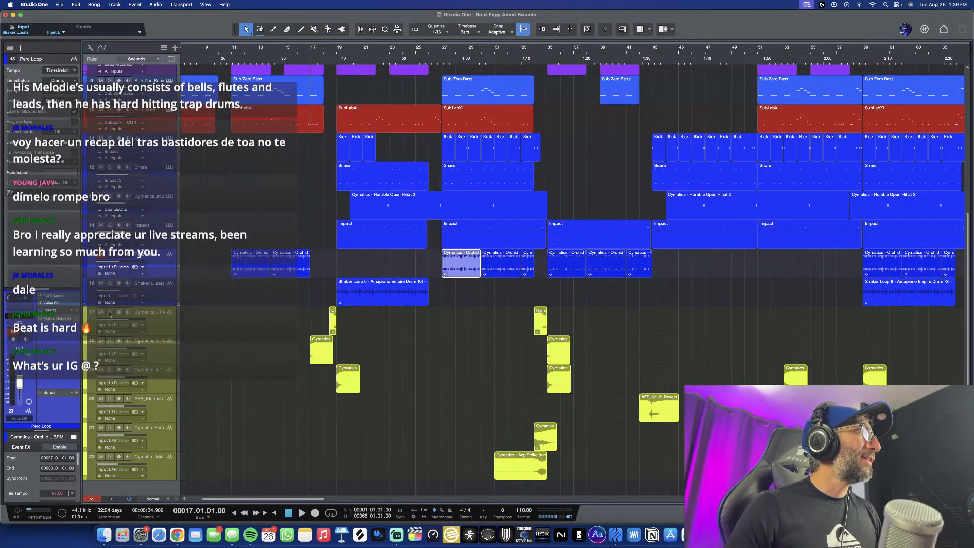
pyautogui.press('space')
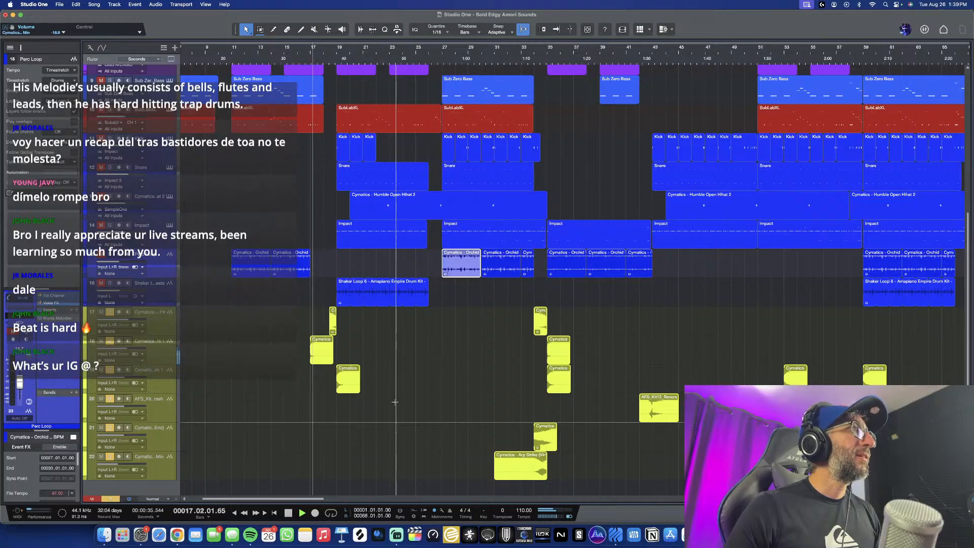
pyautogui.scroll(2, 395, 404)
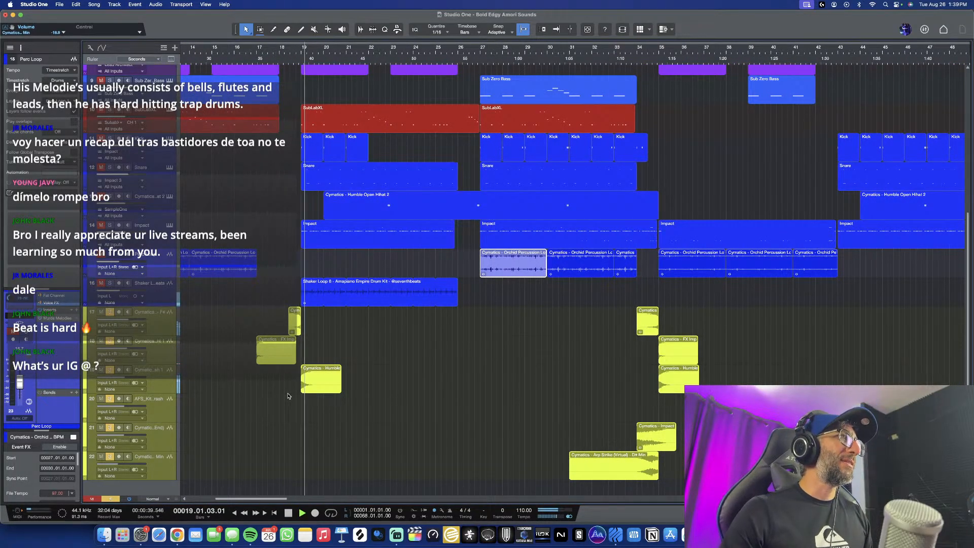
pyautogui.scroll(-3, 405, 437)
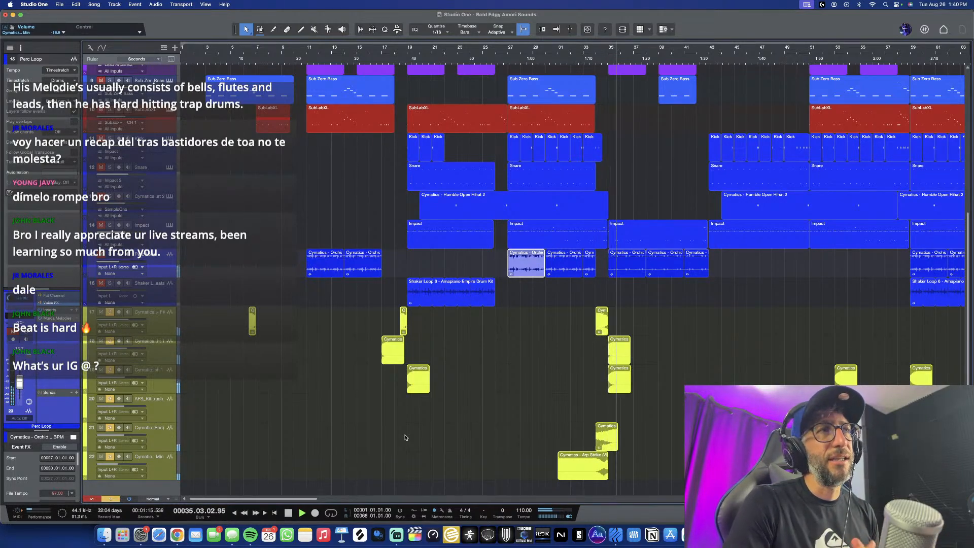
# Play the soloed transition effects leading into bar 35, starting from bar 31, and stop playback.
pyautogui.click(566, 53)
pyautogui.scroll(5, 630, 401)
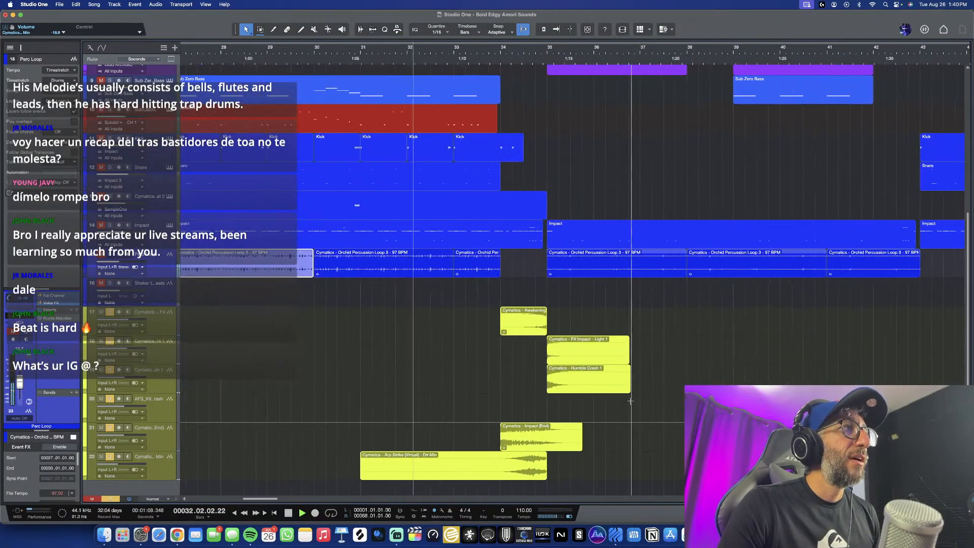
pyautogui.scroll(2, 631, 401)
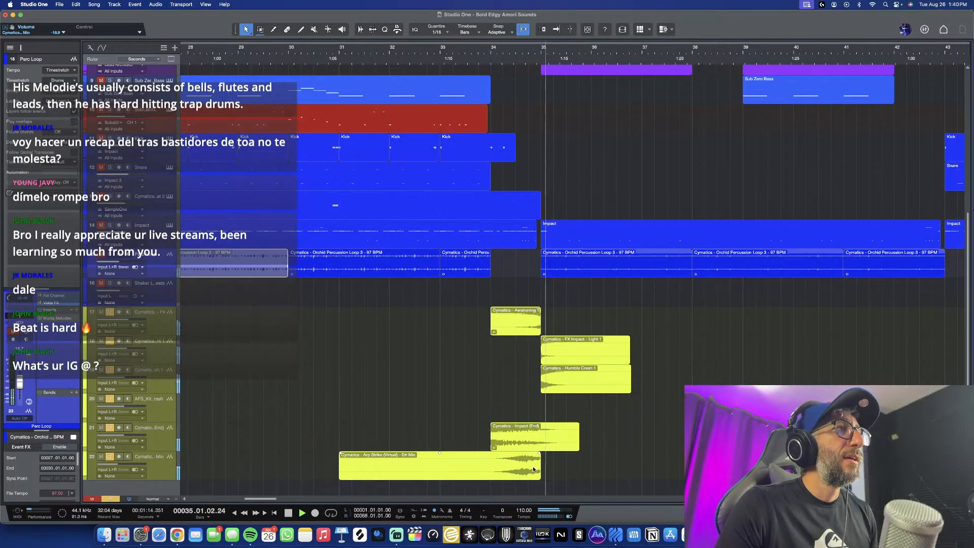
pyautogui.press('space')
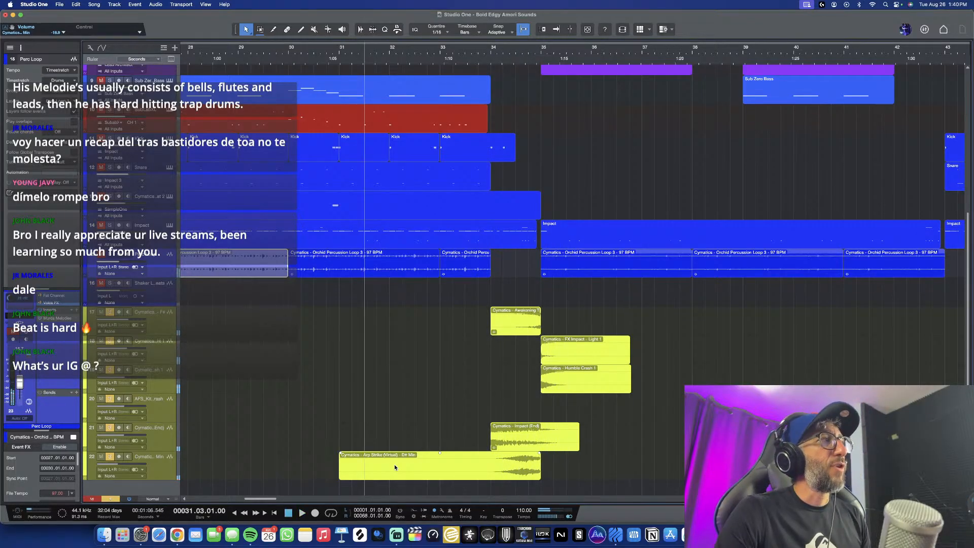
# Toggle the solo of the Arp Strike track and replay the transition effects from bar 31 through bar 35.
pyautogui.click(109, 456)
pyautogui.press('space')
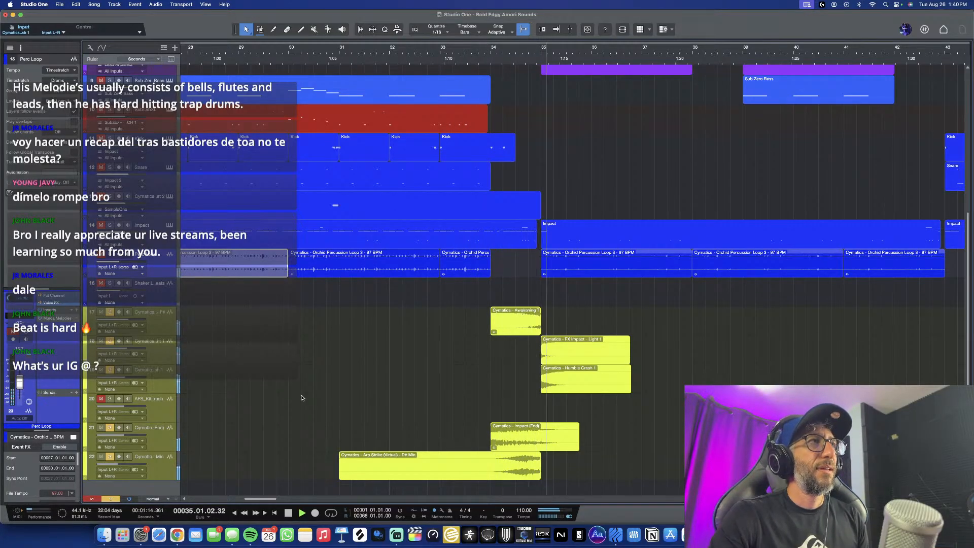
pyautogui.scroll(-10, 624, 343)
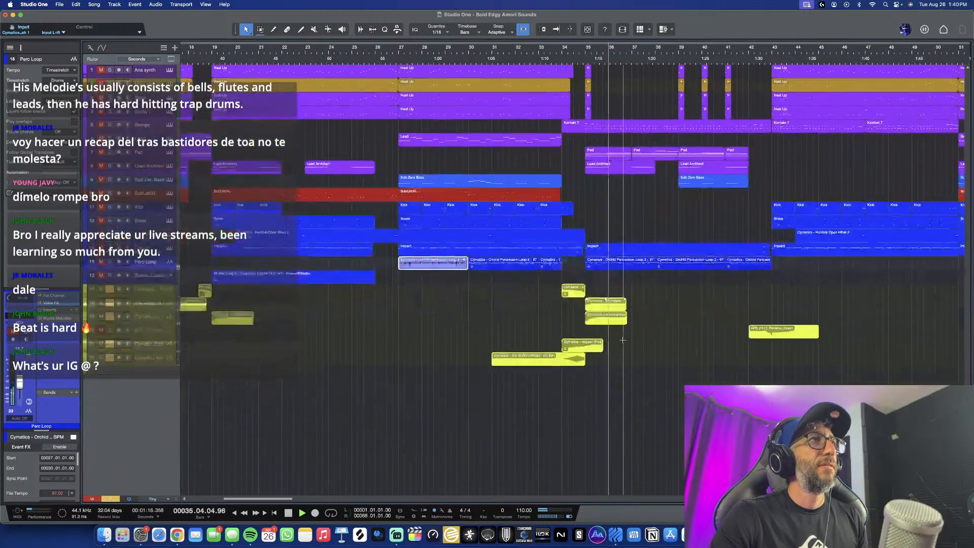
pyautogui.scroll(-3, 626, 330)
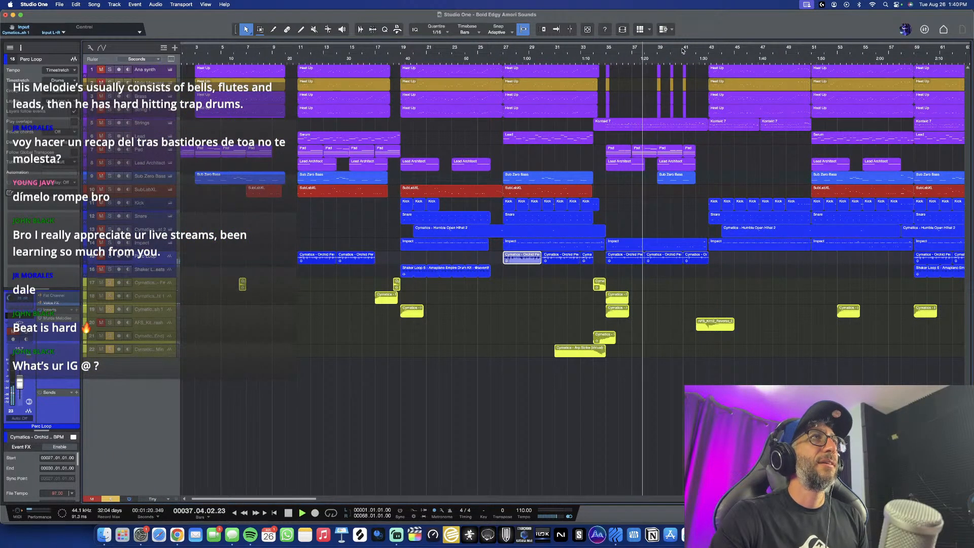
# Play the AFS reverse crash clip from bar 41 with its track soloed.
pyautogui.click(683, 63)
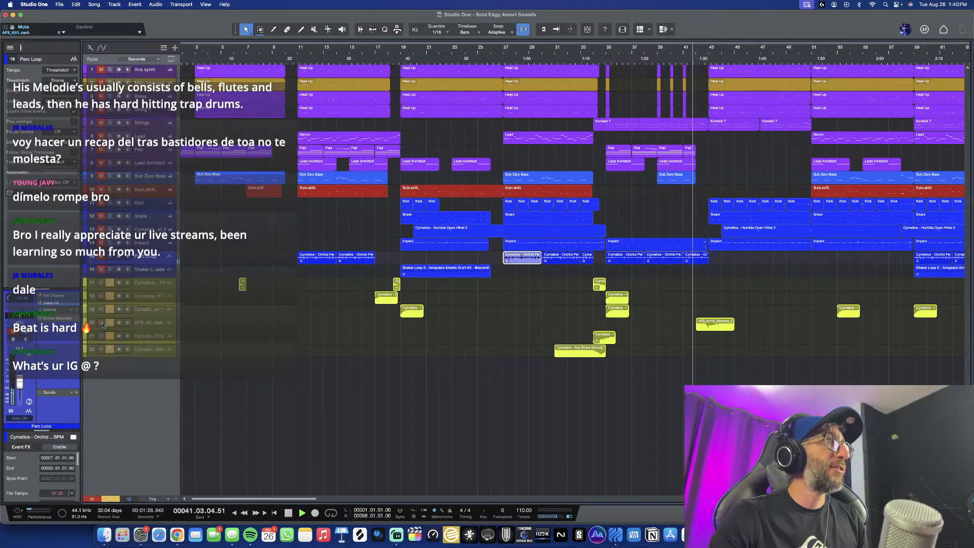
pyautogui.scroll(5, 728, 325)
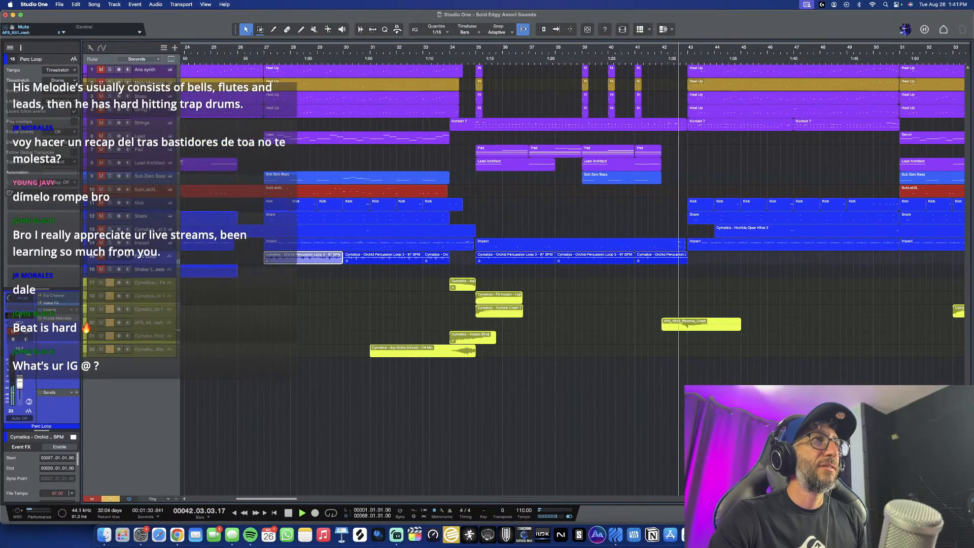
pyautogui.scroll(-4, 476, 350)
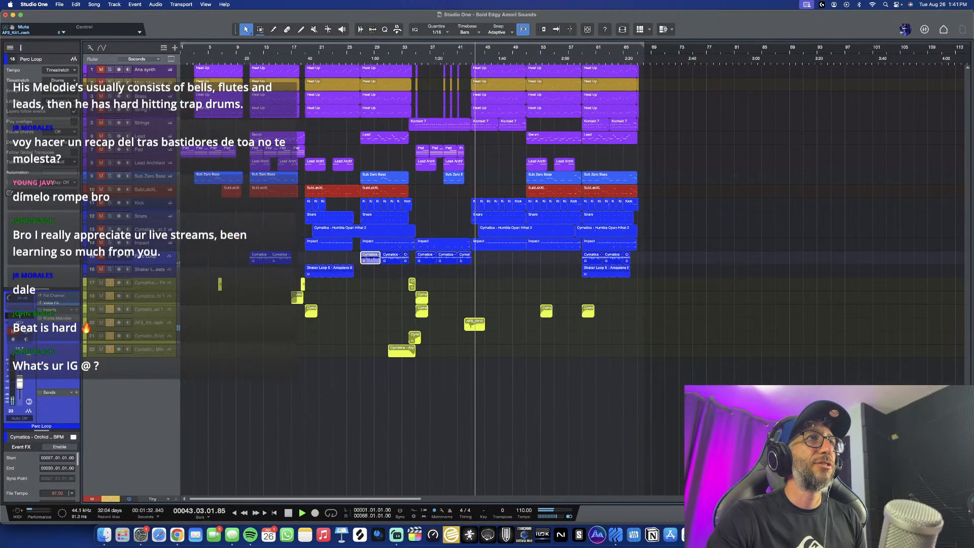
# Play the soloed effects tracks from bar 52 to audition the Humble Crash clip at bar 53.
pyautogui.scroll(-2, 533, 350)
pyautogui.scroll(1, 533, 350)
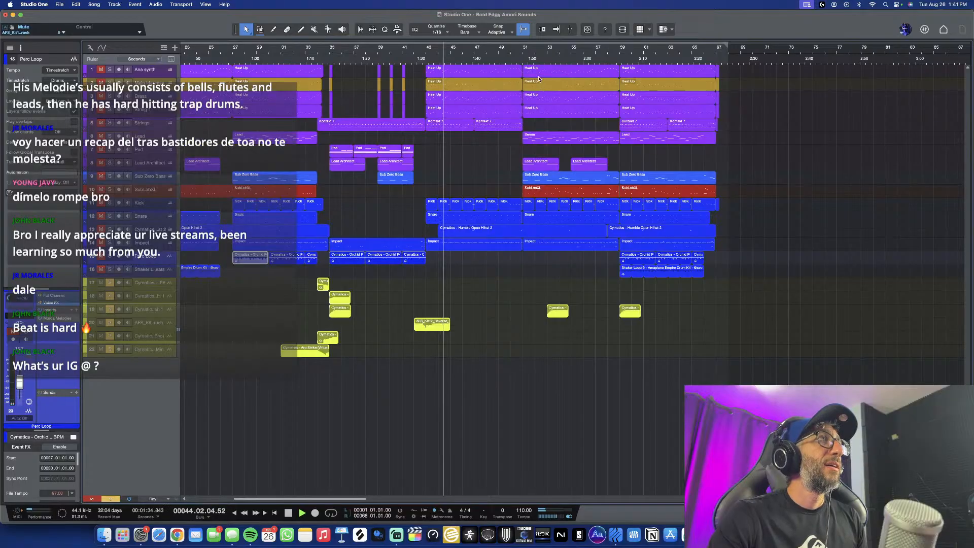
pyautogui.scroll(5, 569, 338)
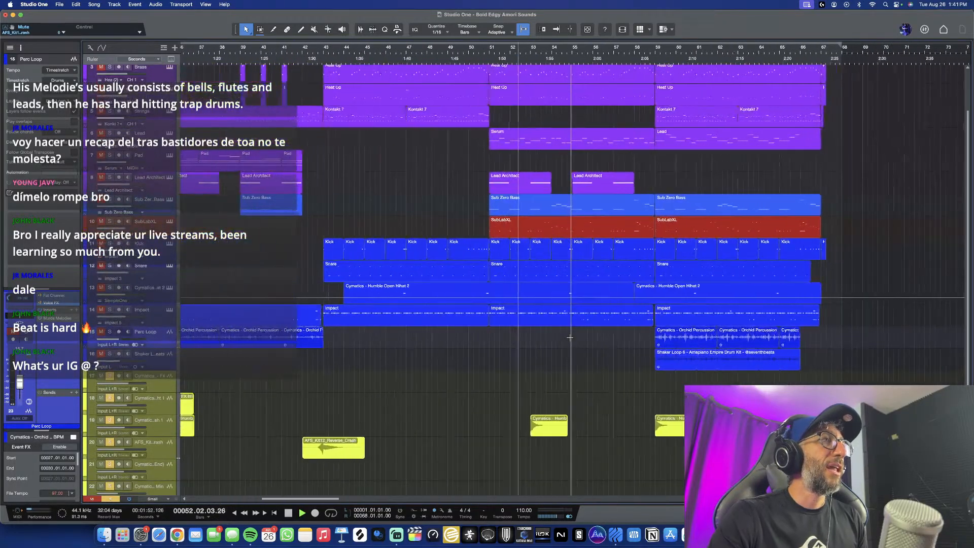
pyautogui.scroll(-1, 568, 406)
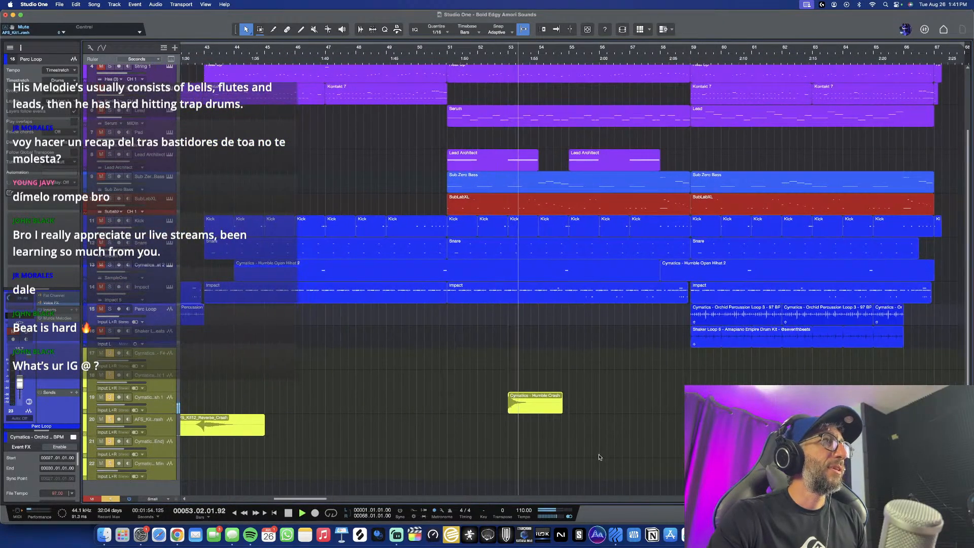
pyautogui.scroll(-1, 598, 455)
pyautogui.scroll(-1, 599, 455)
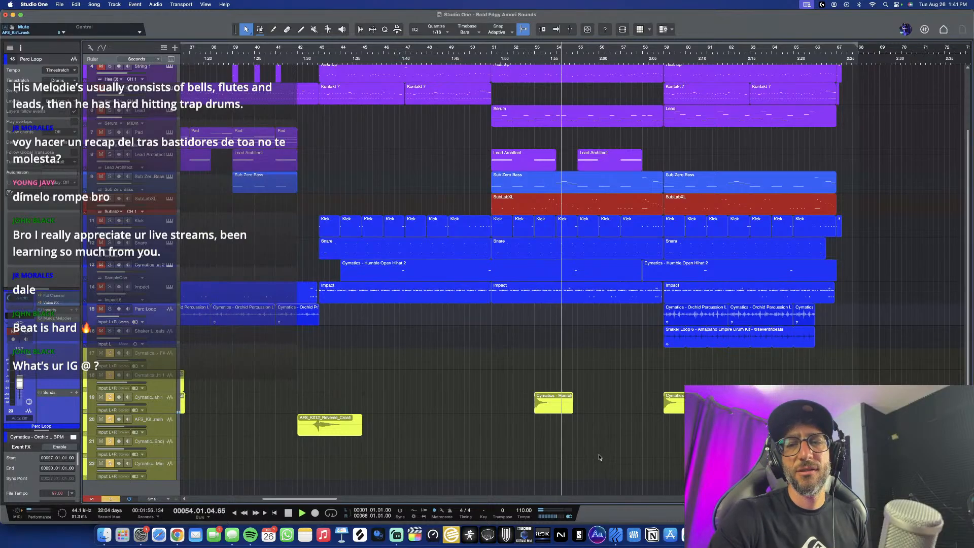
pyautogui.scroll(-6, 532, 461)
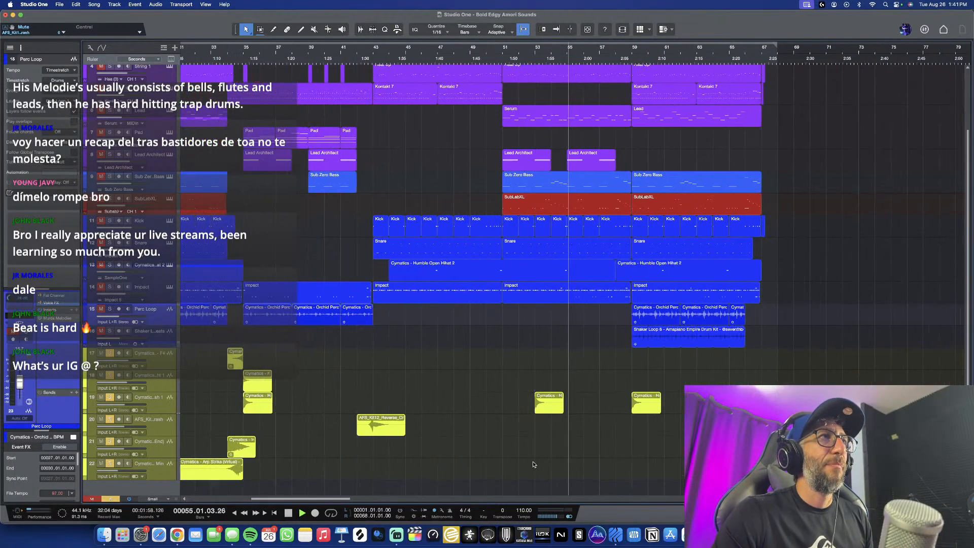
pyautogui.scroll(-2, 533, 462)
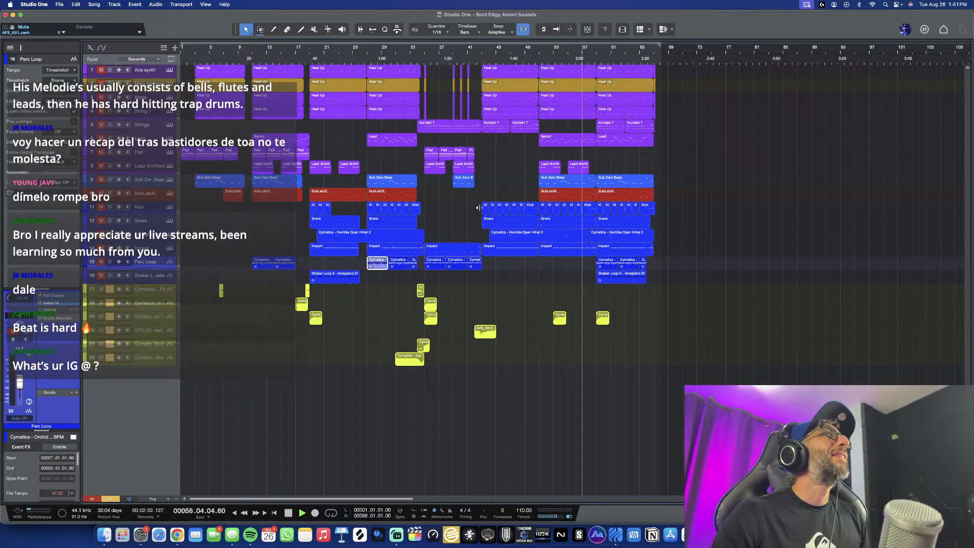
# Solo the Strings track, select its Kontakt 7 clip at bar 34, and replay the section from there.
pyautogui.scroll(7, 482, 205)
pyautogui.scroll(3, 482, 204)
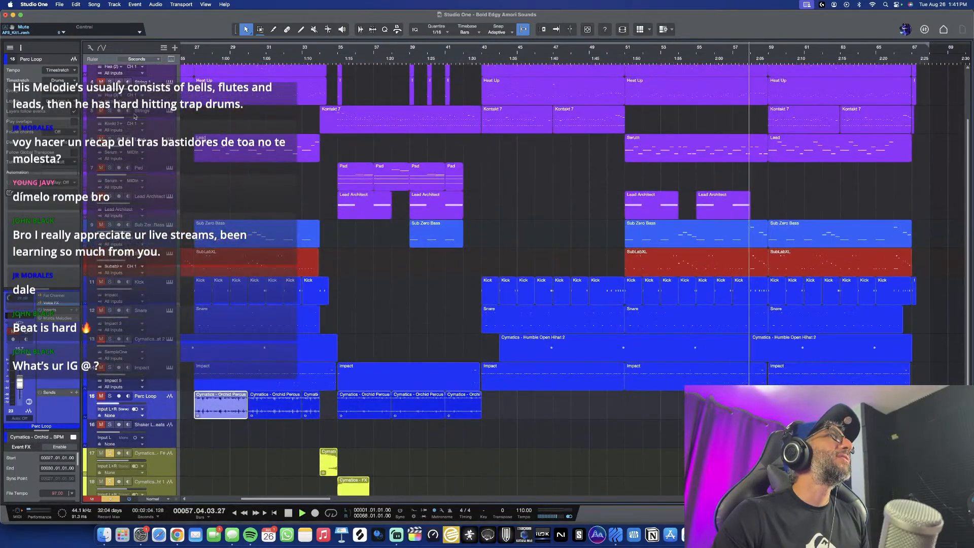
pyautogui.click(156, 121)
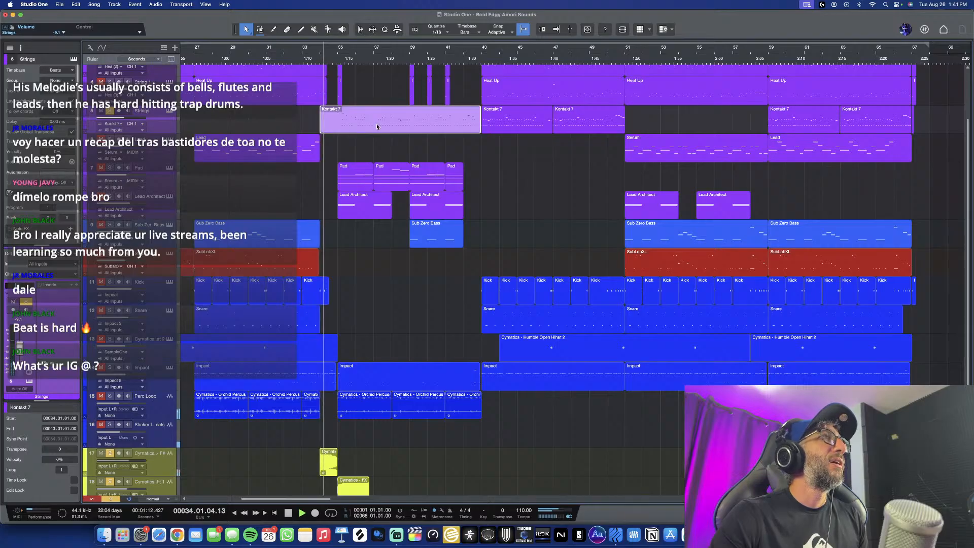
pyautogui.press('space')
pyautogui.press('space')
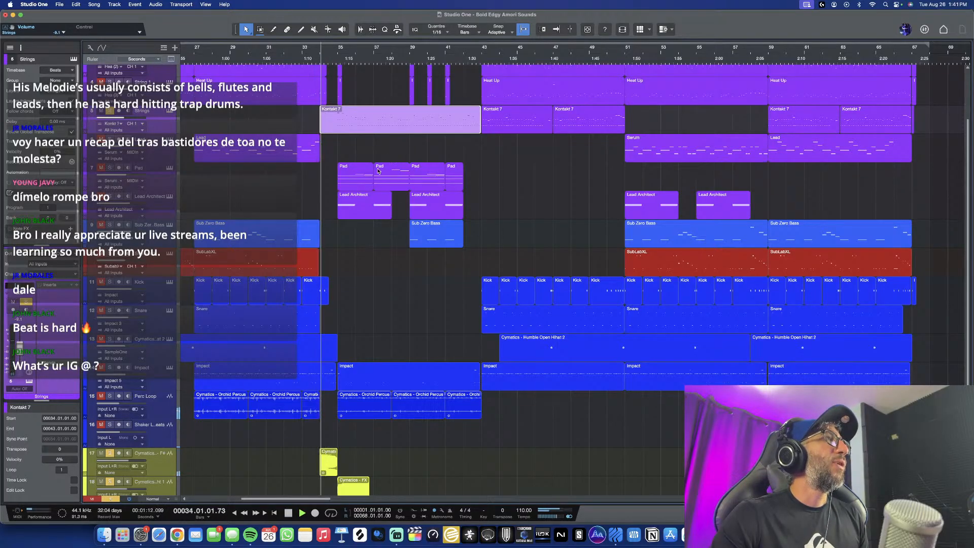
# Review the breakdown around bars 34 to 43 in the arrangement while it plays.
pyautogui.scroll(2, 395, 204)
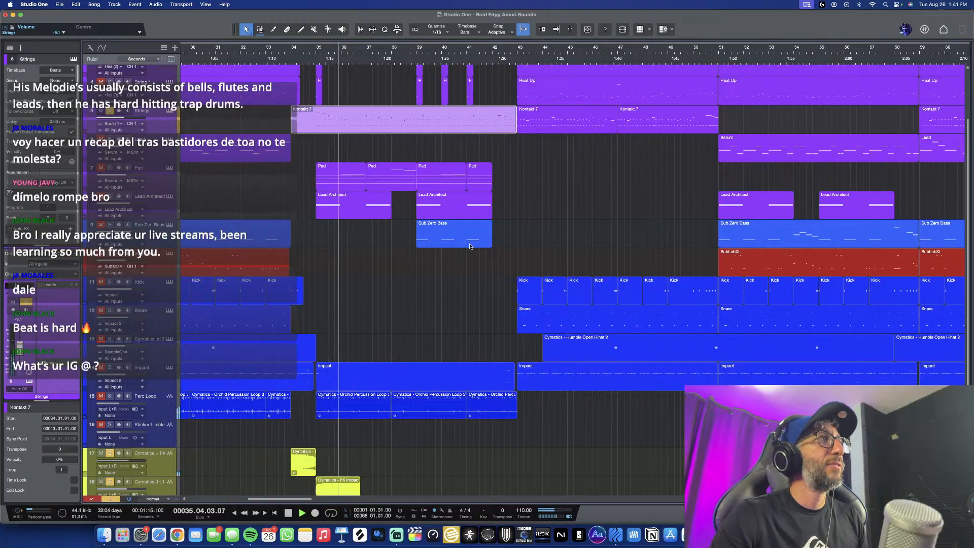
pyautogui.scroll(2, 268, 176)
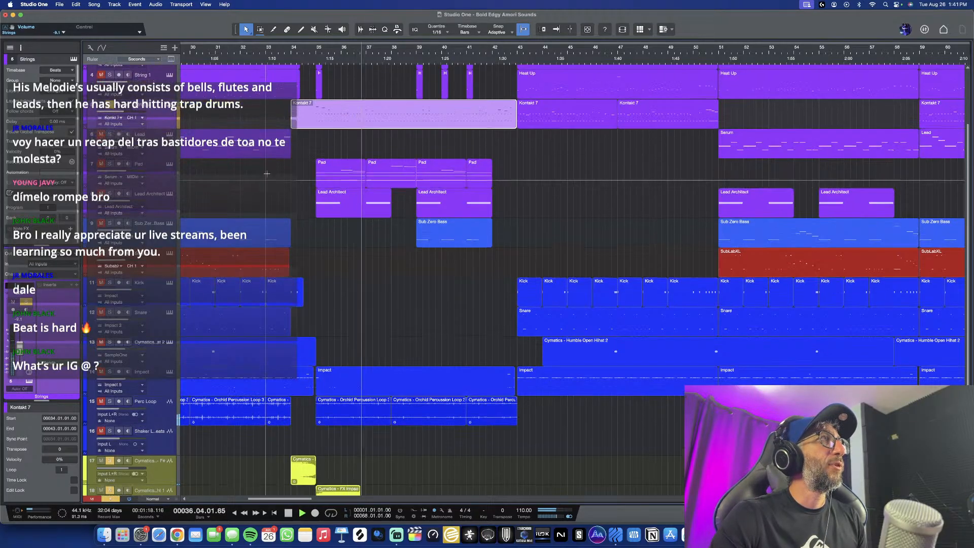
pyautogui.scroll(3, 284, 203)
pyautogui.scroll(-2, 319, 237)
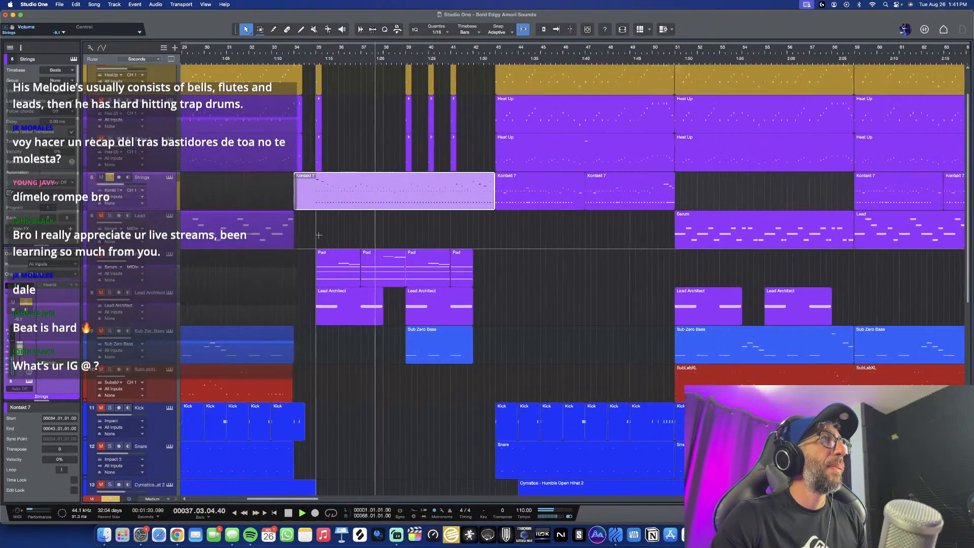
pyautogui.hscroll(-5, 304, 231)
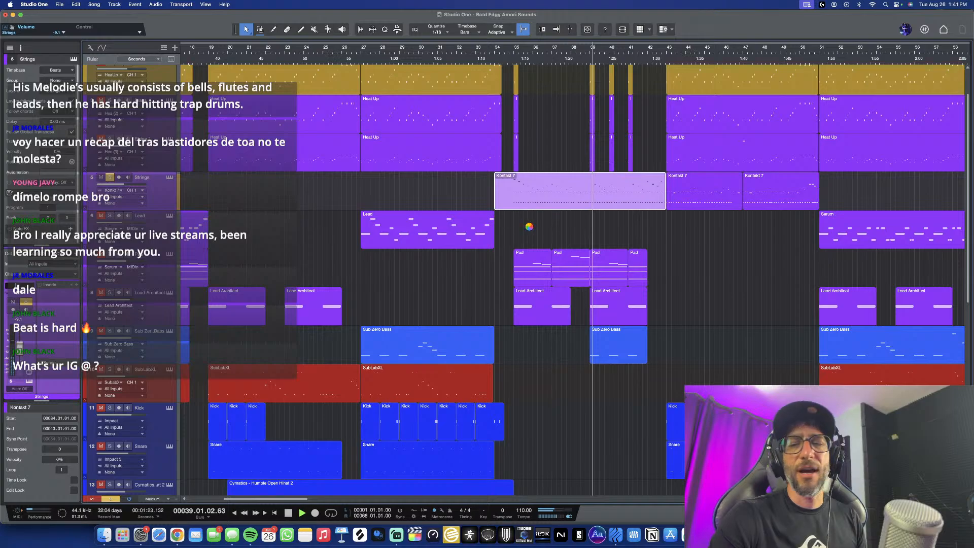
# Browse the Kontakt library list in the Strings track's instrument and close the instrument window.
pyautogui.scroll(-10, 548, 300)
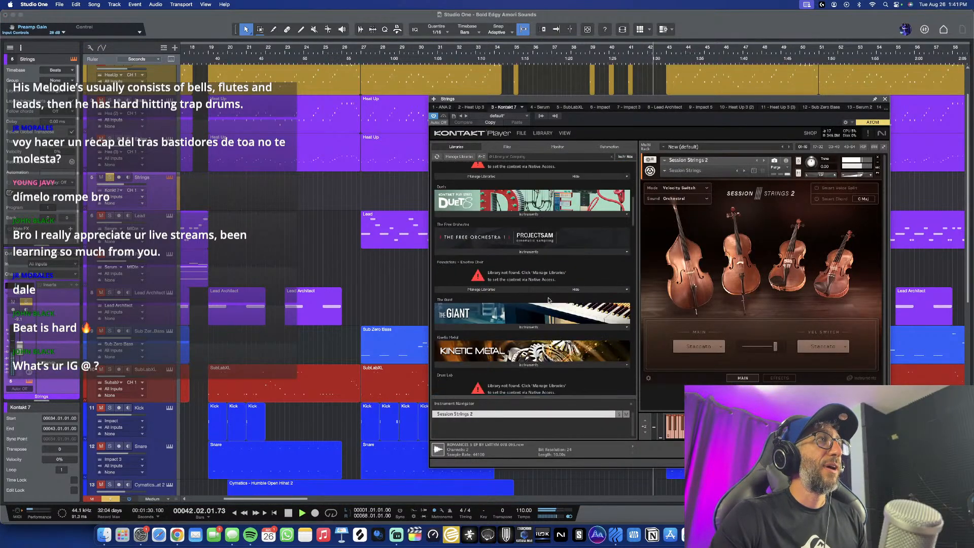
pyautogui.scroll(5, 522, 297)
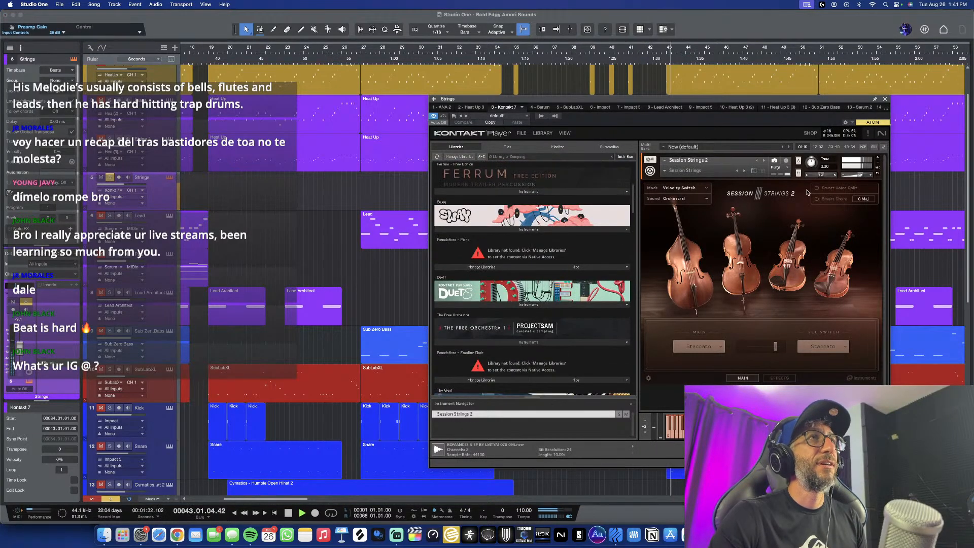
pyautogui.click(884, 100)
# Listen to the section after the breakdown with the wider arrangement in view and stop playback.
pyautogui.press('w')
pyautogui.press('w')
pyautogui.press('w')
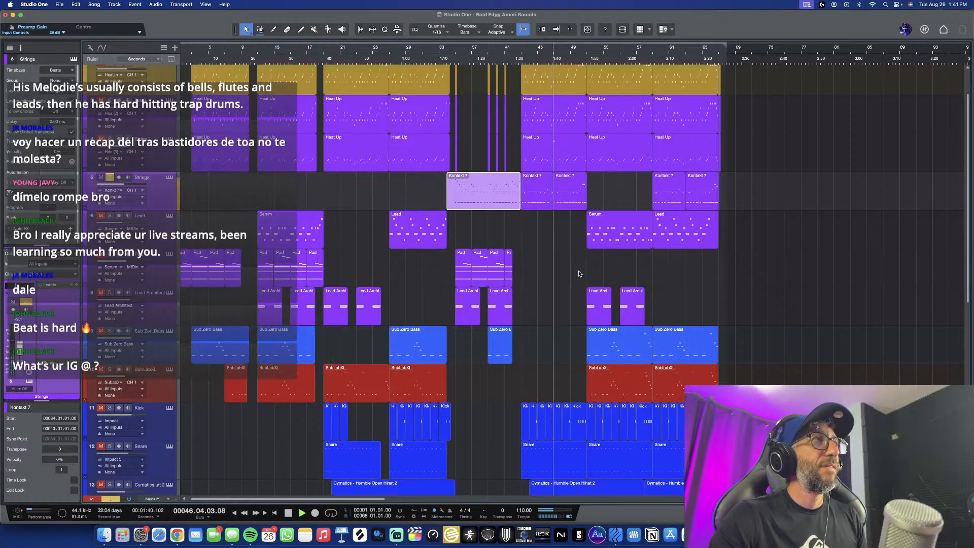
pyautogui.press('e')
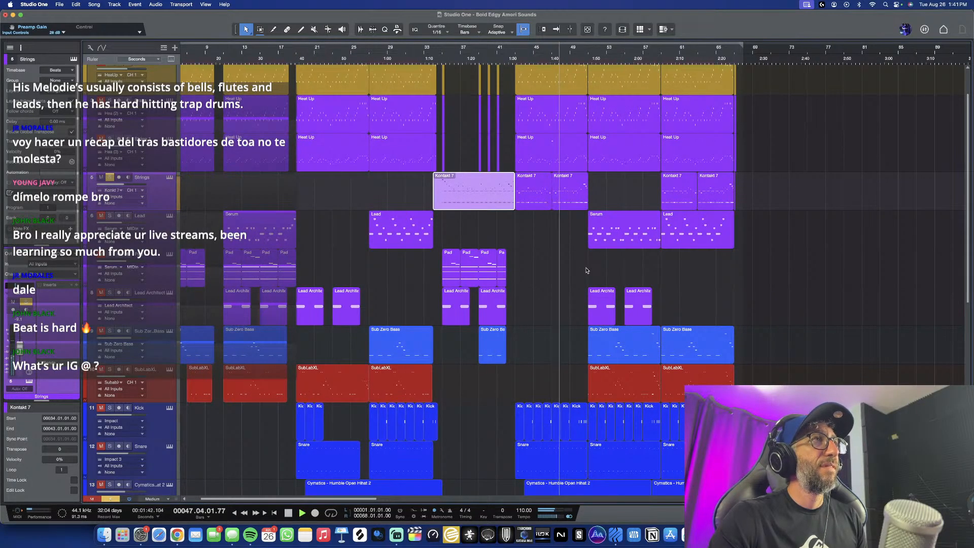
pyautogui.press('e')
pyautogui.press('w')
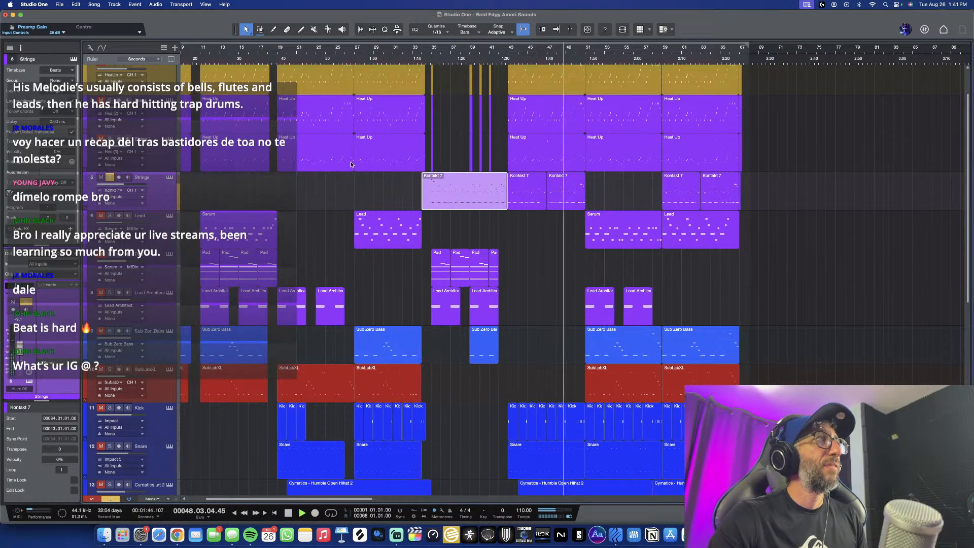
pyautogui.press('space')
# Replay the start of the breakdown from bar 33 with all tracks in view.
pyautogui.scroll(2, 128, 161)
pyautogui.scroll(-4, 122, 154)
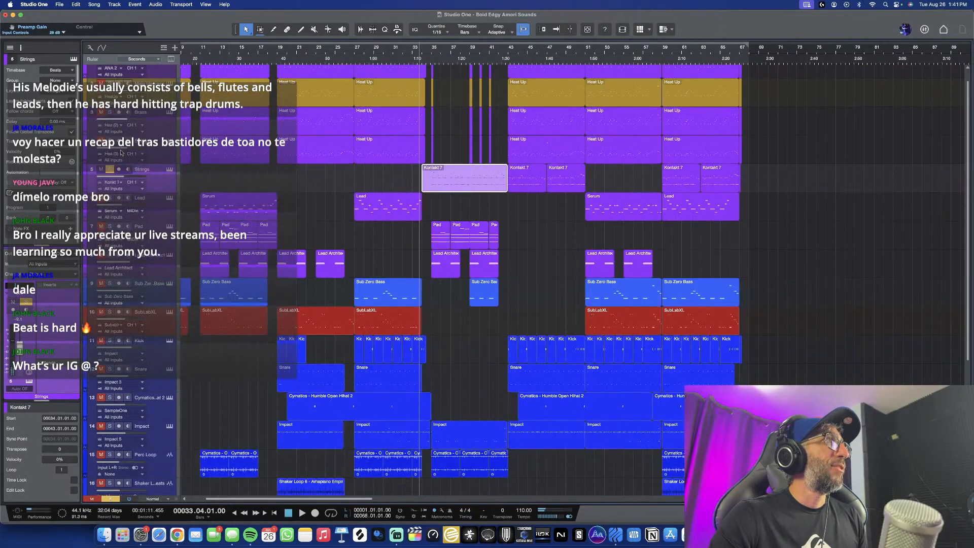
pyautogui.scroll(-2, 121, 152)
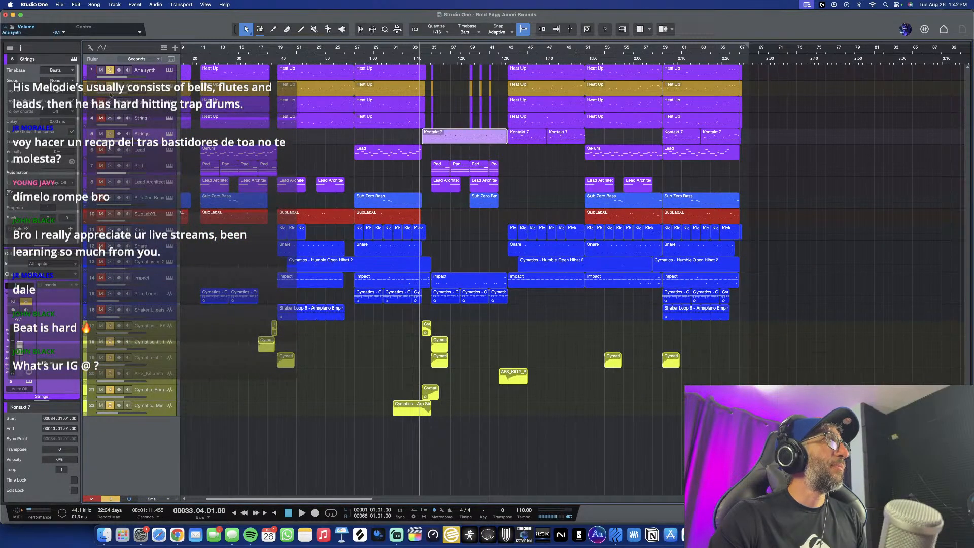
pyautogui.press('space')
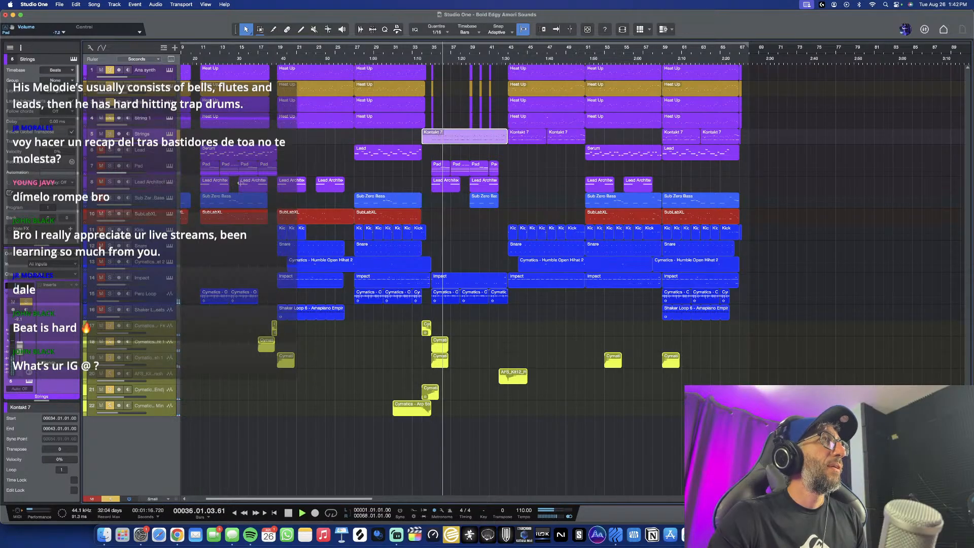
pyautogui.press('space')
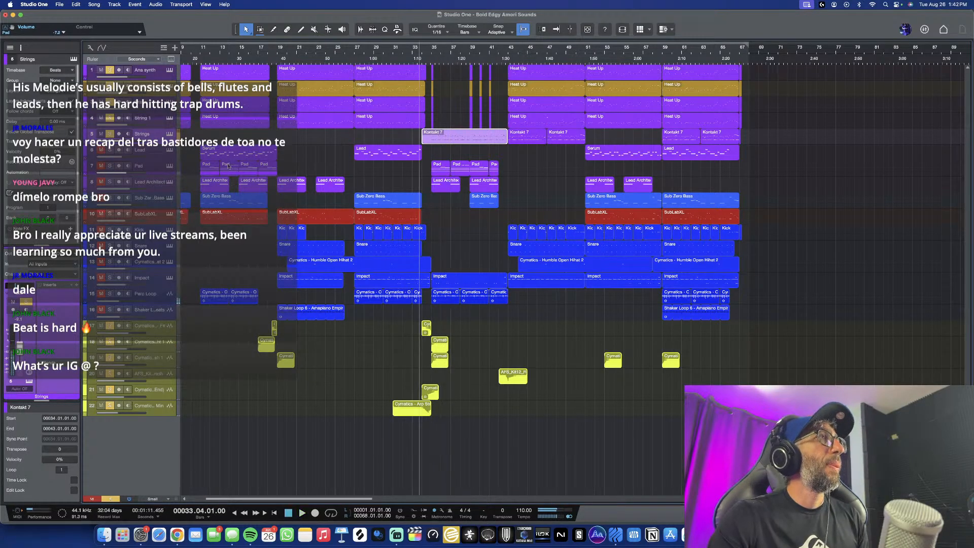
# Return the playhead to the start of the song and clear all track solos.
pyautogui.hscroll(-5, 454, 157)
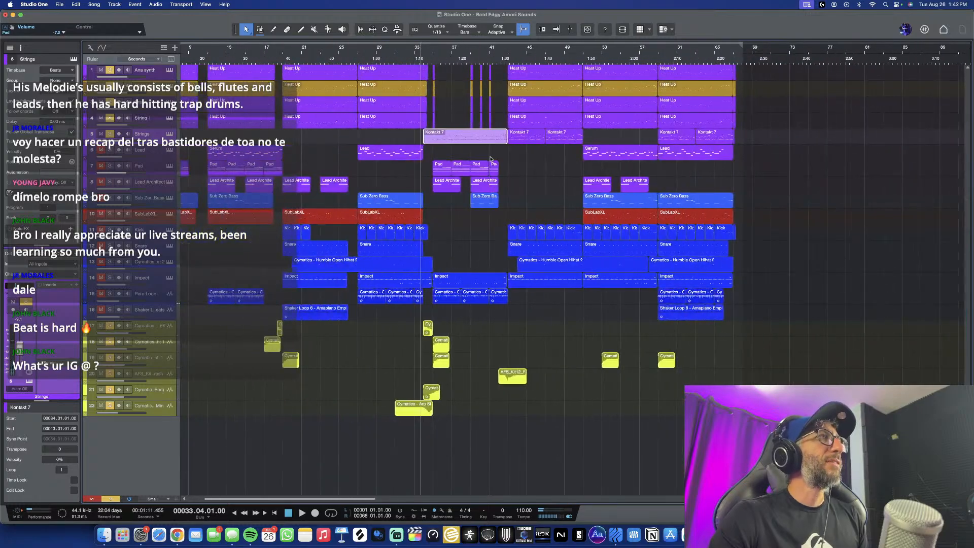
pyautogui.press('Home')
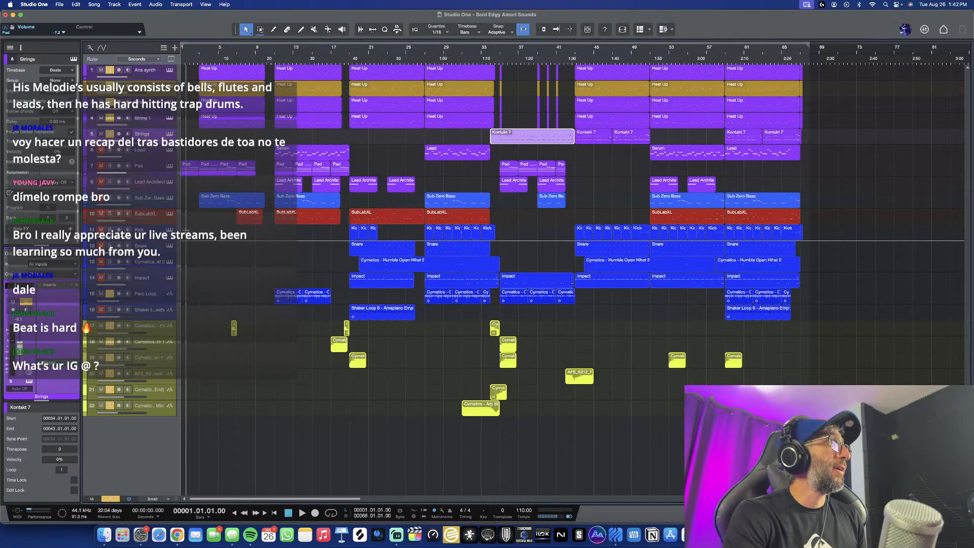
pyautogui.hotkey('shift', 's')
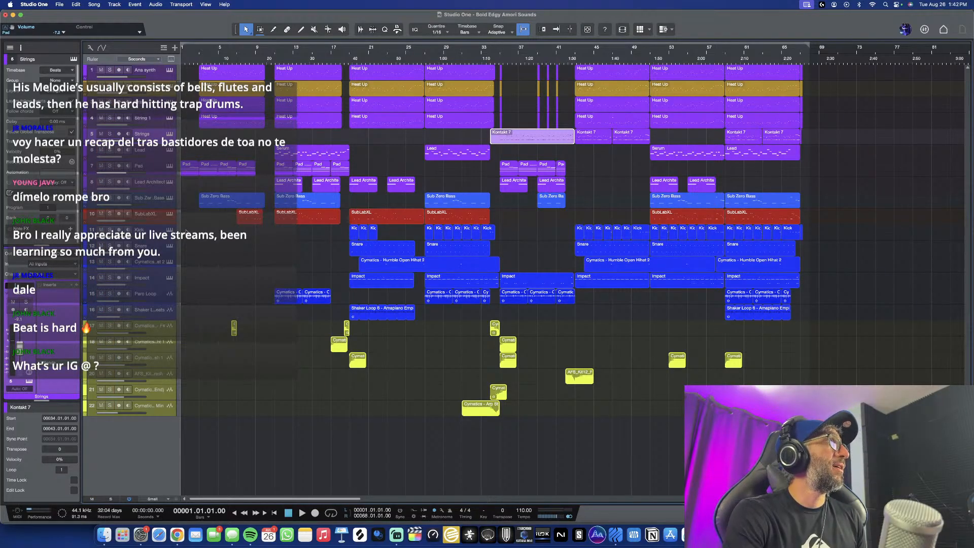
# Play the full arrangement from bar 1 to its end at bar 67.
pyautogui.press('e')
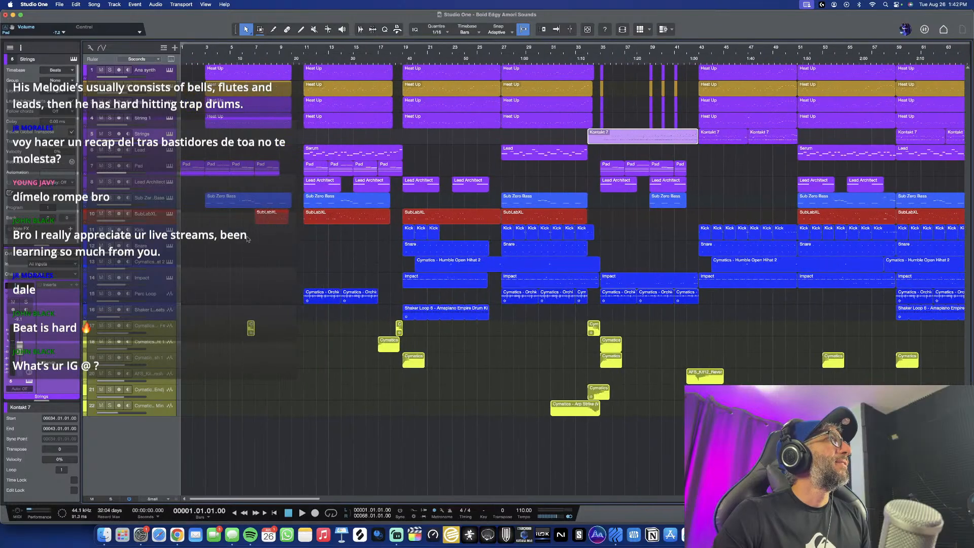
pyautogui.press('space')
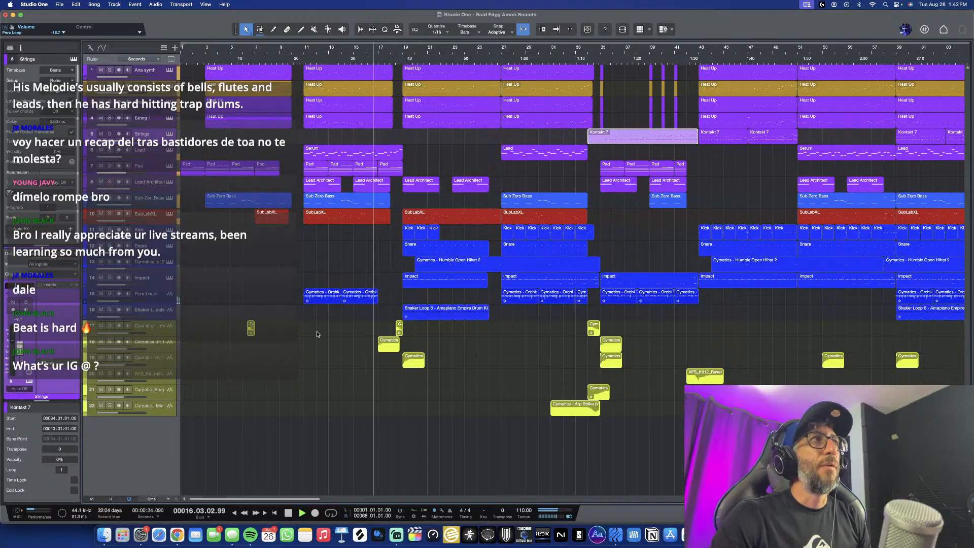
pyautogui.scroll(2, 448, 331)
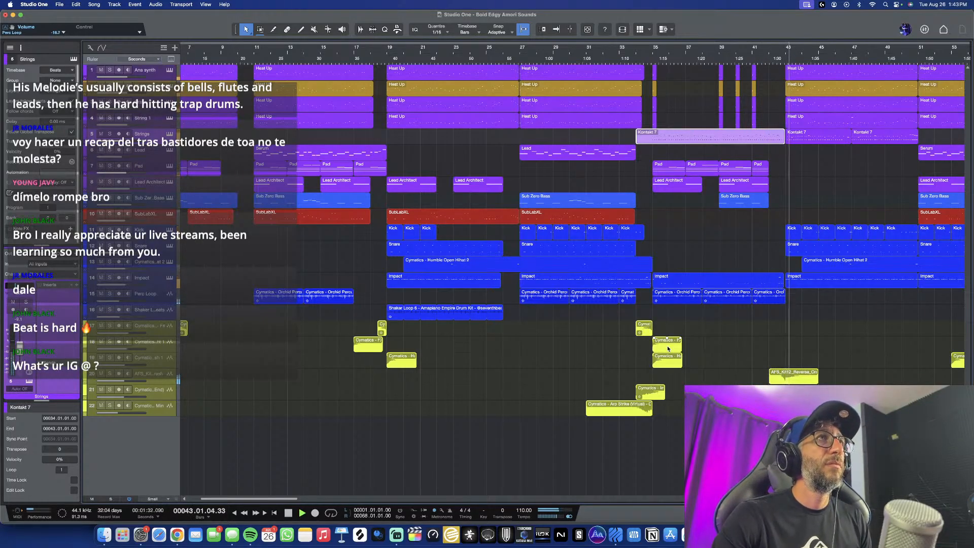
pyautogui.press('w')
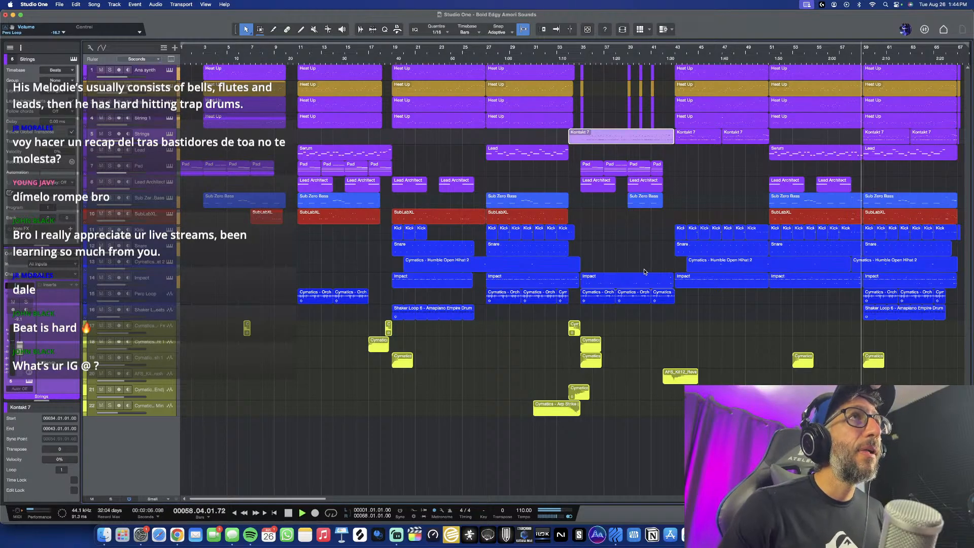
pyautogui.hscroll(5, 832, 242)
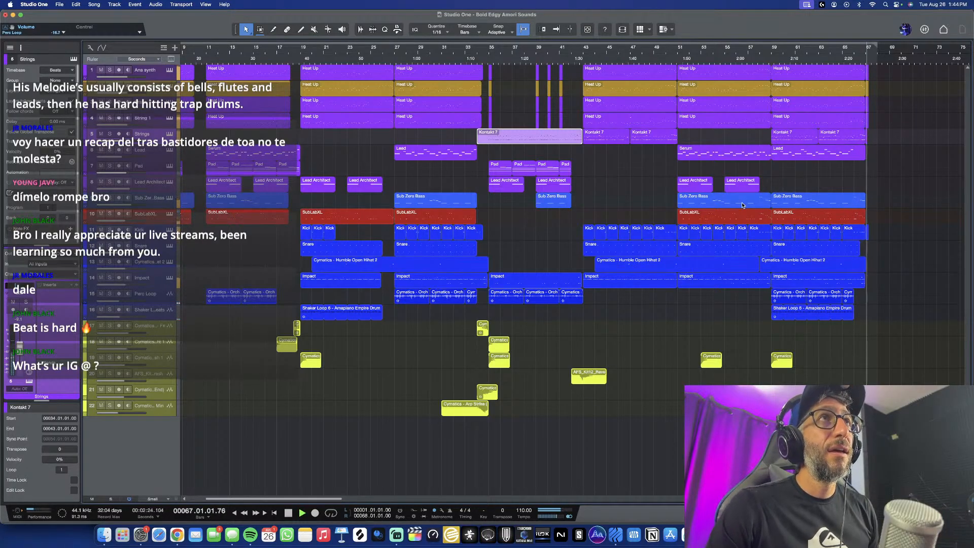
# Copy the four Pad clips of the breakdown to bar 59 and play the final section.
pyautogui.moveTo(595, 173); pyautogui.dragTo(781, 177)
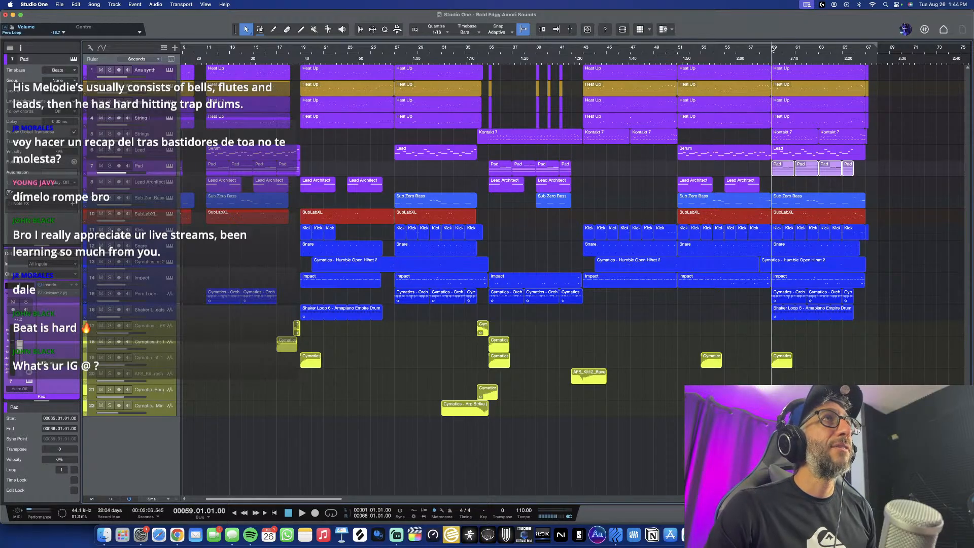
pyautogui.press('space')
pyautogui.scroll(5, 849, 211)
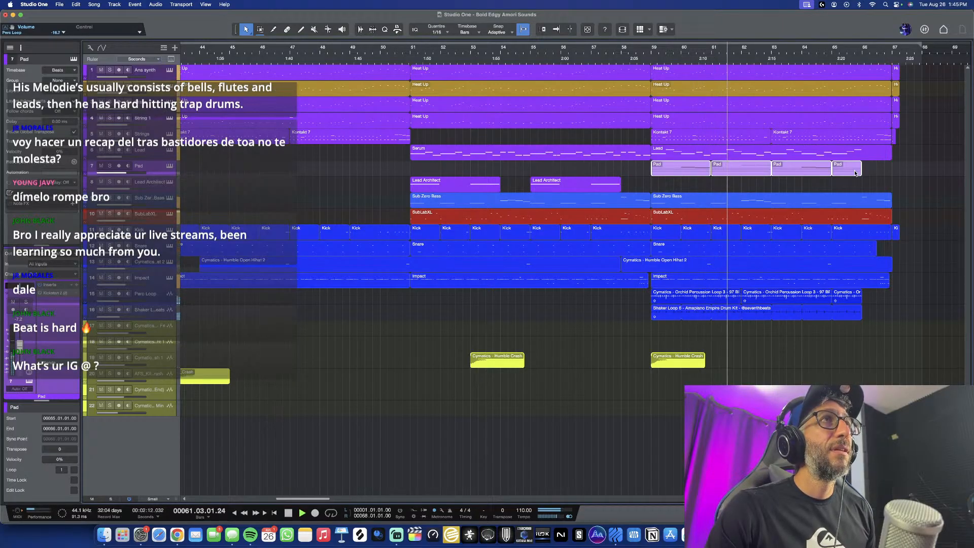
# Replace the shortened last Pad clip of the final section with a duplicate of the full-length clip before it.
pyautogui.press('Delete')
pyautogui.click(812, 173)
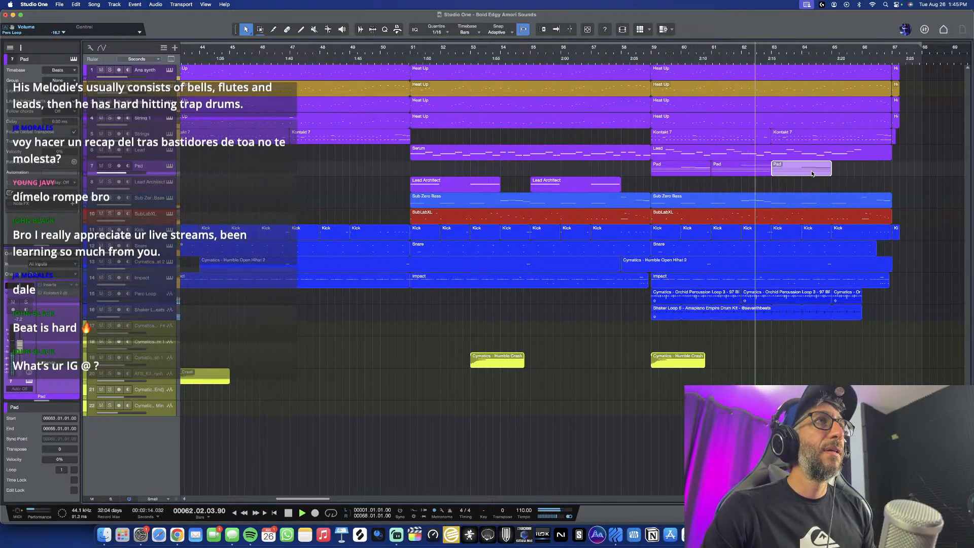
pyautogui.press('d')
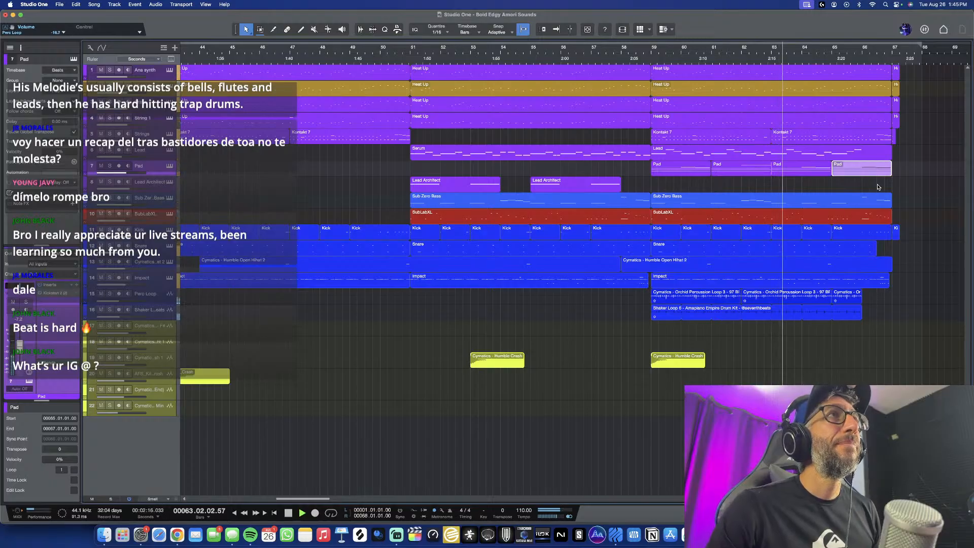
# Listen to the final section through to its end, stop playback and save the song.
pyautogui.scroll(-1, 844, 202)
pyautogui.scroll(-2, 843, 202)
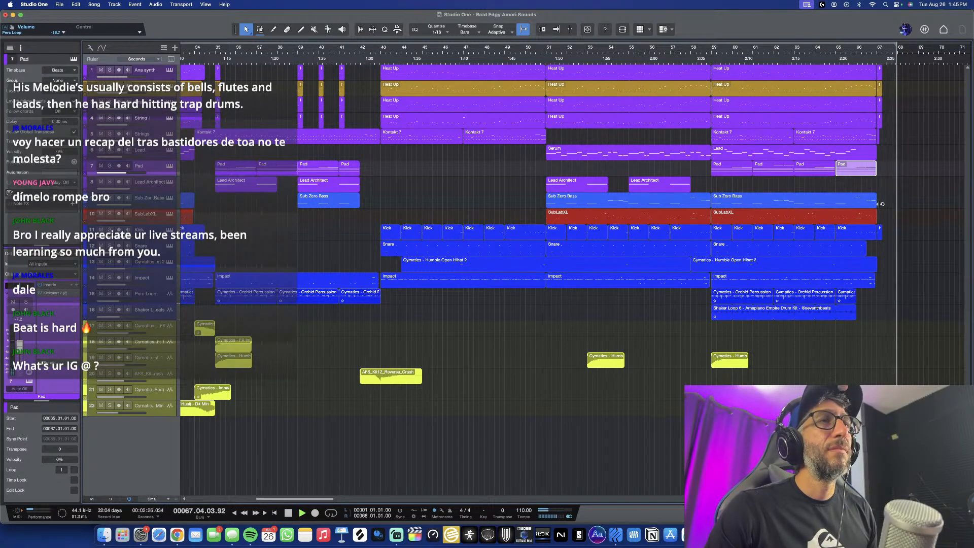
pyautogui.press('space')
pyautogui.scroll(-6, 777, 251)
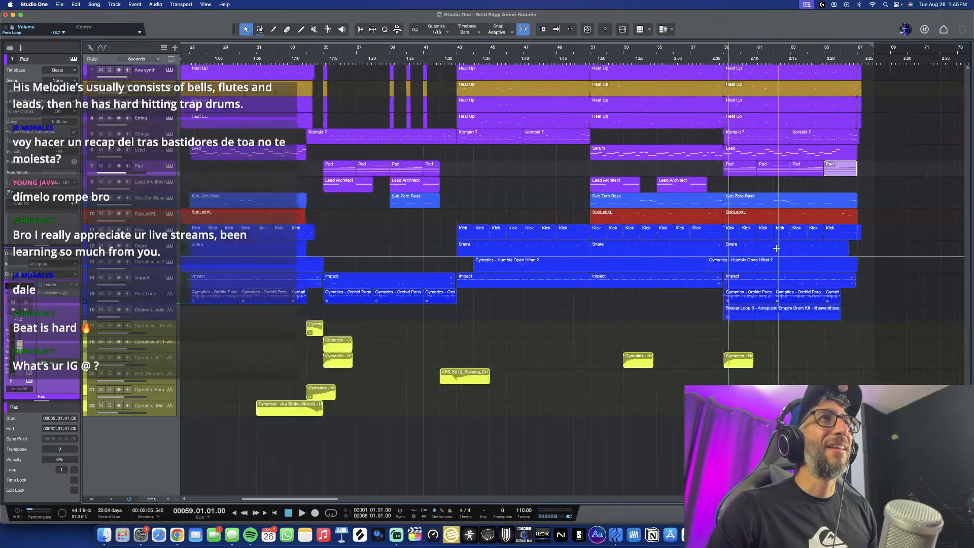
pyautogui.scroll(4, 416, 278)
pyautogui.hscroll(-4, 413, 284)
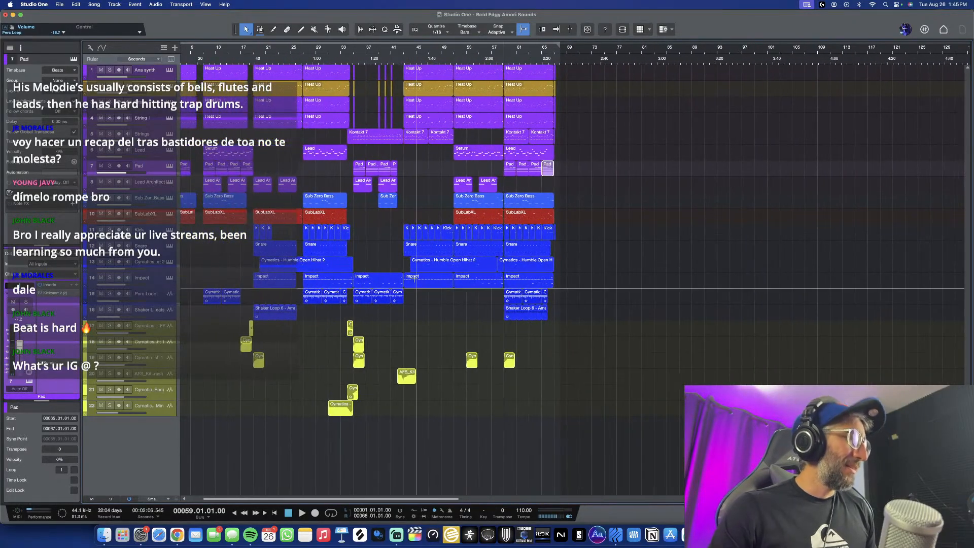
pyautogui.press('super+s')
pyautogui.scroll(2, 409, 308)
pyautogui.hscroll(-4, 409, 308)
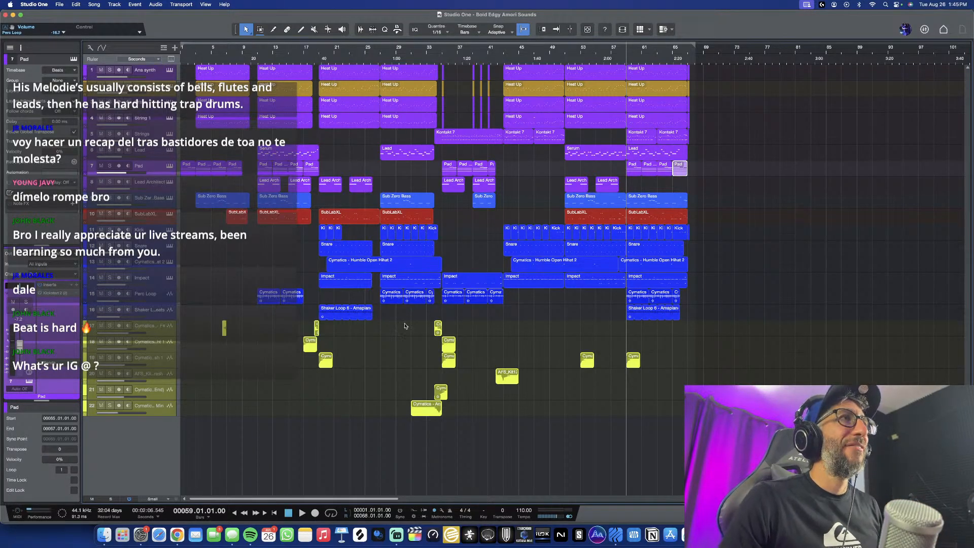
pyautogui.press('w')
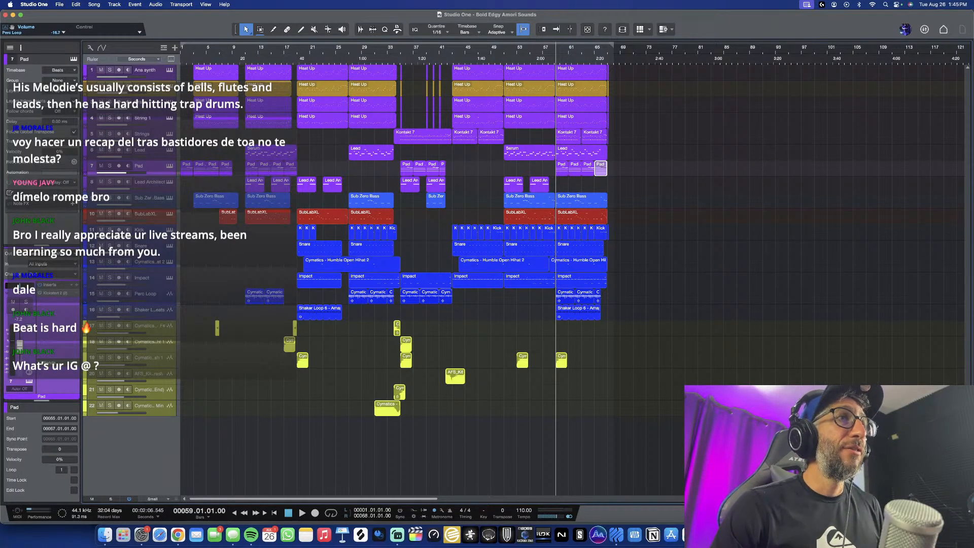
# Switch to the Instagram live video in Chrome to check its comments, and minimize the browser window.
pyautogui.click(852, 534)
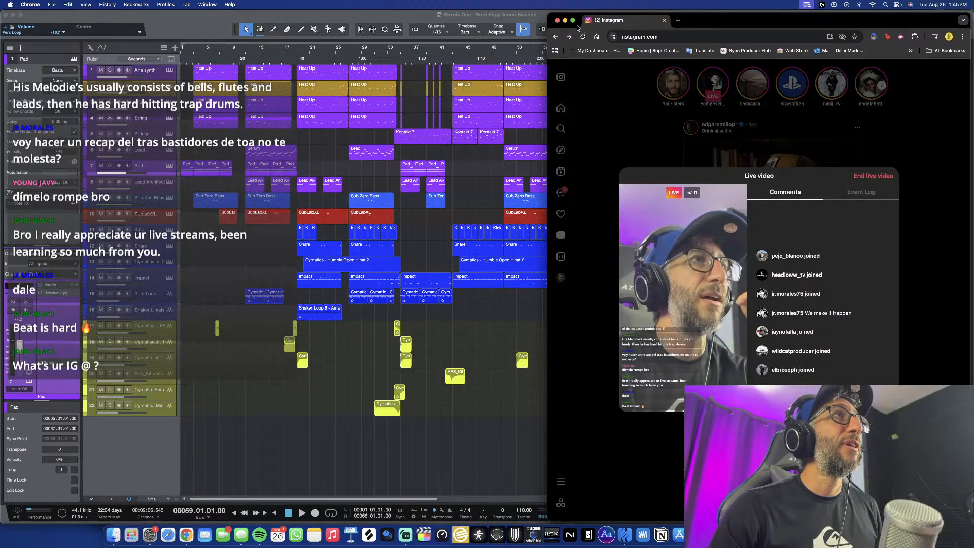
pyautogui.click(565, 21)
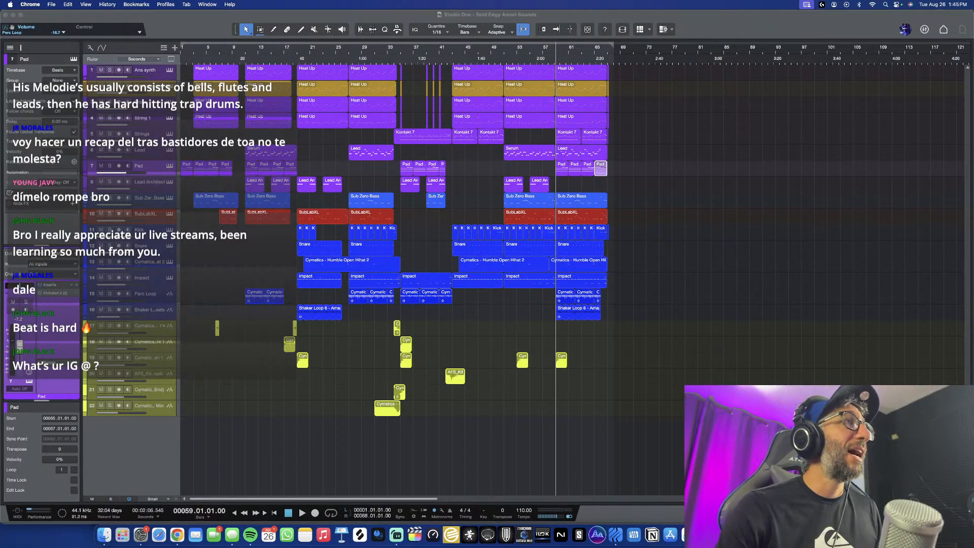
pyautogui.scroll(-2, 627, 420)
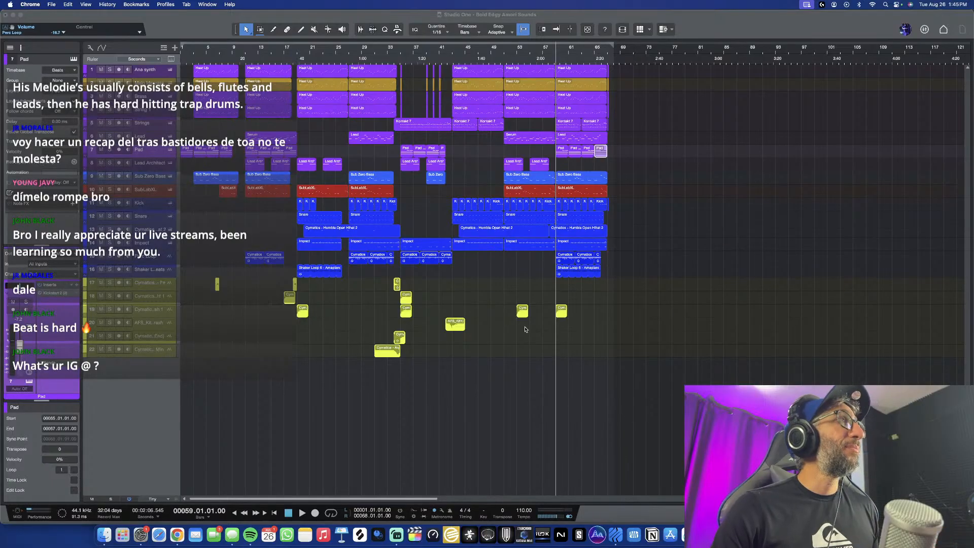
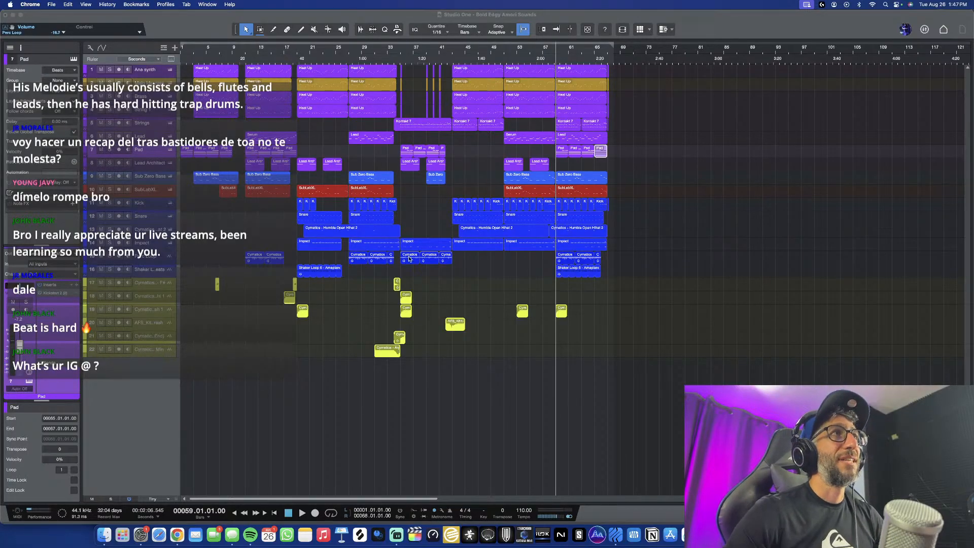
pyautogui.scroll(1, 531, 282)
pyautogui.scroll(5, 531, 283)
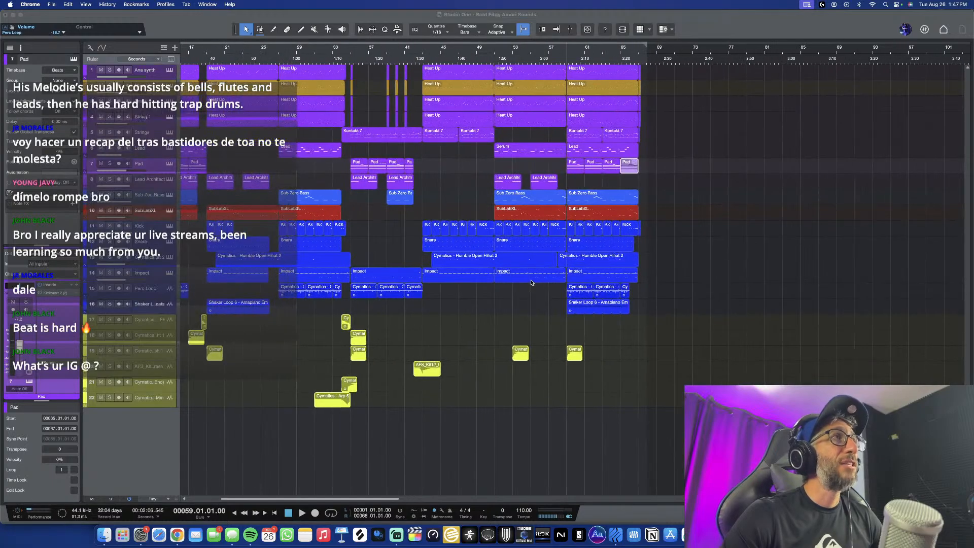
# Look over the whole arrangement across all tracks, from the intro Pad clips to the final section.
pyautogui.scroll(-1, 531, 283)
pyautogui.scroll(4, 531, 282)
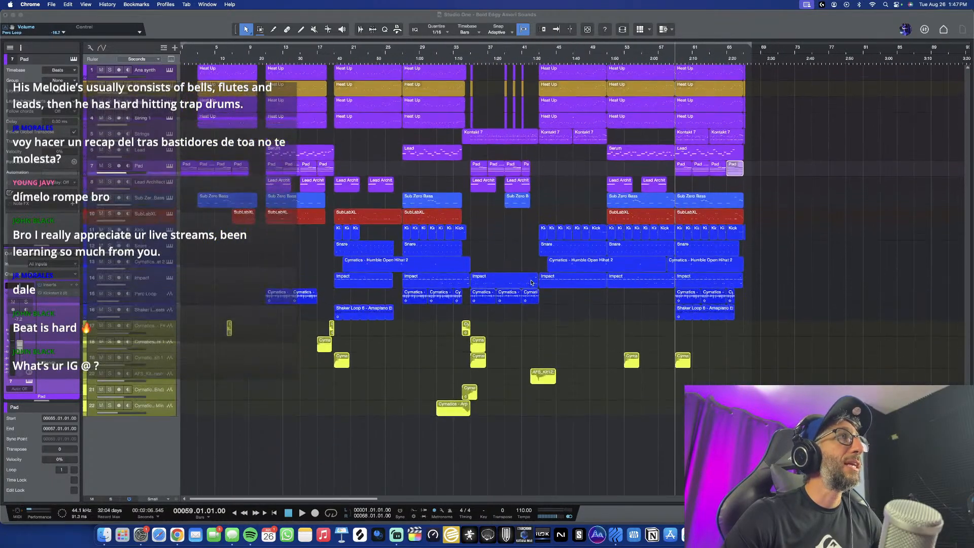
pyautogui.scroll(1, 526, 283)
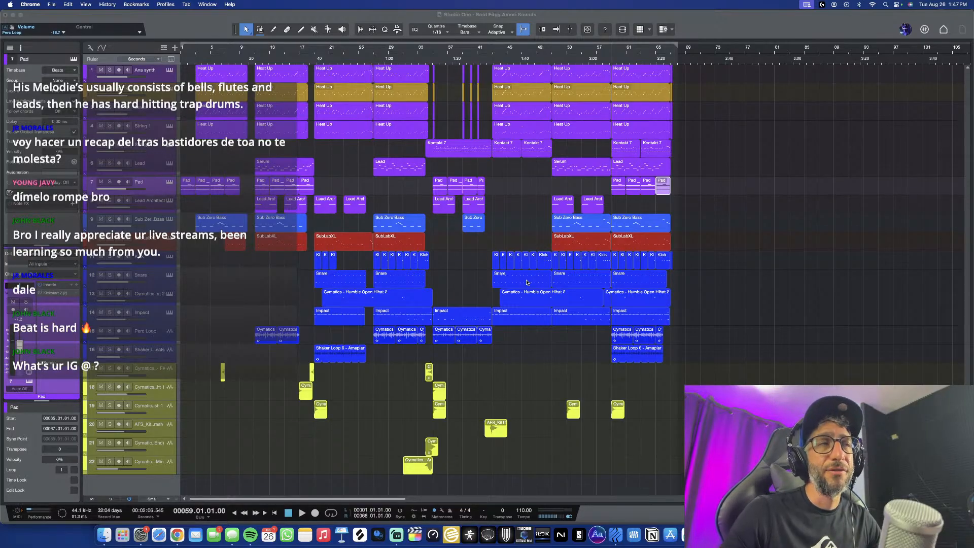
pyautogui.scroll(-5, 566, 314)
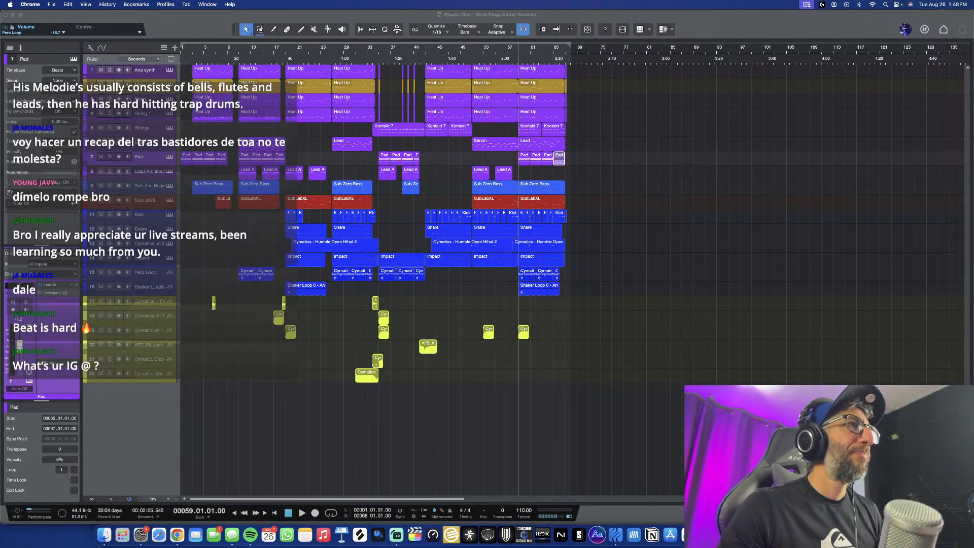
pyautogui.scroll(-1, 574, 440)
pyautogui.scroll(-2, 574, 440)
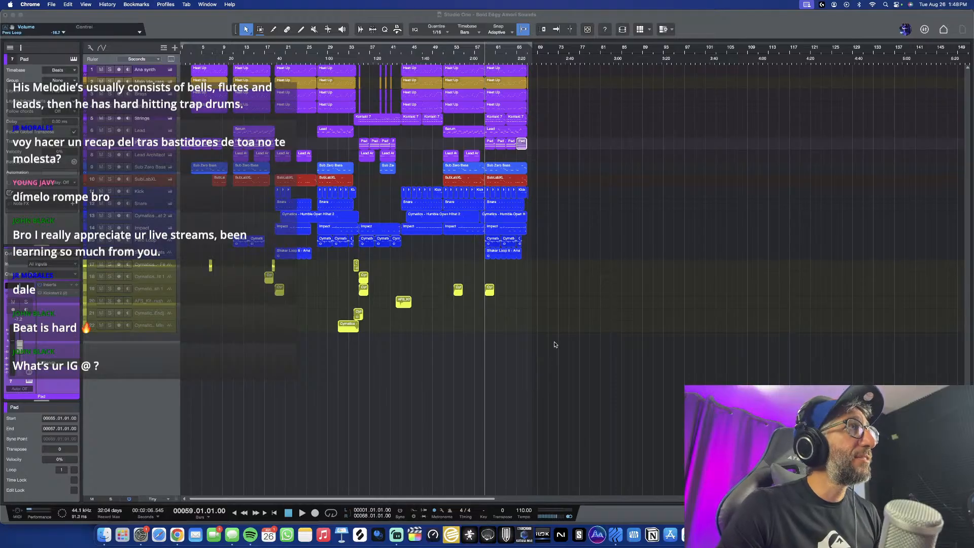
pyautogui.scroll(-1, 555, 345)
pyautogui.scroll(3, 554, 345)
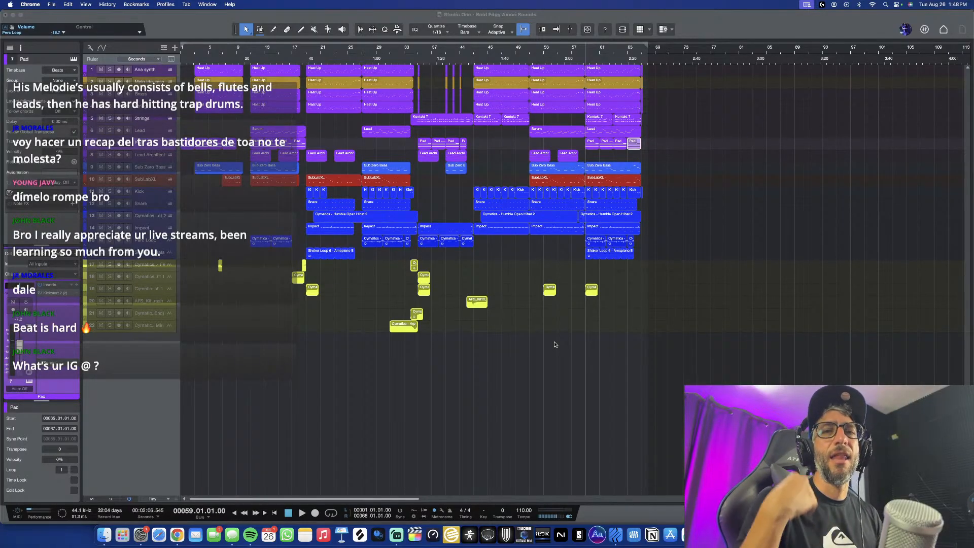
pyautogui.scroll(5, 216, 134)
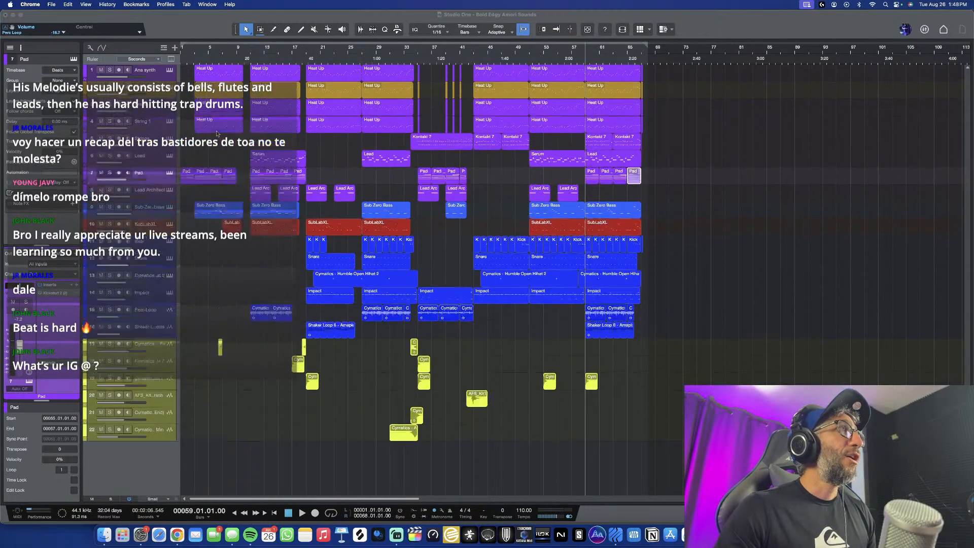
pyautogui.scroll(5, 236, 218)
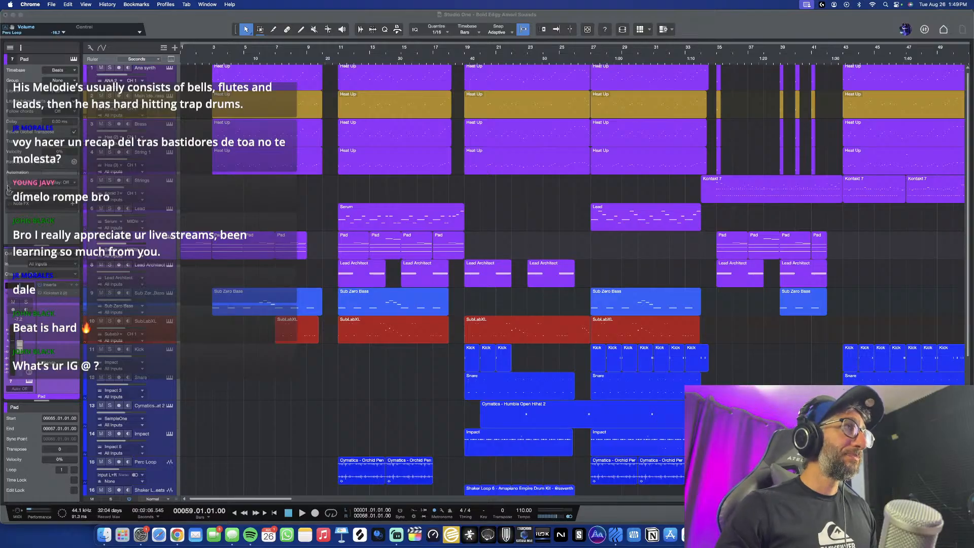
pyautogui.scroll(-3, 278, 289)
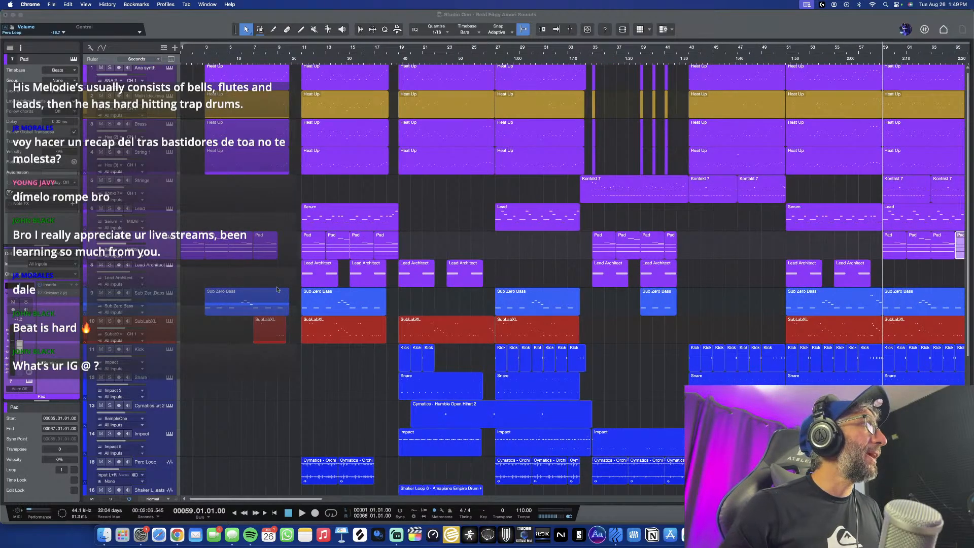
pyautogui.scroll(2, 277, 288)
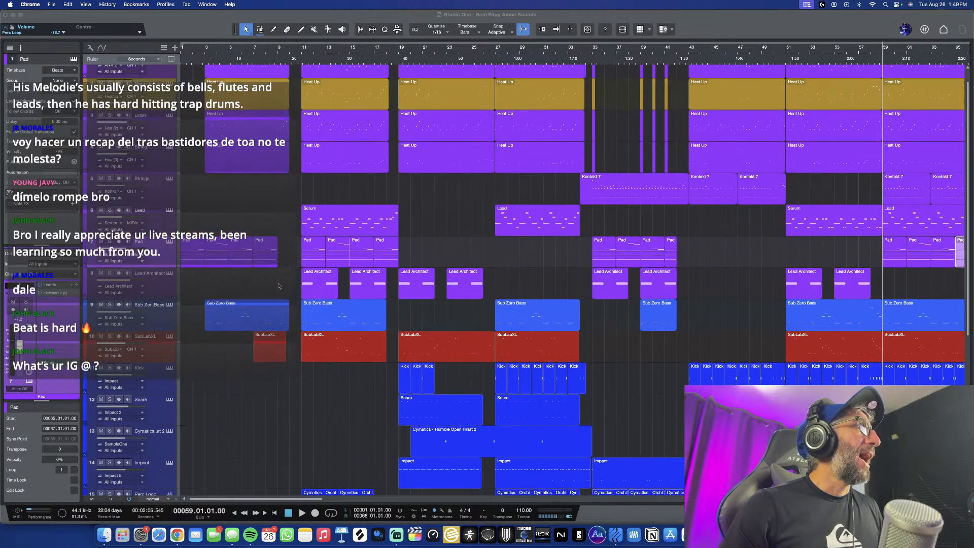
pyautogui.scroll(-1, 188, 259)
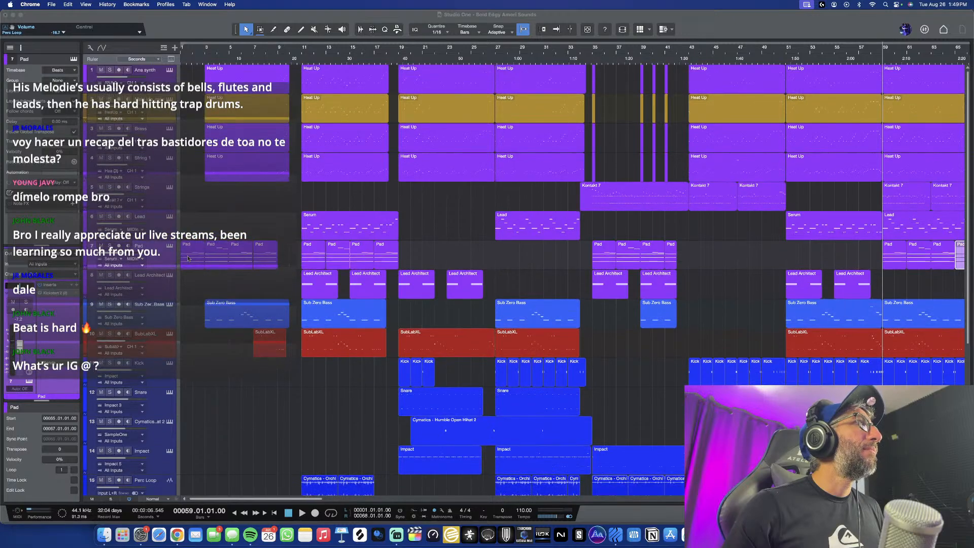
pyautogui.scroll(-2, 404, 289)
pyautogui.scroll(-1, 404, 288)
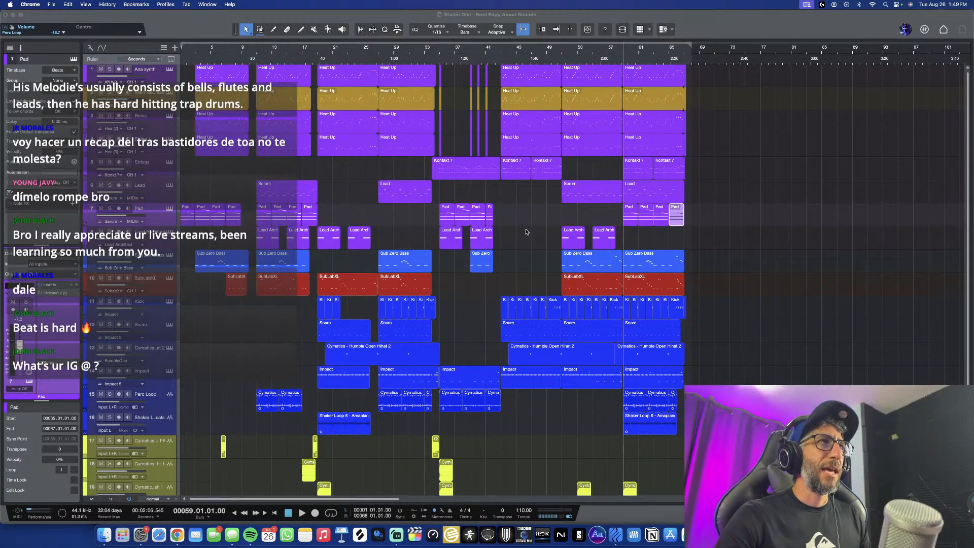
pyautogui.scroll(-3, 526, 232)
pyautogui.scroll(3, 526, 233)
pyautogui.scroll(4, 526, 232)
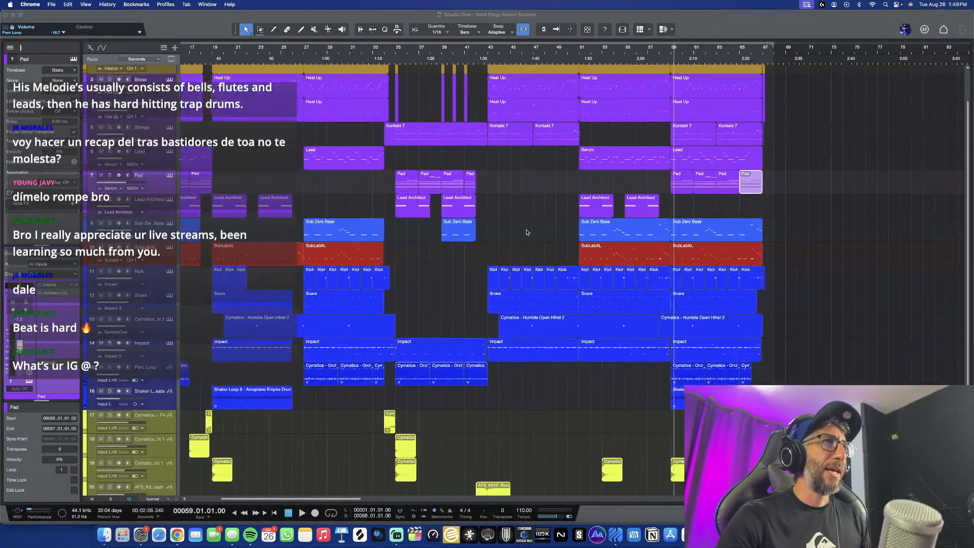
# Show the mixer and raise the volume of the first four channels, Ana synth to String 1, slightly together.
pyautogui.click(510, 288)
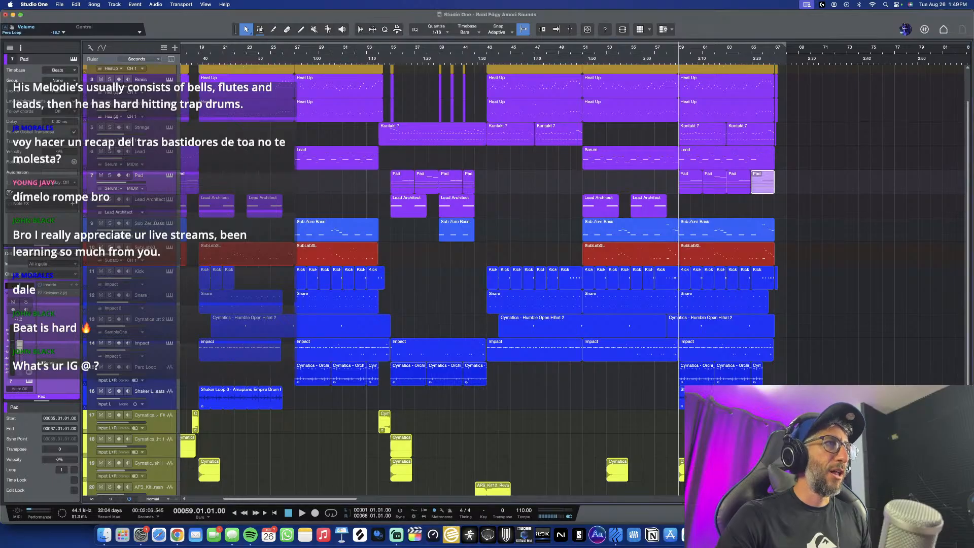
pyautogui.press('F3')
pyautogui.hscroll(-4, 283, 414)
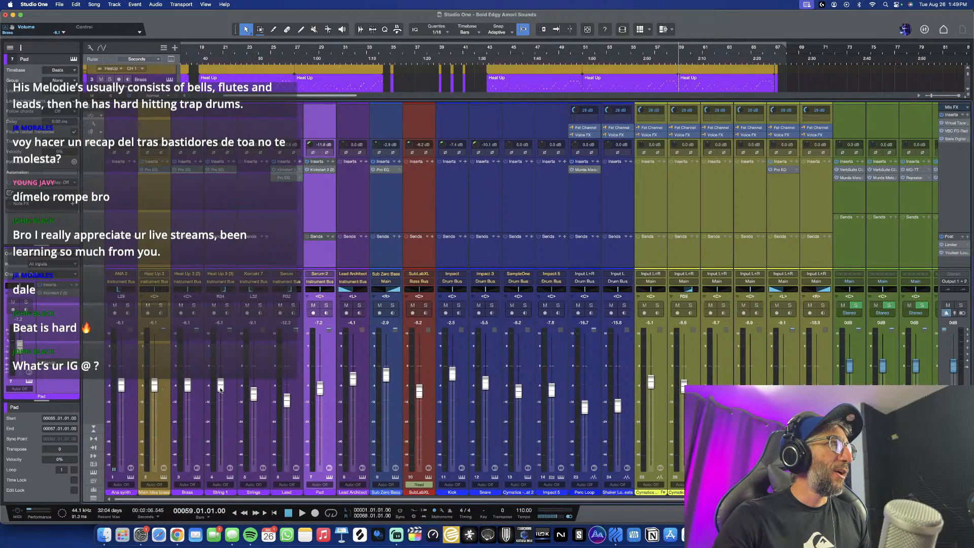
pyautogui.click(130, 409)
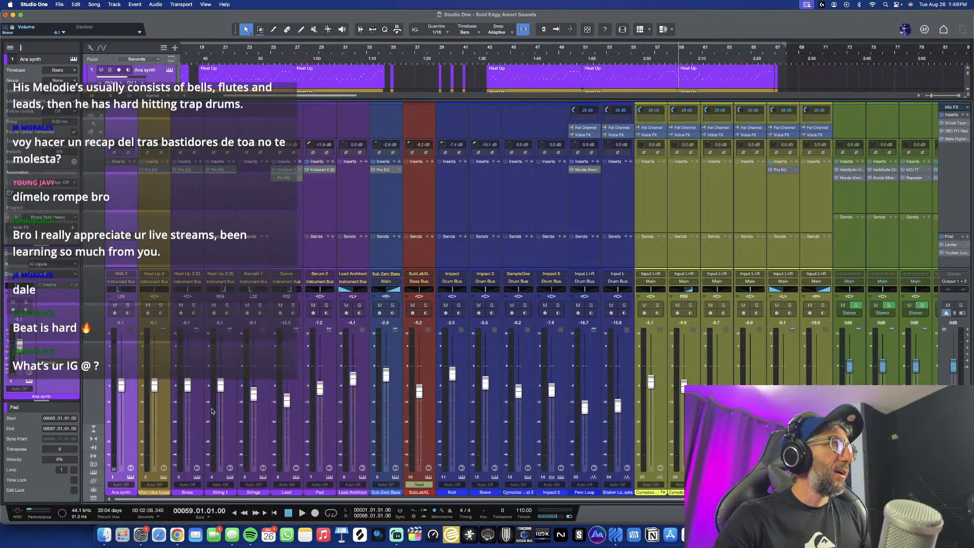
pyautogui.click(227, 402)
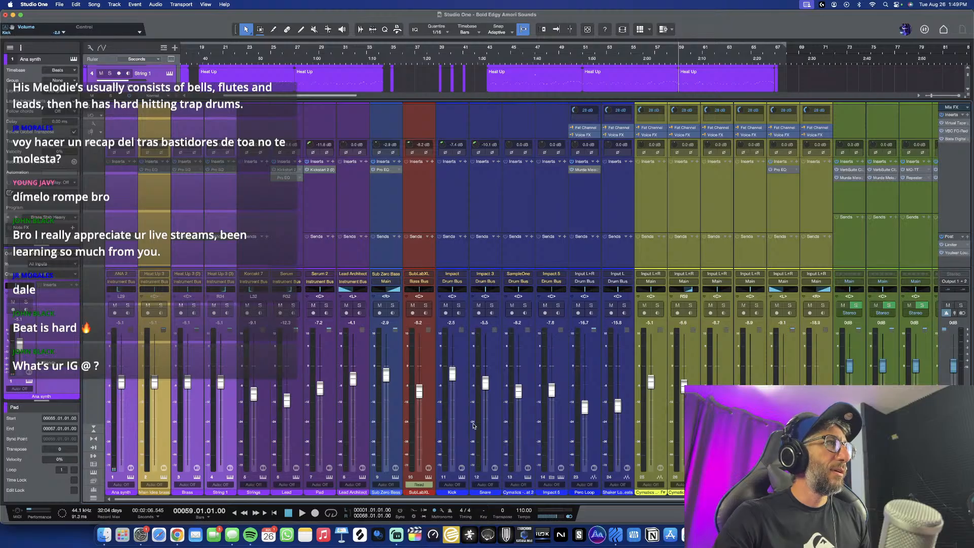
# While playing the final section, set the Instrument Bus volume to +2.4 dB and the FG-2A gain in its Virtual Mix Rack to 23.7.
pyautogui.hscroll(5, 473, 425)
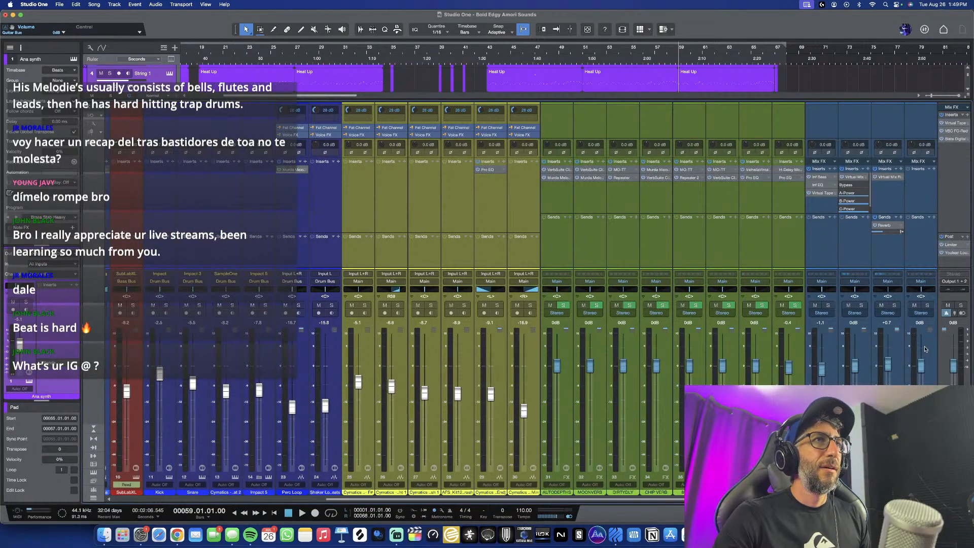
pyautogui.press('space')
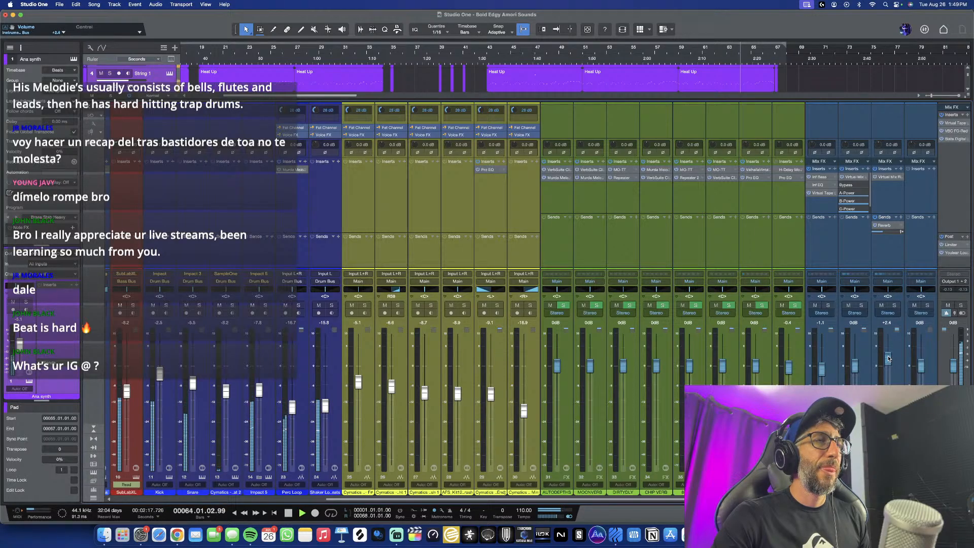
pyautogui.click(886, 178)
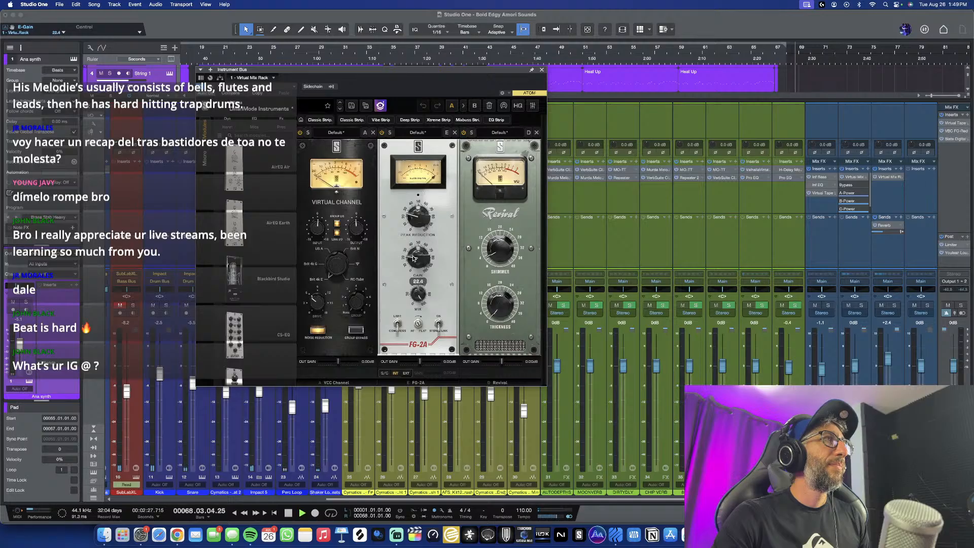
pyautogui.press('space')
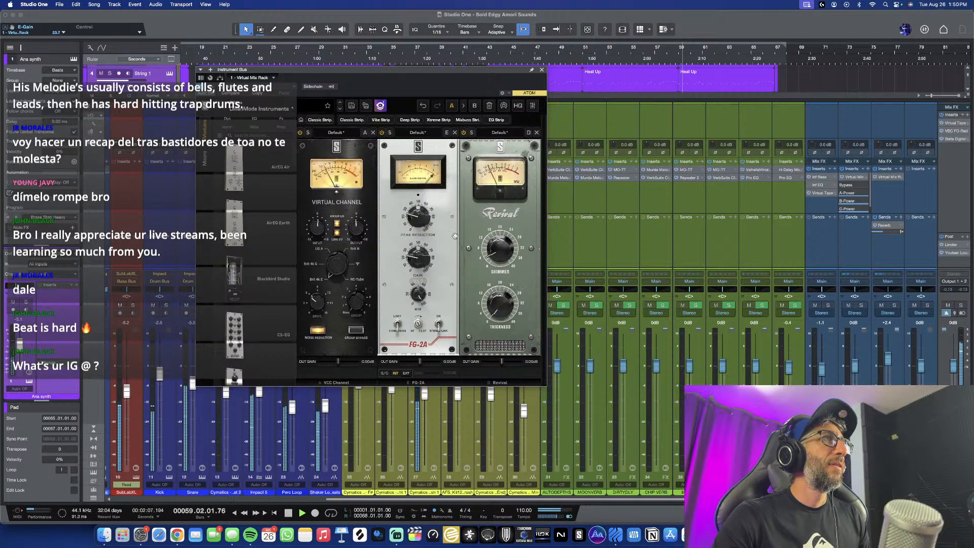
pyautogui.click(541, 69)
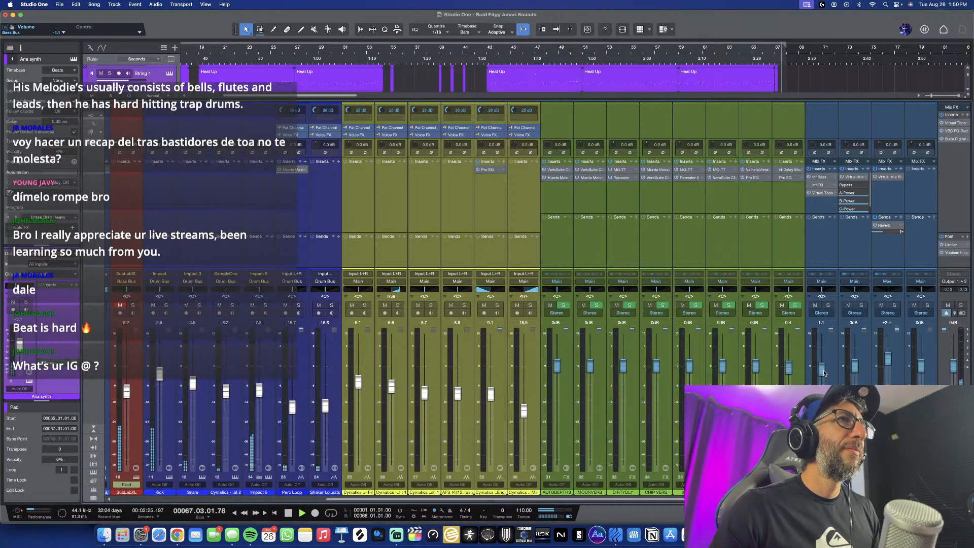
# Save the song, hide the mixer and stop playback.
pyautogui.hscroll(-5, 823, 374)
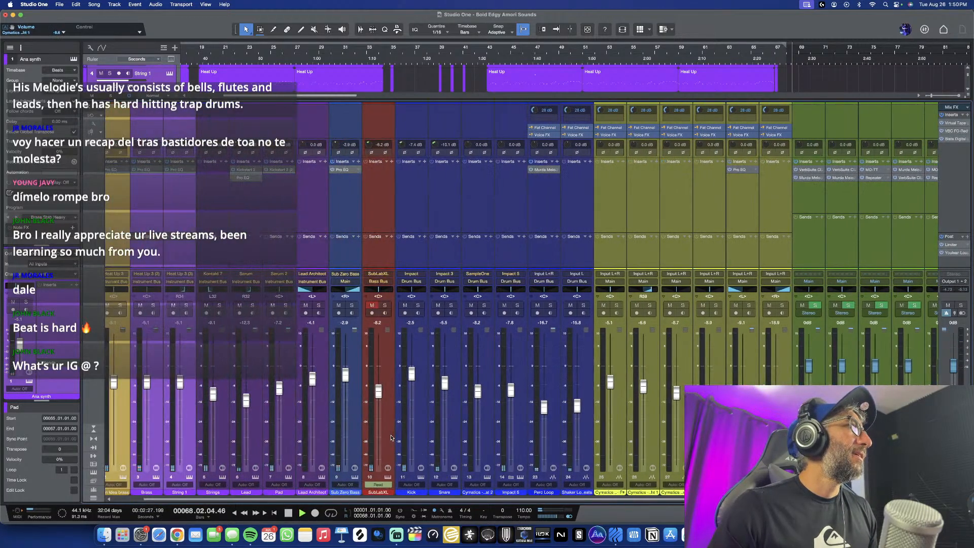
pyautogui.press('super+s')
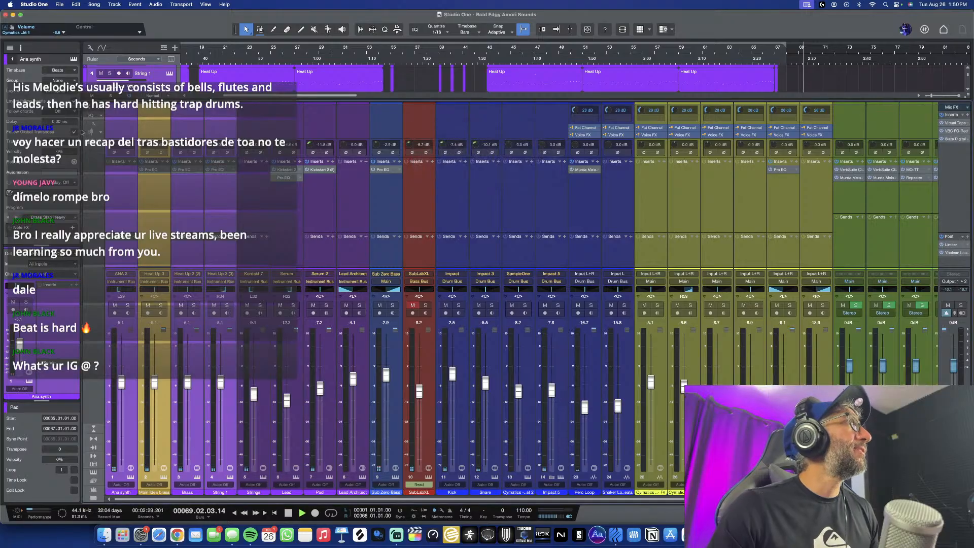
pyautogui.press('F3')
pyautogui.press('space')
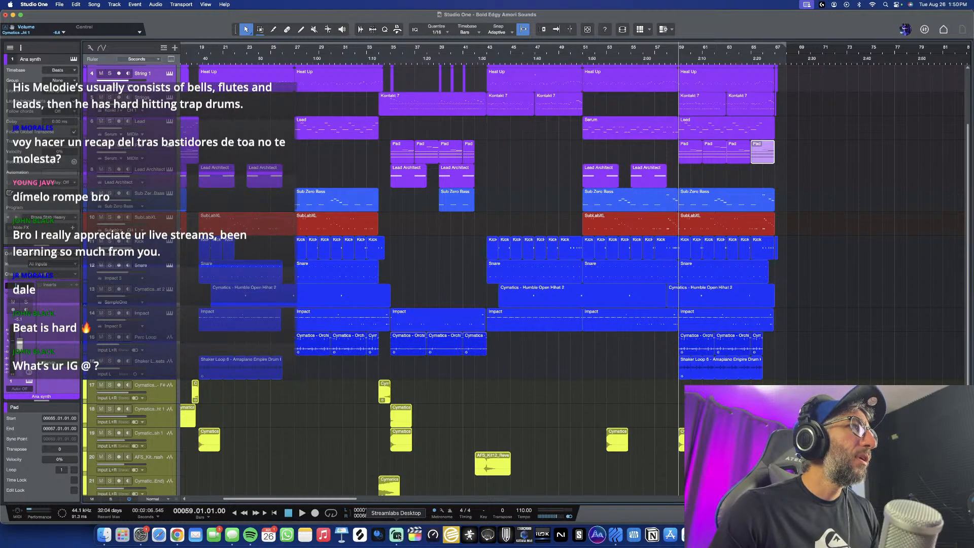
# Switch to Streamlabs Desktop and change the stream to the full-screen camera scene.
pyautogui.click(487, 534)
pyautogui.click(354, 290)
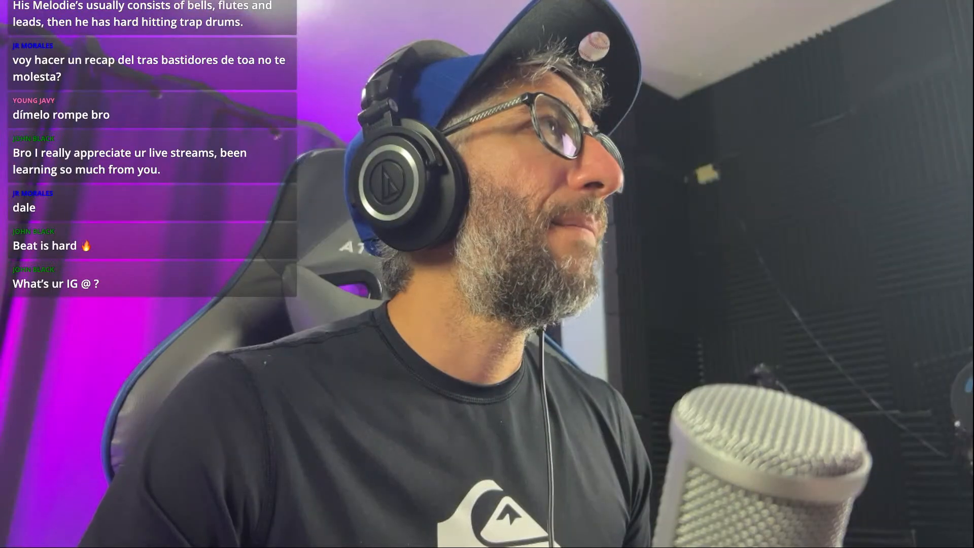
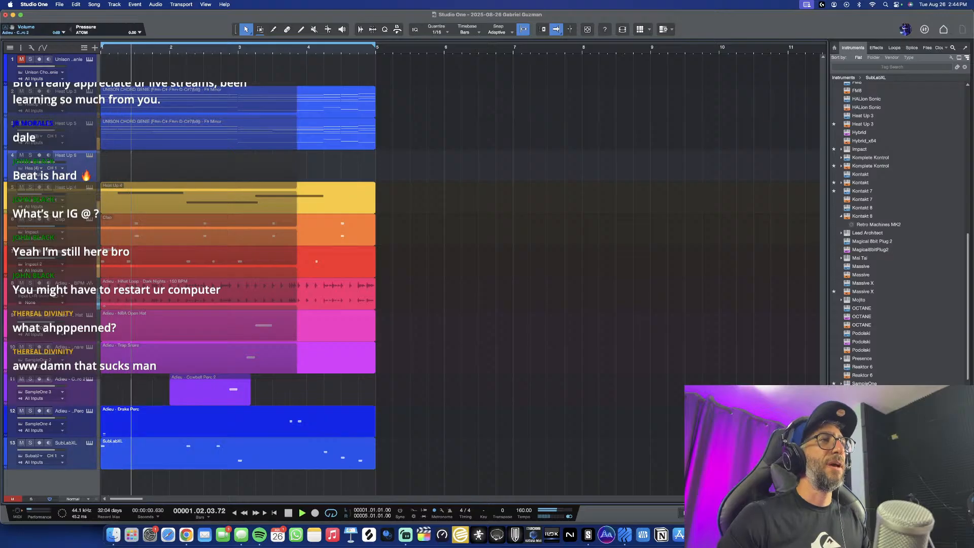
# Stop playback of the new song and split both UNISON CHORD GENIE clips at the second beat of bar 4.
pyautogui.scroll(-2, 384, 415)
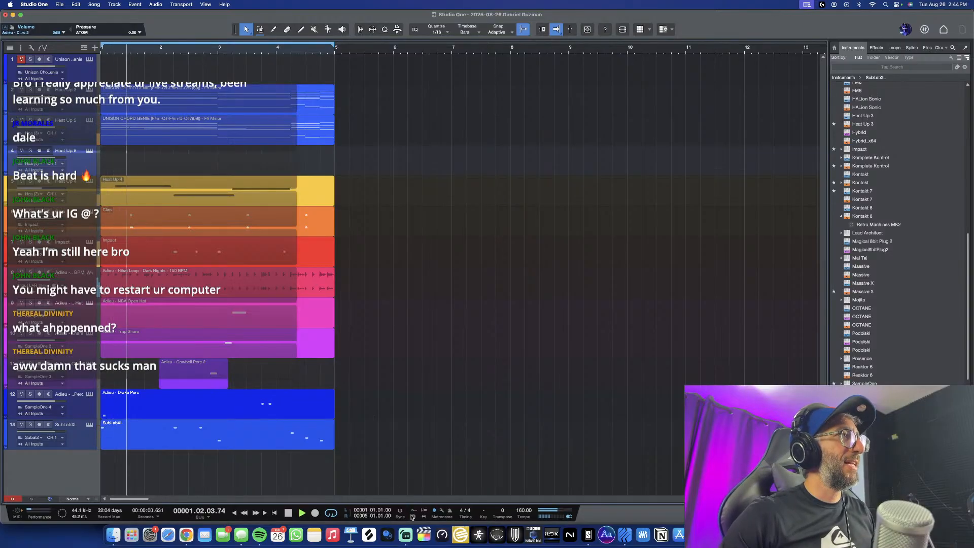
pyautogui.scroll(-3, 414, 435)
pyautogui.scroll(-1, 414, 435)
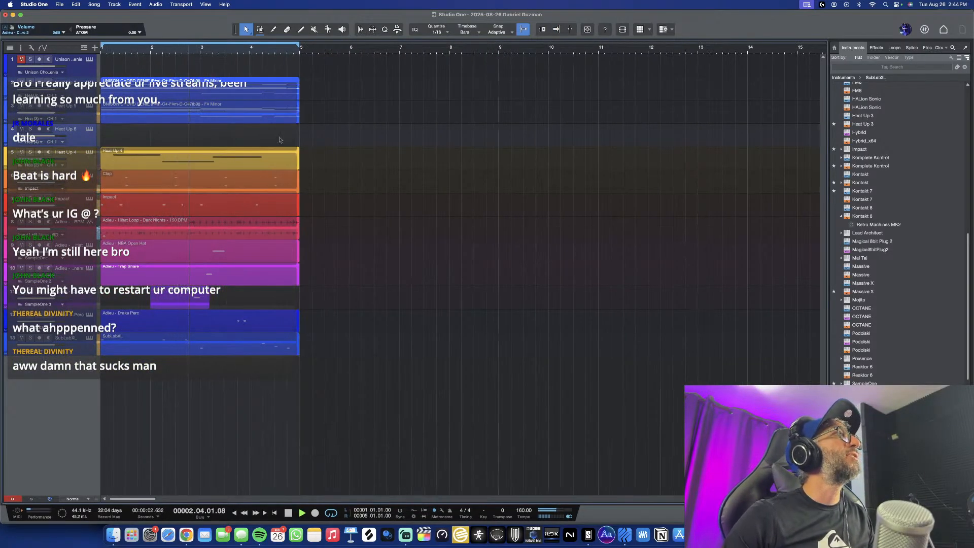
pyautogui.press('space')
pyautogui.press('3')
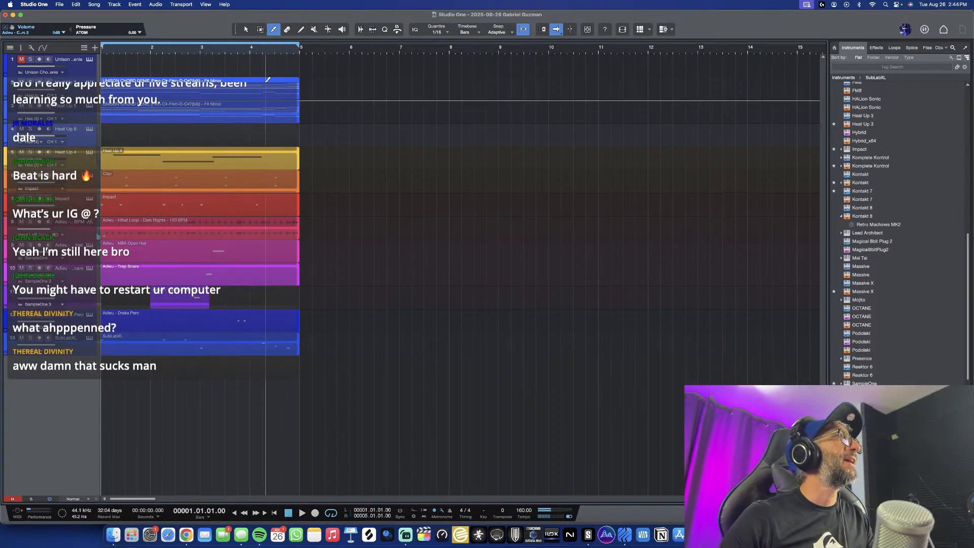
pyautogui.click(263, 101)
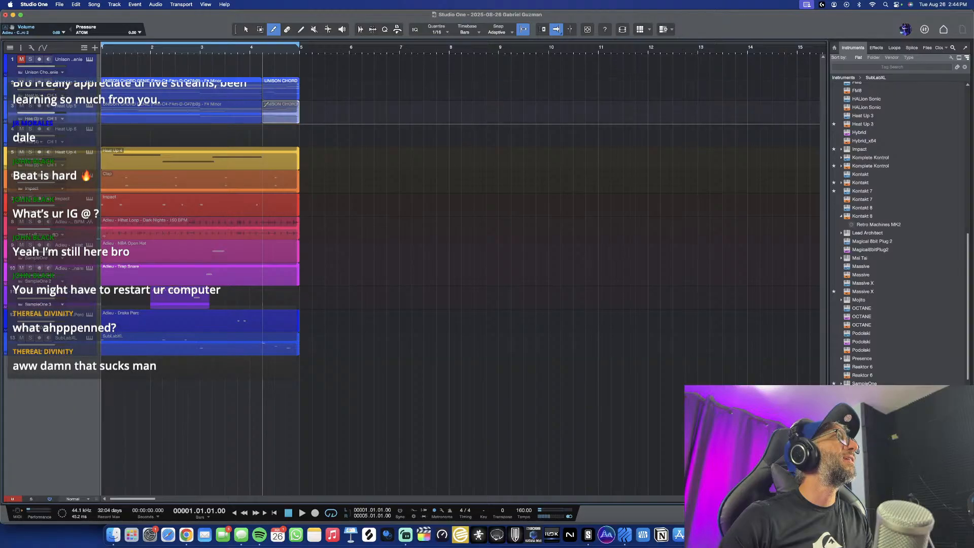
# Select only the short end piece split off the upper chord clip.
pyautogui.press('1')
pyautogui.moveTo(314, 77); pyautogui.dragTo(278, 111)
pyautogui.click(335, 83)
pyautogui.click(276, 93)
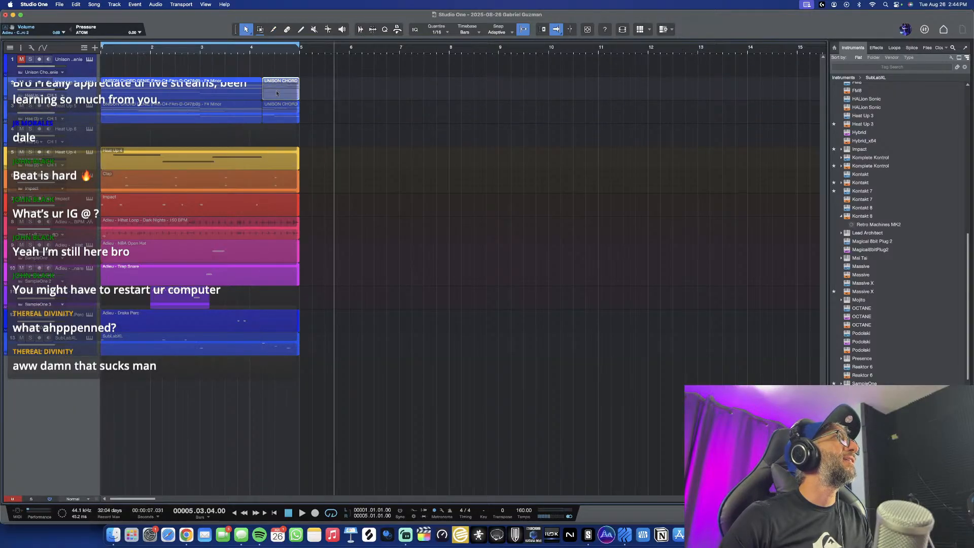
# Open the Heat Up 6 instrument and load the BLVCK BUGATTI [UE] preset from its BRASS category.
pyautogui.click(89, 130)
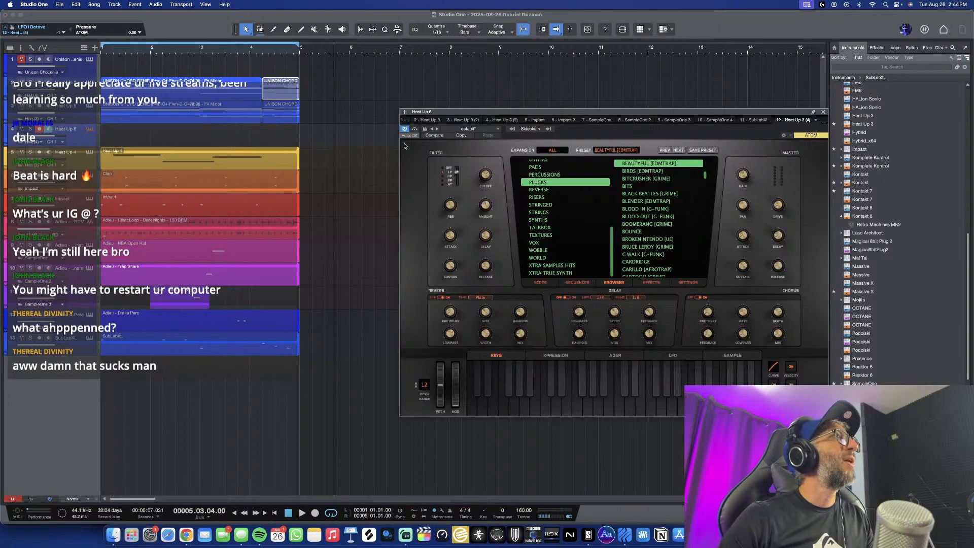
pyautogui.scroll(4, 561, 203)
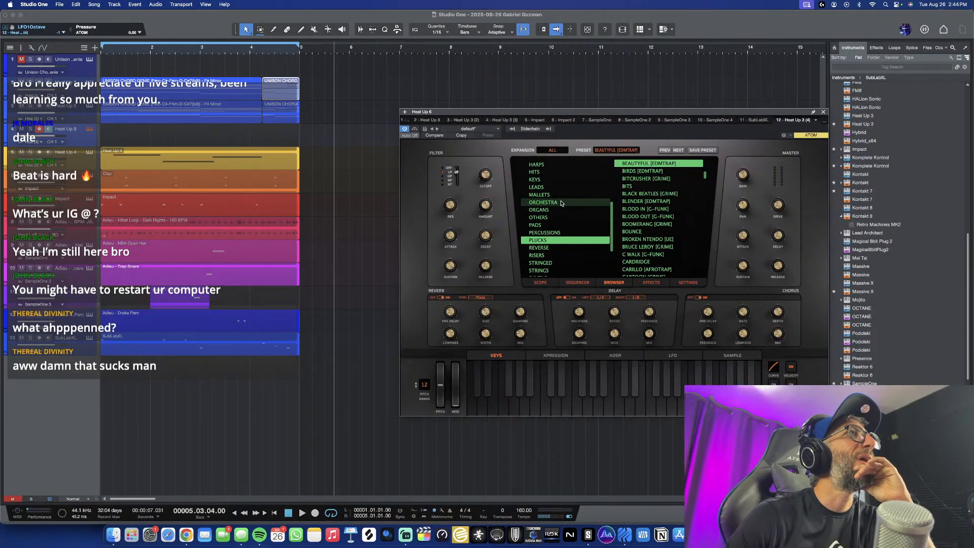
pyautogui.scroll(5, 561, 203)
pyautogui.click(579, 174)
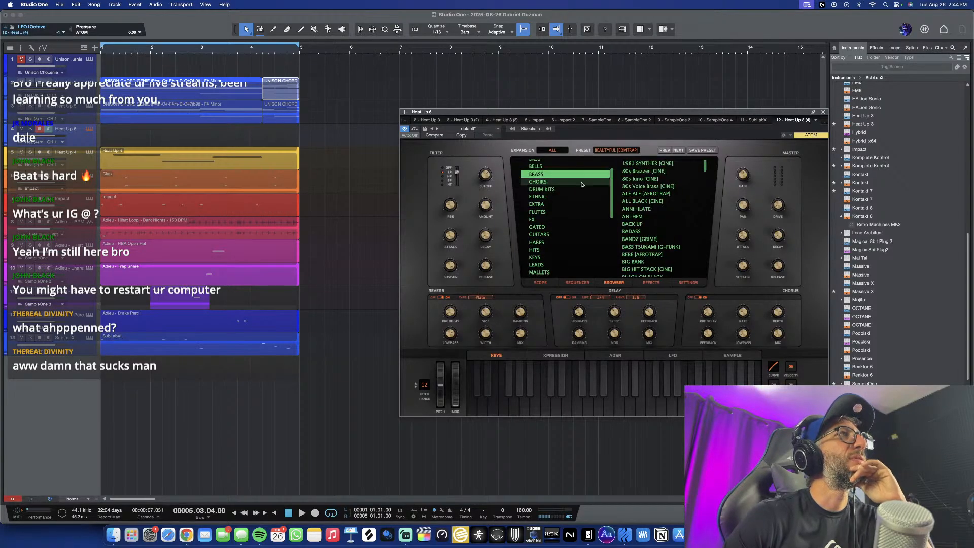
pyautogui.scroll(-5, 657, 213)
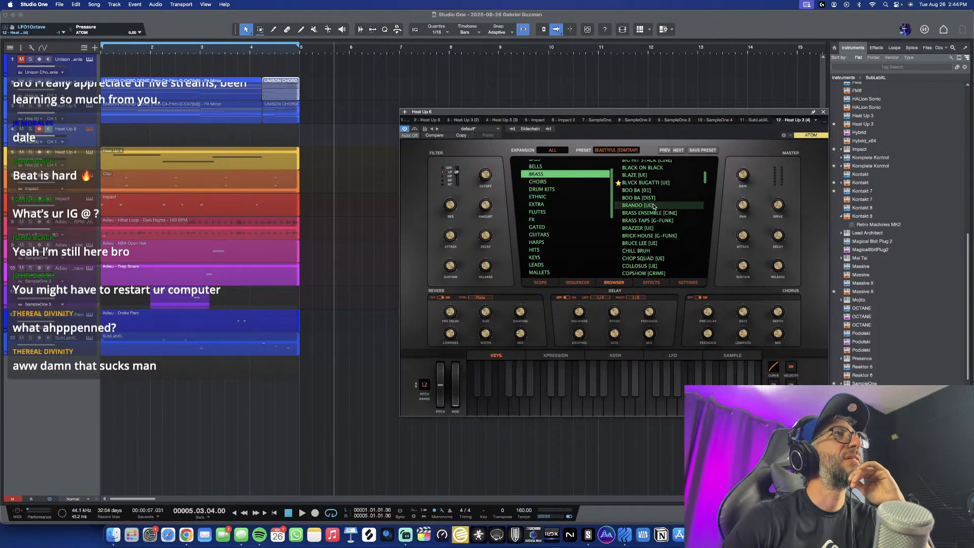
pyautogui.click(645, 183)
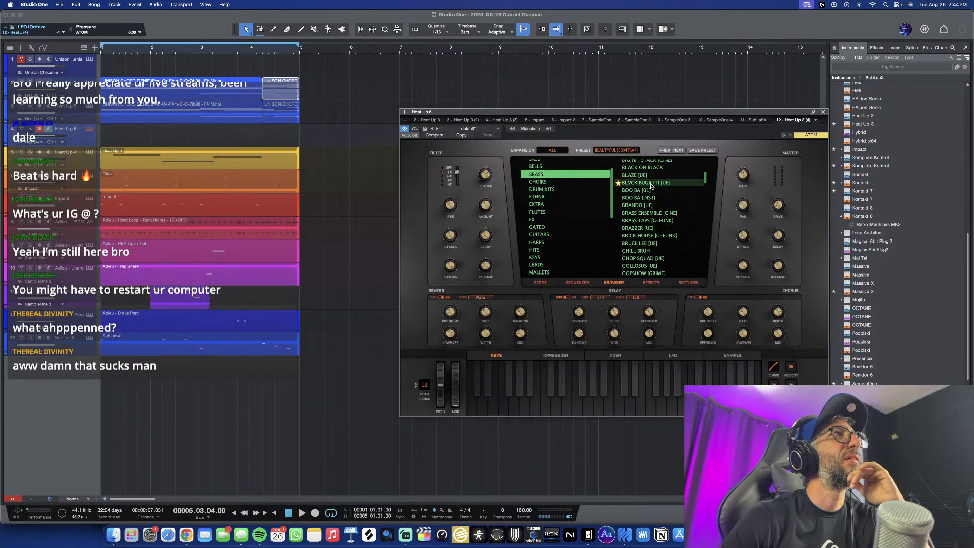
# Copy the short end piece of the upper chord clip onto the Heat Up 6 track and start playback.
pyautogui.click(283, 95)
pyautogui.moveTo(283, 122); pyautogui.dragTo(283, 125)
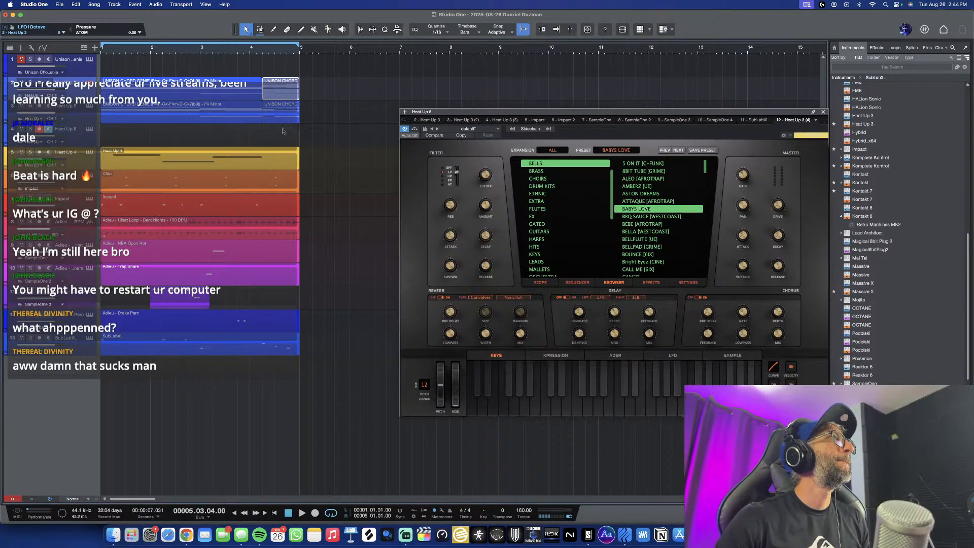
pyautogui.press('space')
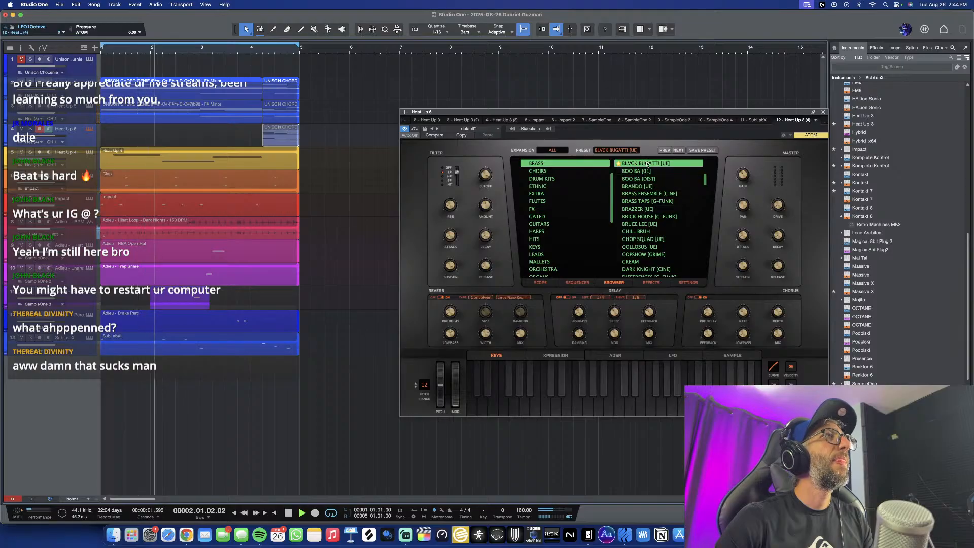
# Load the BRASS TAPS [G-FUNK] preset, show the mixer and open the Transpose setting of the copied chord piece.
pyautogui.click(643, 202)
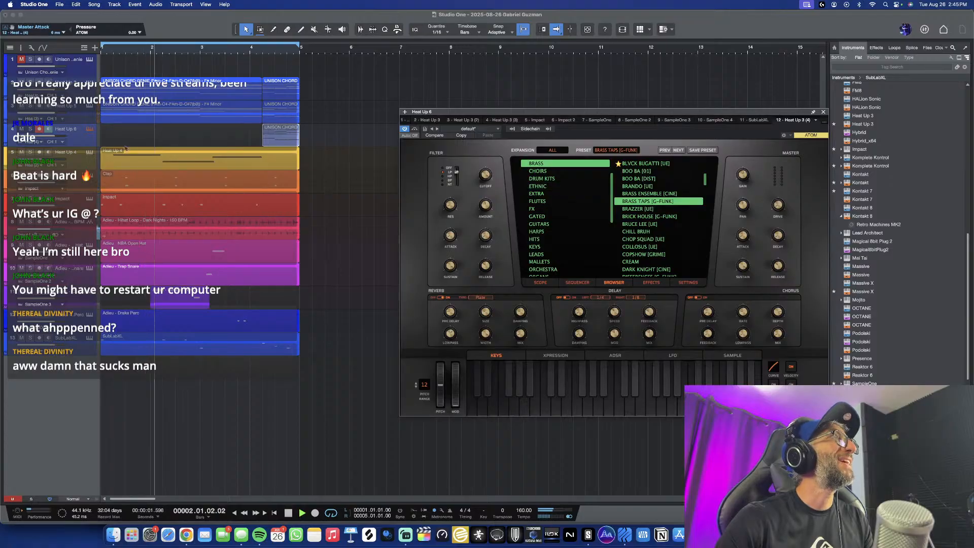
pyautogui.press('F3')
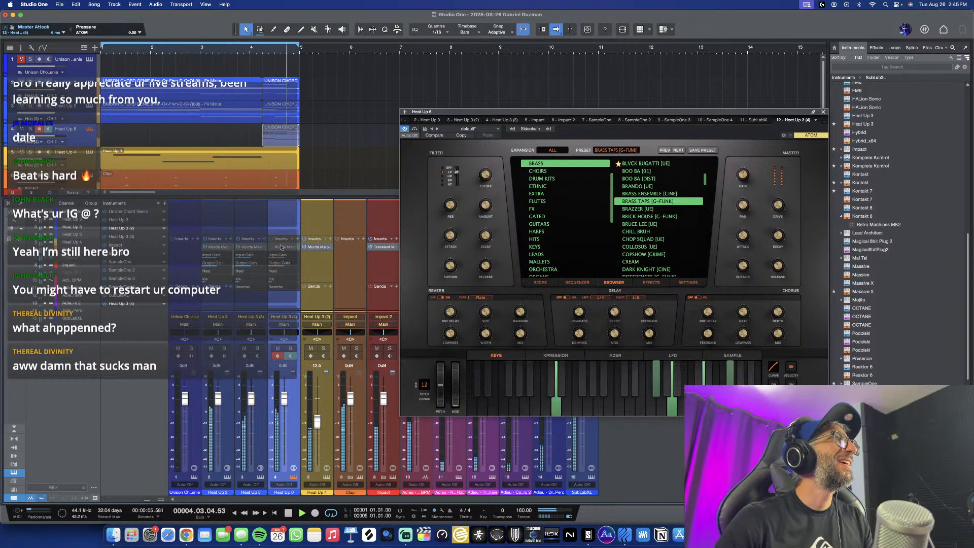
pyautogui.rightClick(277, 138)
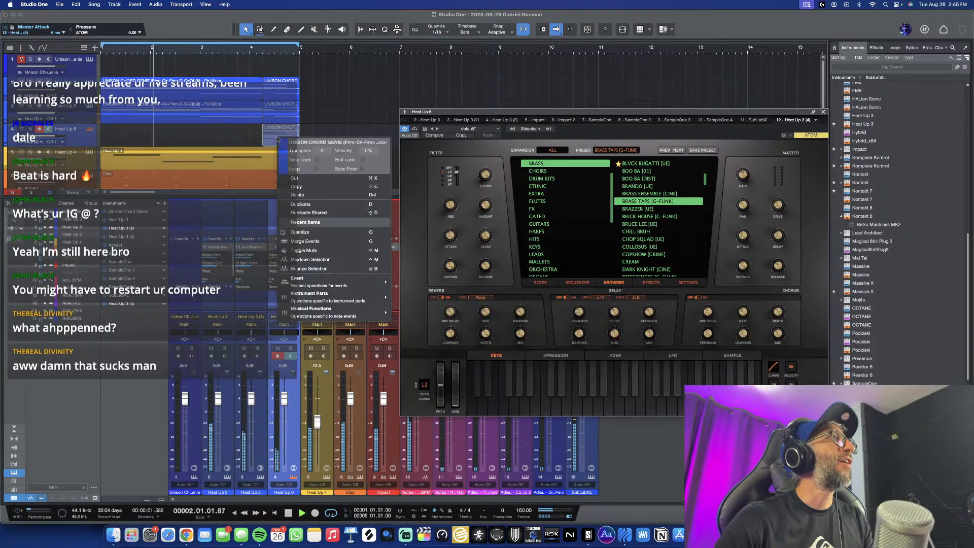
pyautogui.click(323, 151)
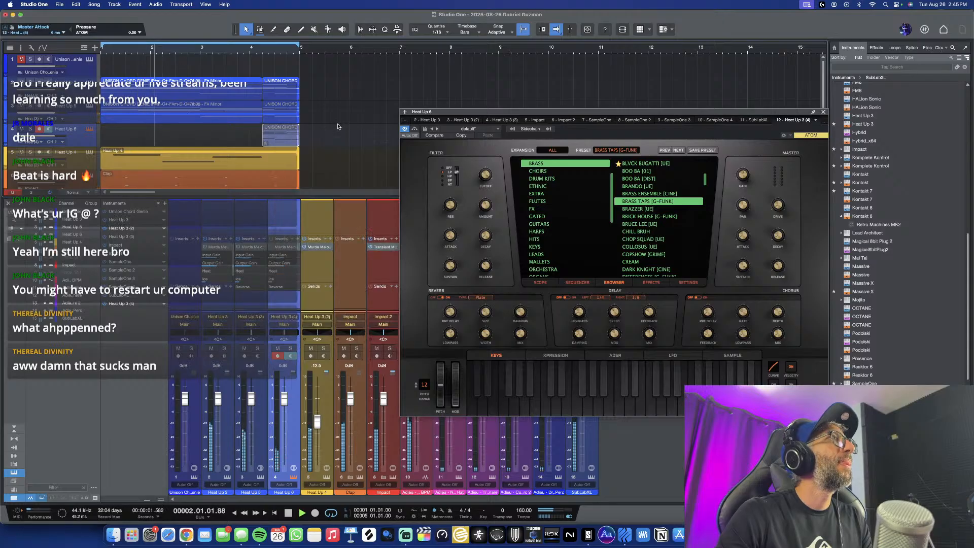
pyautogui.press('Escape')
# Audition BRAZZER [UE], load the BRICK HOUSE [G-FUNK] preset, and close the instrument and the mixer.
pyautogui.click(645, 209)
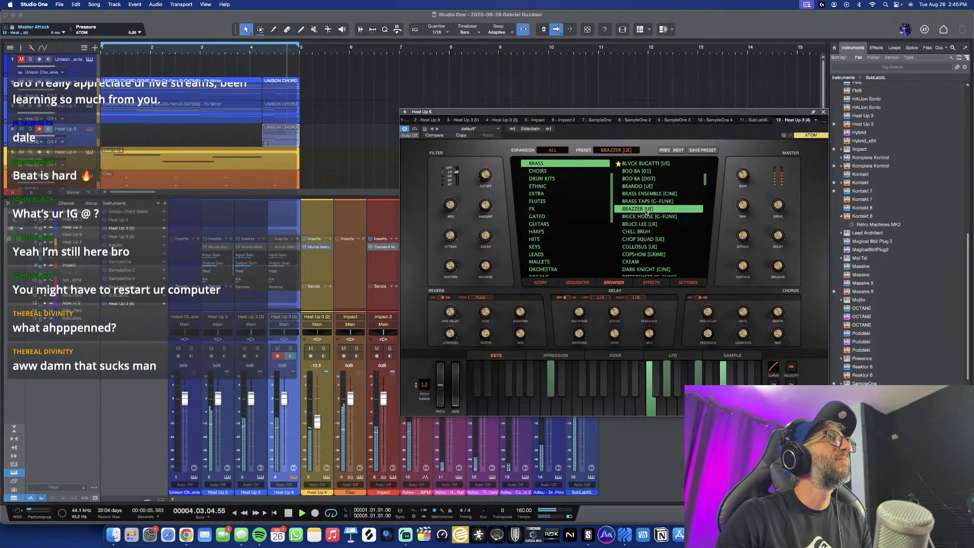
pyautogui.click(646, 217)
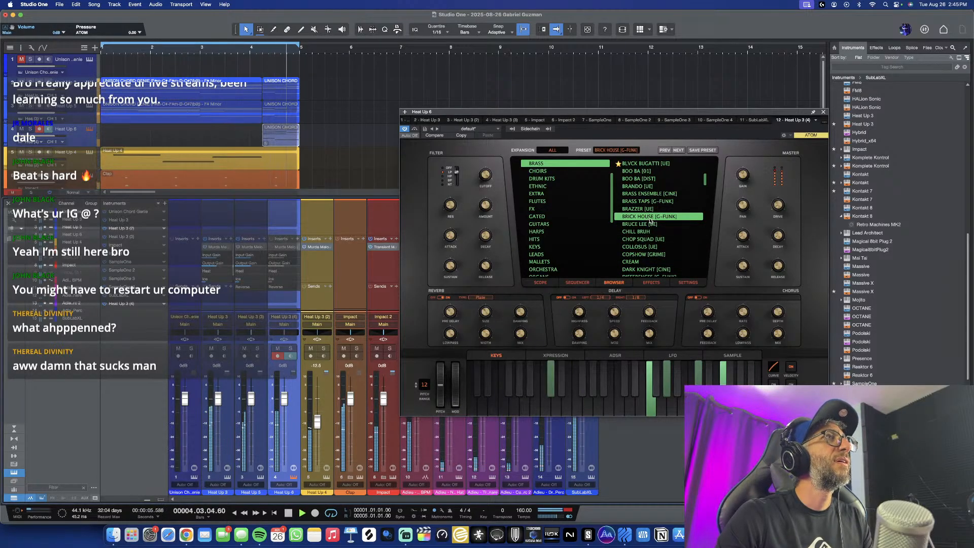
pyautogui.click(824, 112)
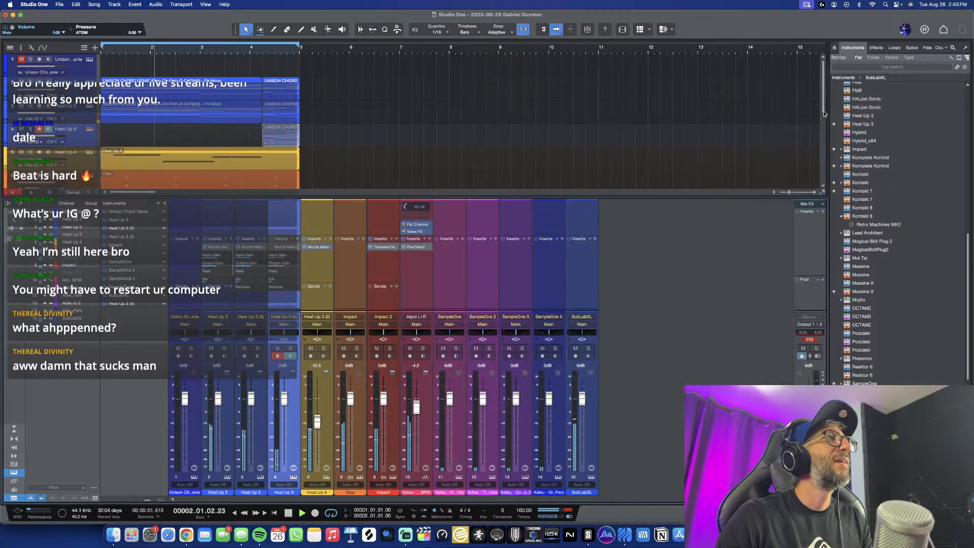
pyautogui.press('F3')
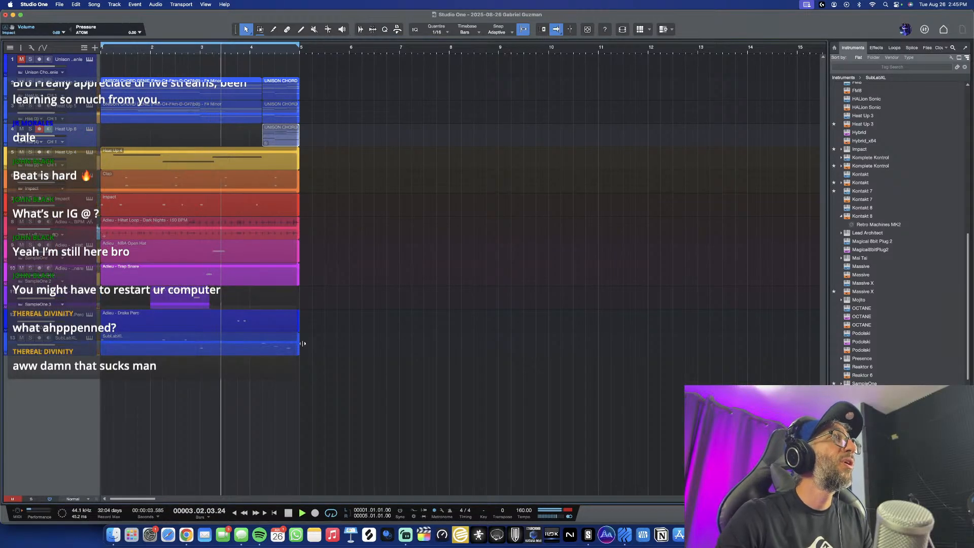
# Save the song and open the Crashes folder of FAVORITE SAMPLES in place of the Percussion folder.
pyautogui.scroll(-2, 304, 344)
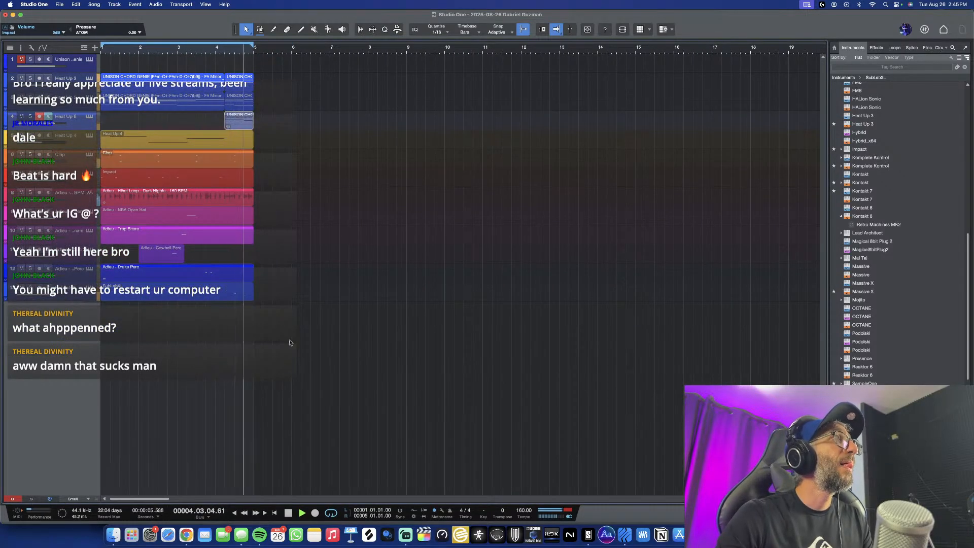
pyautogui.scroll(-1, 285, 354)
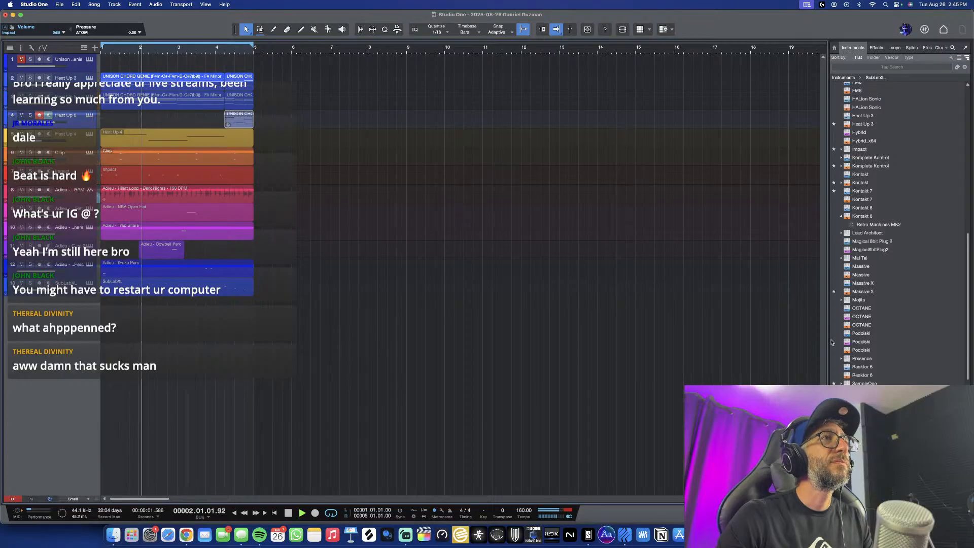
pyautogui.scroll(3, 873, 299)
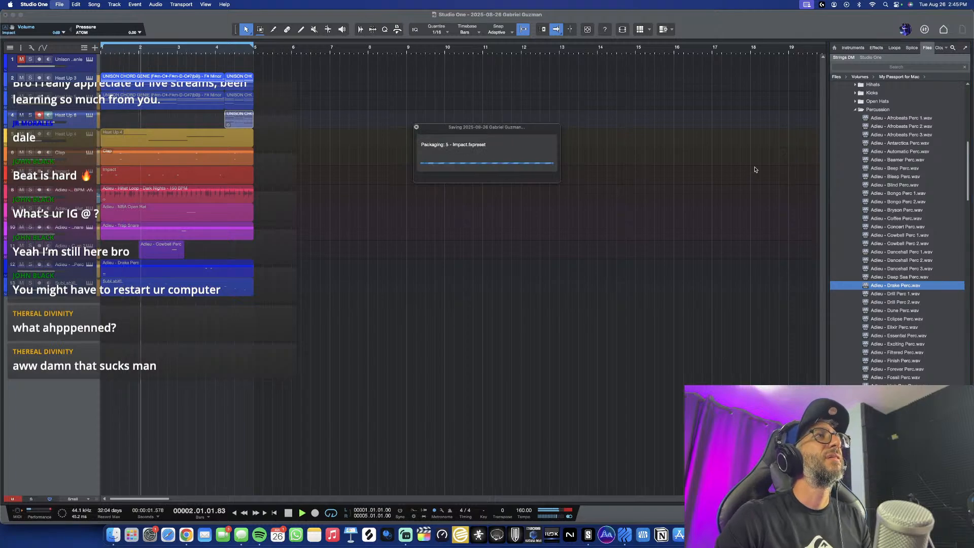
pyautogui.scroll(3, 894, 305)
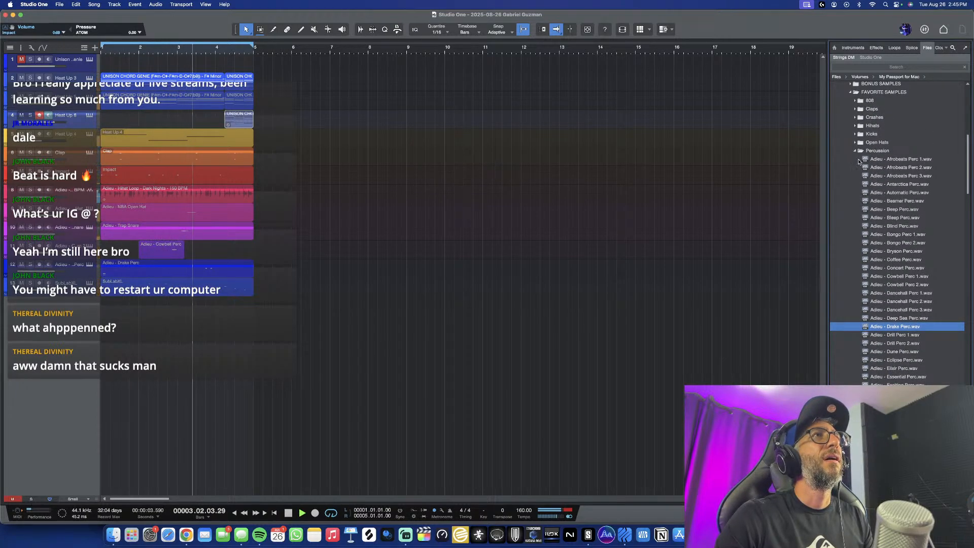
pyautogui.click(855, 150)
pyautogui.click(855, 117)
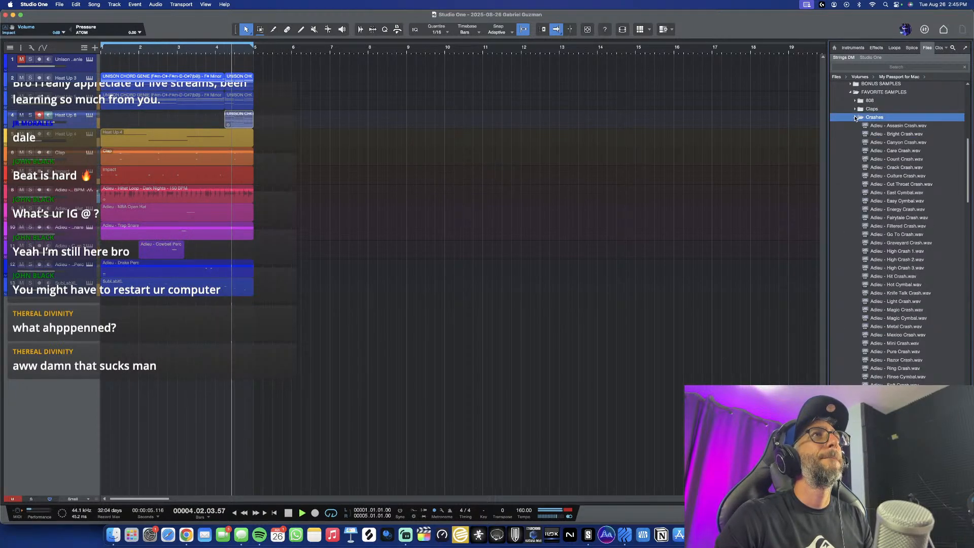
# Audition the Bright Crash and Count Crash samples and try Warped Crash on a new track at bar 1.
pyautogui.click(896, 134)
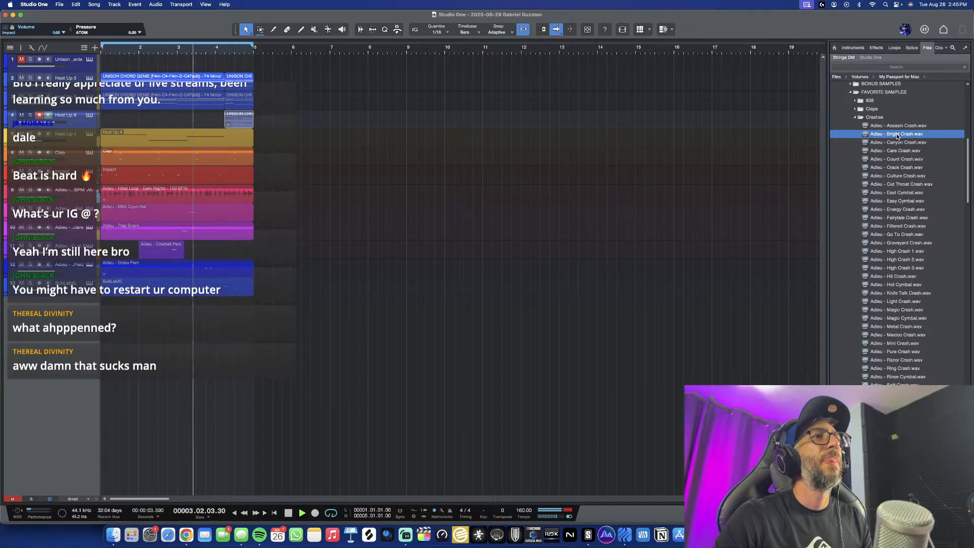
pyautogui.click(897, 160)
pyautogui.scroll(-5, 897, 228)
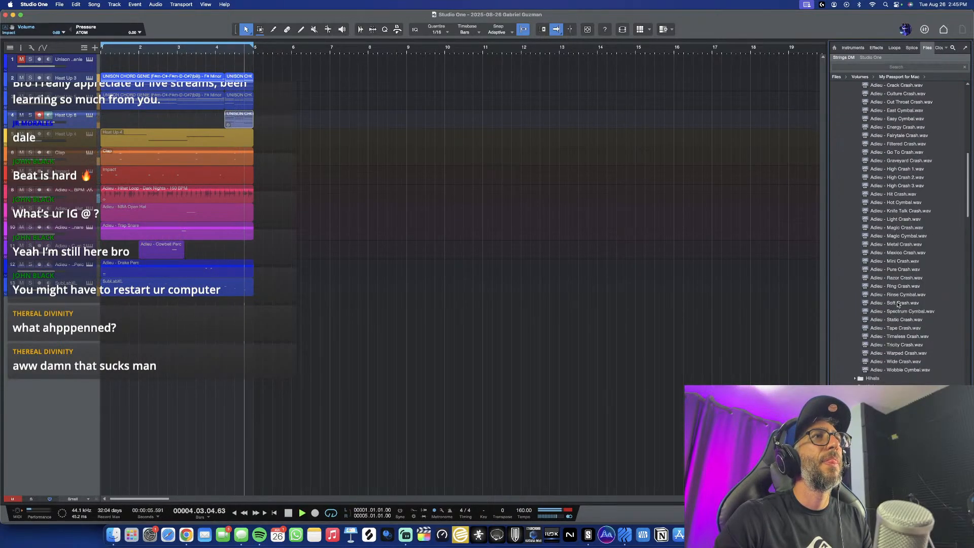
pyautogui.click(896, 354)
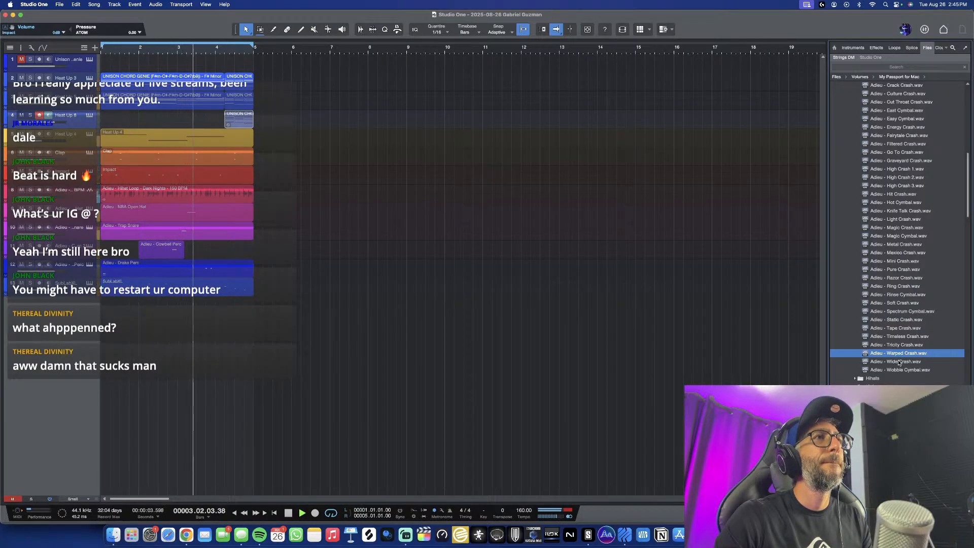
pyautogui.moveTo(897, 355); pyautogui.dragTo(109, 332)
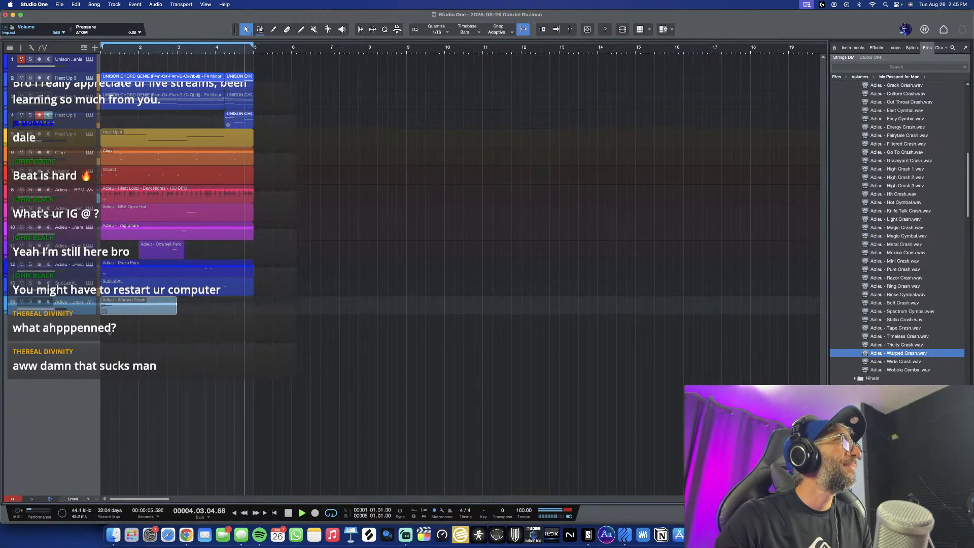
pyautogui.press('space')
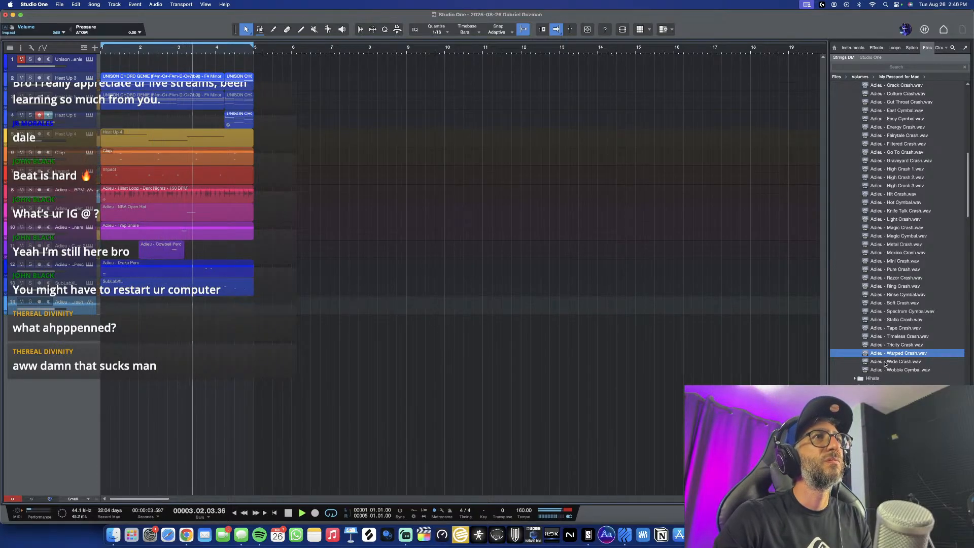
# Place the Adieu - Wide Crash sample at bar 1 on the track below SubLabXL.
pyautogui.moveTo(895, 361); pyautogui.dragTo(117, 301)
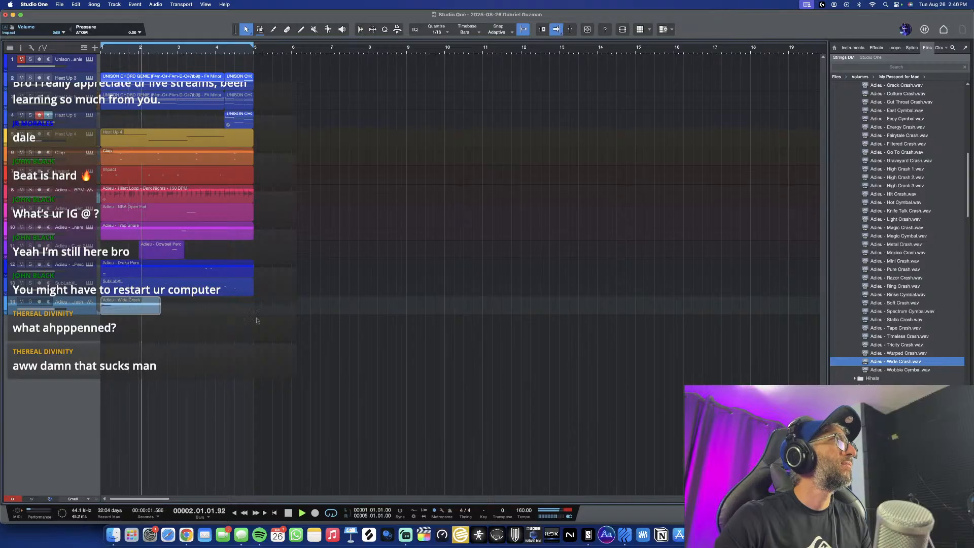
pyautogui.scroll(2, 908, 309)
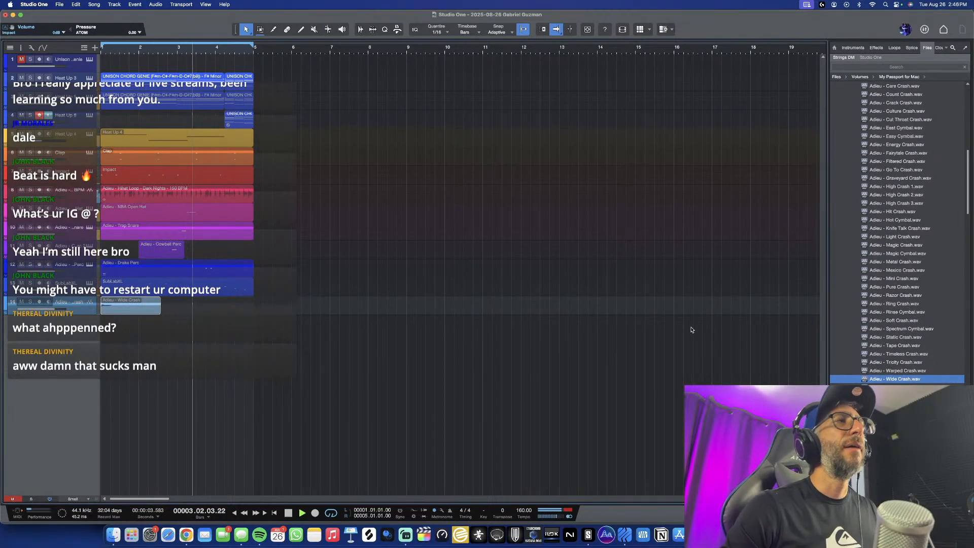
pyautogui.scroll(3, 325, 379)
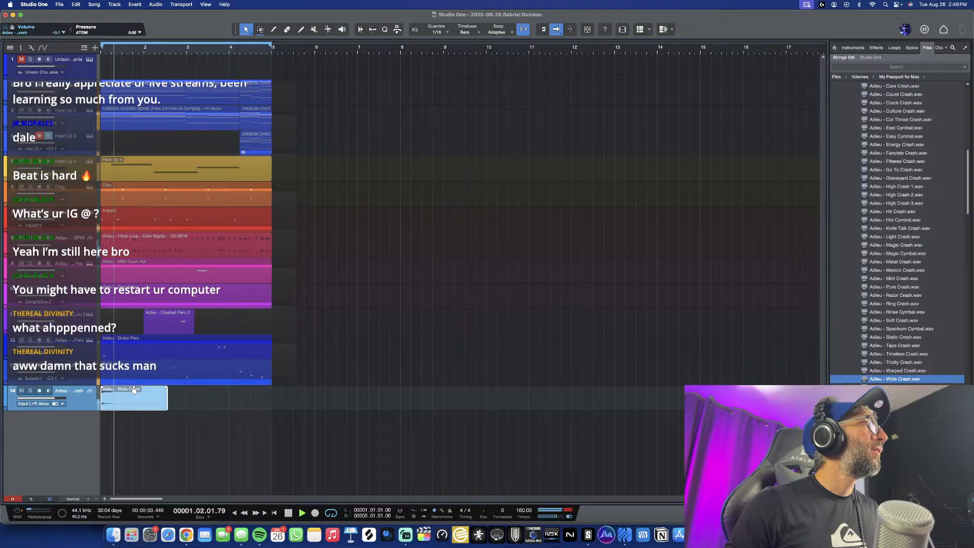
pyautogui.moveTo(134, 390); pyautogui.dragTo(134, 388)
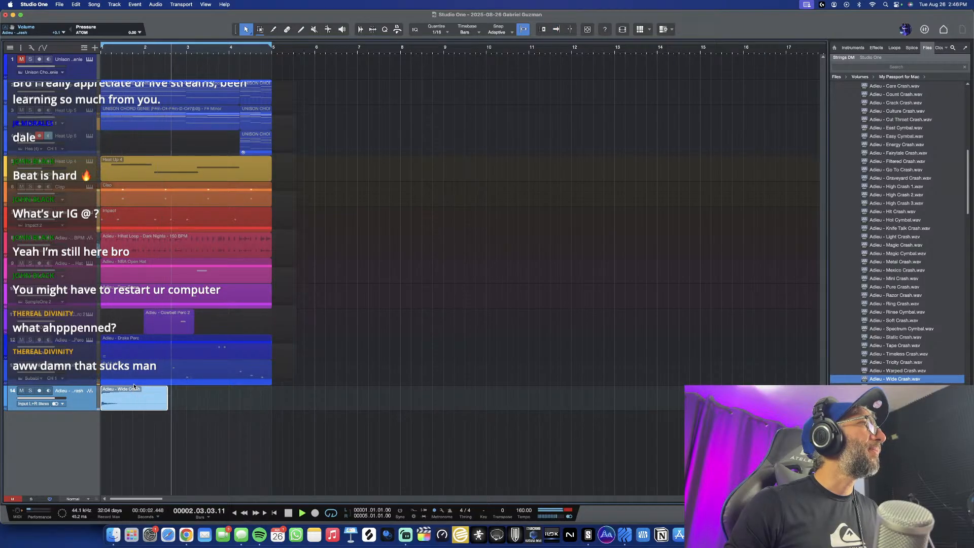
pyautogui.press('f')
# Collapse the Crashes folder in the file browser and bring all tracks of the arrangement into view.
pyautogui.scroll(4, 888, 315)
pyautogui.scroll(5, 889, 315)
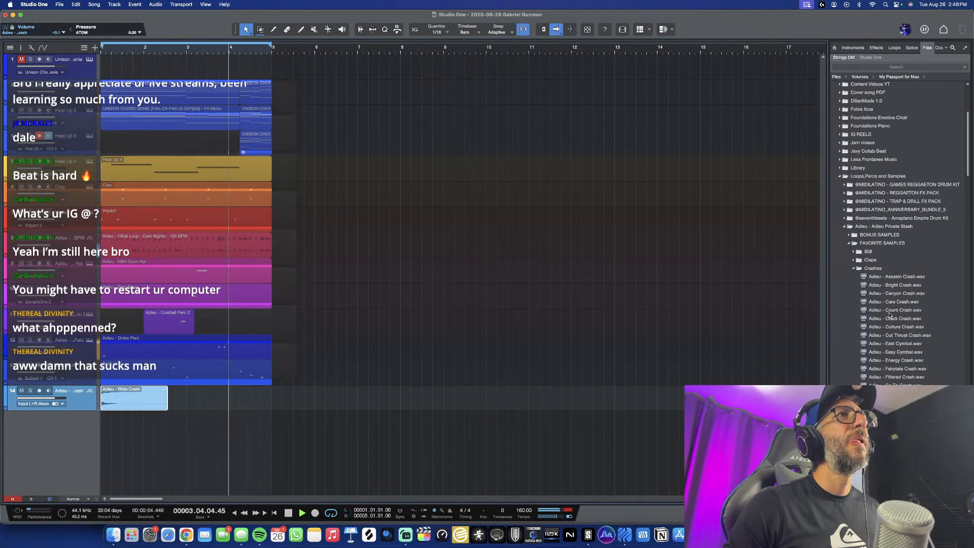
pyautogui.click(854, 269)
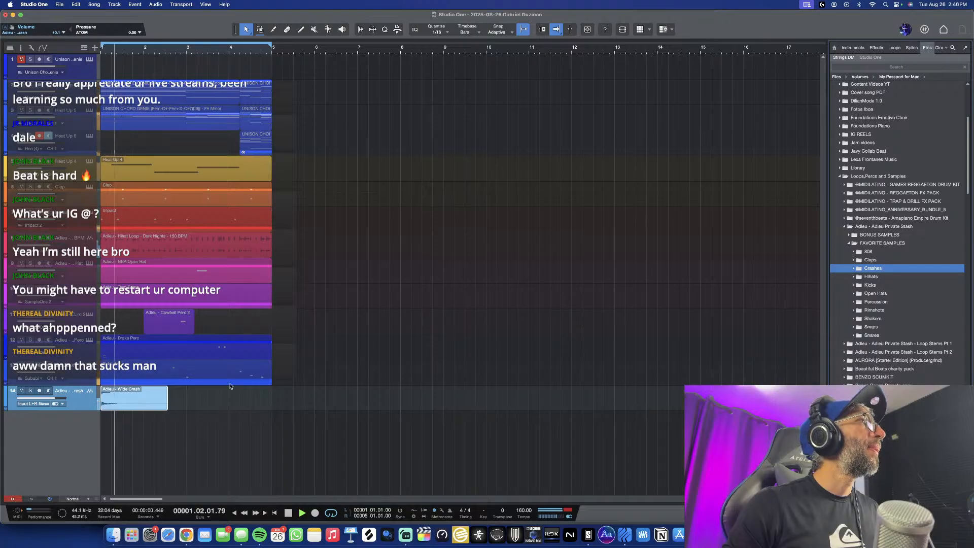
pyautogui.hotkey('shift', 'w')
pyautogui.press('w')
pyautogui.press('f')
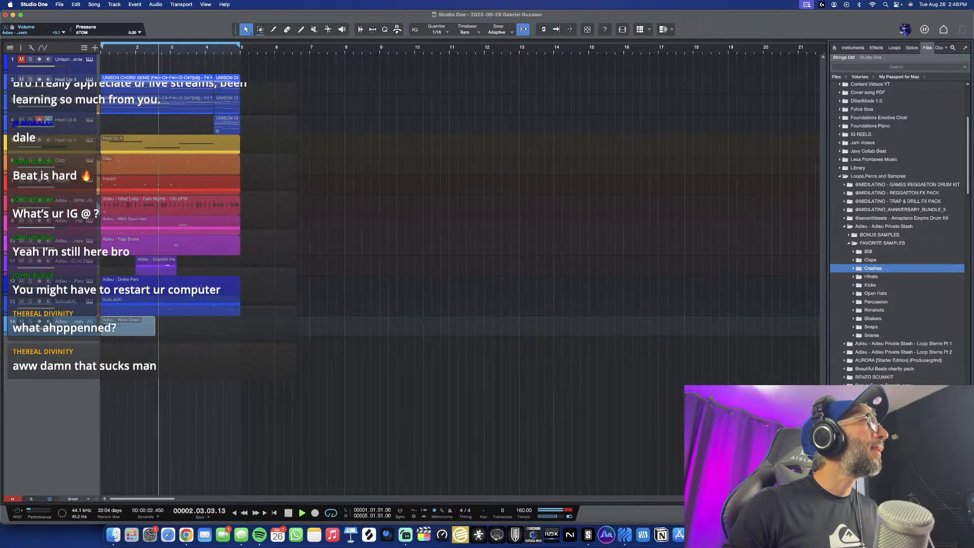
pyautogui.hotkey('shift', 'e')
pyautogui.press('f')
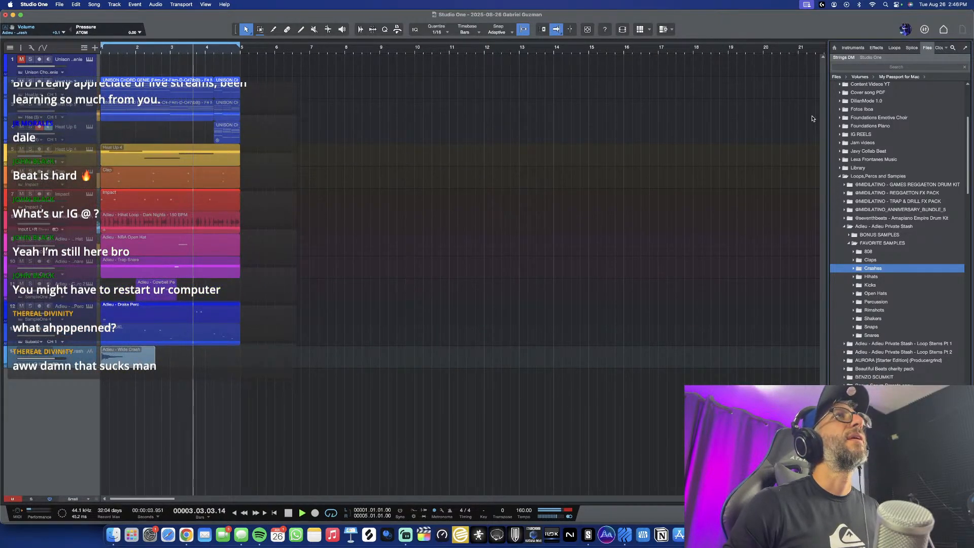
# Open the Splice browser, widen it and stop playback.
pyautogui.click(912, 48)
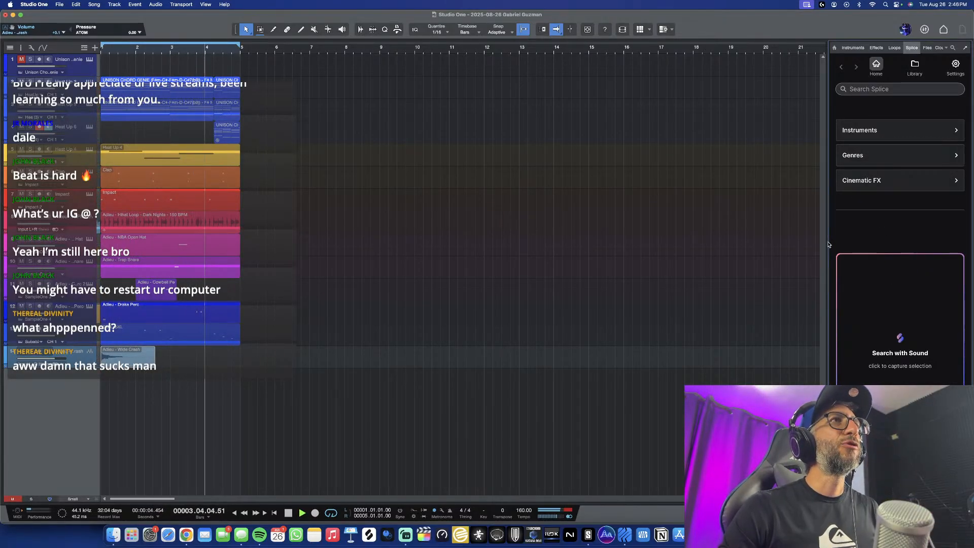
pyautogui.moveTo(827, 245); pyautogui.dragTo(742, 243)
pyautogui.press('space')
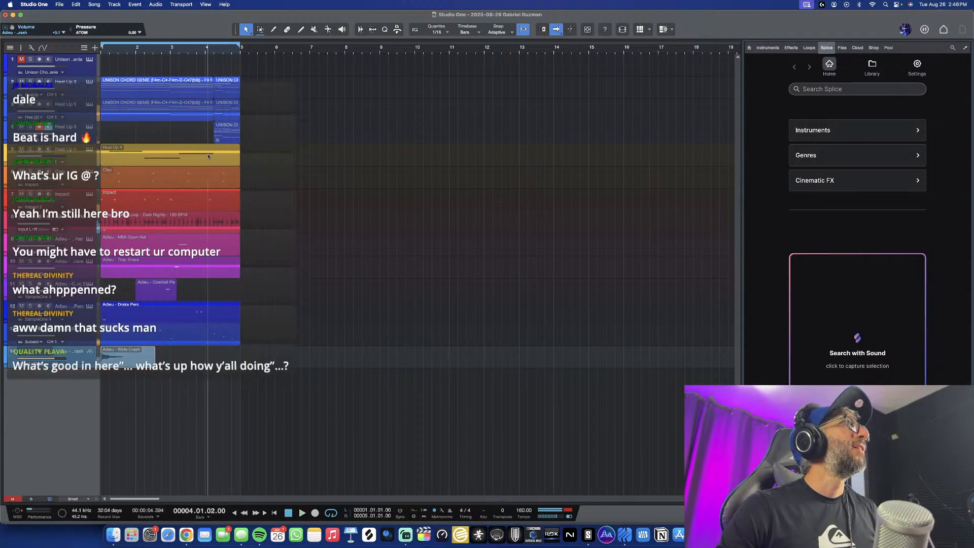
# Send the selected melody clips of the upper tracks to Splice's Search with Sound, checking and closing the Streamlabs window while it processes.
pyautogui.moveTo(303, 89); pyautogui.dragTo(133, 152)
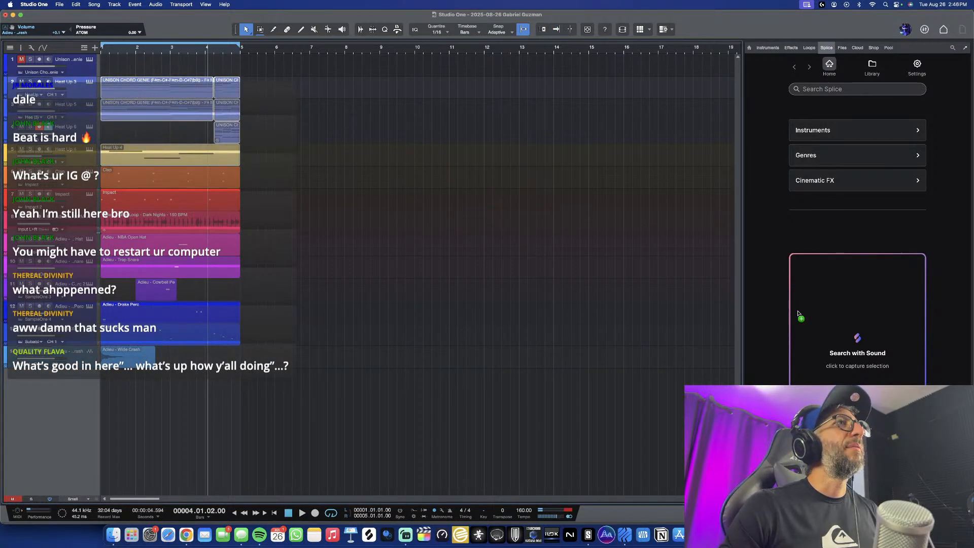
pyautogui.moveTo(798, 314); pyautogui.dragTo(871, 346)
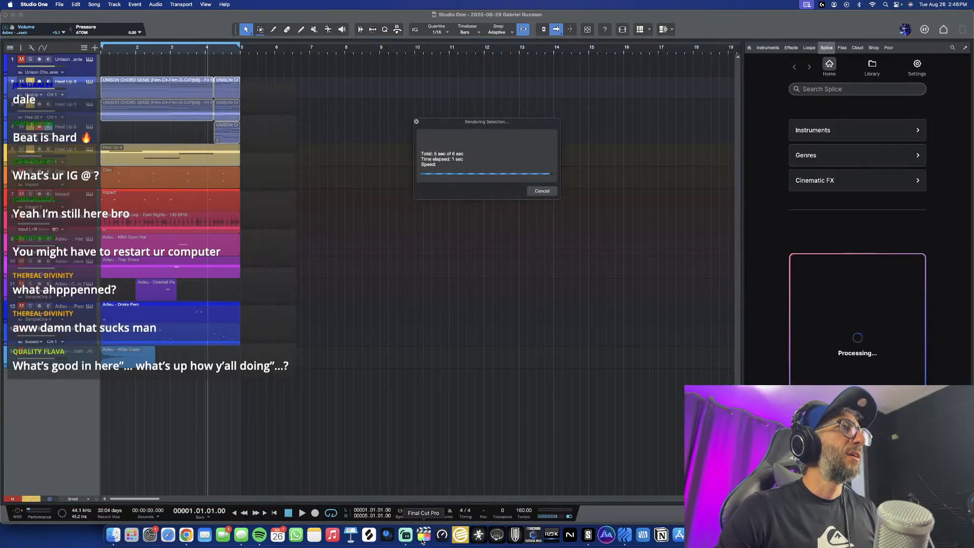
pyautogui.click(406, 536)
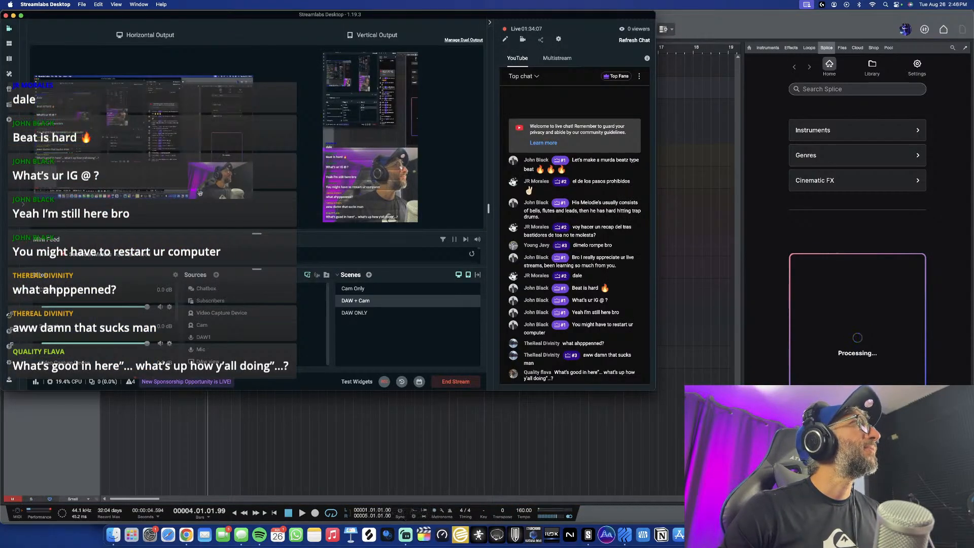
pyautogui.click(14, 16)
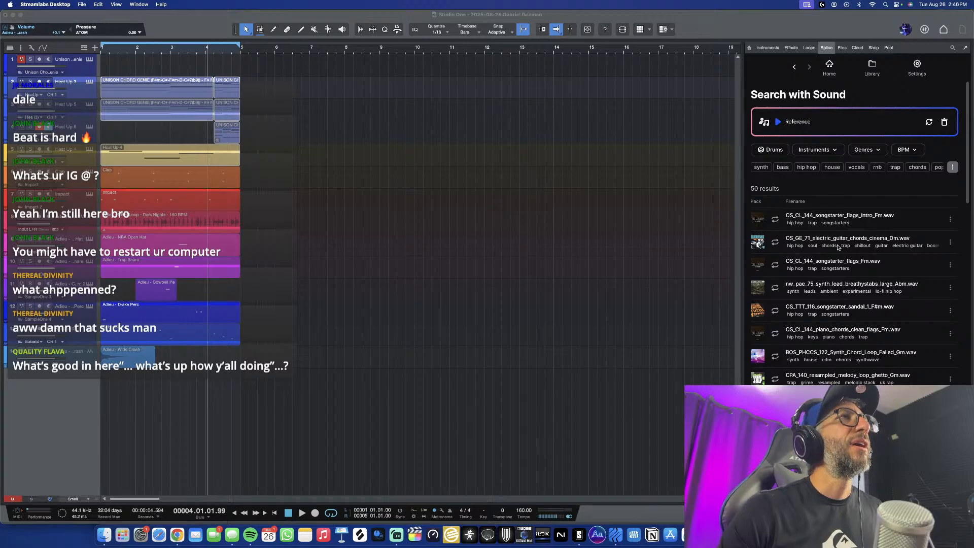
# Audition the first five Search with Sound results in sync with the beat, up to OS_TTT_116_songstarter_sandal_1_F#m, and stop playback.
pyautogui.click(775, 218)
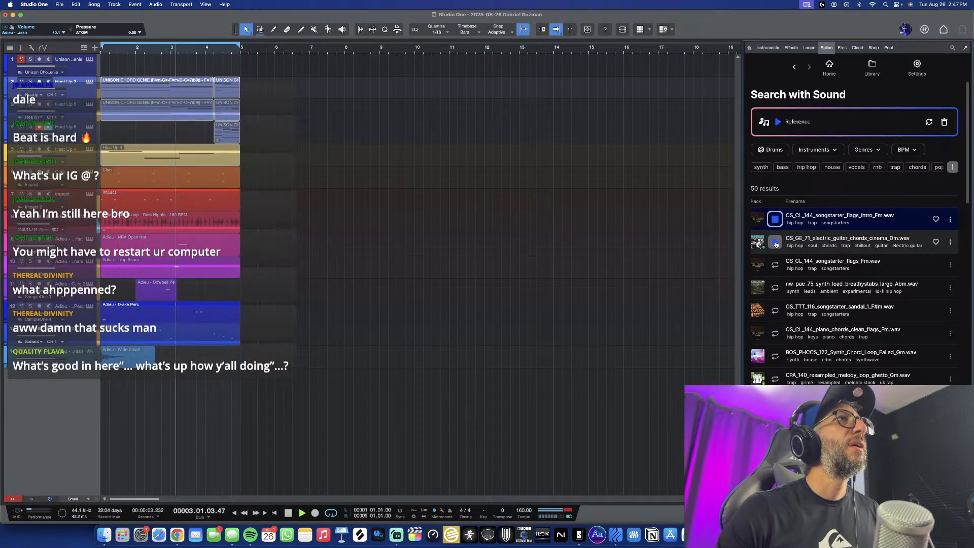
pyautogui.click(775, 243)
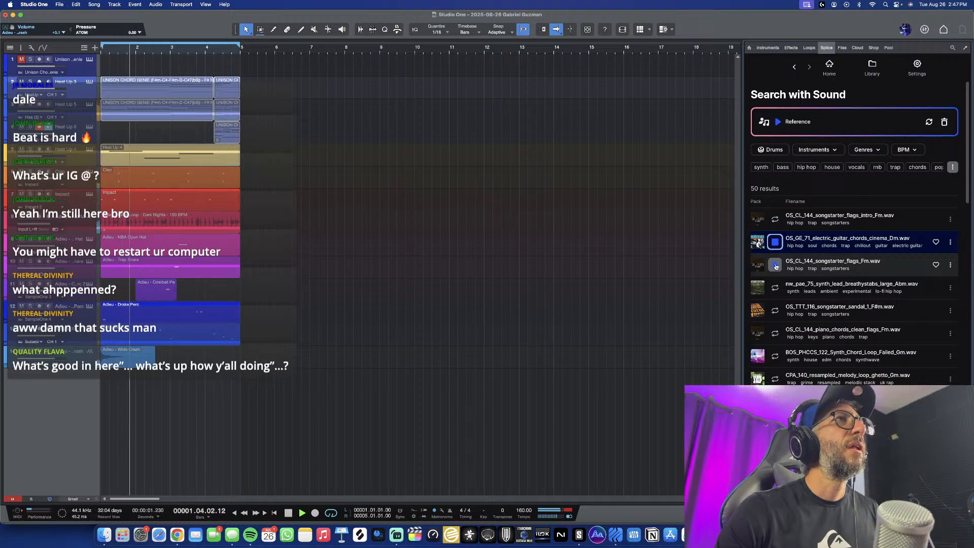
pyautogui.click(775, 266)
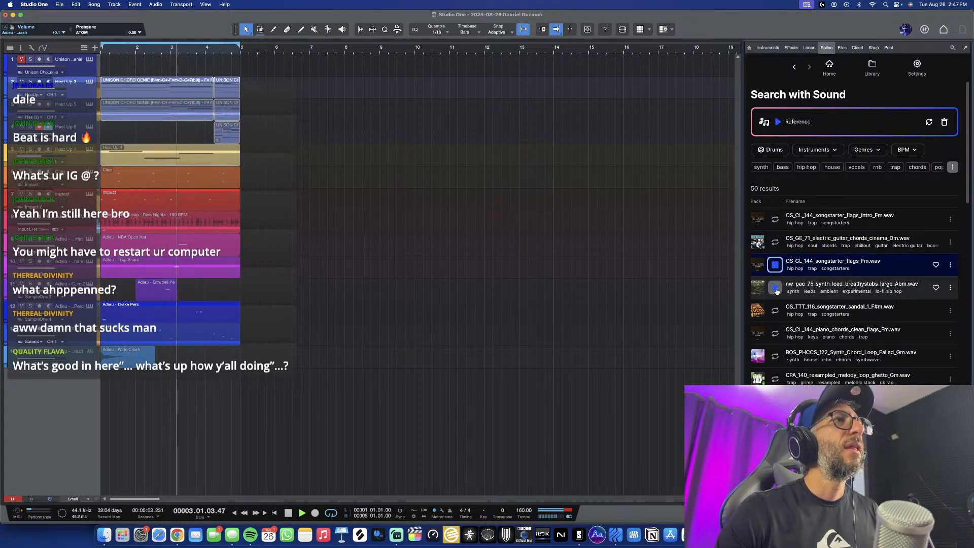
pyautogui.click(775, 290)
pyautogui.scroll(-1, 776, 319)
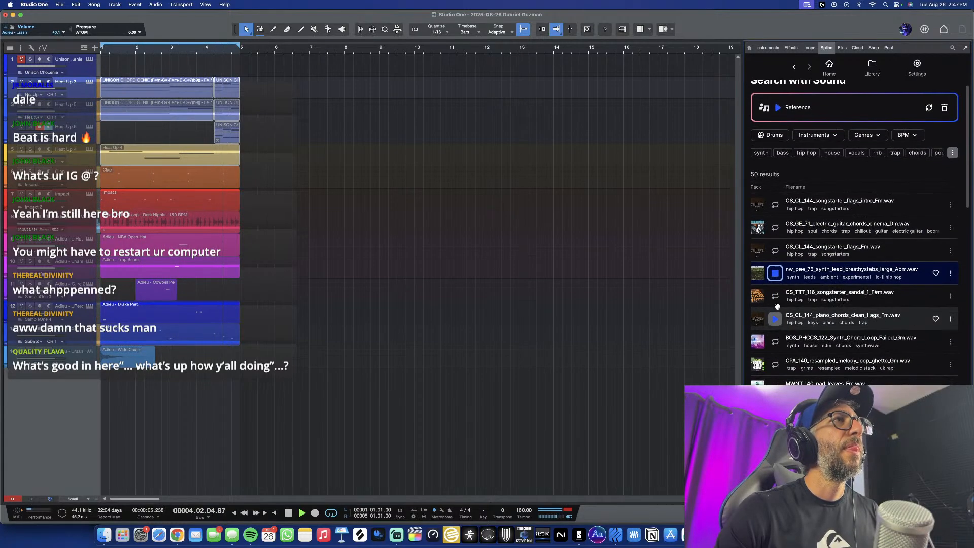
pyautogui.click(775, 296)
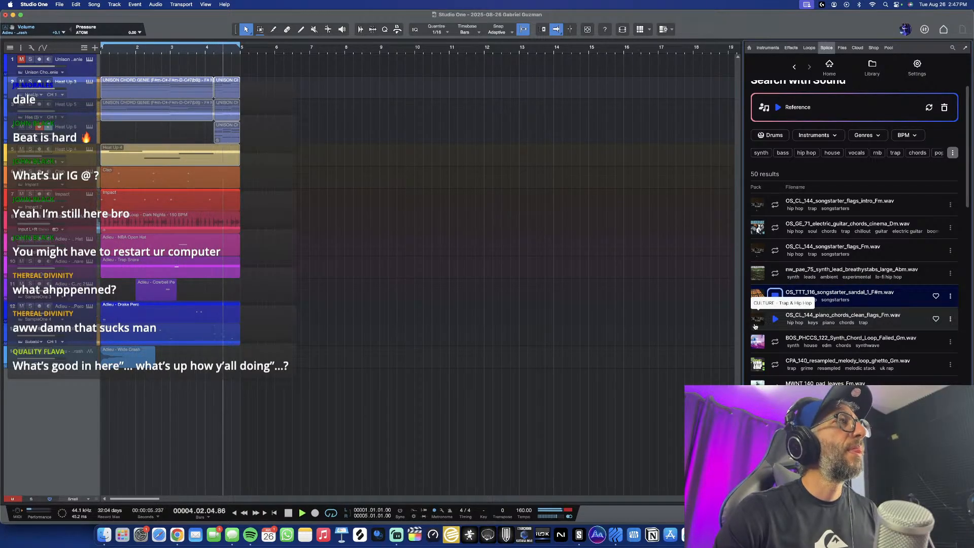
pyautogui.press('space')
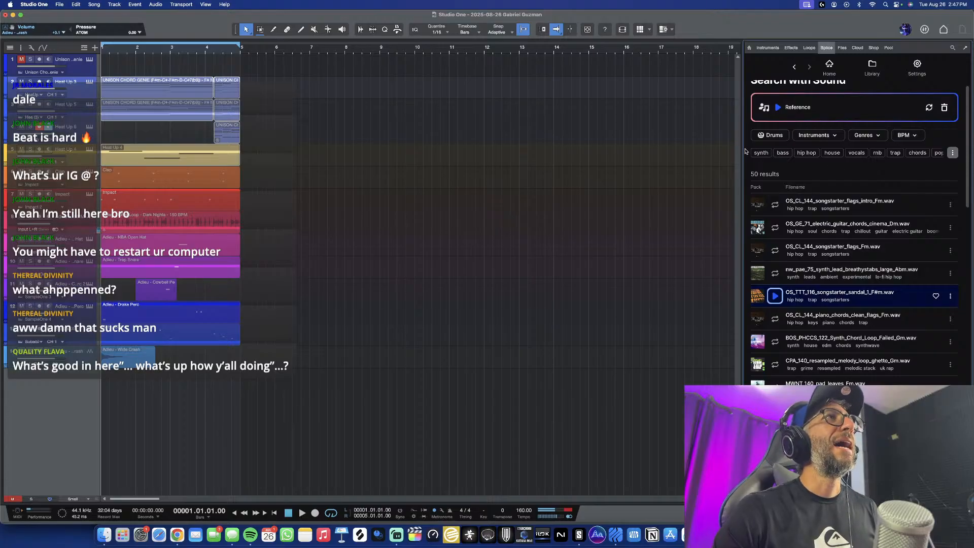
# Filter the Splice results by the vocals tag and audition the first four samples with the beat.
pyautogui.click(851, 154)
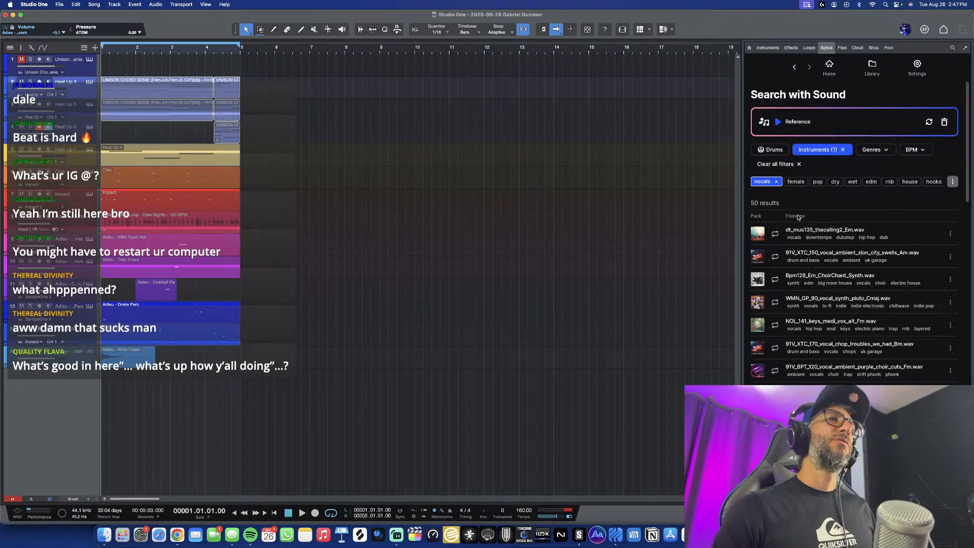
pyautogui.click(774, 236)
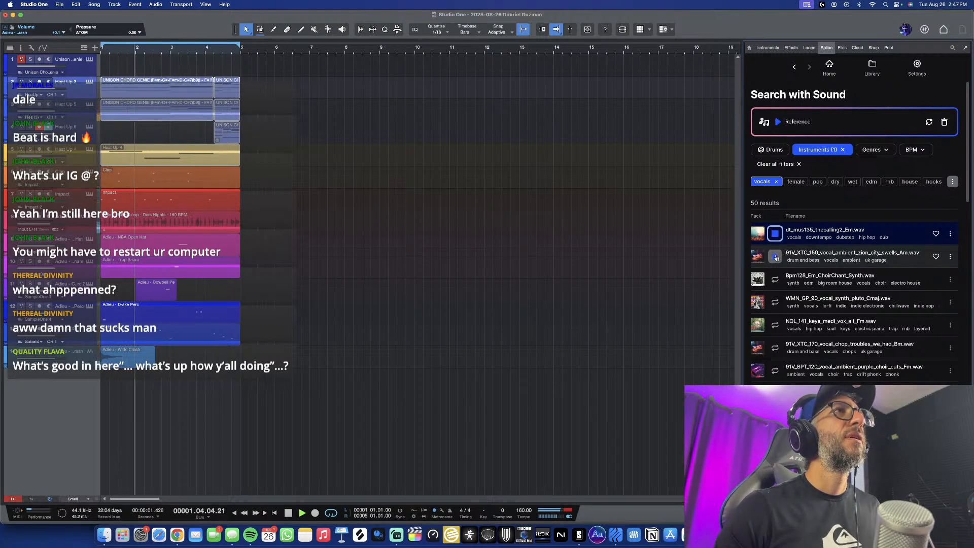
pyautogui.click(776, 257)
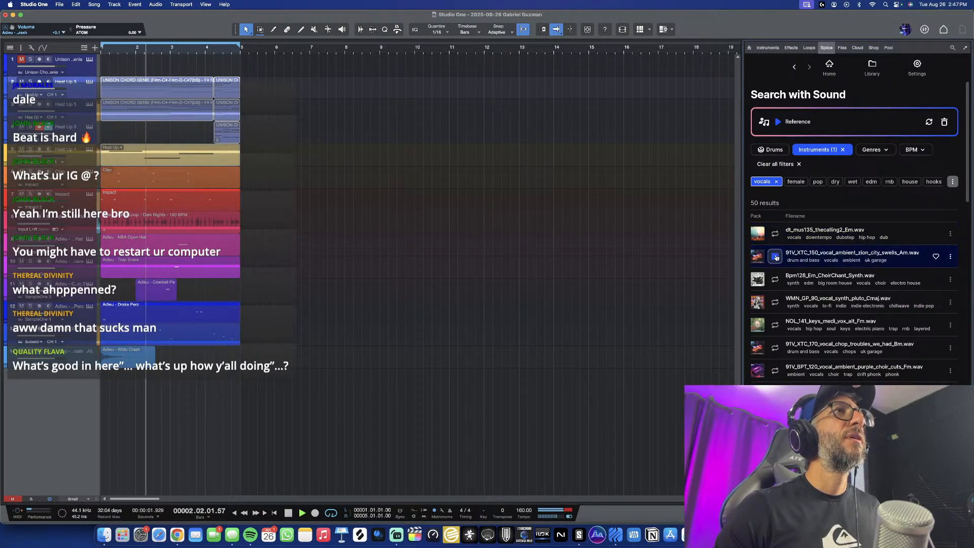
pyautogui.click(776, 280)
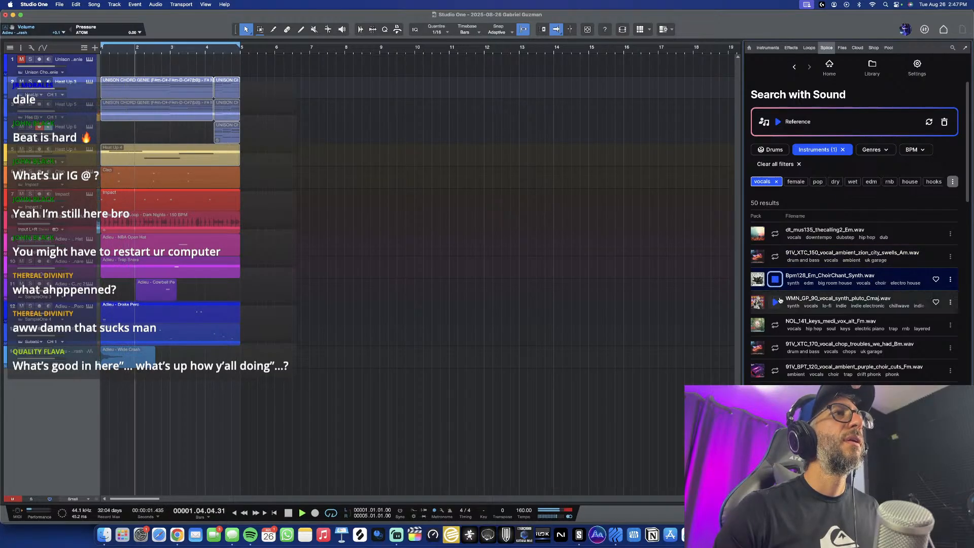
pyautogui.click(773, 305)
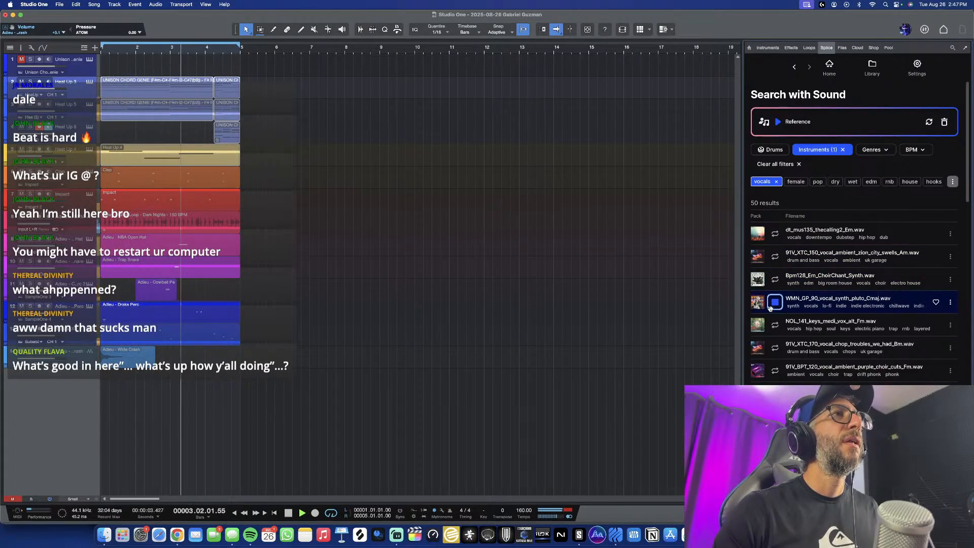
# Expand the tag list, add the phrases tag to the vocals filter and audition the resulting vocal phrases with the beat.
pyautogui.click(953, 182)
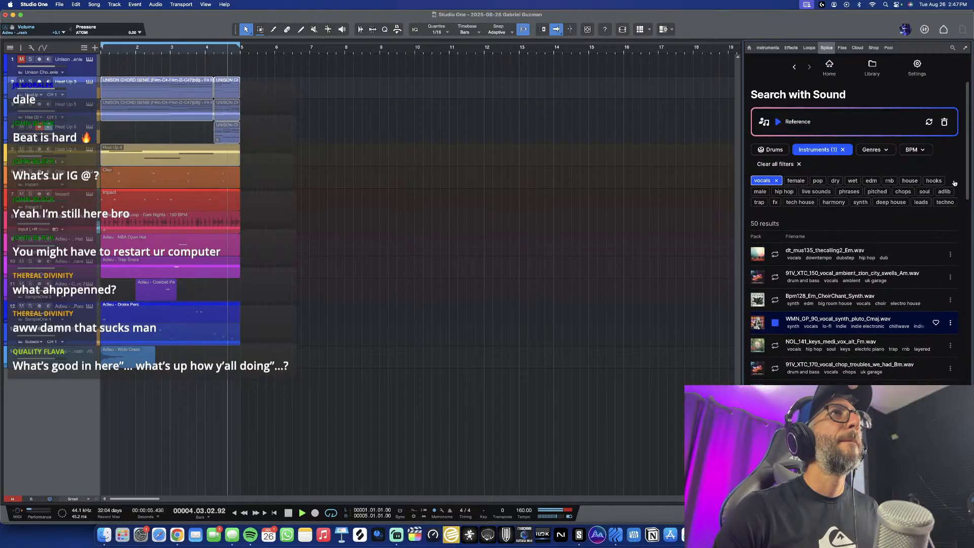
pyautogui.click(846, 192)
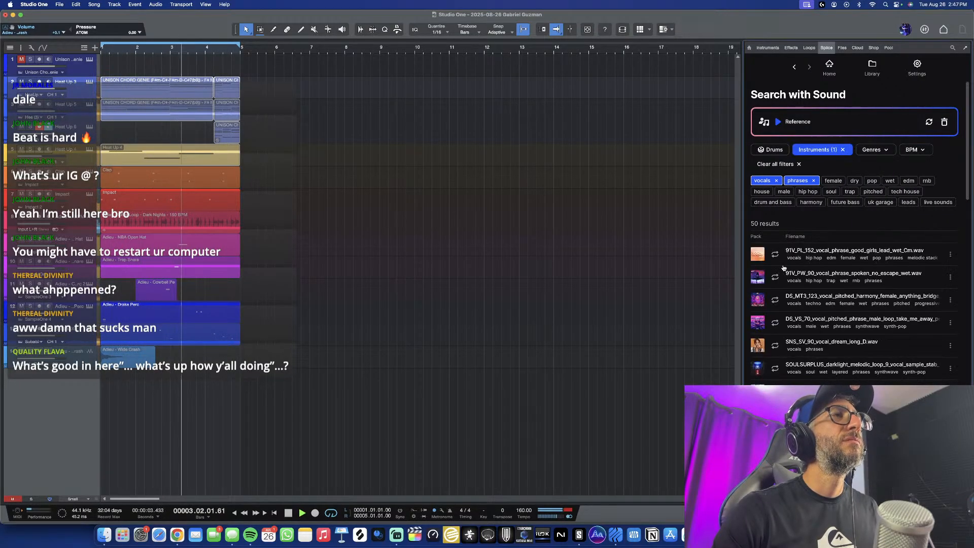
pyautogui.click(775, 254)
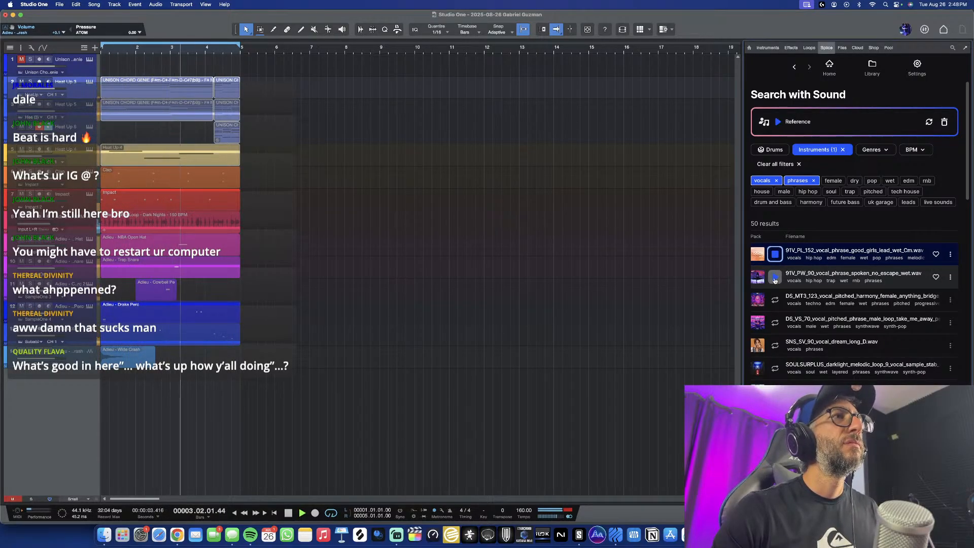
pyautogui.click(774, 278)
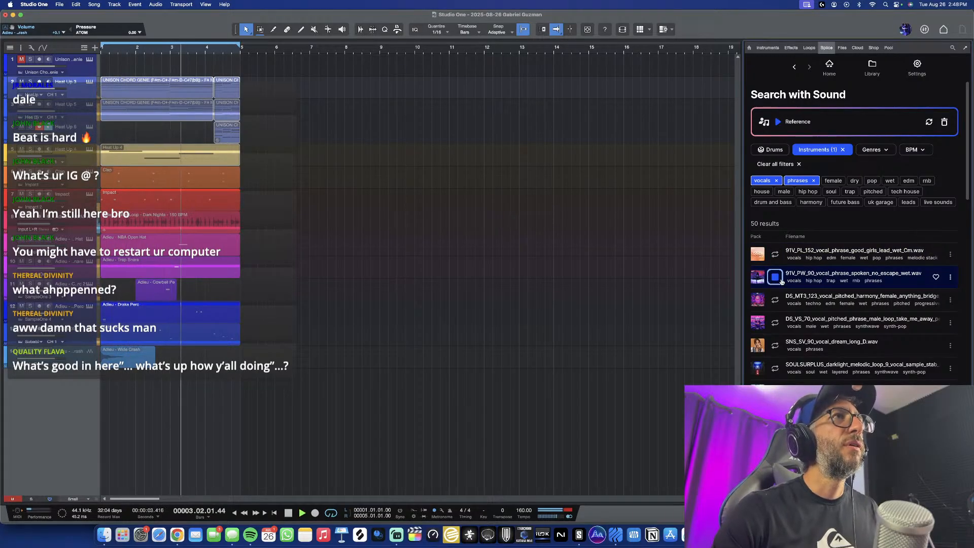
pyautogui.click(775, 299)
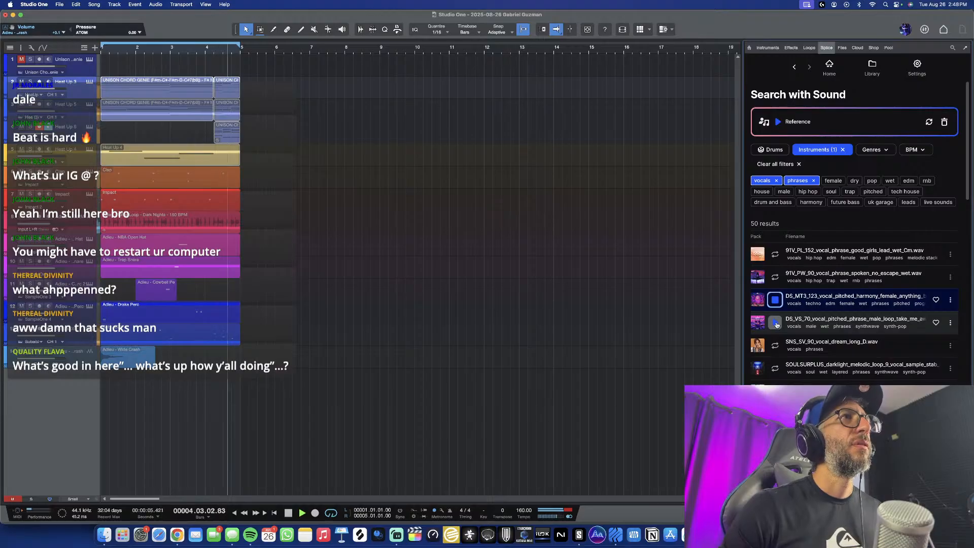
pyautogui.click(775, 323)
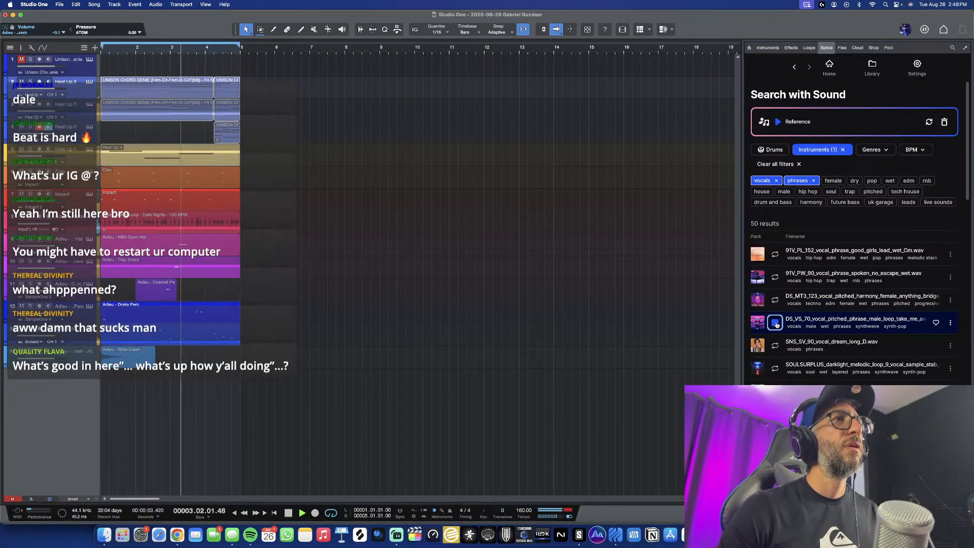
pyautogui.click(776, 346)
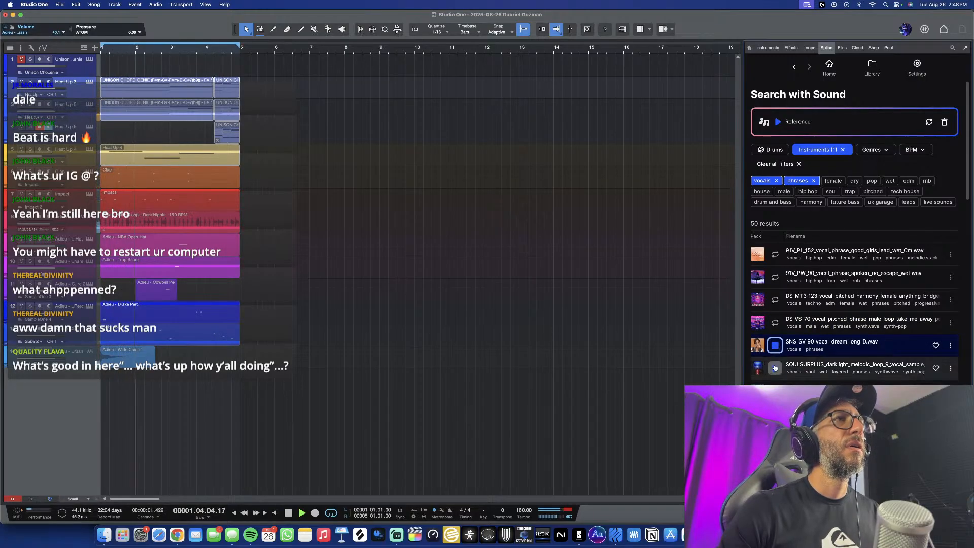
pyautogui.click(775, 369)
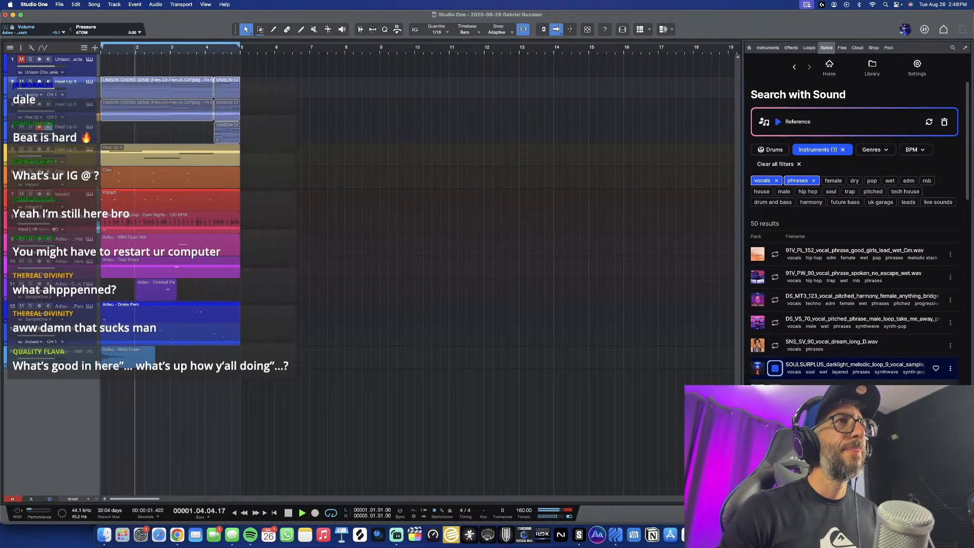
pyautogui.click(775, 391)
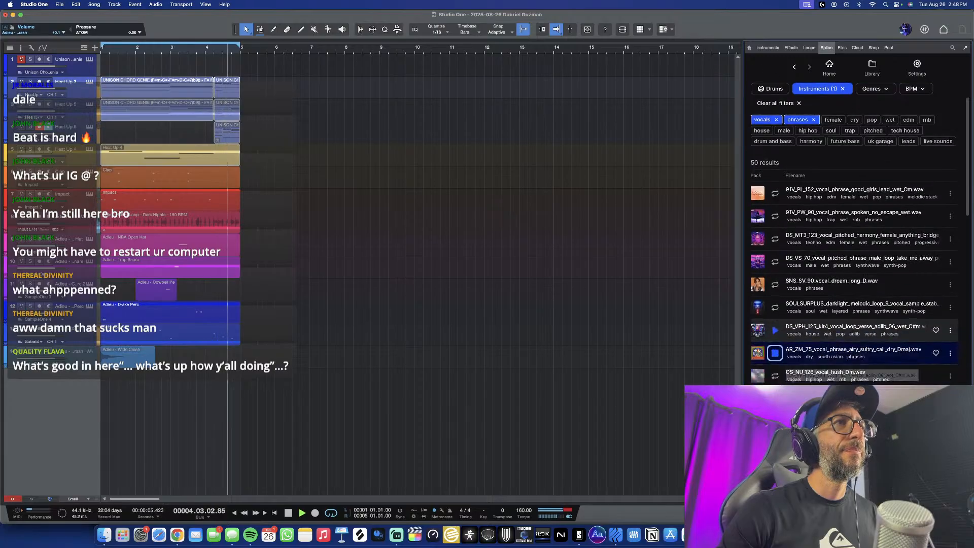
# Audition the AR_ZM_75 sultry call, OS_NU_126_vocal_hush_Dm and OS_NU_150_vocal_somebody_C#m samples with the beat.
pyautogui.scroll(-5, 812, 304)
pyautogui.click(776, 284)
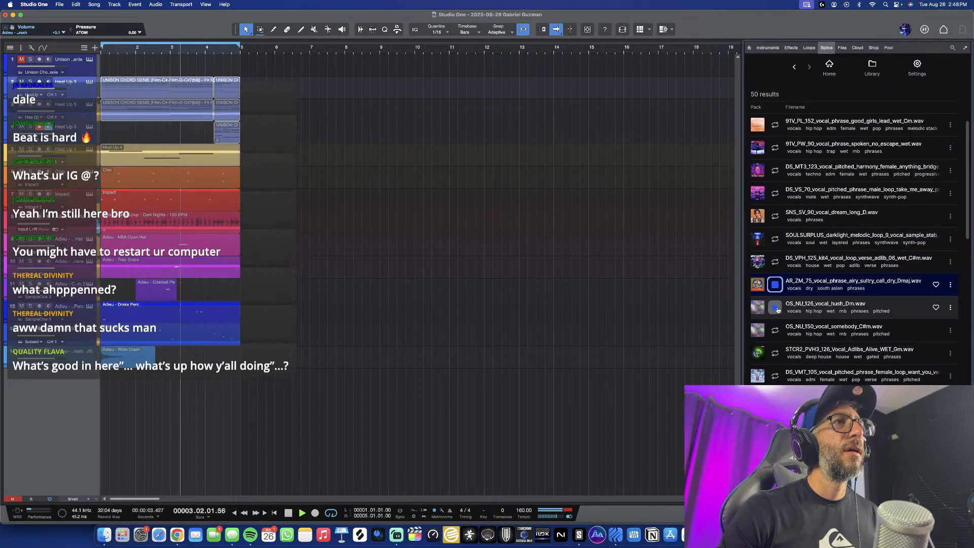
pyautogui.click(776, 308)
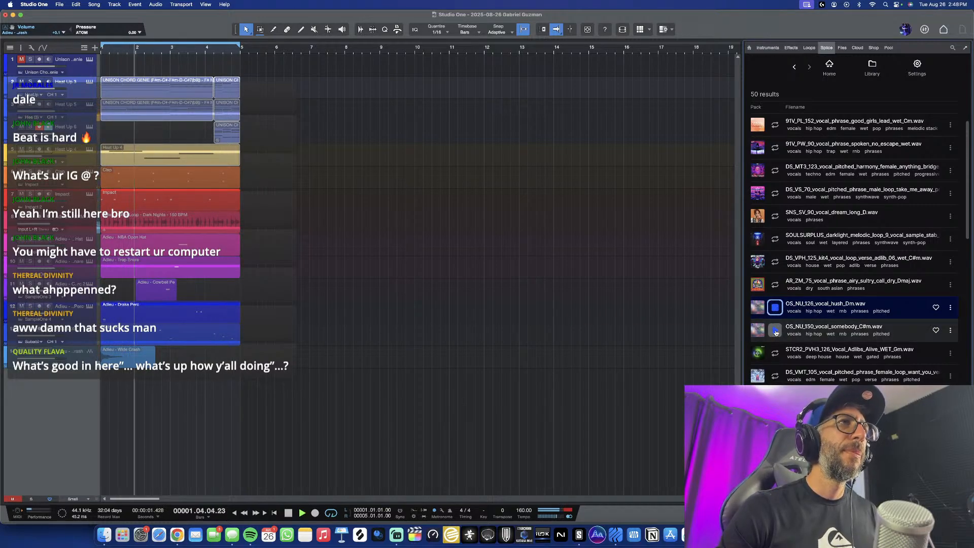
pyautogui.click(776, 330)
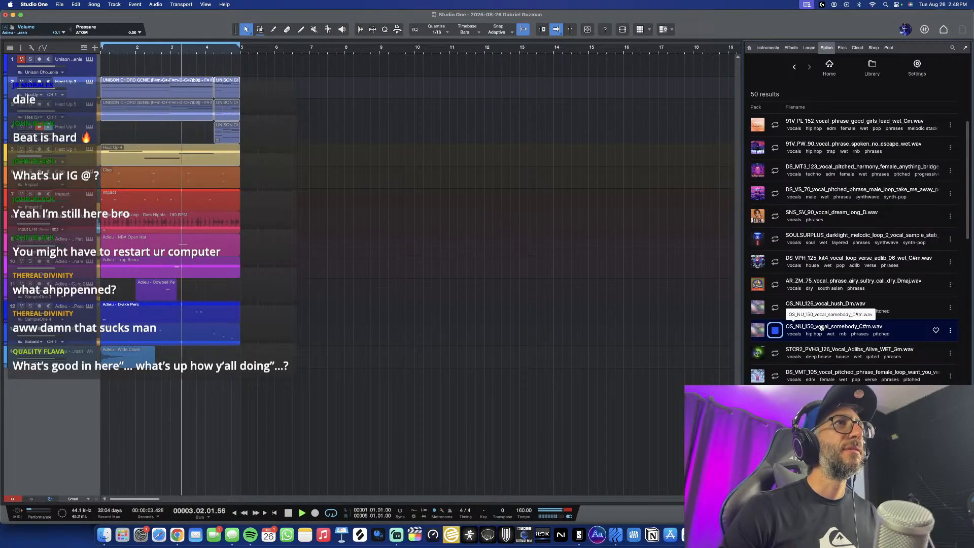
# Place OS_NU_150_vocal_somebody_C#m at bar 1 on a new track below the crash, listen to it and stop playback.
pyautogui.moveTo(822, 326); pyautogui.dragTo(115, 414)
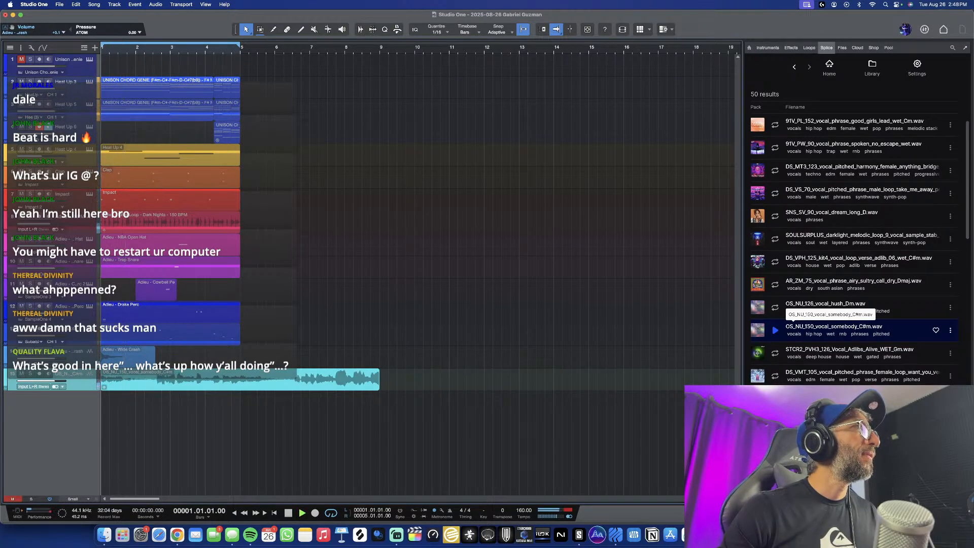
pyautogui.scroll(5, 168, 435)
pyautogui.scroll(2, 168, 435)
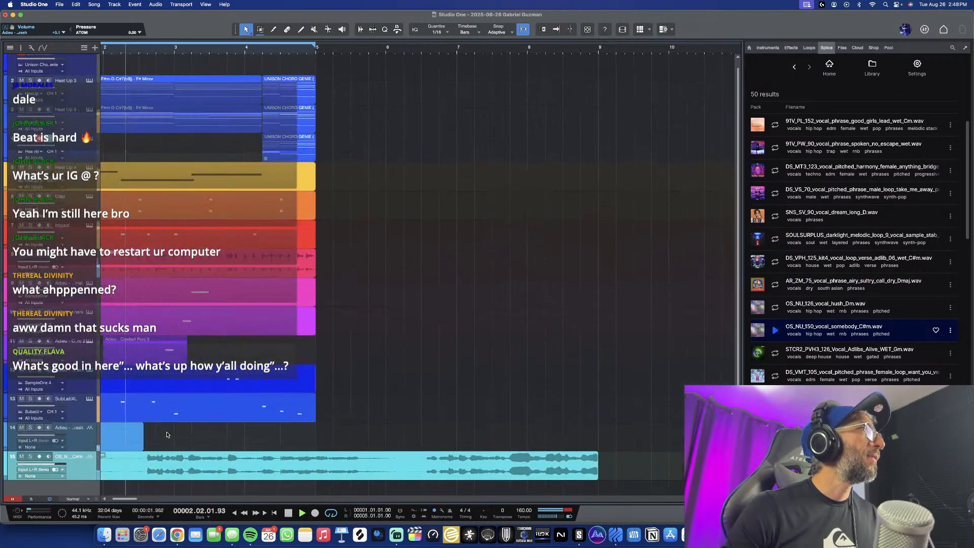
pyautogui.hscroll(-3, 168, 435)
pyautogui.scroll(-1, 168, 435)
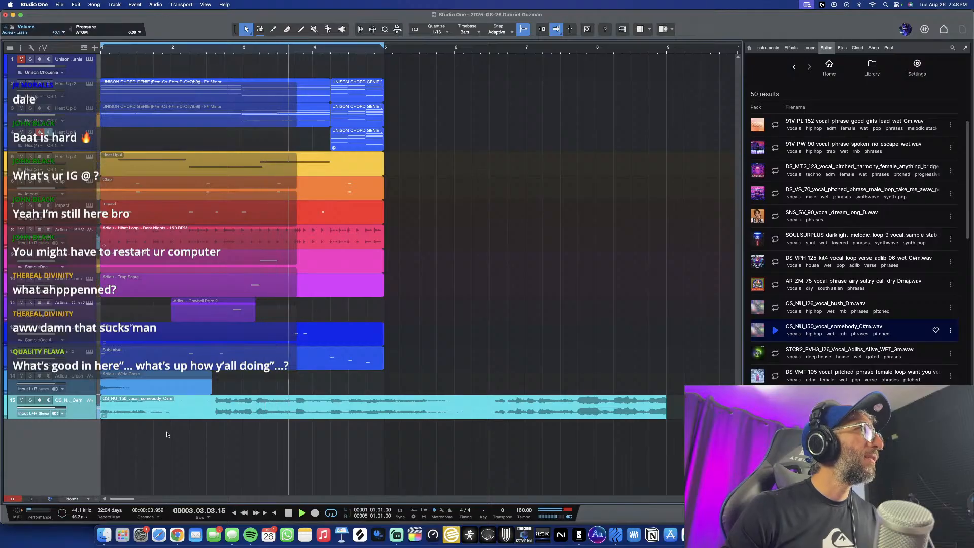
pyautogui.press('space')
# Split the vocal clip at about beat 4 of bar 3 and play the loop.
pyautogui.press('3')
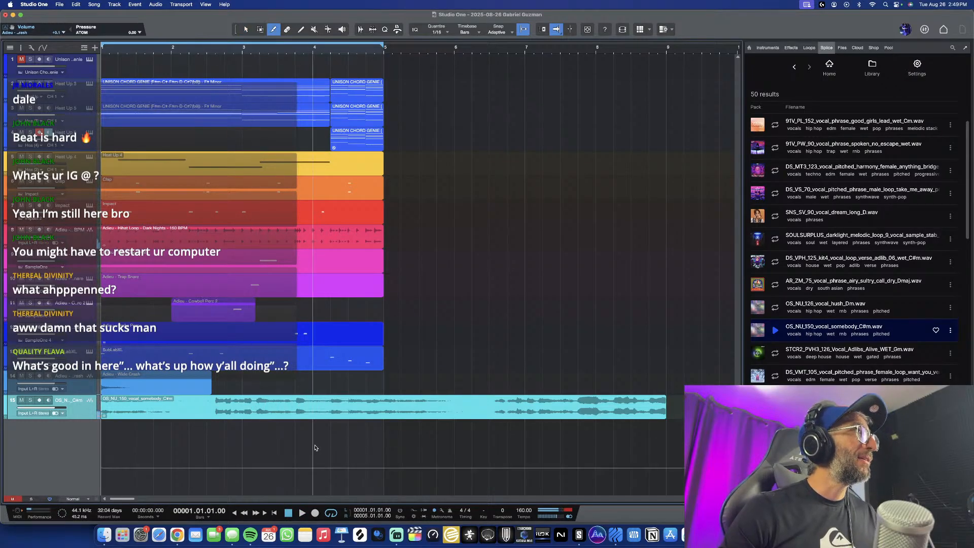
pyautogui.click(296, 405)
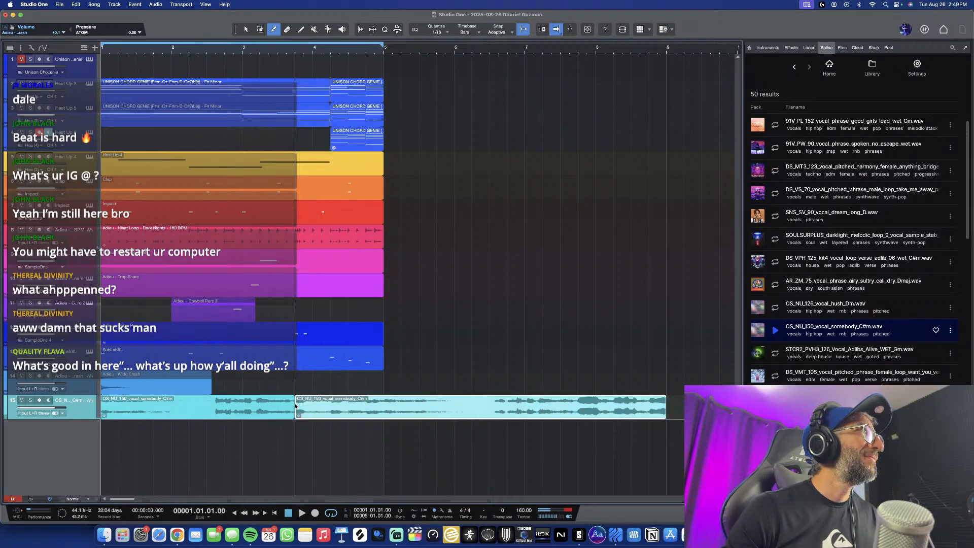
pyautogui.press('space')
pyautogui.scroll(3, 271, 446)
pyautogui.scroll(-5, 272, 450)
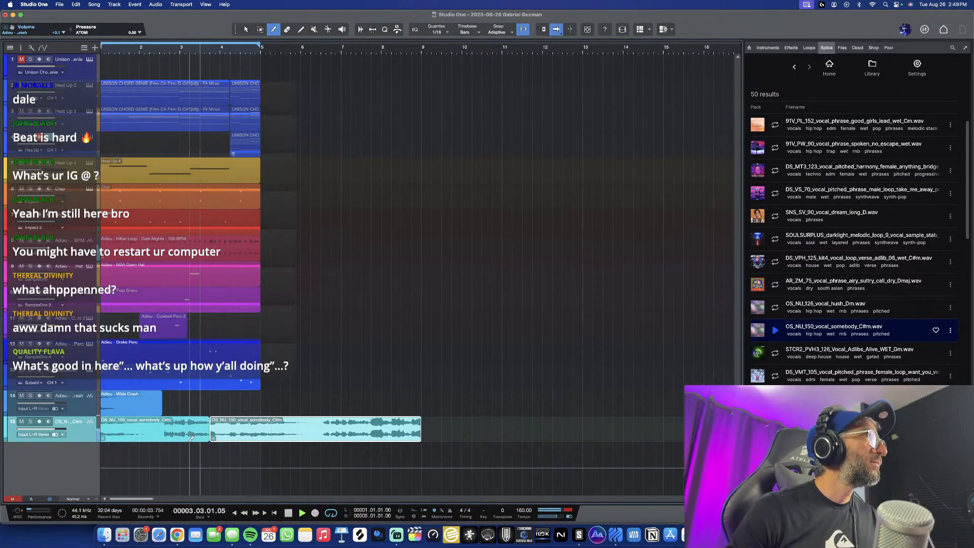
# Shorten the second vocal clip so it ends with the loop at bar 5, and select the first vocal clip.
pyautogui.press('1')
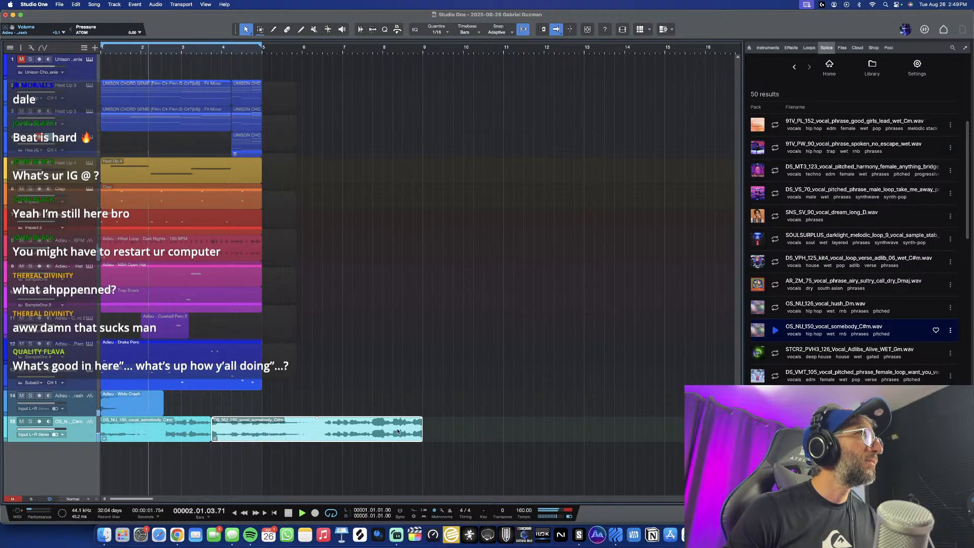
pyautogui.moveTo(423, 428); pyautogui.dragTo(264, 432)
pyautogui.click(161, 432)
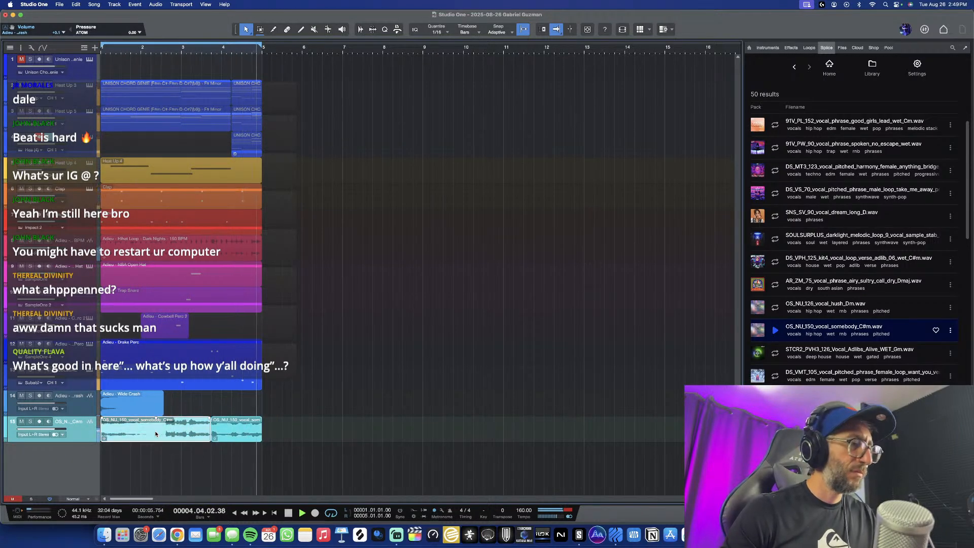
# Try the loop without the first vocal clip and undo the deletion.
pyautogui.press('Delete')
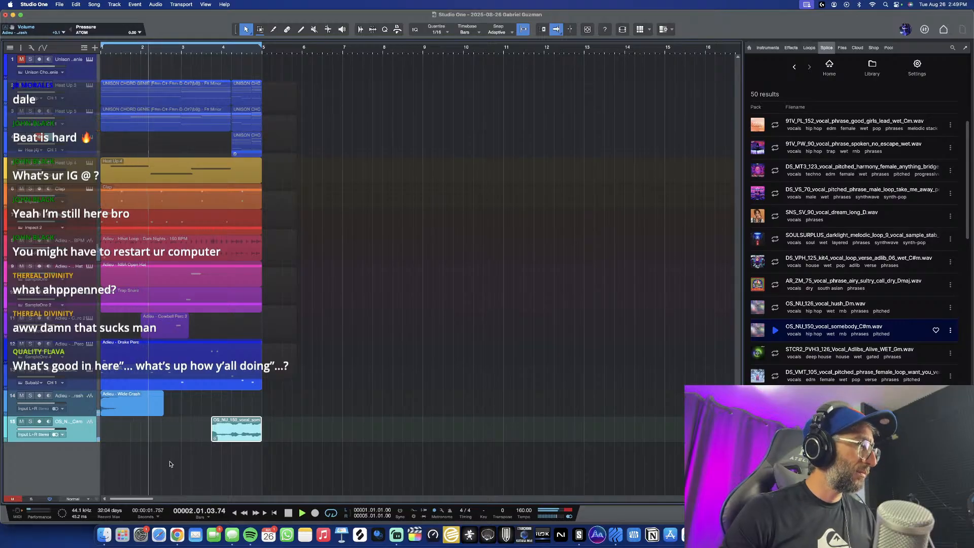
pyautogui.press('space')
pyautogui.press('super+z')
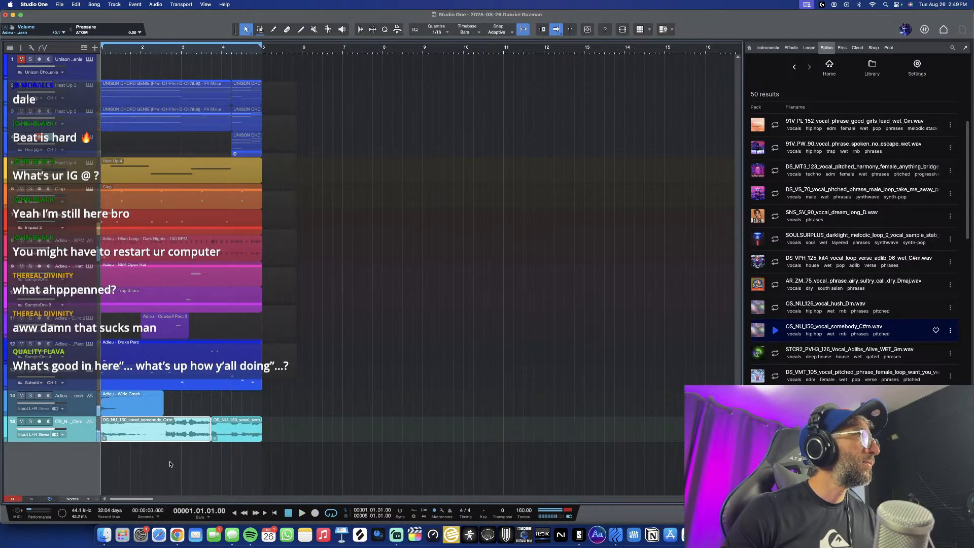
# Split the first vocal clip at about beat 2 of bar 2 and play the loop.
pyautogui.press('z')
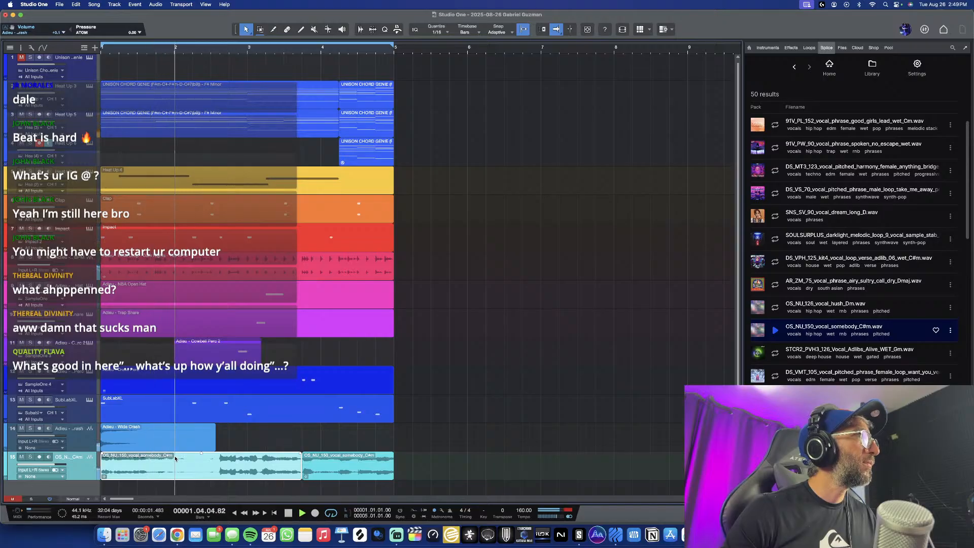
pyautogui.press('space')
pyautogui.press('3')
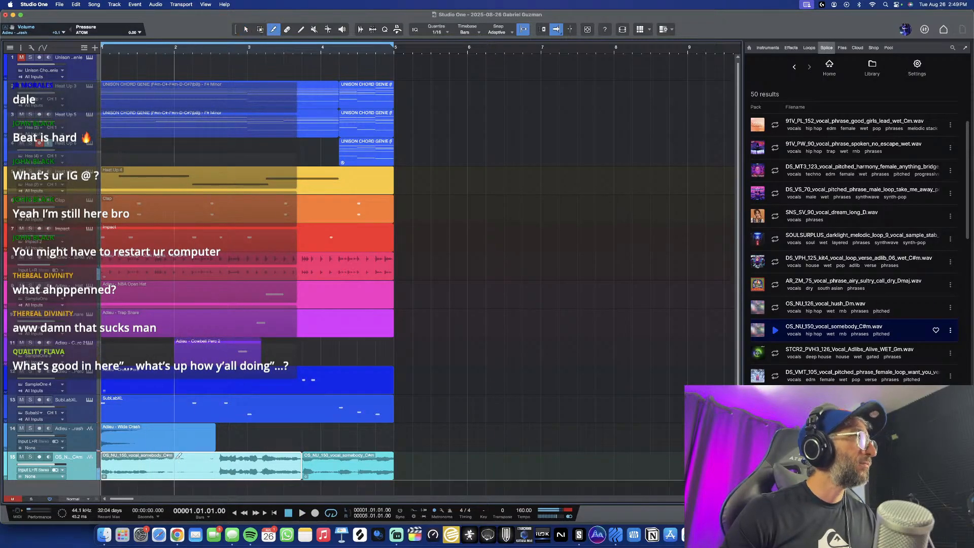
pyautogui.click(192, 466)
pyautogui.press('1')
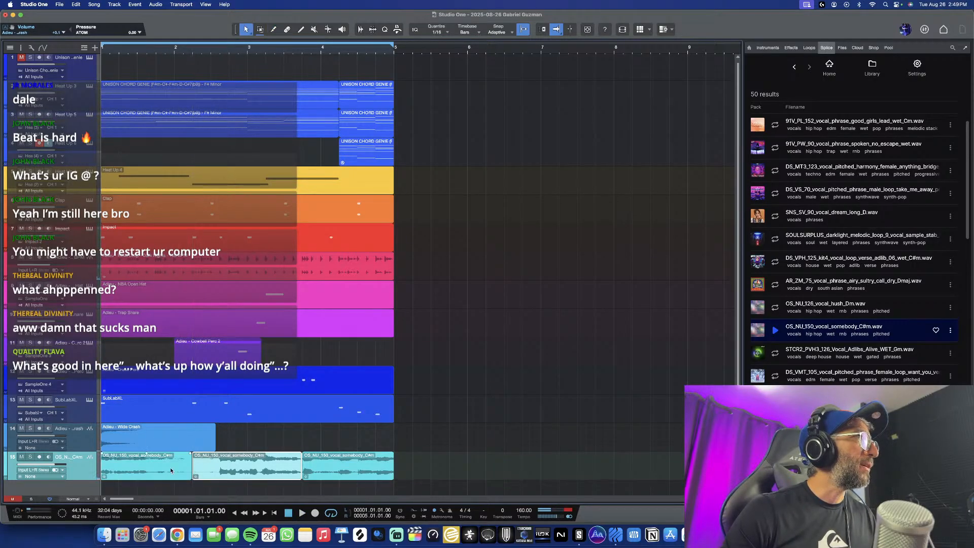
pyautogui.press('space')
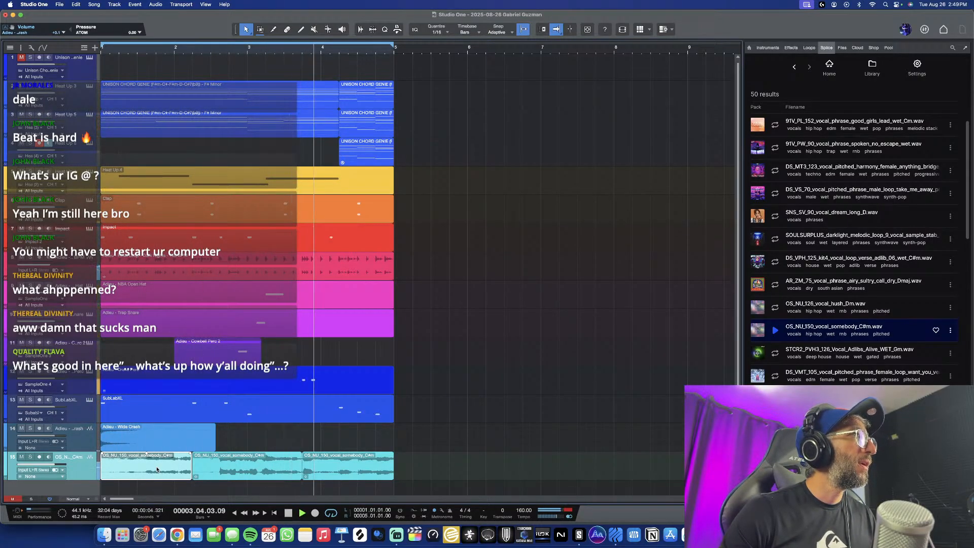
# Try removing the middle vocal clip and undo the deletion.
pyautogui.click(252, 471)
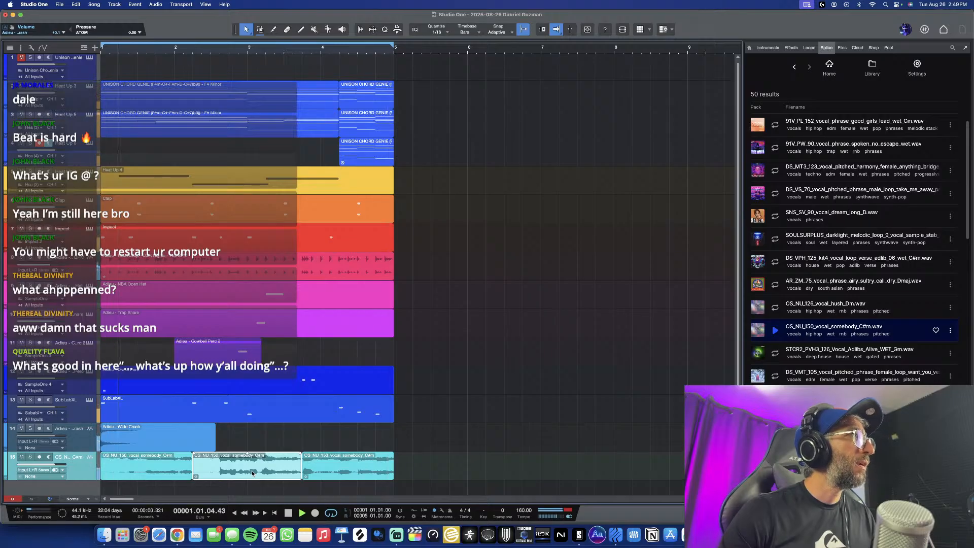
pyautogui.press('Delete')
pyautogui.press('space')
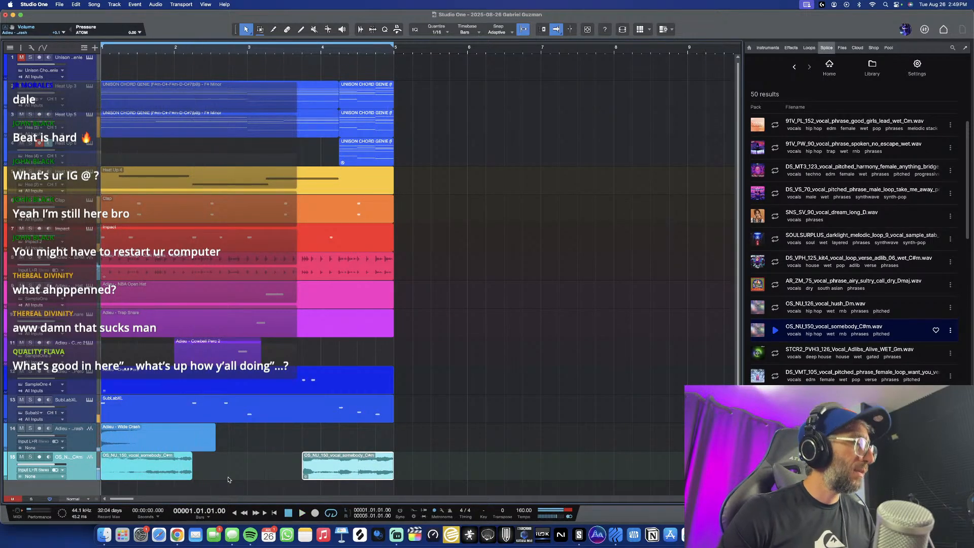
pyautogui.press('super+z')
# Delete the first vocal clip, and move a start-trimmed version of the middle clip to bar 1 for playback.
pyautogui.click(165, 474)
pyautogui.press('Delete')
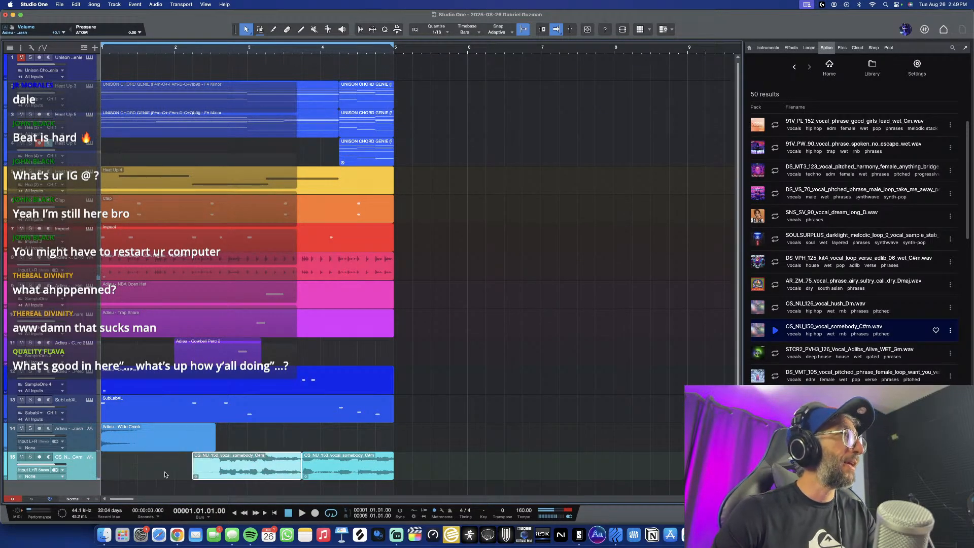
pyautogui.moveTo(191, 467); pyautogui.dragTo(102, 470)
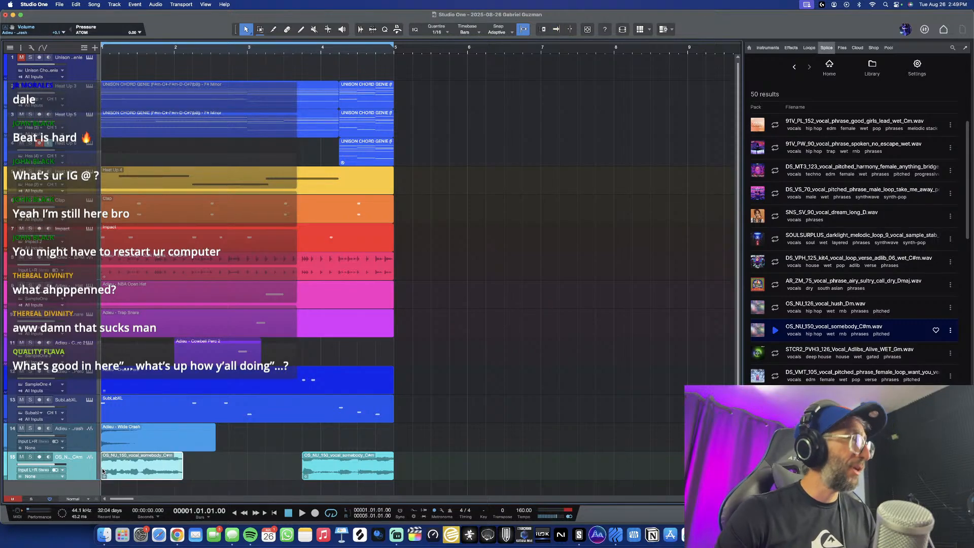
pyautogui.press('space')
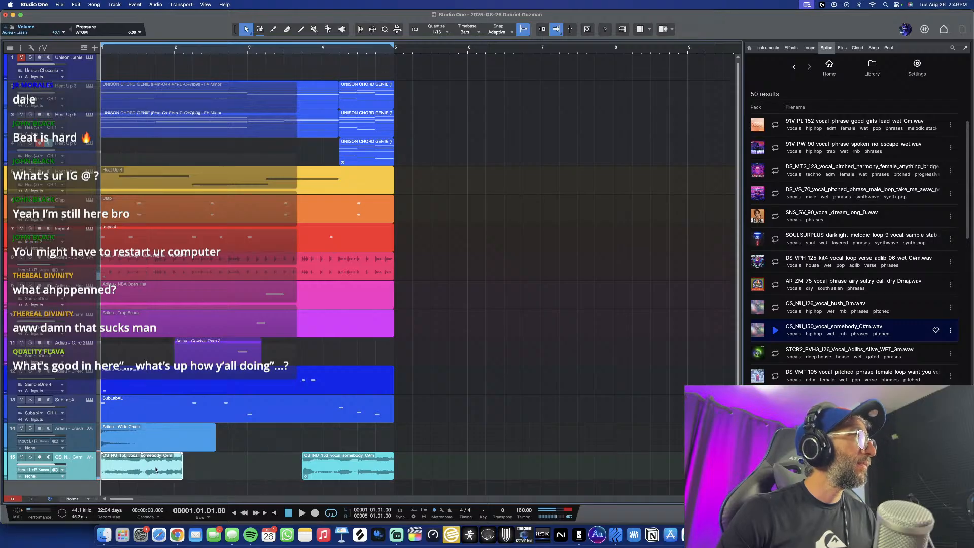
pyautogui.press('space')
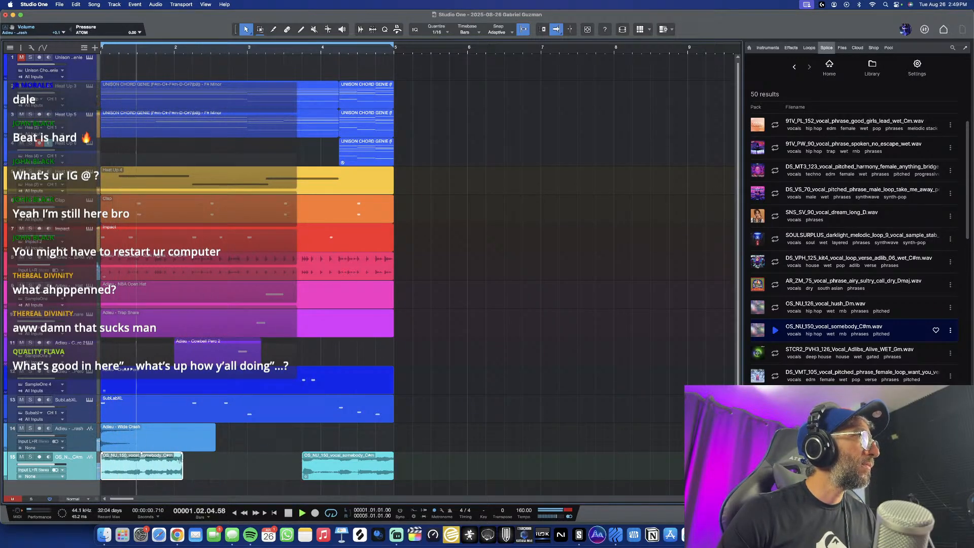
# Shift the earlier vocal clip to beat 3 of bar 1 and trim its start so only about one beat of vocal remains.
pyautogui.moveTo(142, 467); pyautogui.dragTo(172, 466)
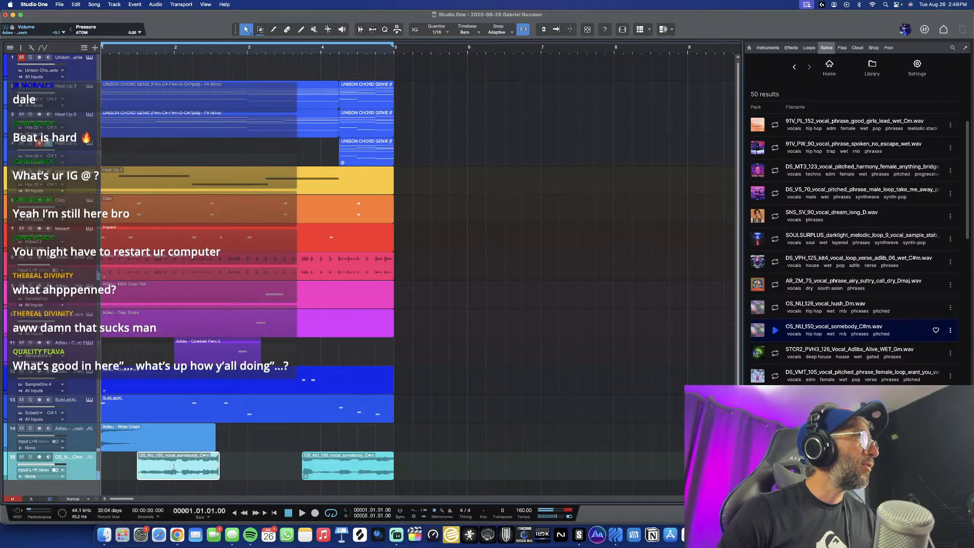
pyautogui.press('space')
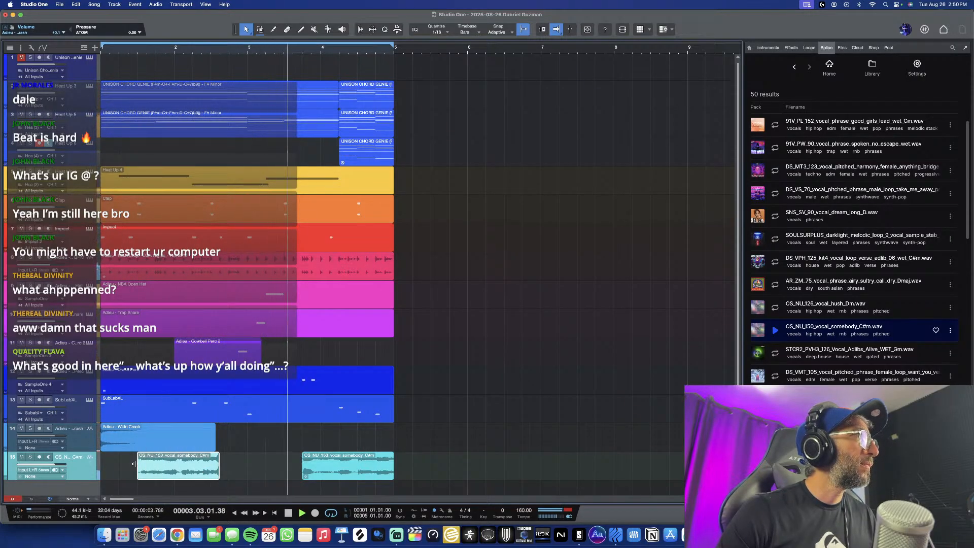
pyautogui.moveTo(138, 473); pyautogui.dragTo(202, 472)
pyautogui.scroll(1, 229, 475)
pyautogui.scroll(2, 229, 474)
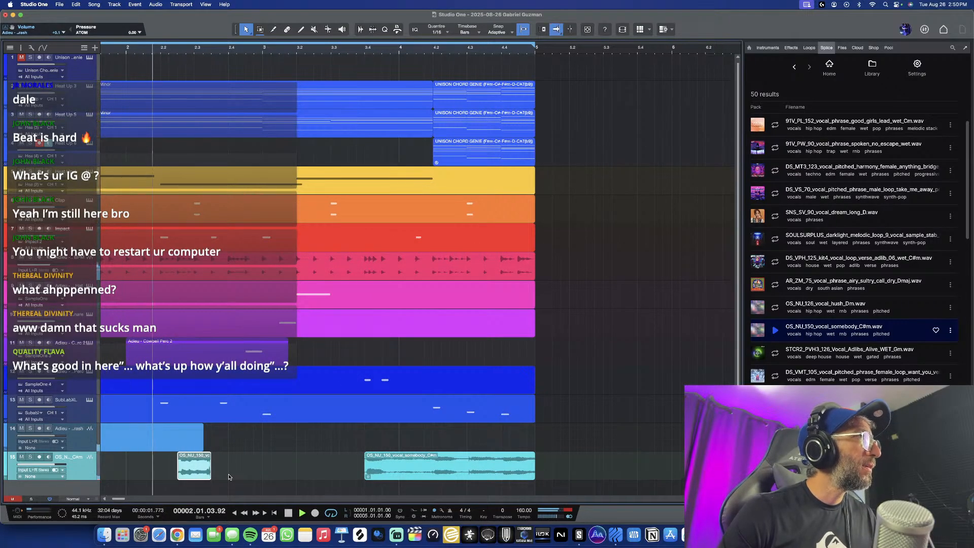
pyautogui.scroll(-1, 229, 477)
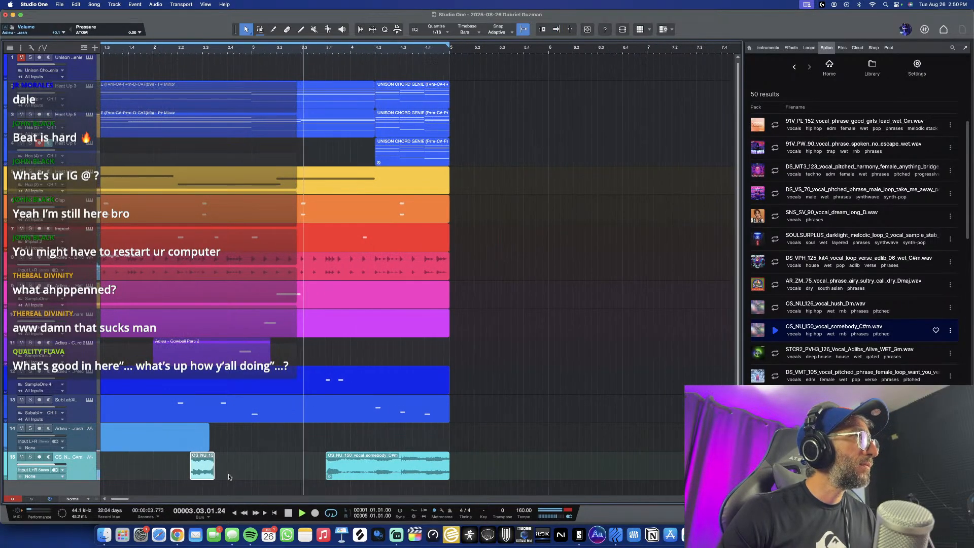
pyautogui.scroll(-1, 228, 477)
pyautogui.scroll(-1, 229, 477)
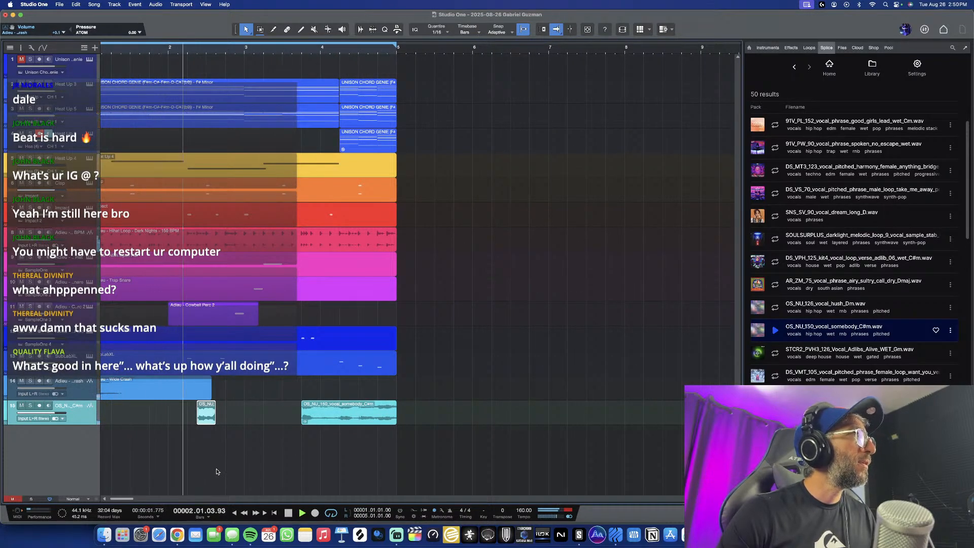
# Try the short vocal clip at the start of bar 2 and about half a beat after it, listening to the loop.
pyautogui.moveTo(206, 416); pyautogui.dragTo(178, 416)
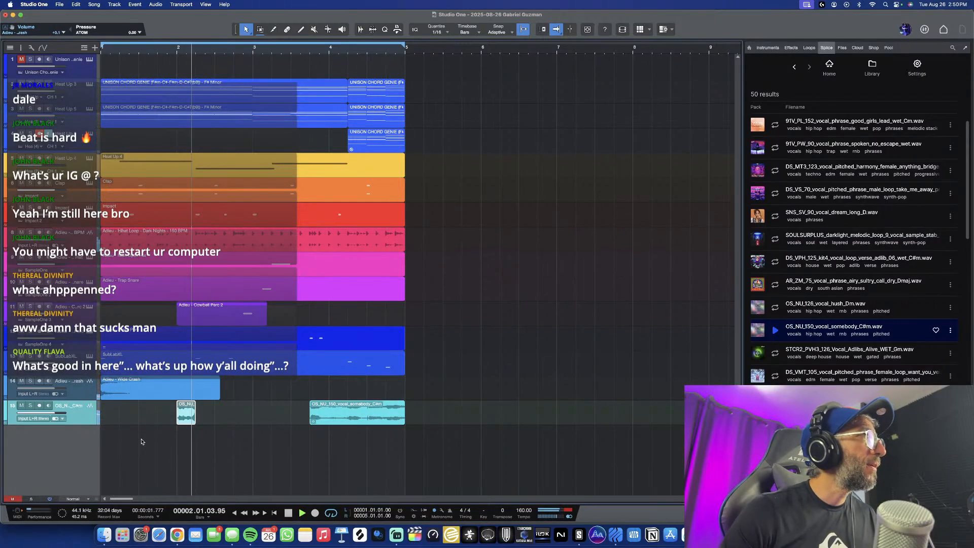
pyautogui.press('space')
pyautogui.scroll(5, 178, 420)
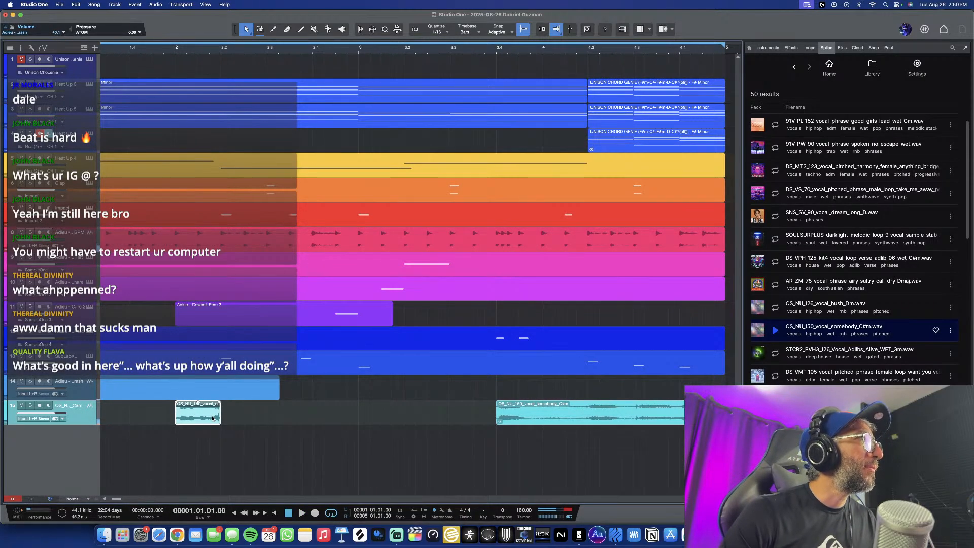
pyautogui.moveTo(213, 418); pyautogui.dragTo(236, 420)
pyautogui.press('space')
pyautogui.scroll(-3, 264, 436)
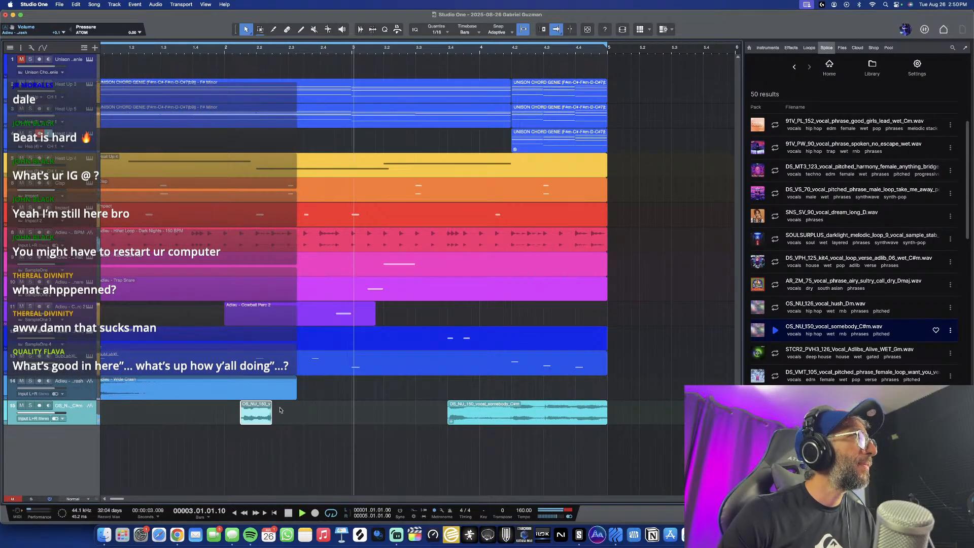
pyautogui.press('space')
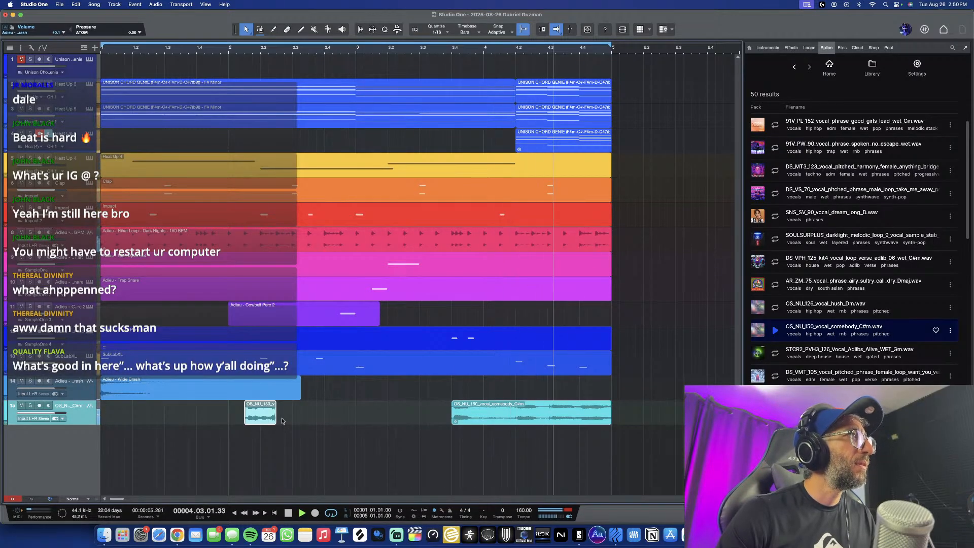
# Try the short vocal clip on beat 4 of bar 2 and at bar 3, and settle it at bar 1.
pyautogui.moveTo(256, 415); pyautogui.dragTo(332, 415)
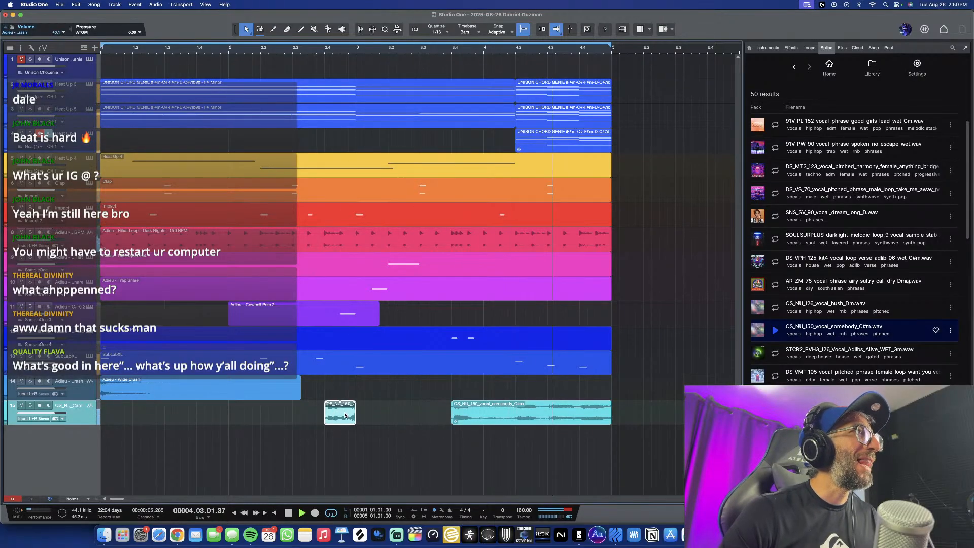
pyautogui.moveTo(345, 415); pyautogui.dragTo(377, 415)
pyautogui.press('w')
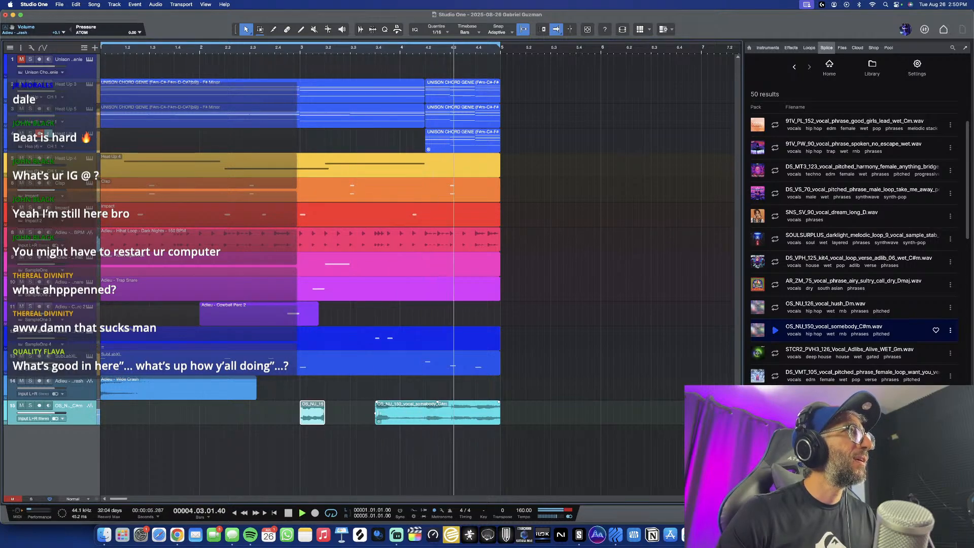
pyautogui.press('w')
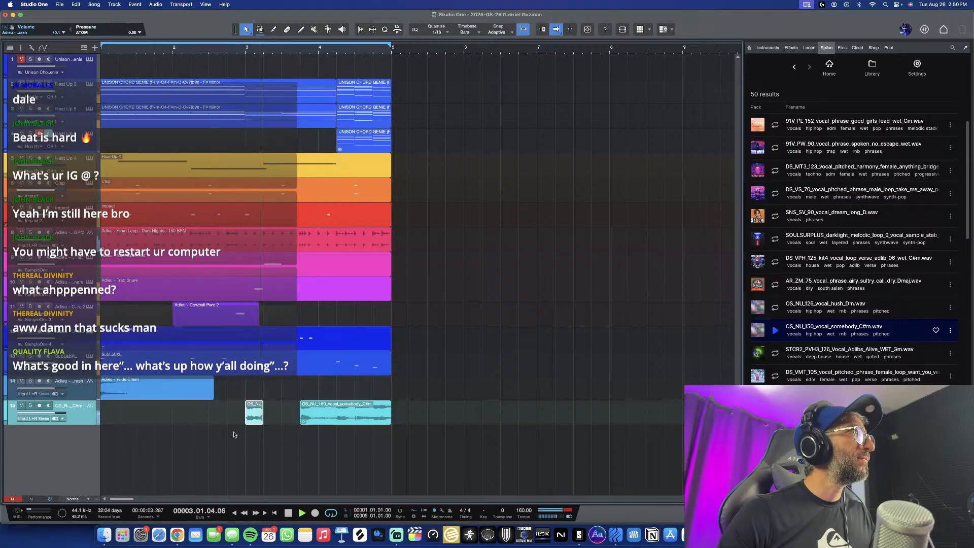
pyautogui.moveTo(255, 419); pyautogui.dragTo(115, 418)
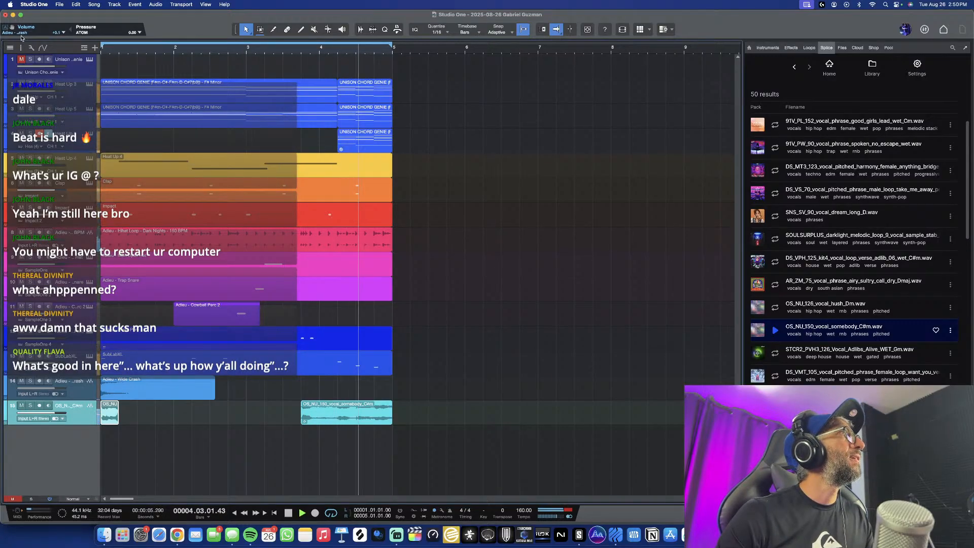
# Show the vocal track's inspector and insert ValhallaSupermassive on the track.
pyautogui.click(21, 47)
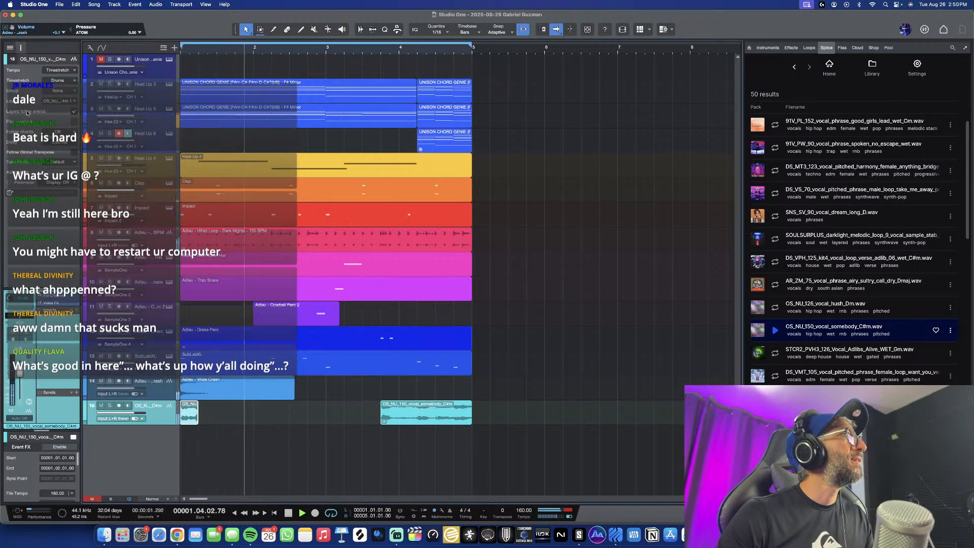
pyautogui.click(77, 311)
pyautogui.write('super')
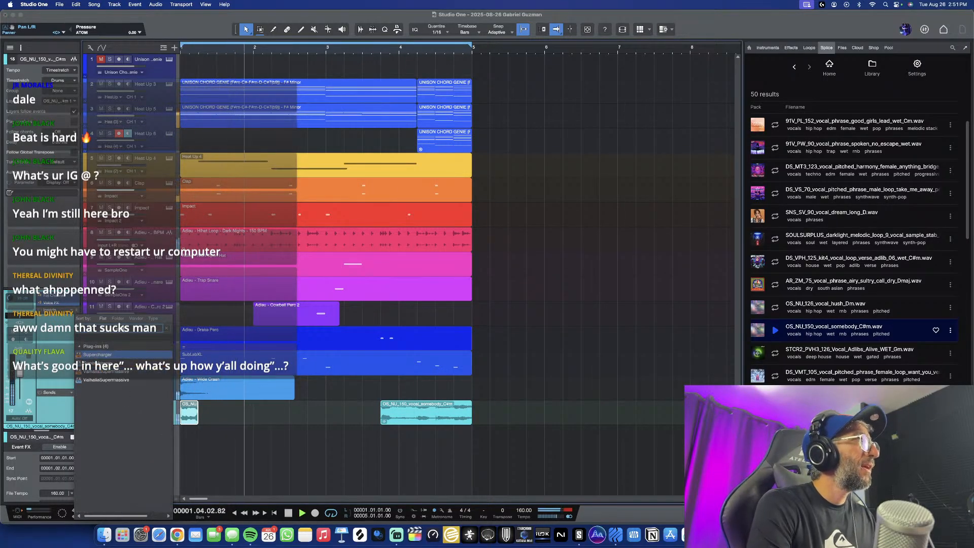
pyautogui.click(104, 372)
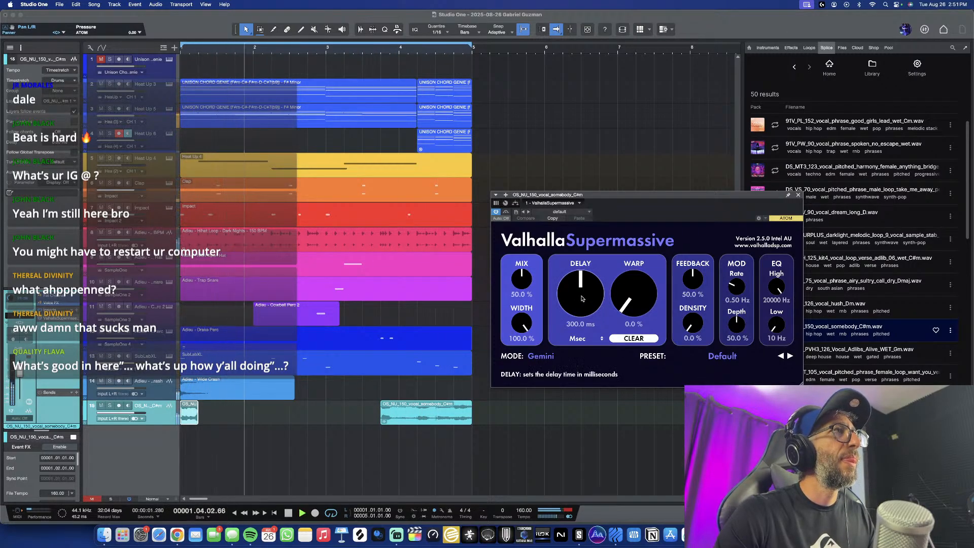
# Sync the ValhallaSupermassive delay to Note values and set the delay time to 1/4.
pyautogui.click(578, 338)
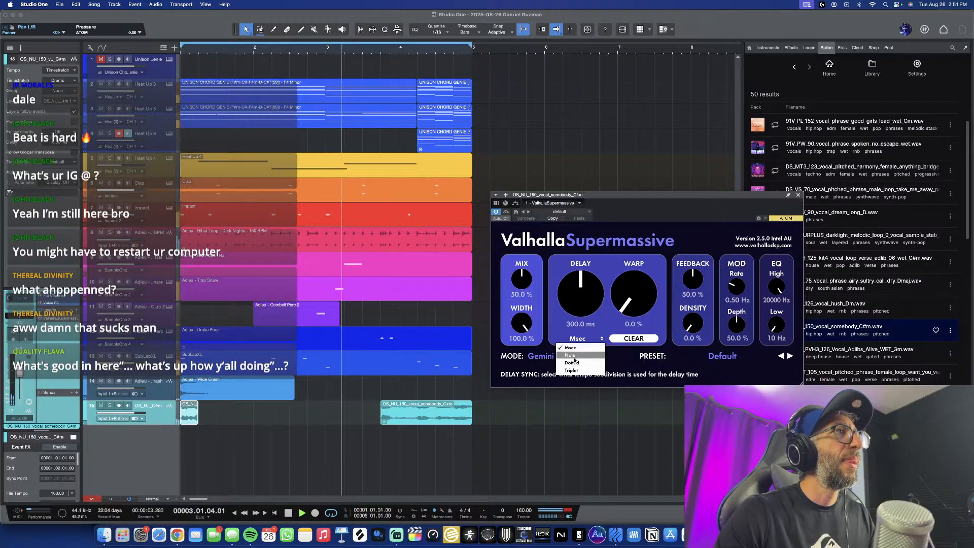
pyautogui.click(575, 361)
pyautogui.click(573, 356)
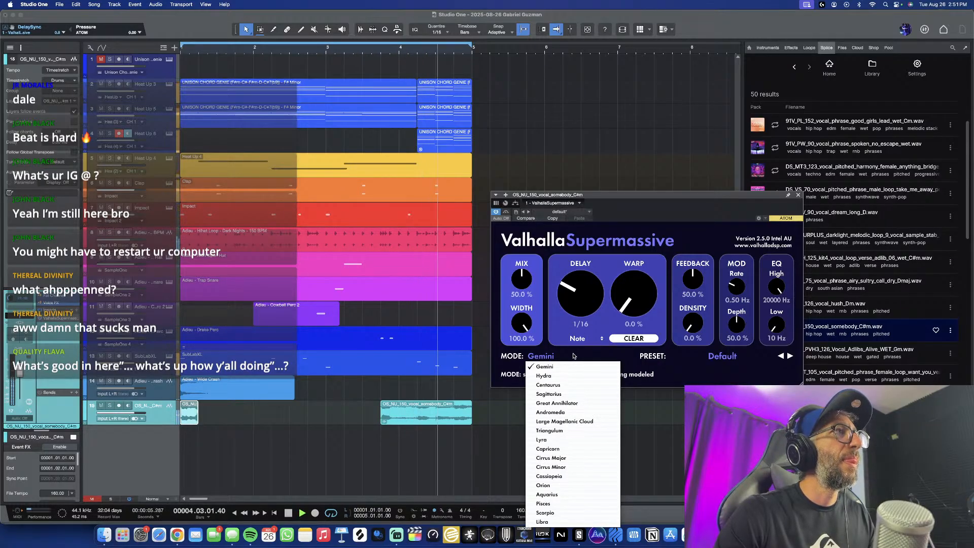
pyautogui.moveTo(575, 309); pyautogui.dragTo(575, 303)
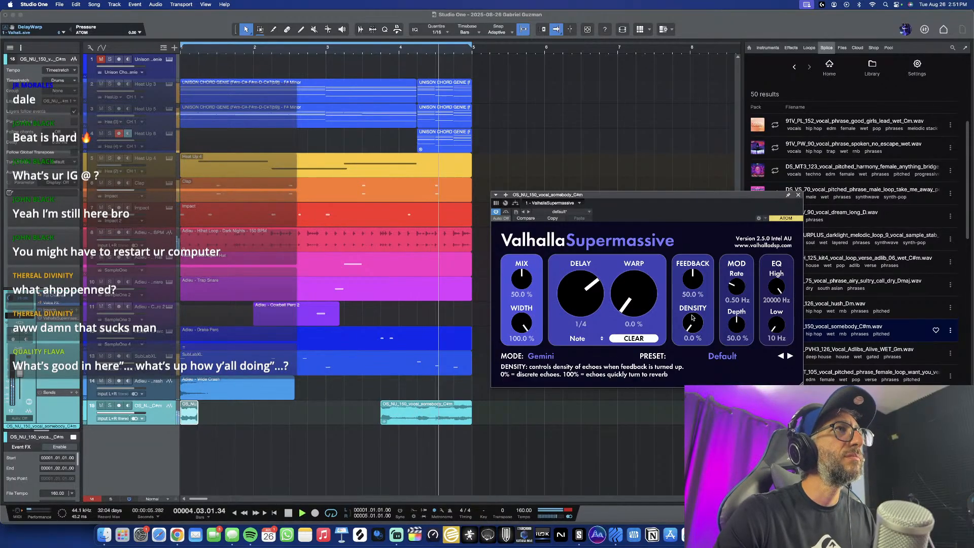
# Set Supermassive's high EQ to 17490 Hz, modulation rate to 0.01 Hz, modulation depth to 14.5%, feedback to 65% and mix to 37.8%.
pyautogui.moveTo(779, 292); pyautogui.dragTo(739, 302)
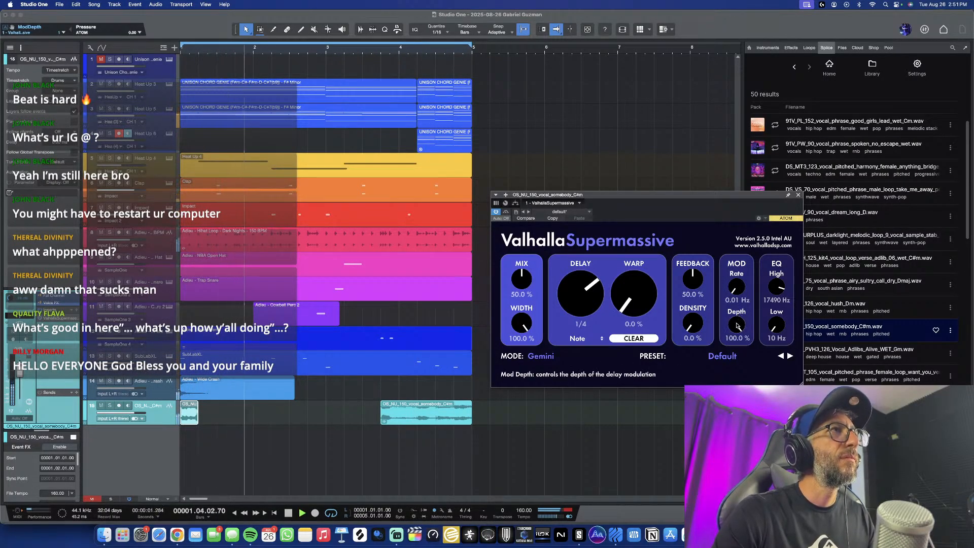
pyautogui.moveTo(738, 325); pyautogui.dragTo(737, 369)
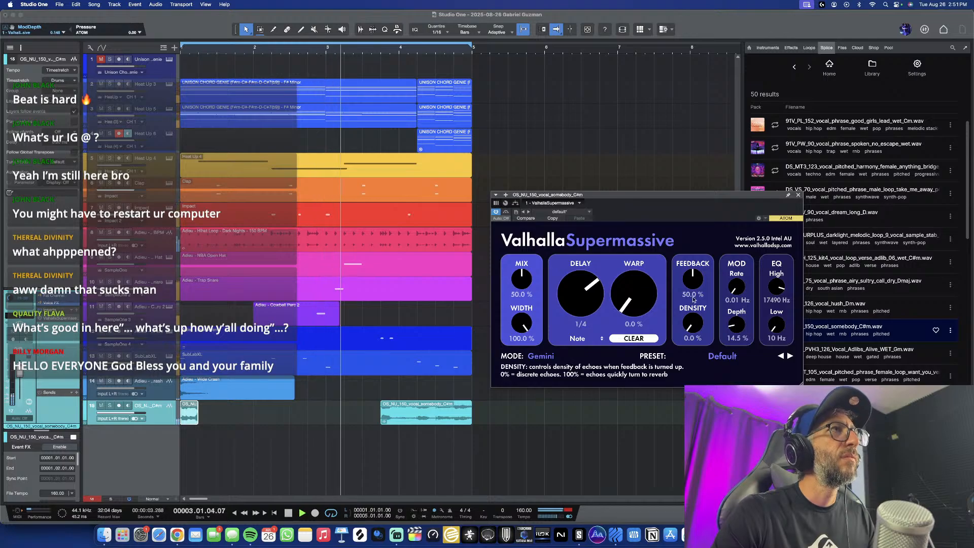
pyautogui.moveTo(692, 282); pyautogui.dragTo(691, 274)
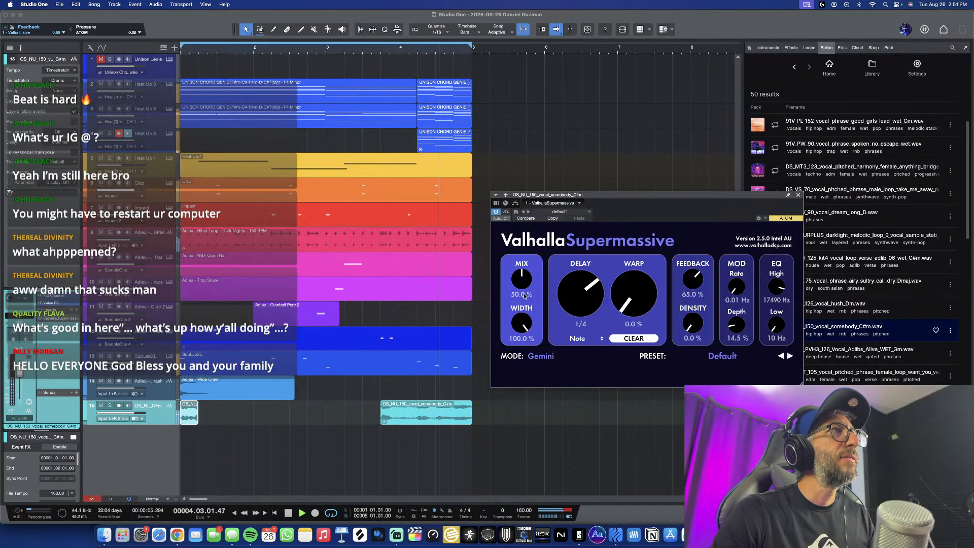
pyautogui.moveTo(518, 293); pyautogui.dragTo(518, 294)
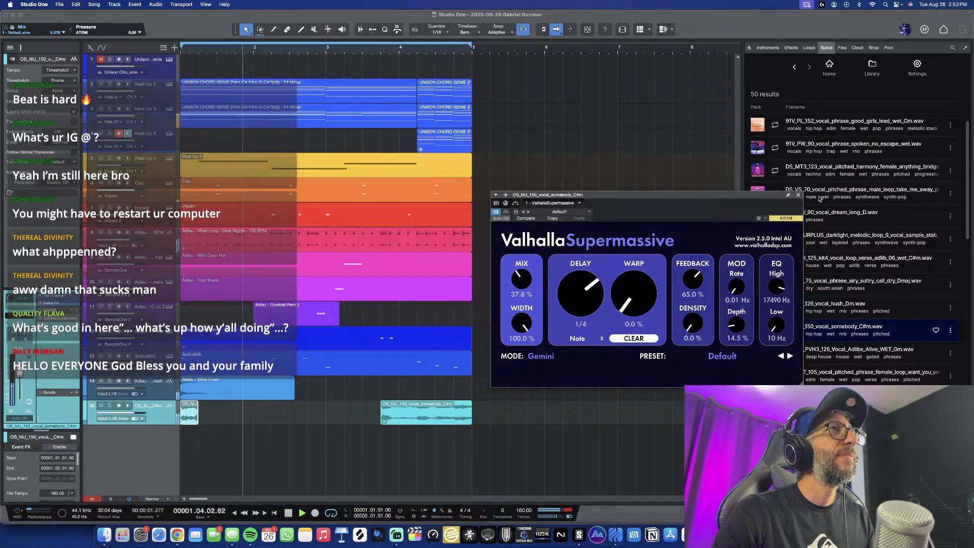
# Stop playback, reopen ValhallaSupermassive and show an automation envelope for its Bypass parameter on the vocal track.
pyautogui.click(798, 195)
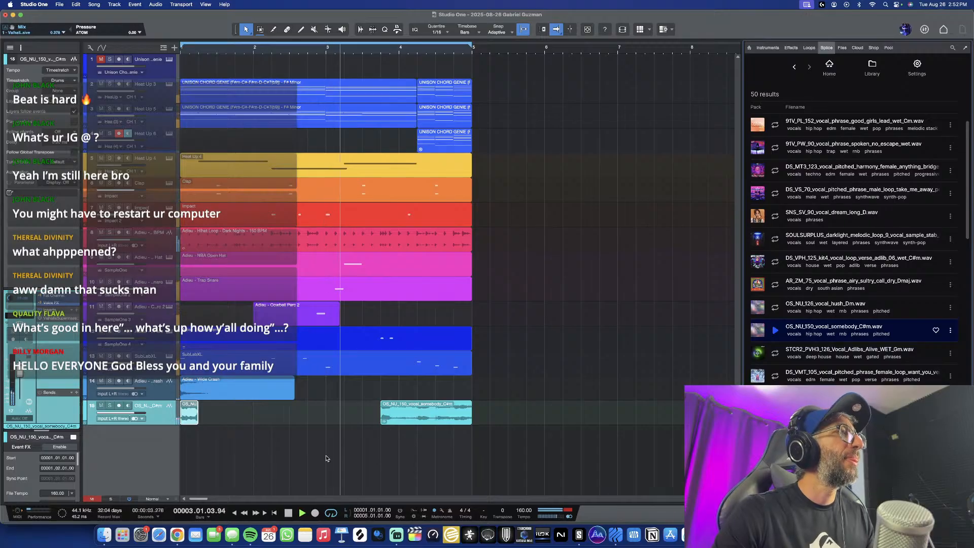
pyautogui.scroll(-5, 325, 458)
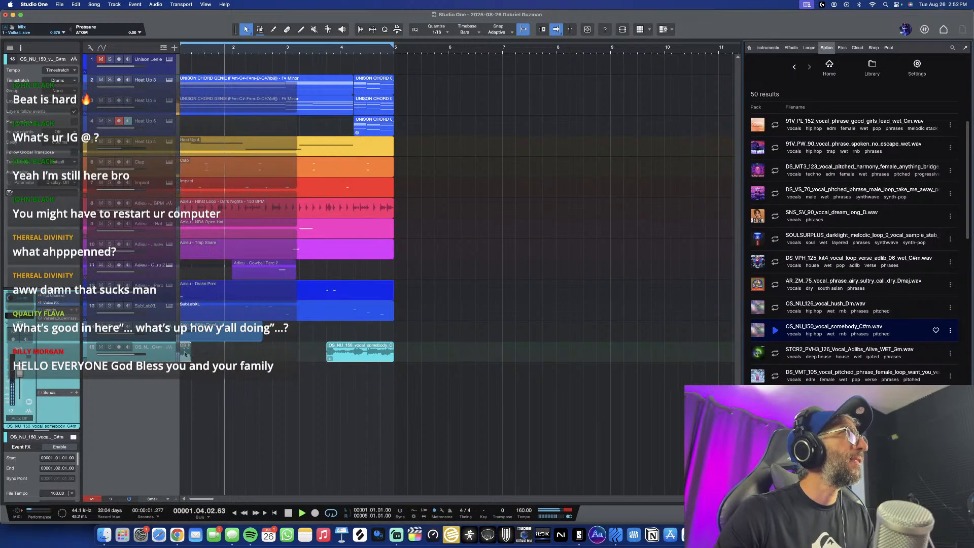
pyautogui.press('space')
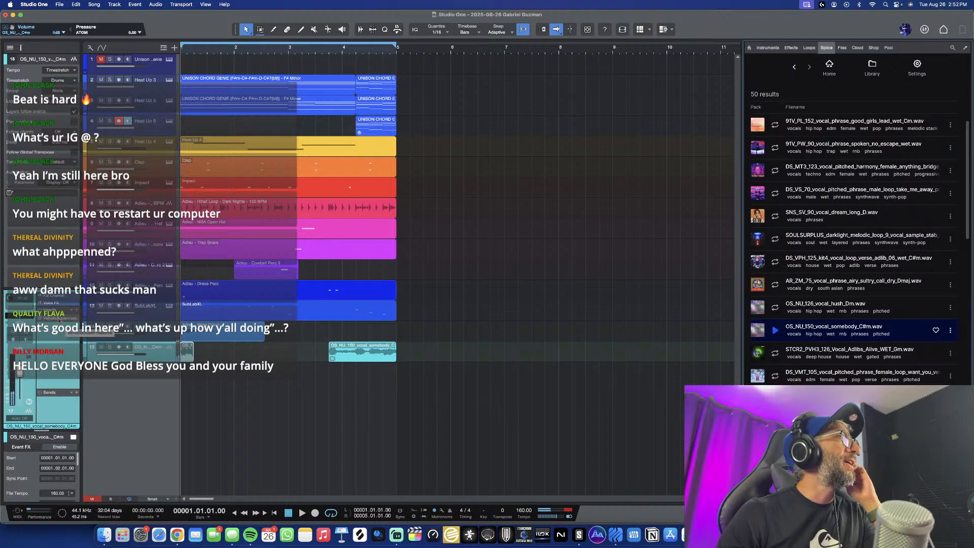
pyautogui.click(59, 321)
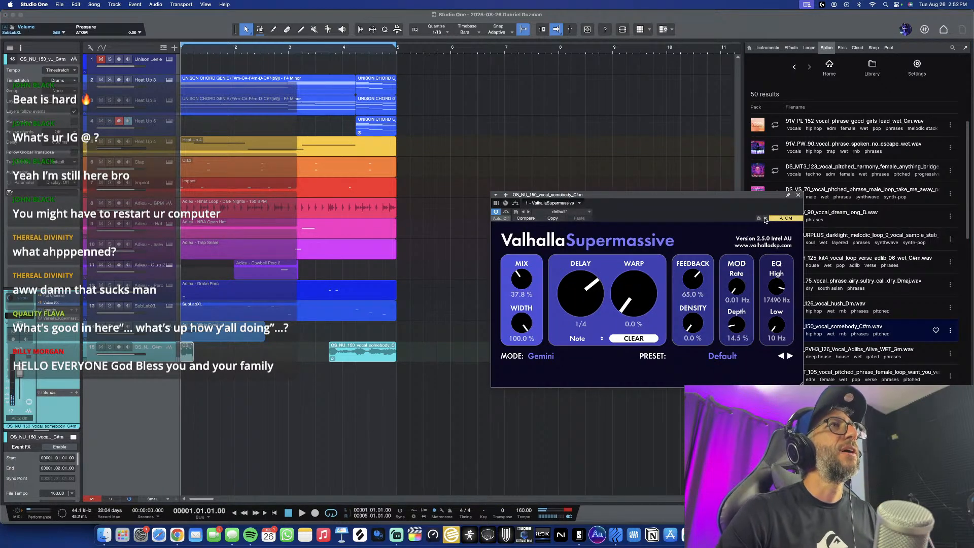
pyautogui.click(760, 219)
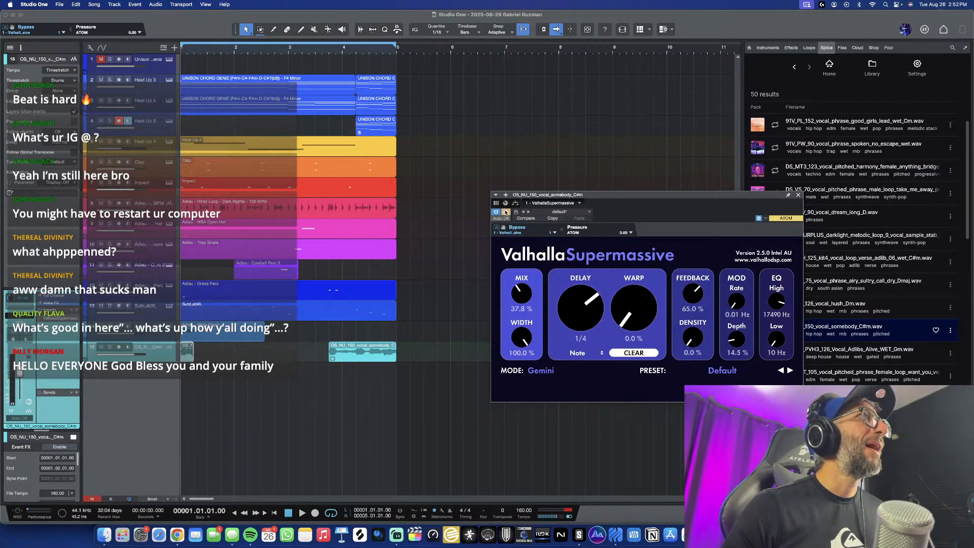
pyautogui.click(499, 228)
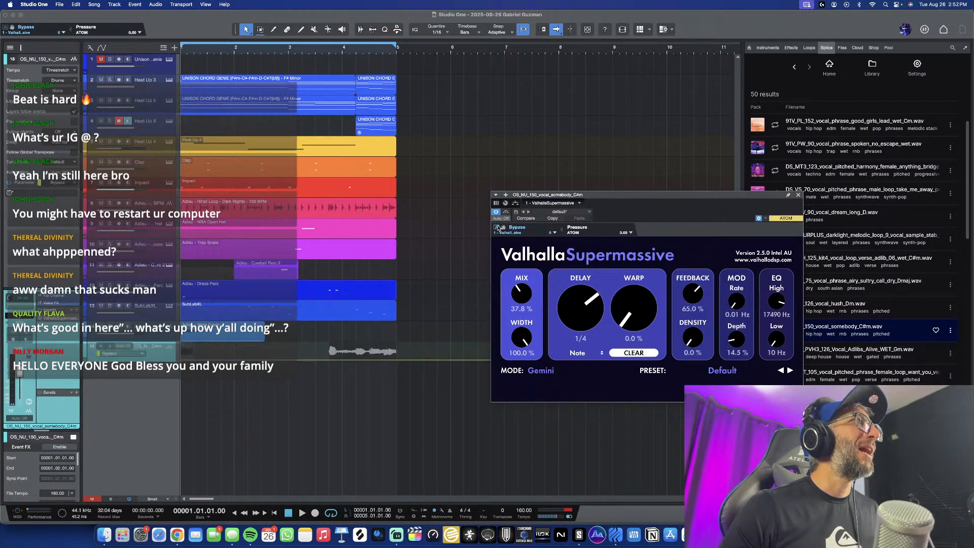
# Draw Bypass automation on the vocal track that switches Supermassive off from bar 4 beat 2 to bar 5, and play it back.
pyautogui.scroll(6, 383, 376)
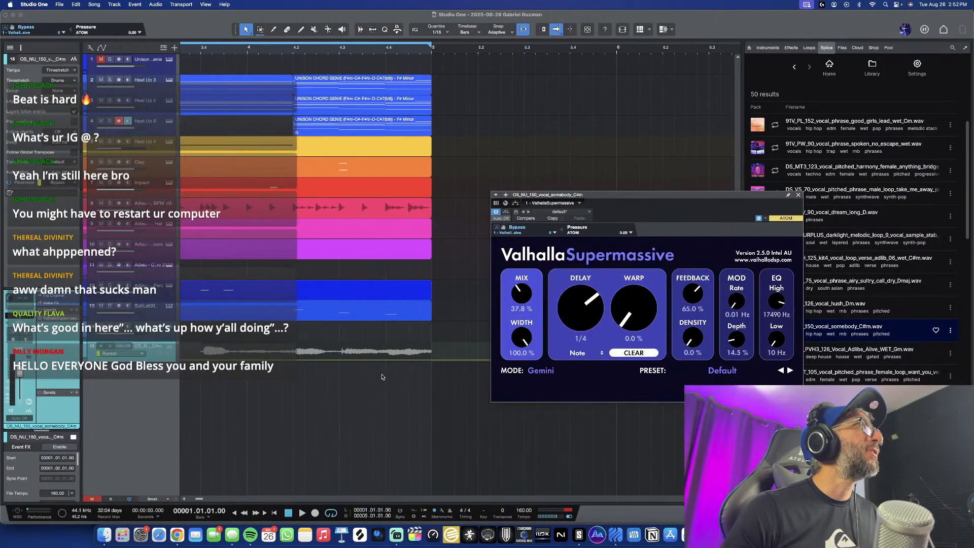
pyautogui.click(295, 362)
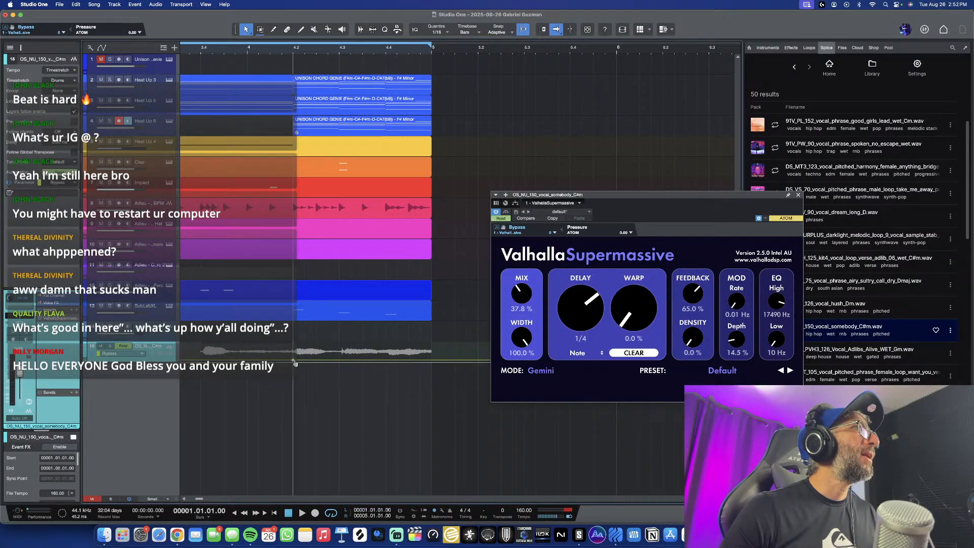
pyautogui.click(432, 362)
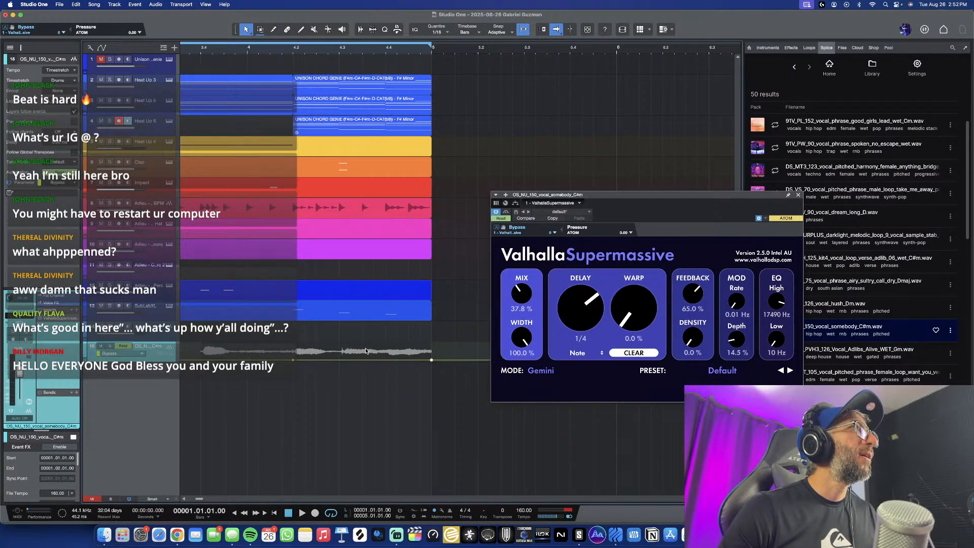
pyautogui.moveTo(356, 341); pyautogui.dragTo(356, 331)
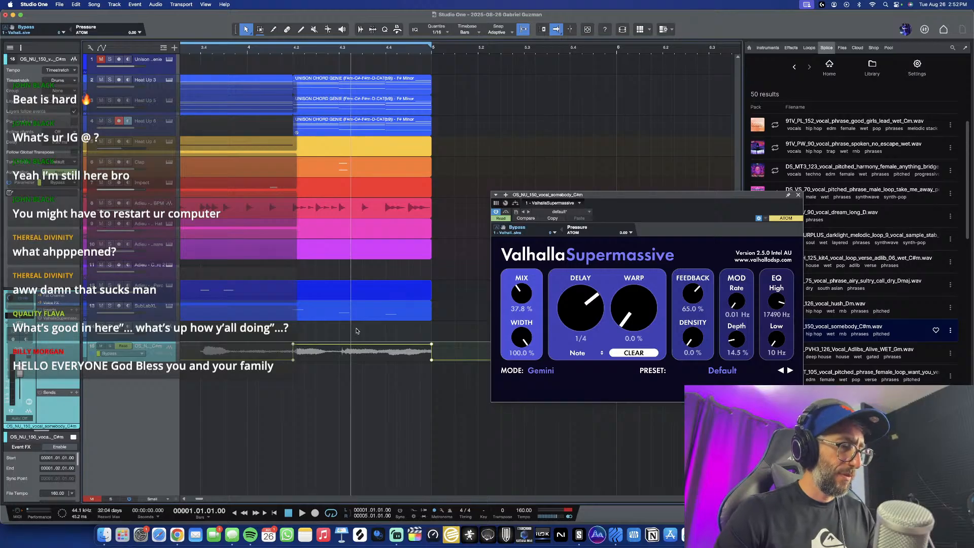
pyautogui.press('space')
pyautogui.scroll(-4, 403, 354)
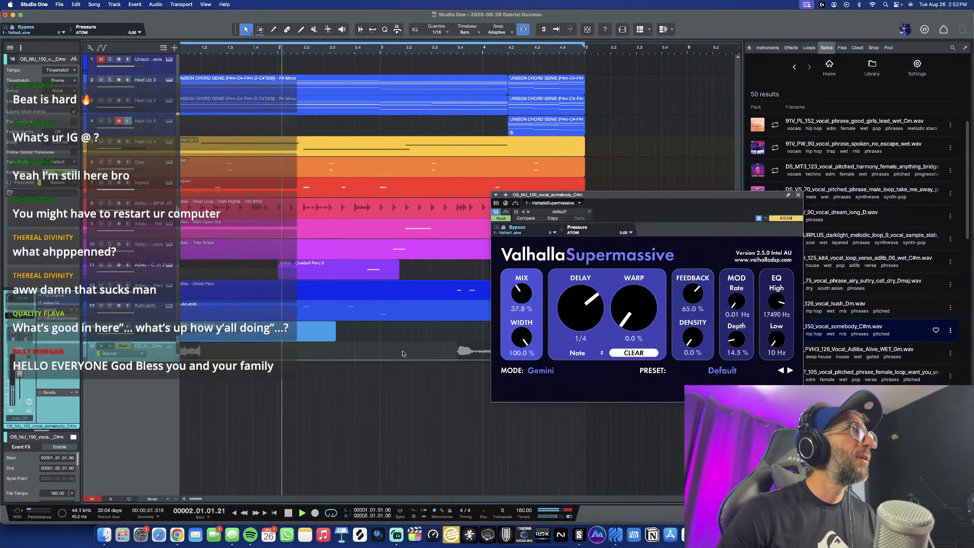
pyautogui.press('w')
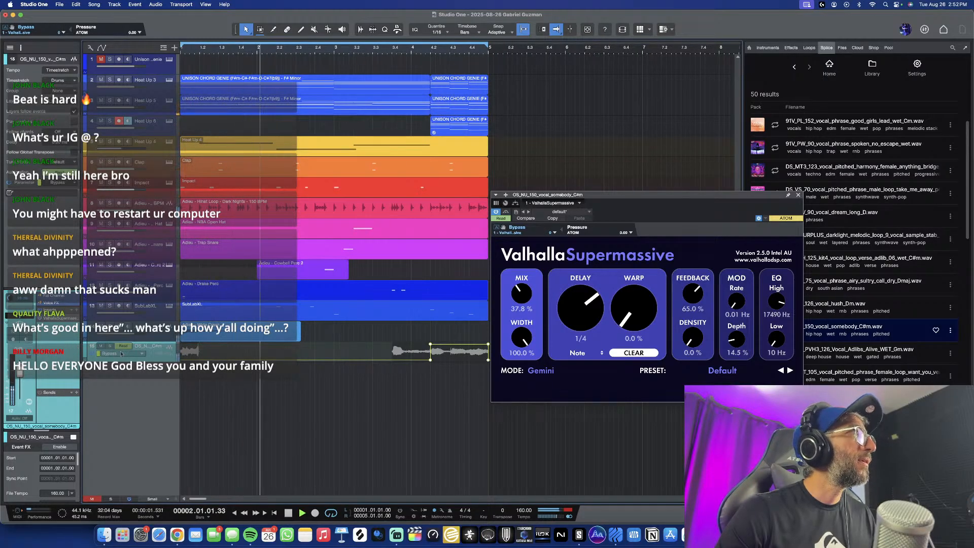
# Insert PanCake2 on the vocal track after Supermassive and close its plug-in window.
pyautogui.click(76, 310)
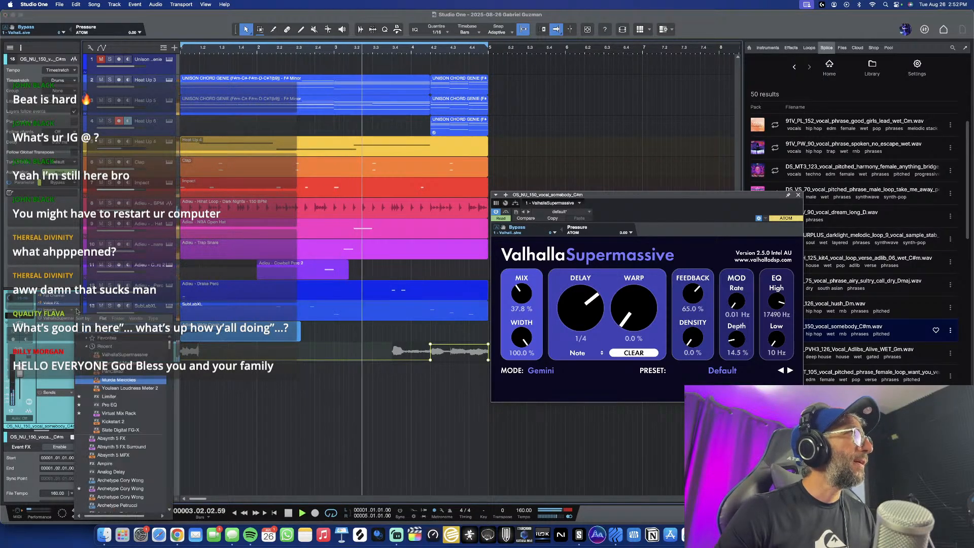
pyautogui.write('panca')
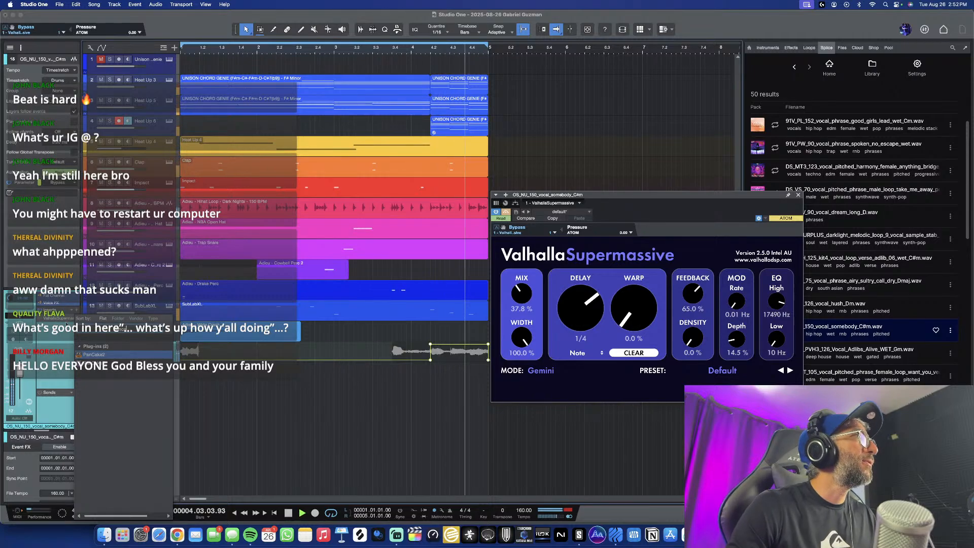
pyautogui.press('Return')
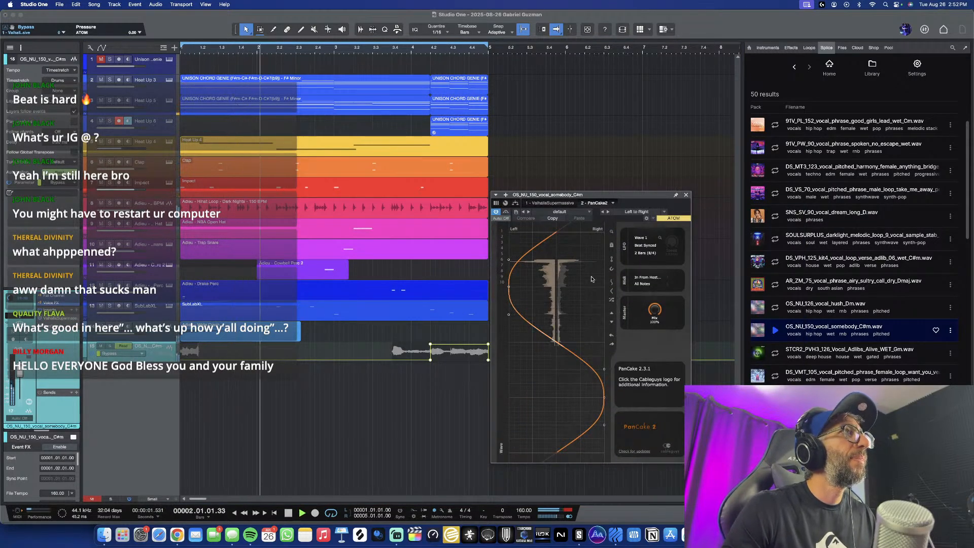
pyautogui.click(687, 194)
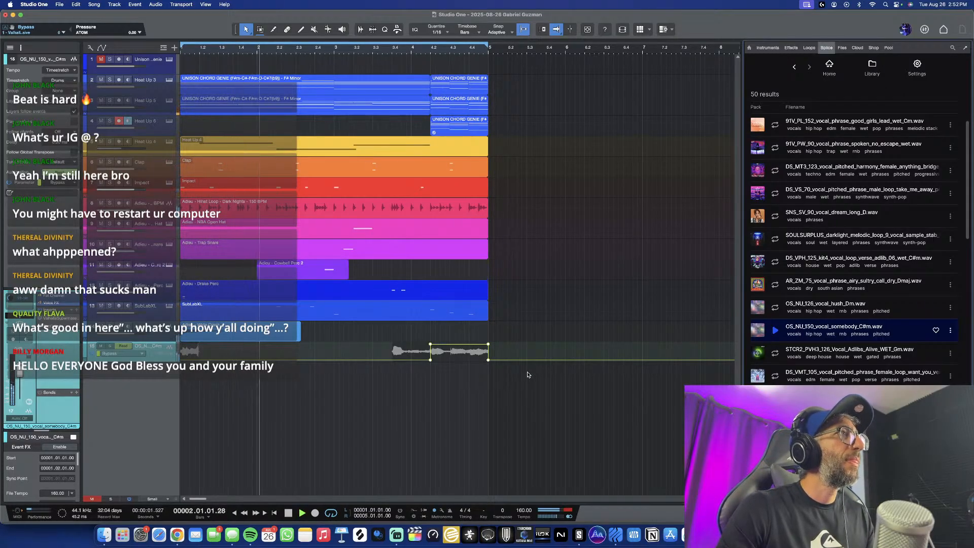
# Hide the browser and the automation envelopes so the arrangement shows its clips across the full width.
pyautogui.press('w')
pyautogui.press('w')
pyautogui.hotkey('shift', 'w')
pyautogui.press('w')
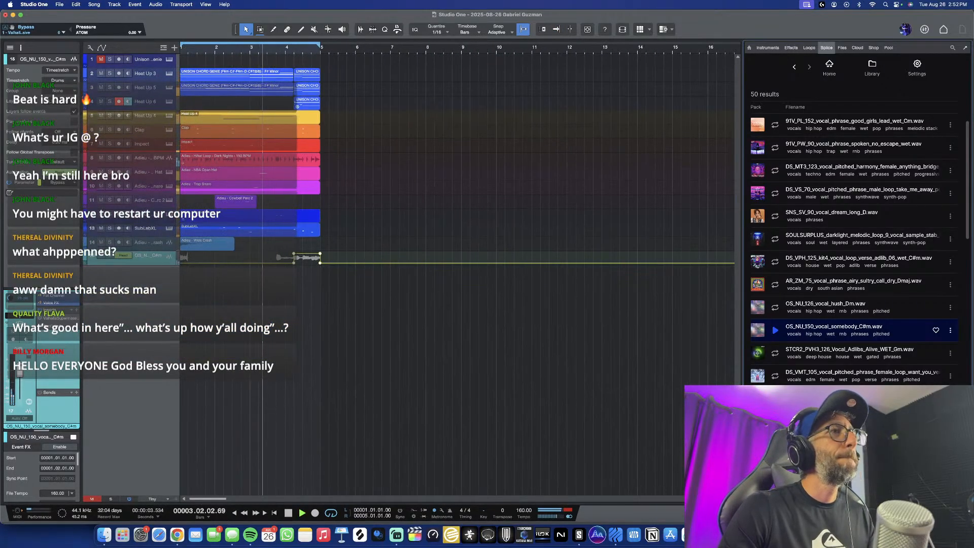
pyautogui.press('F5')
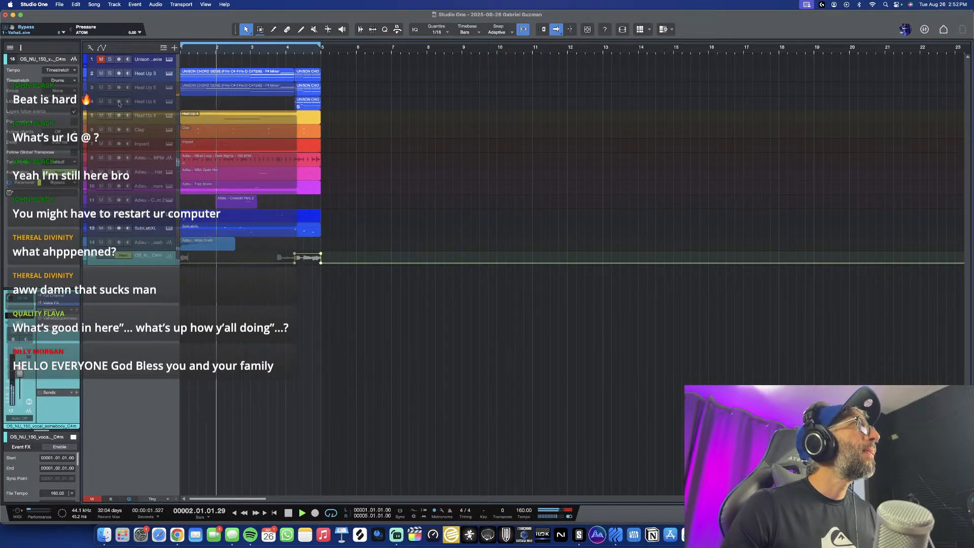
pyautogui.hotkey('shift', 'e')
pyautogui.hotkey('shift', 'e')
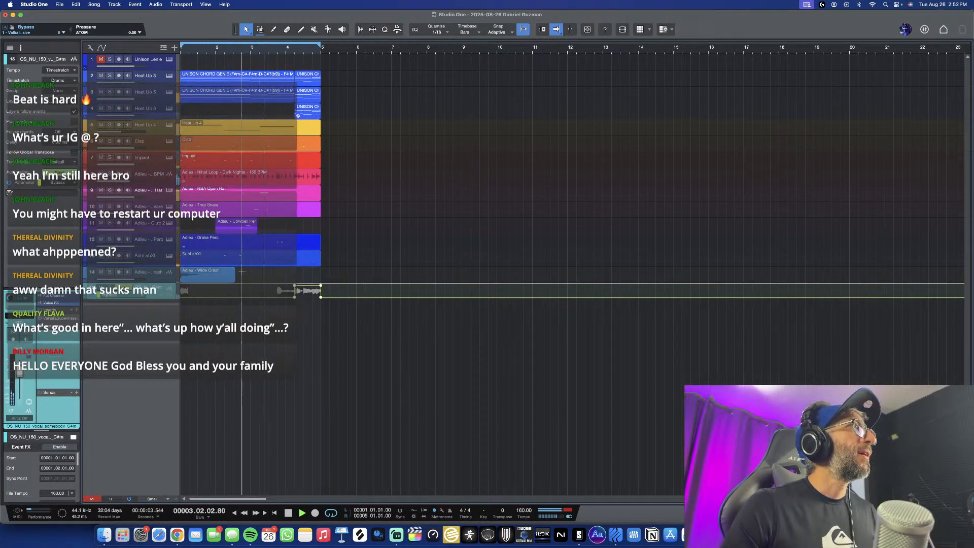
pyautogui.click(102, 47)
pyautogui.press('e')
pyautogui.press('e')
pyautogui.press('e')
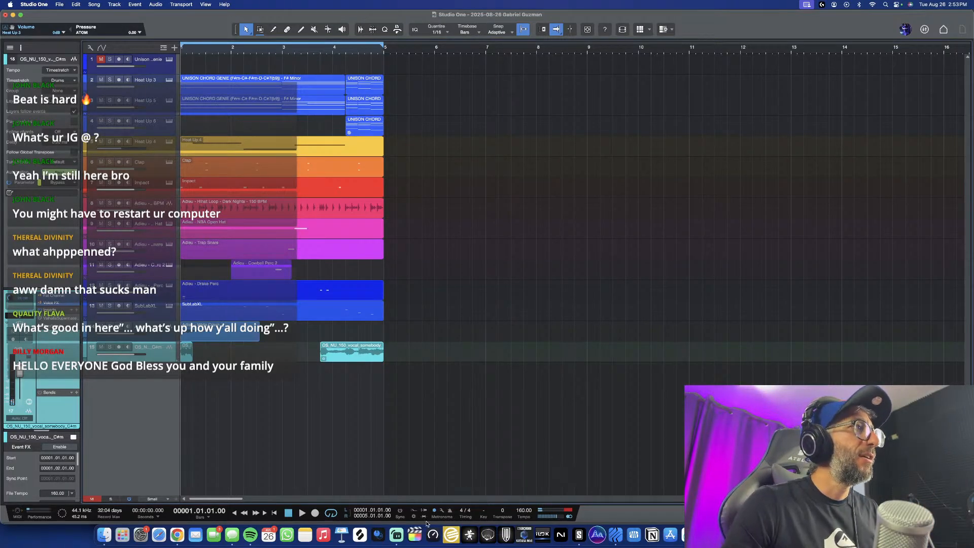
# Check the Instagram live video comments in Chrome, return to Studio One and play the beat.
pyautogui.click(177, 533)
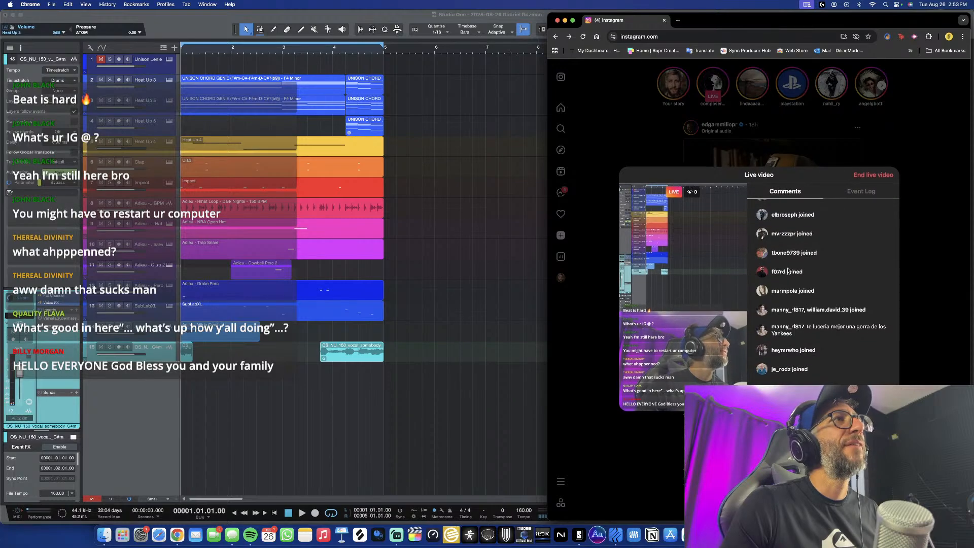
pyautogui.click(283, 367)
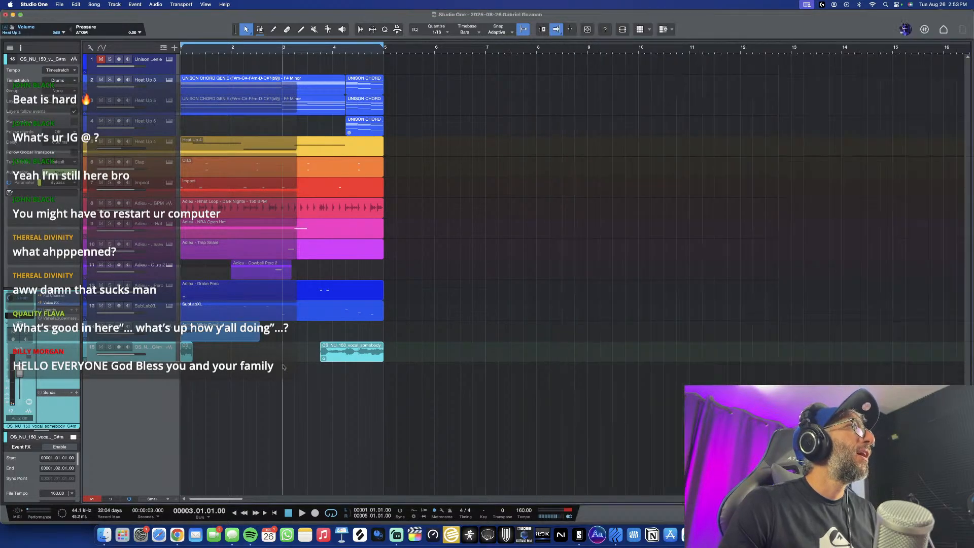
pyautogui.press('space')
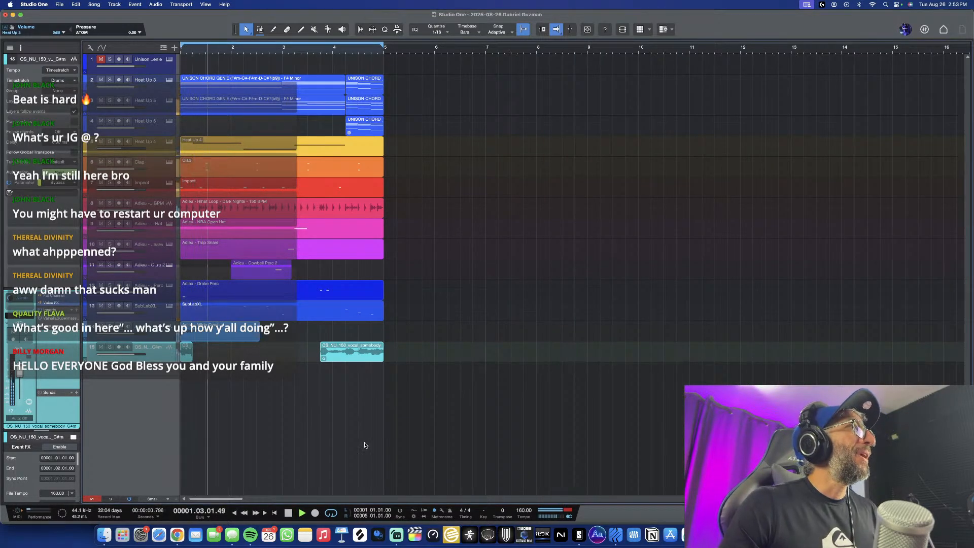
pyautogui.scroll(-1, 365, 445)
pyautogui.scroll(-2, 328, 428)
pyautogui.scroll(1, 328, 429)
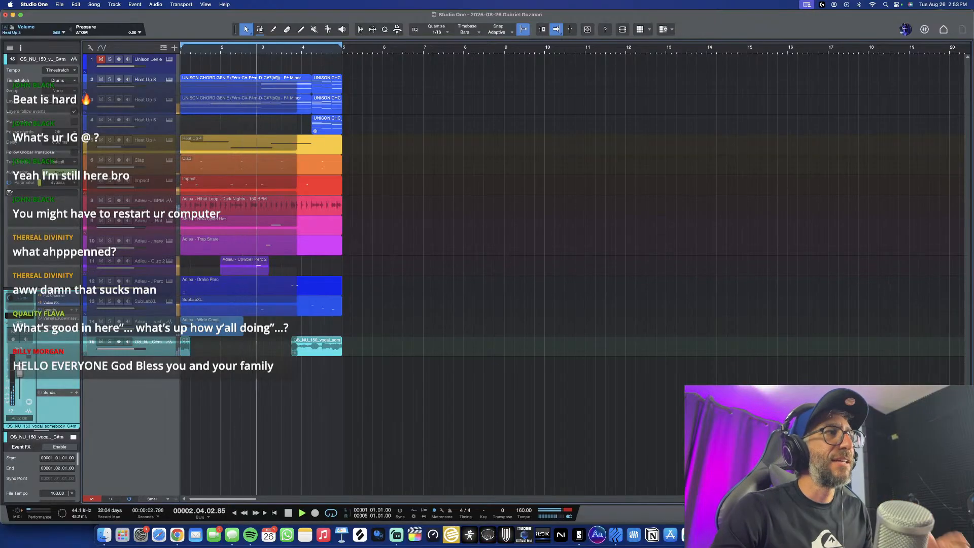
# Show the mixer, lower the vocal channel's volume to -3.2 dB and insert Pro EQ on the channel.
pyautogui.press('F3')
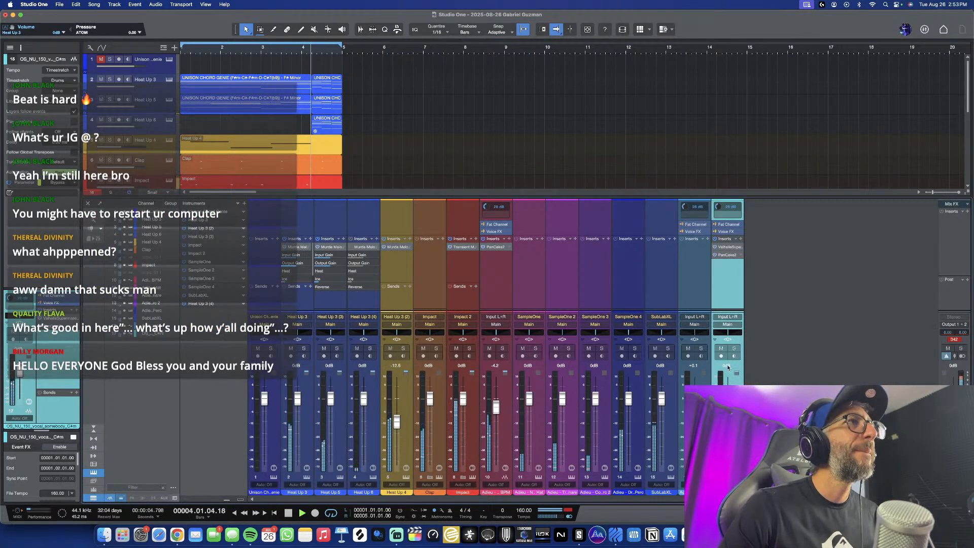
pyautogui.moveTo(682, 313); pyautogui.dragTo(681, 293)
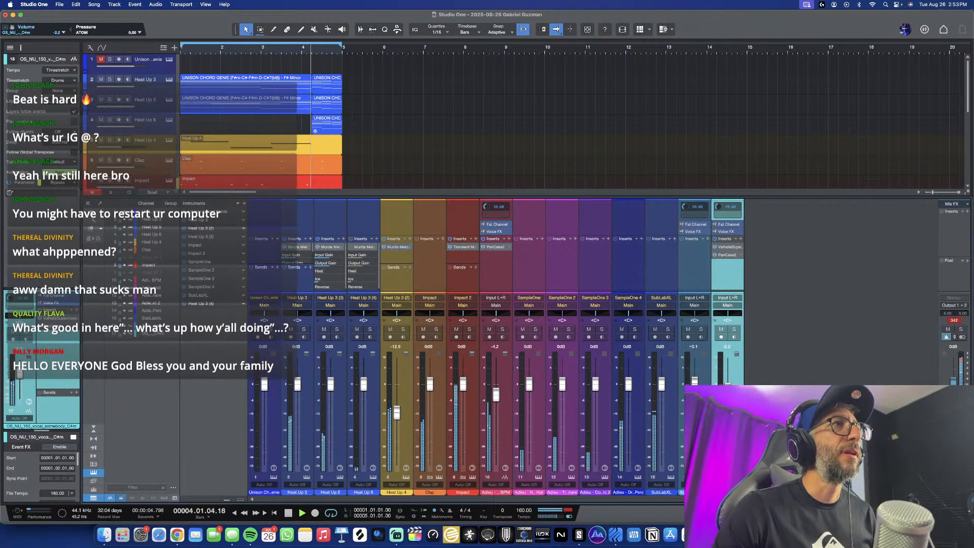
pyautogui.click(740, 240)
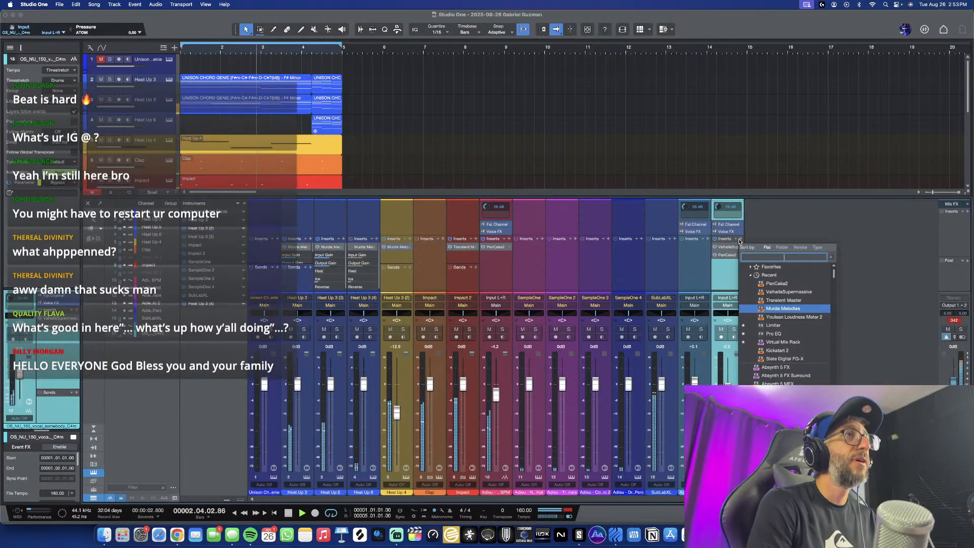
pyautogui.click(725, 273)
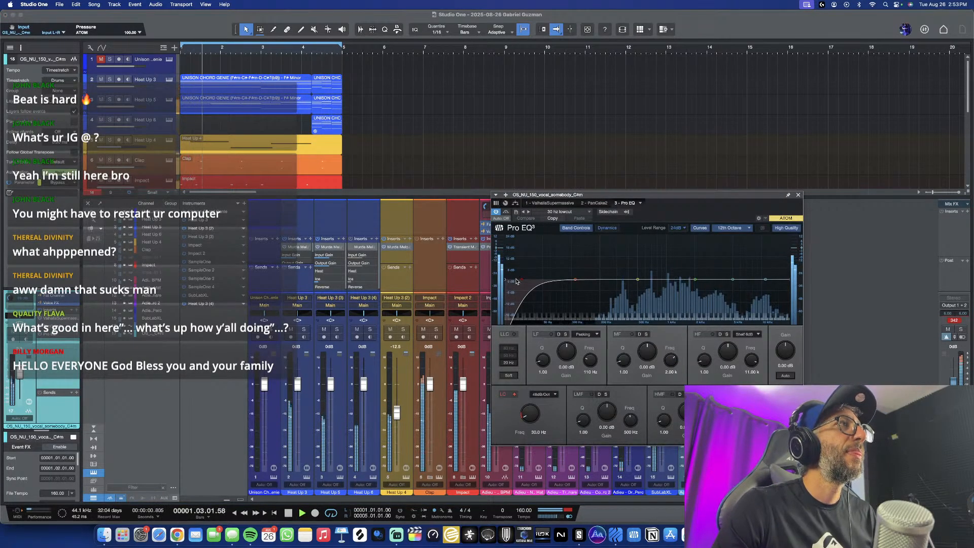
# Set Pro EQ's low cut to 422 Hz, mid boost to 7.93 dB at about 1.5 kHz and high cut to about 9.2 kHz; hide the mixer.
pyautogui.moveTo(525, 283); pyautogui.dragTo(629, 285)
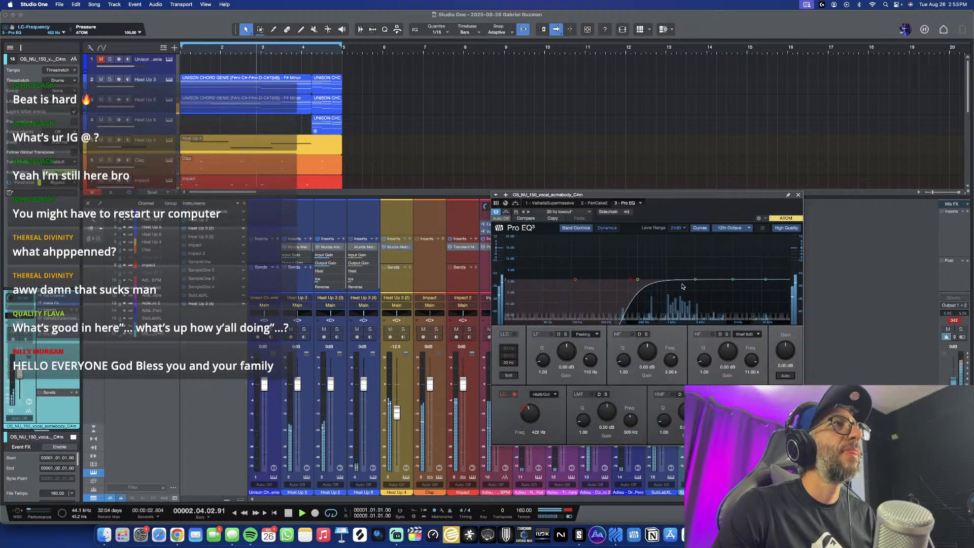
pyautogui.moveTo(695, 280); pyautogui.dragTo(684, 267)
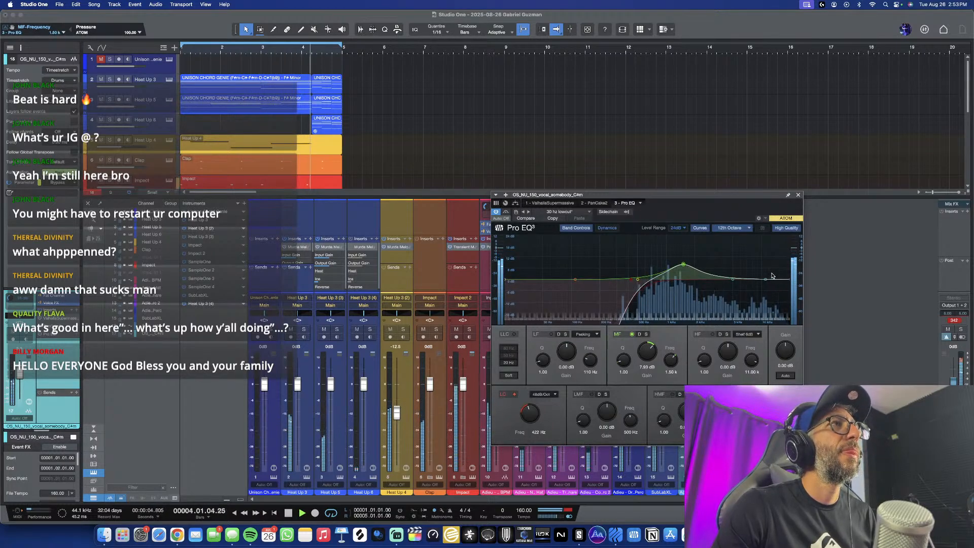
pyautogui.moveTo(772, 276); pyautogui.dragTo(742, 283)
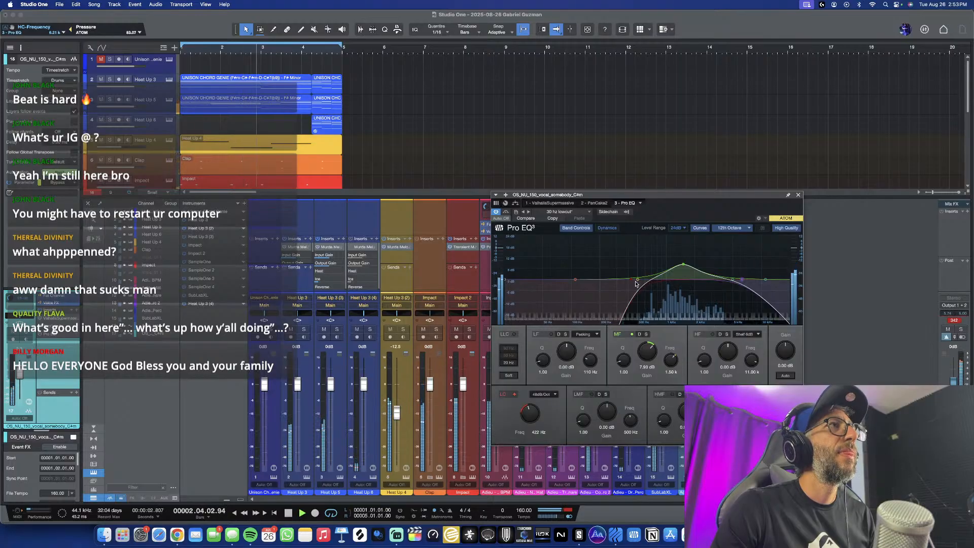
pyautogui.click(798, 195)
pyautogui.press('F3')
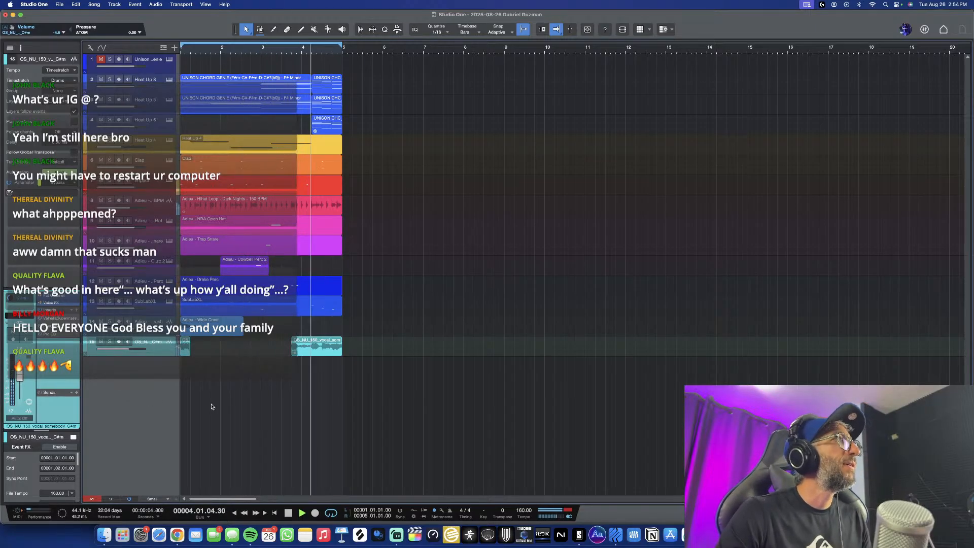
# Shrink the arrangement's tracks to Tiny height and select the Clap clip while the beat plays.
pyautogui.scroll(-3, 212, 407)
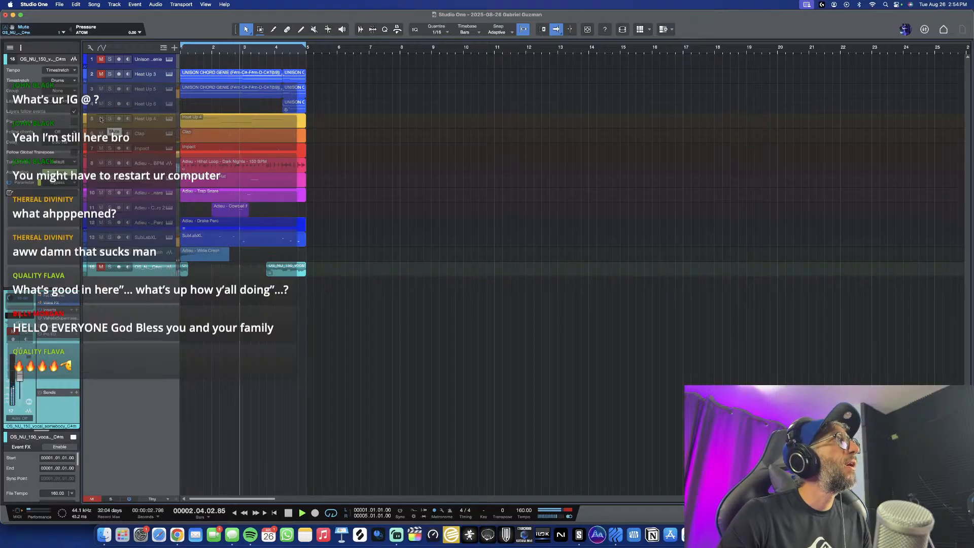
pyautogui.click(203, 141)
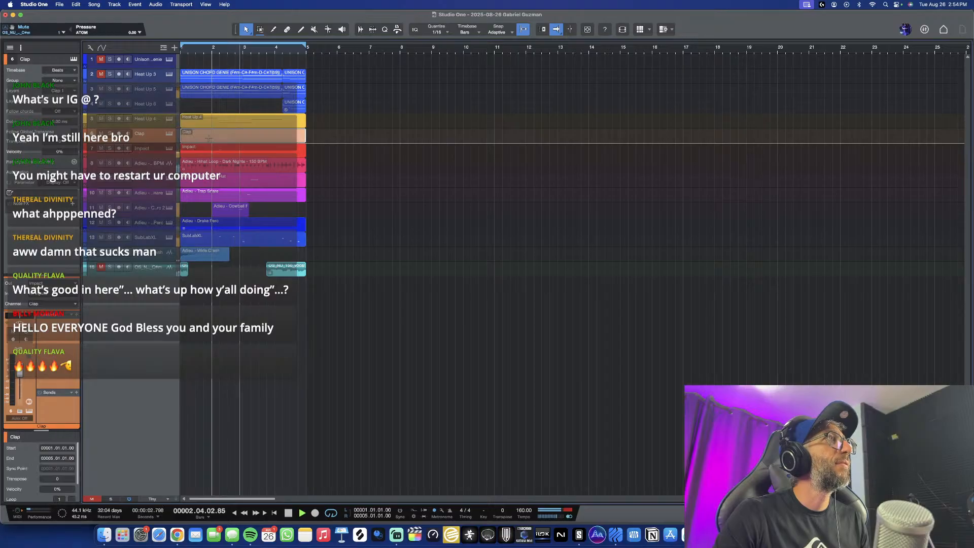
pyautogui.doubleClick(208, 137)
pyautogui.moveTo(308, 135)
pyautogui.mouseDown()
pyautogui.moveTo(286, 139)
pyautogui.moveTo(307, 139)
pyautogui.mouseUp()
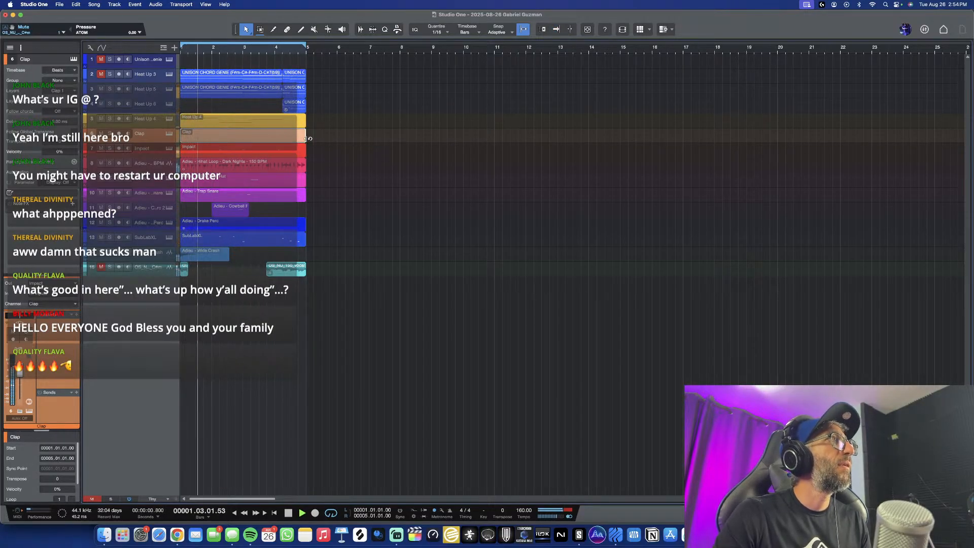
pyautogui.click(237, 246)
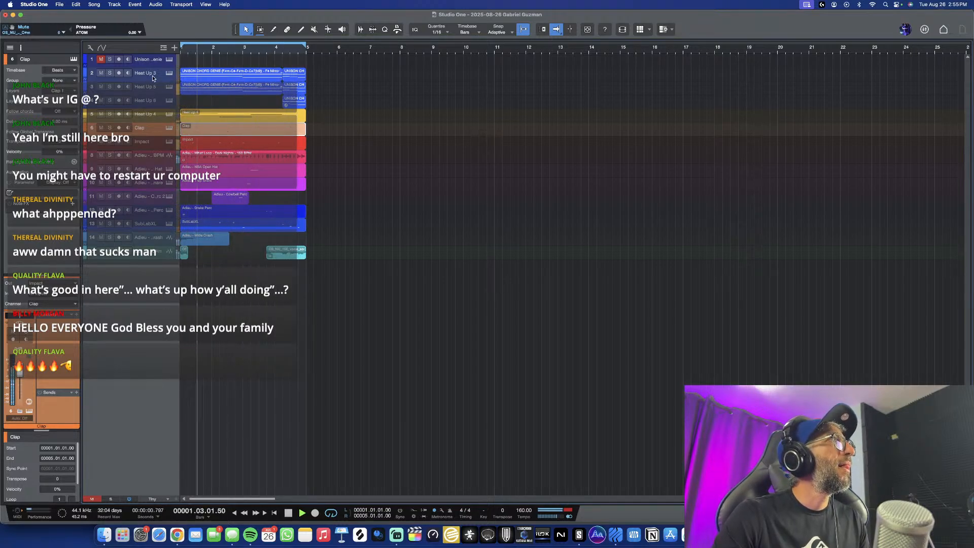
# Set the Heat Up 3 track's volume to -4.2 dB and the vocal channel's volume to -1.0 dB, leaving the mixer hidden.
pyautogui.moveTo(153, 81); pyautogui.dragTo(128, 82)
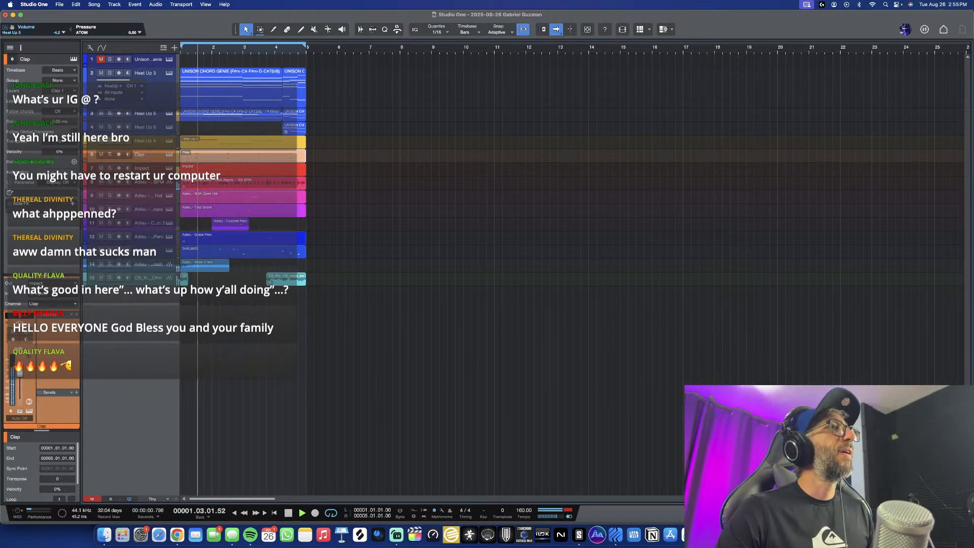
pyautogui.press('F3')
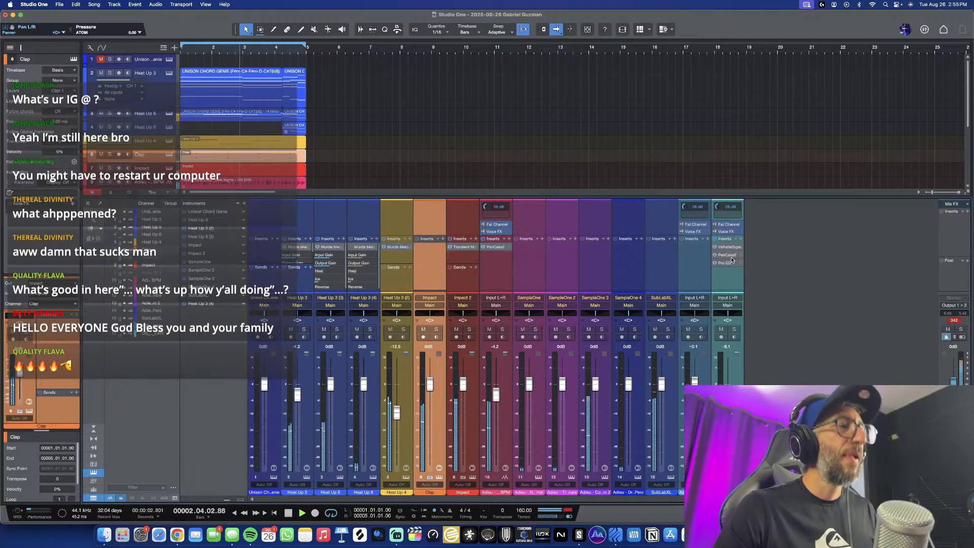
pyautogui.click(715, 247)
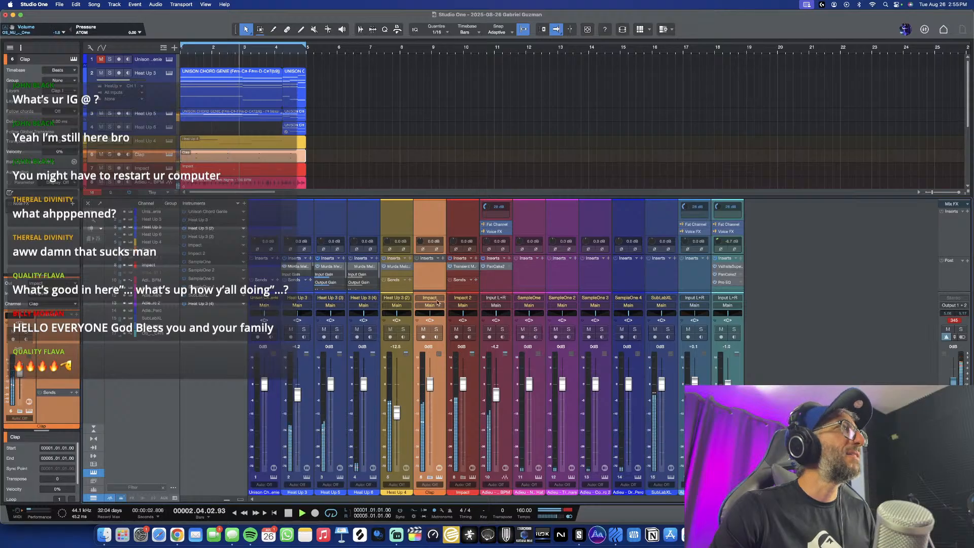
pyautogui.click(88, 204)
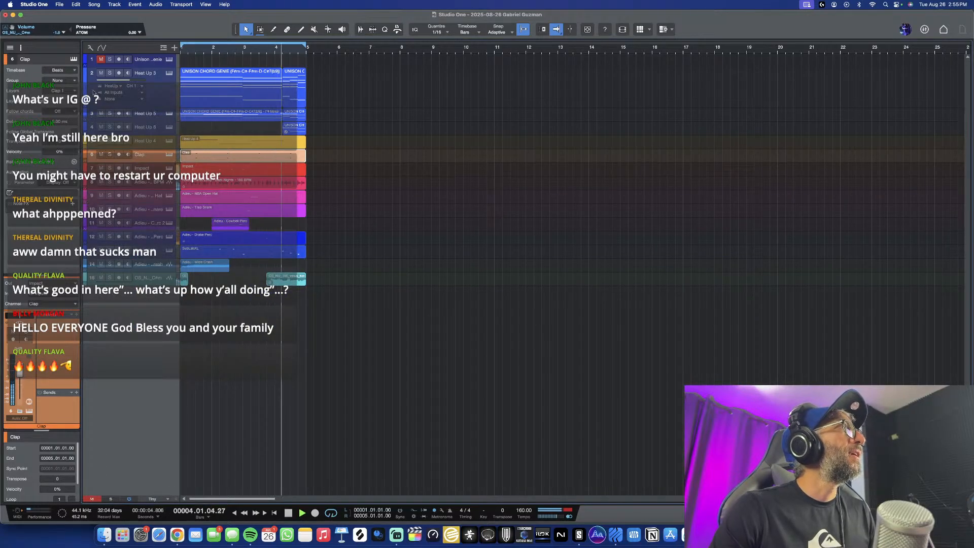
# Audition the beat with tracks including Heat Up 5 and the vocal muted, then clear all mutes and replay it from the start.
pyautogui.click(101, 114)
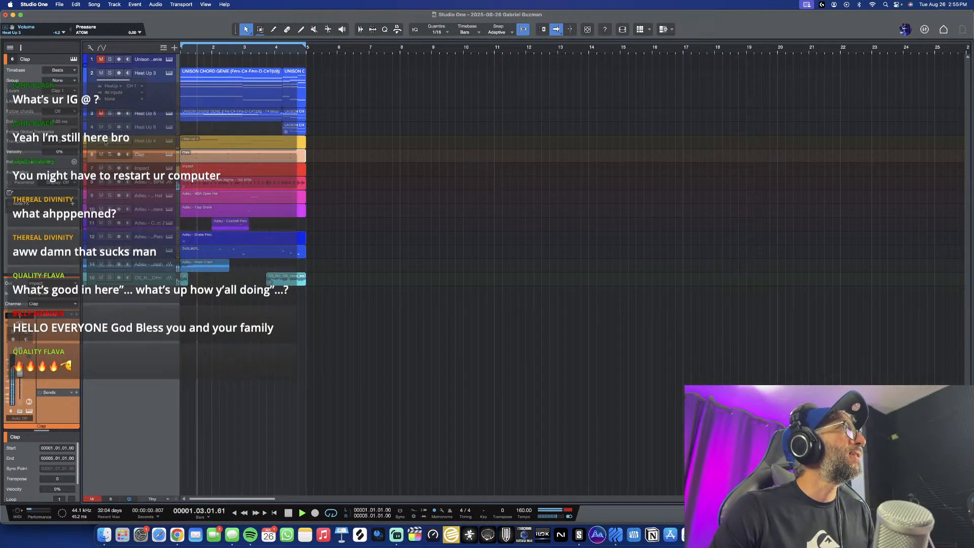
pyautogui.click(101, 278)
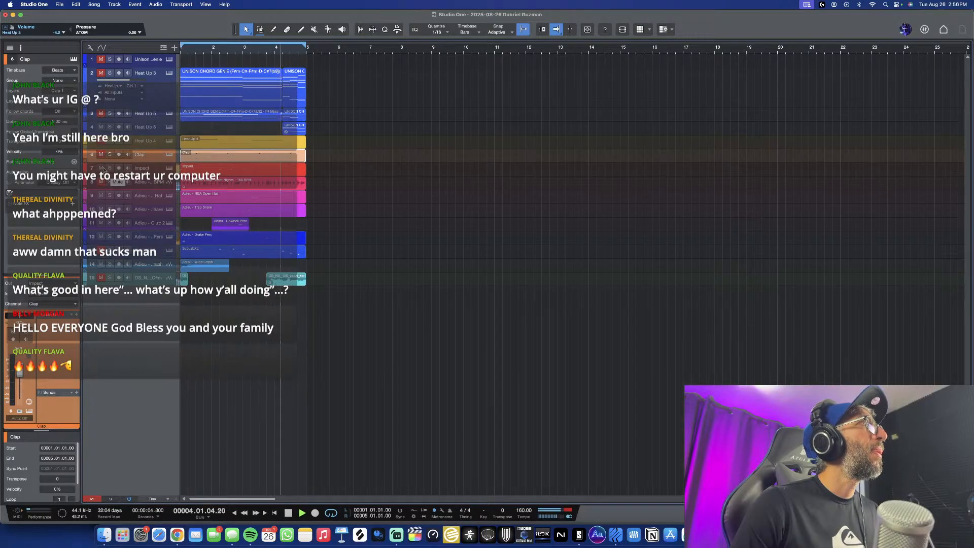
pyautogui.press('space')
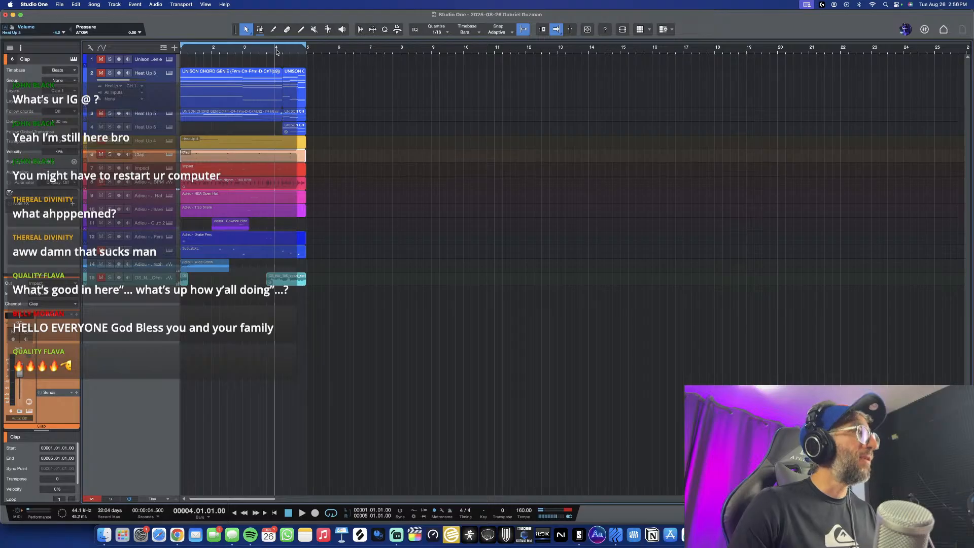
pyautogui.press('space')
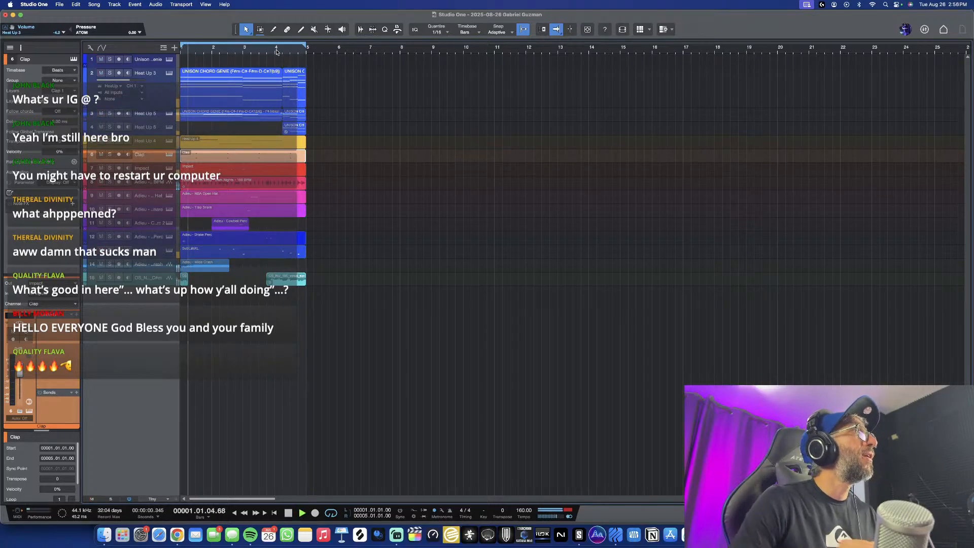
pyautogui.press('w')
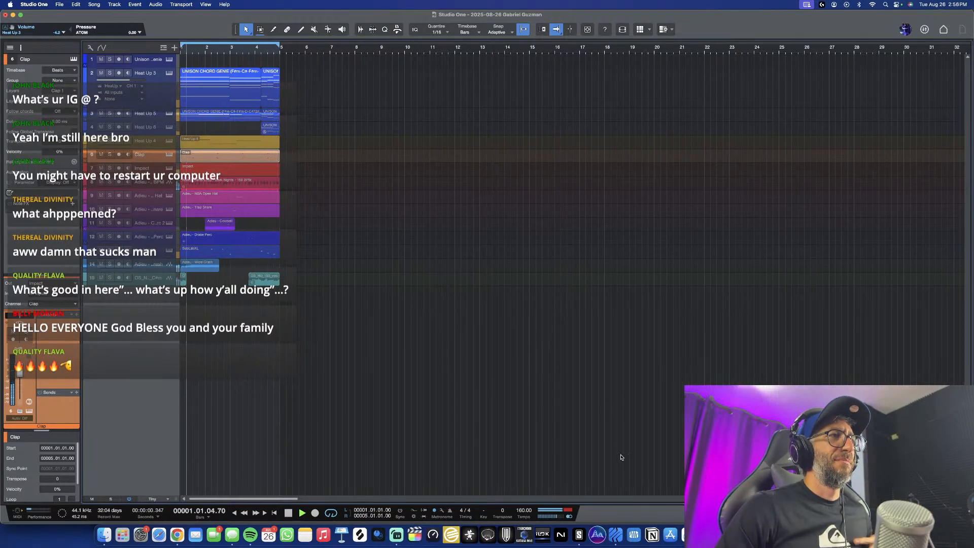
# Check the live chat in Streamlabs Desktop and the Instagram live comments in Chrome, then return to Studio One.
pyautogui.click(828, 535)
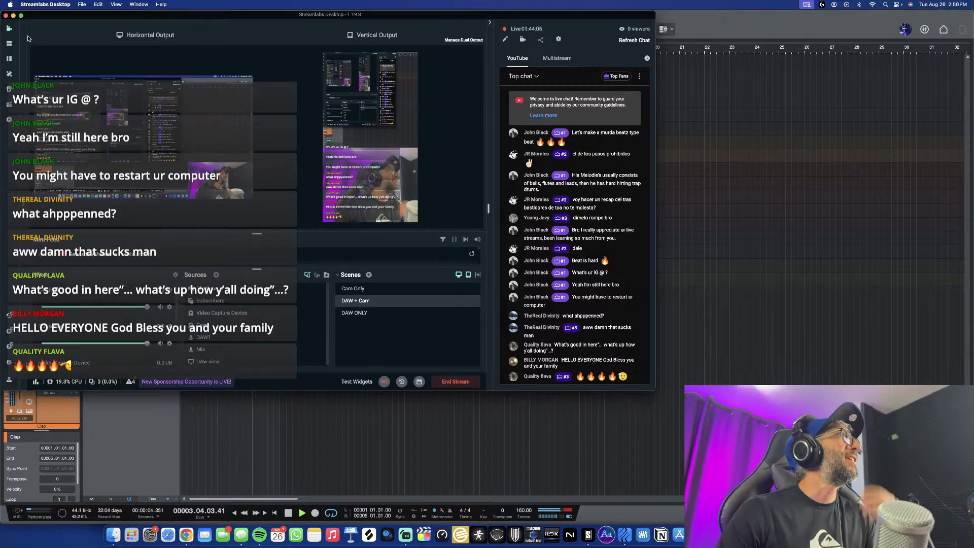
pyautogui.click(13, 16)
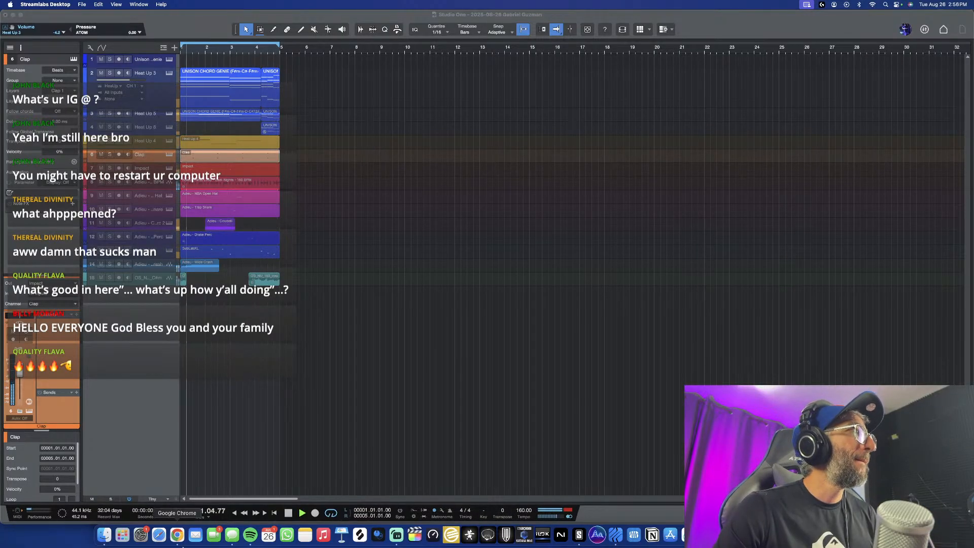
pyautogui.click(177, 536)
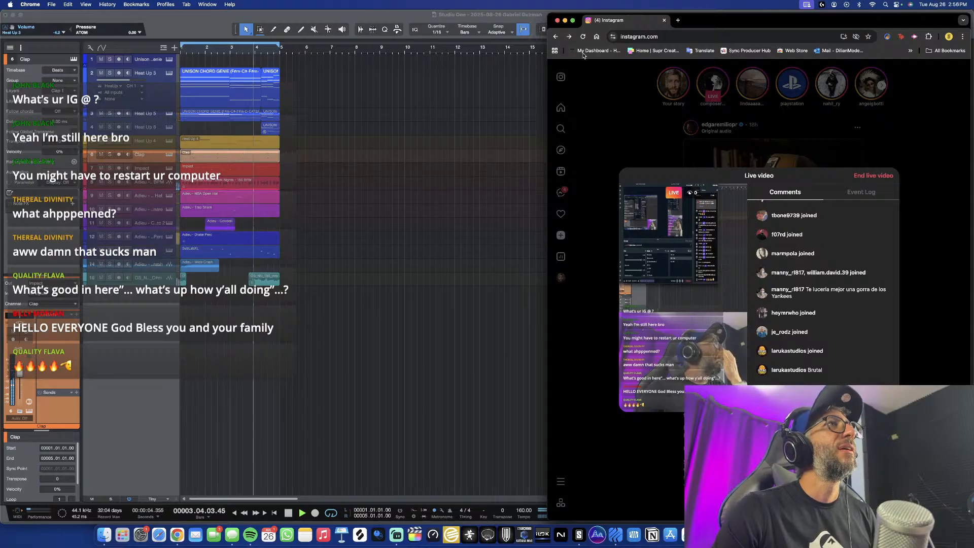
pyautogui.click(565, 20)
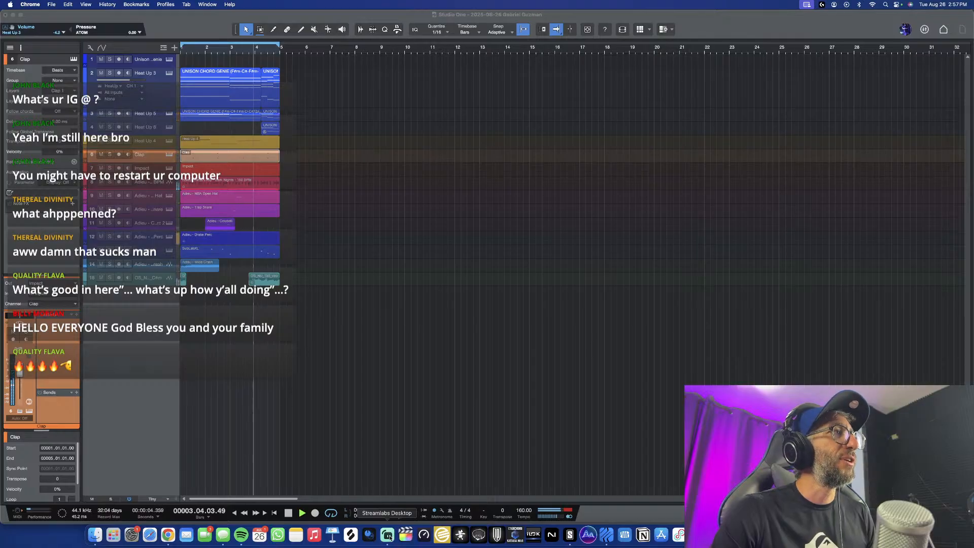
pyautogui.click(606, 535)
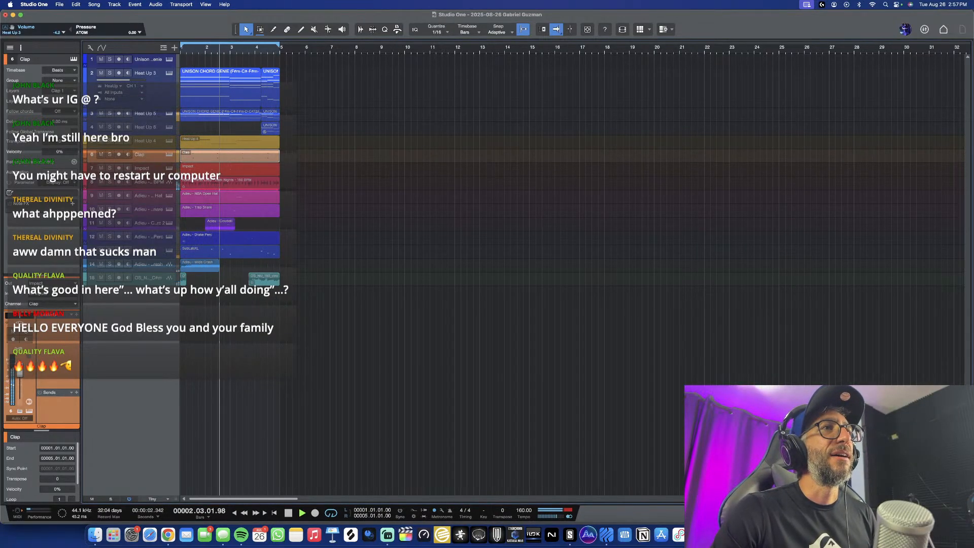
# Mute the Heat Up 3 track and lower the main output's volume to -18.0 dB in the mixer.
pyautogui.press('F3')
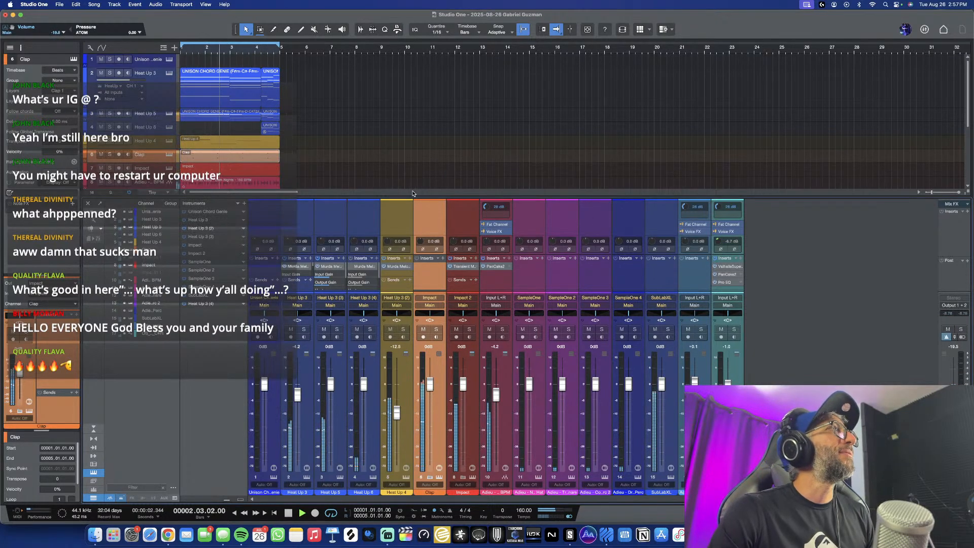
pyautogui.press('F3')
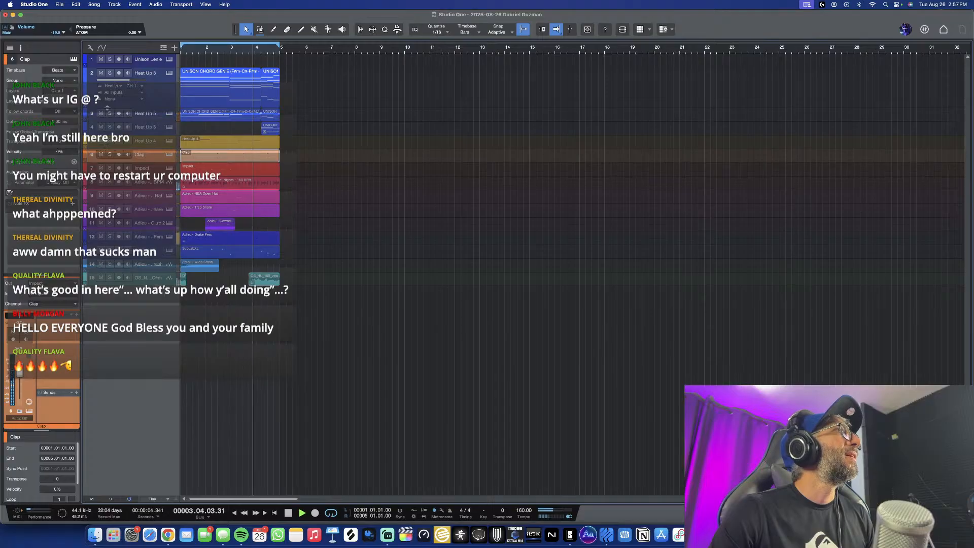
pyautogui.click(101, 74)
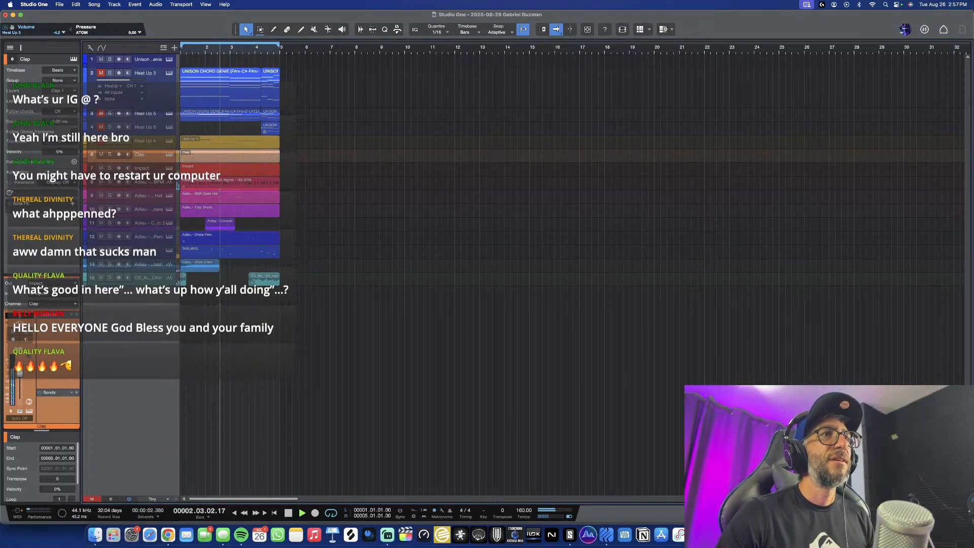
pyautogui.press('F3')
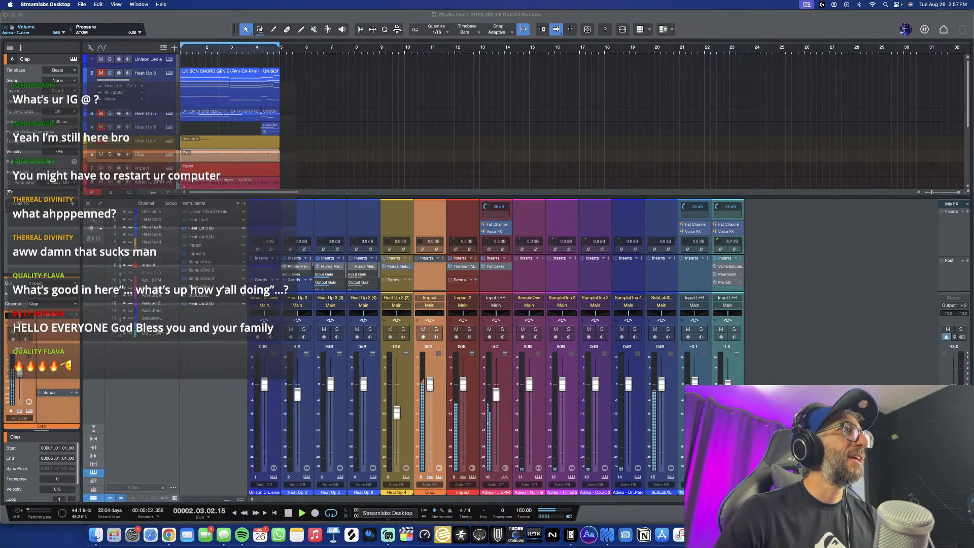
# Switch to Streamlabs Desktop and change the stream to the Cam Only scene.
pyautogui.click(387, 536)
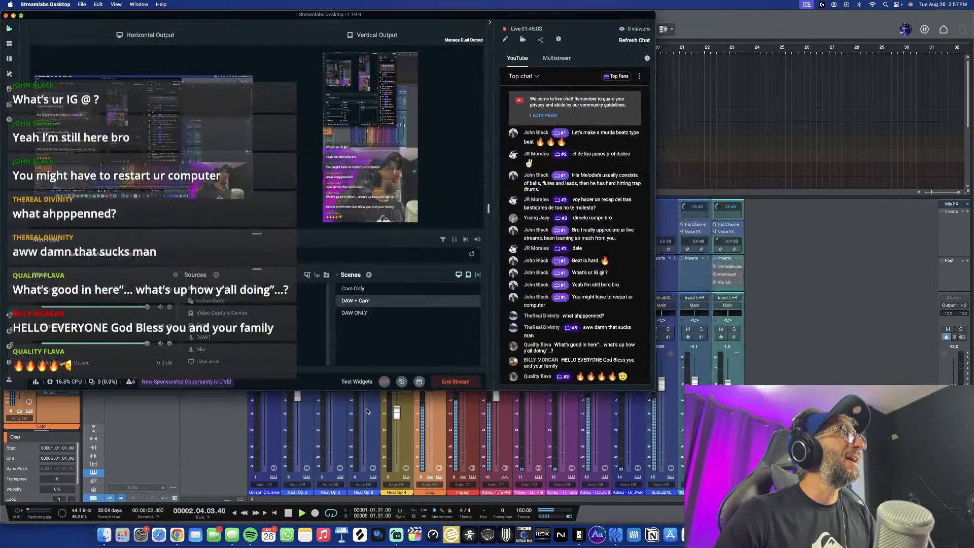
pyautogui.click(363, 289)
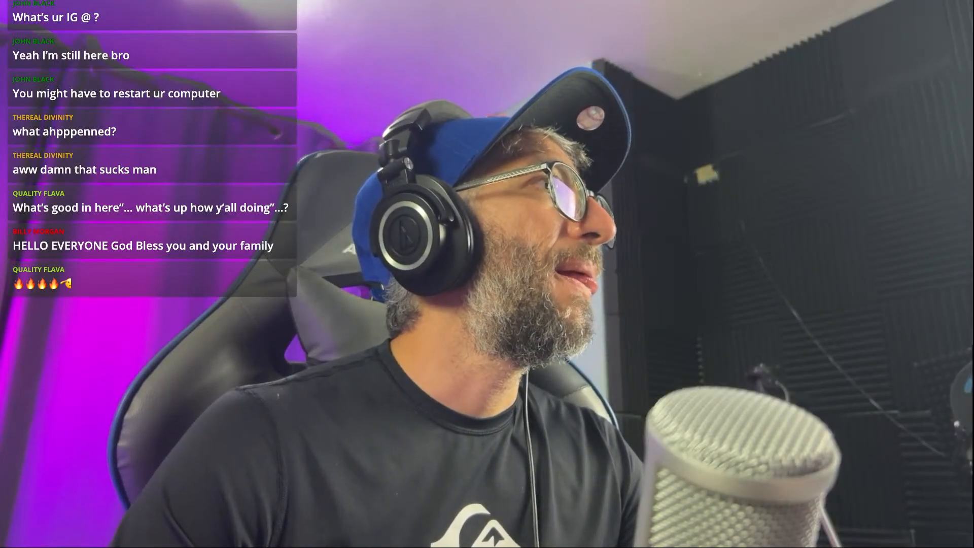